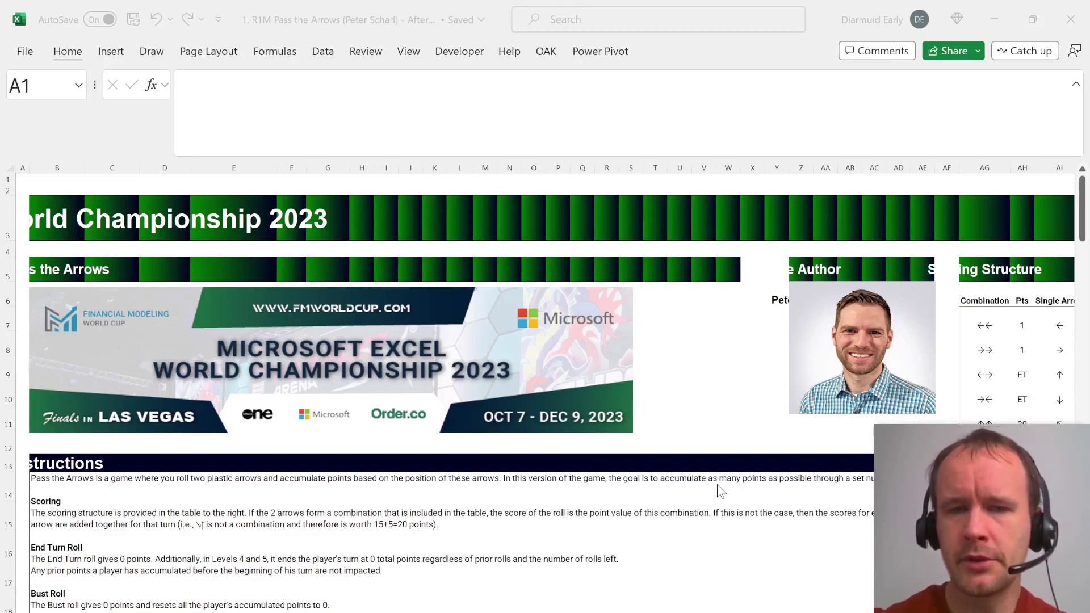
Review the title banner and the SCAN formula results in column J from J51 to J72
{"action": "key", "text": "alt+Tab"}
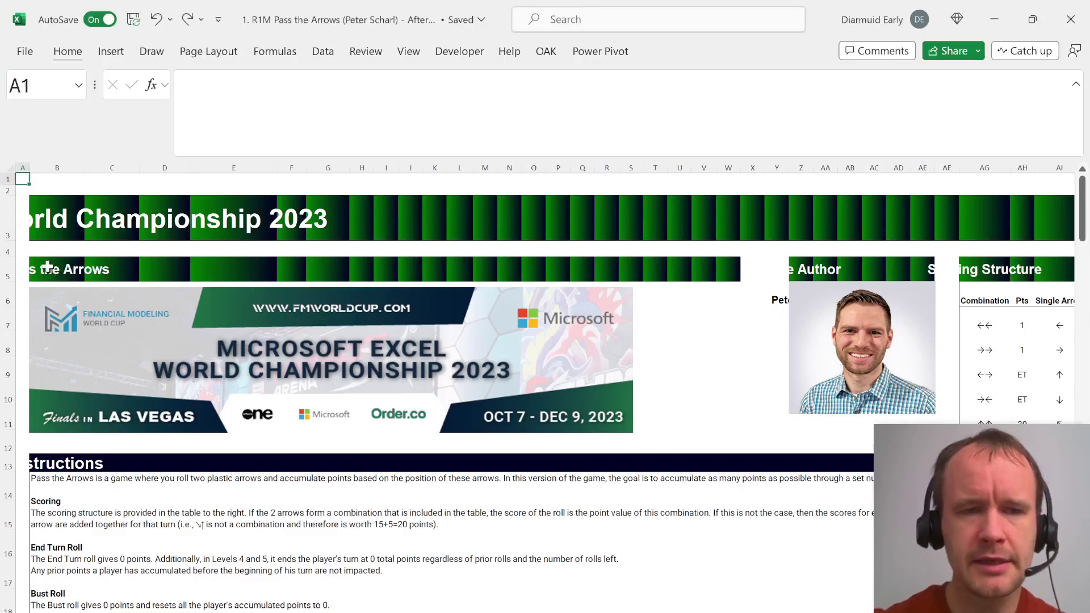
{"action": "left_click_drag", "start_coordinate": [513, 227], "coordinate": [821, 217]}
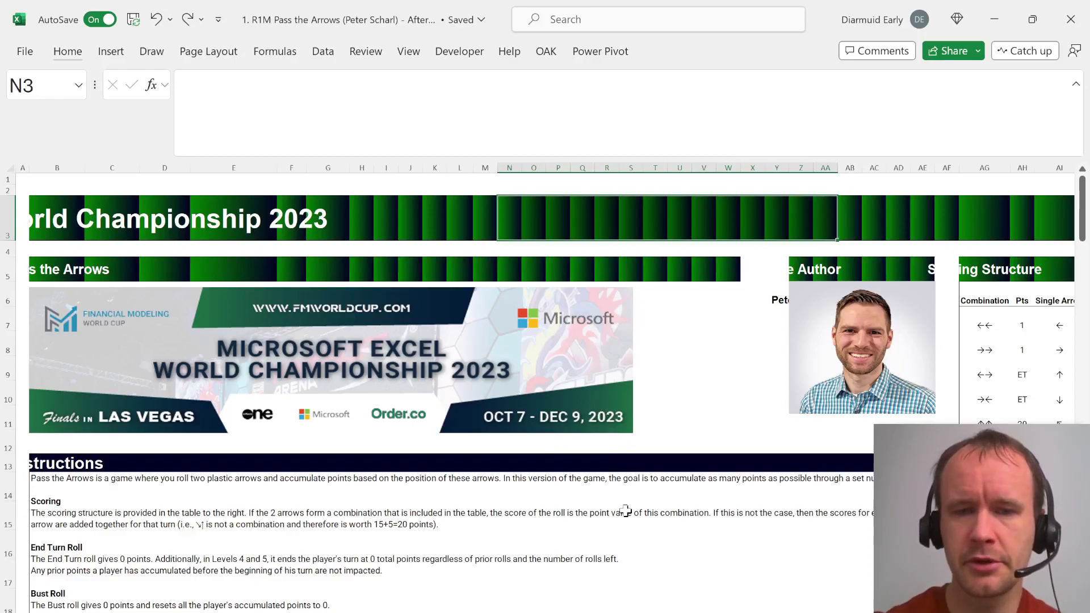
{"action": "scroll", "coordinate": [625, 511], "scroll_direction": "down", "scroll_amount": 5}
{"action": "scroll", "coordinate": [625, 511], "scroll_direction": "down", "scroll_amount": 10}
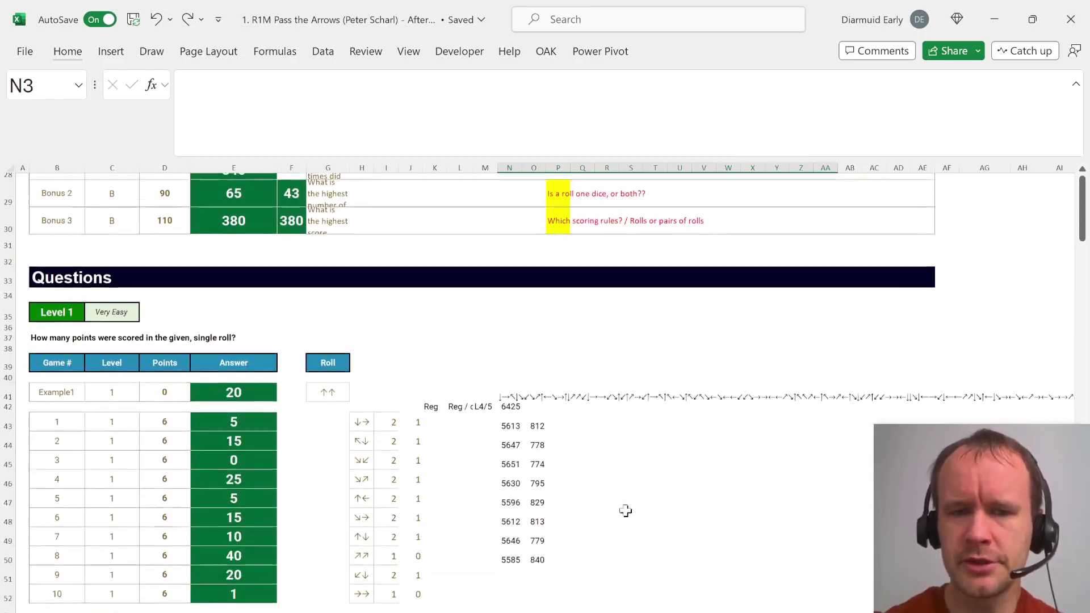
{"action": "scroll", "coordinate": [625, 511], "scroll_direction": "up", "scroll_amount": 1}
{"action": "left_click", "coordinate": [447, 312]}
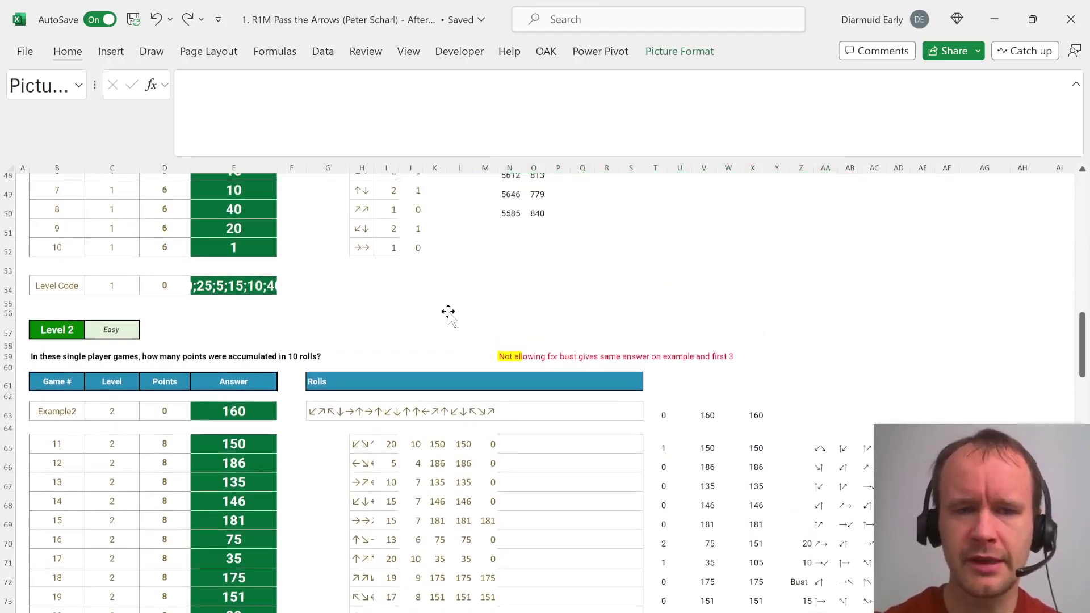
{"action": "left_click", "coordinate": [405, 228]}
{"action": "left_click_drag", "start_coordinate": [404, 229], "coordinate": [420, 578]}
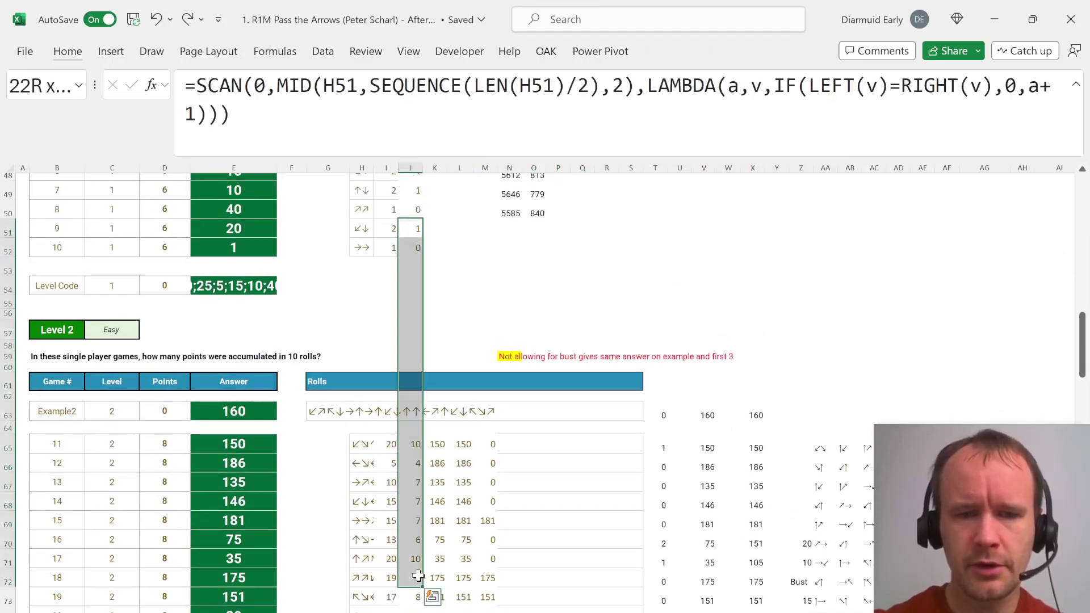
Inspect the merged Rolls header and the G51:S67 block around the J51 SCAN formula
{"action": "left_click_drag", "start_coordinate": [348, 383], "coordinate": [628, 383]}
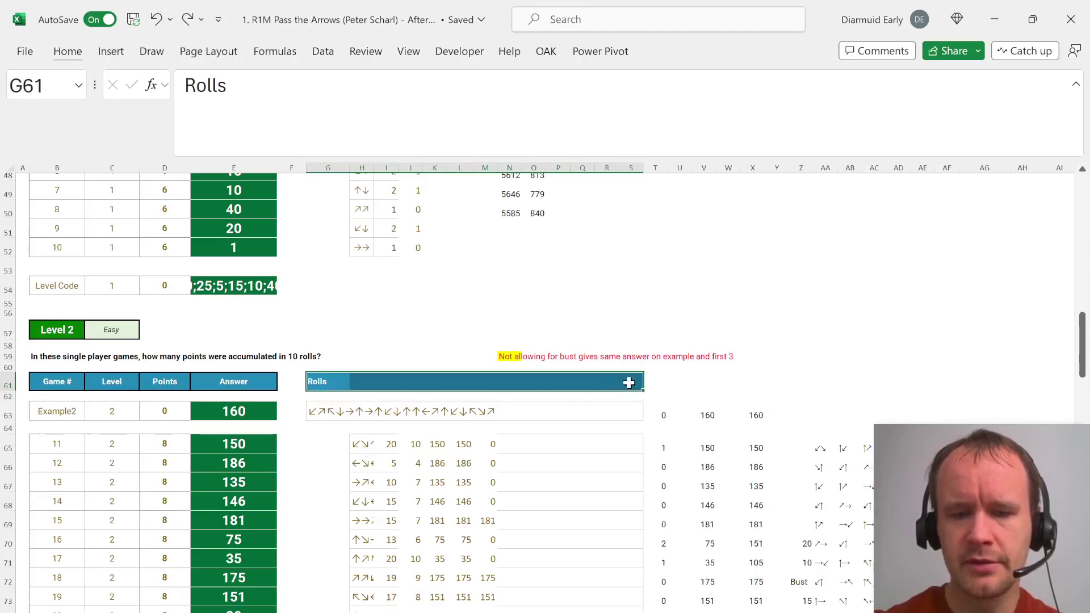
{"action": "key", "text": "alt"}
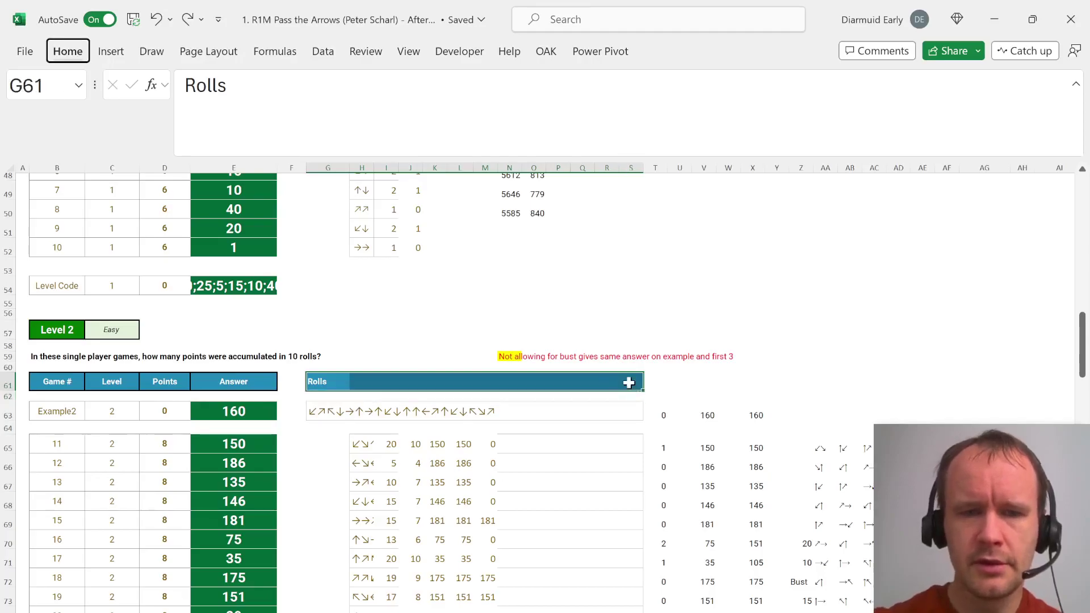
{"action": "left_click", "coordinate": [418, 228]}
{"action": "left_click", "coordinate": [421, 481], "text": "shift"}
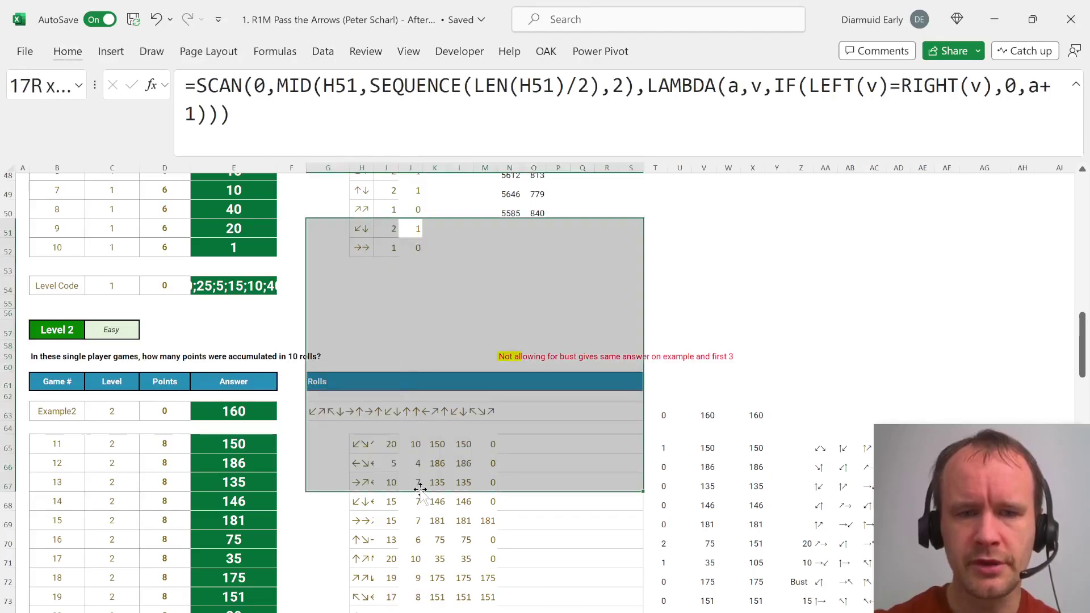
{"action": "scroll", "coordinate": [421, 303], "scroll_direction": "up", "scroll_amount": 12}
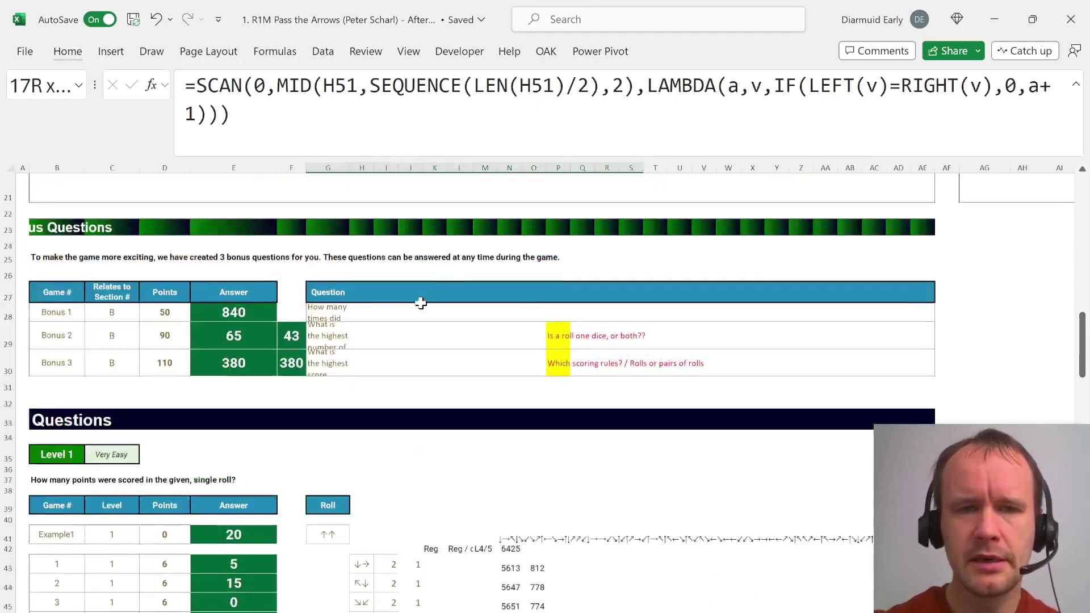
{"action": "scroll", "coordinate": [381, 506], "scroll_direction": "down", "scroll_amount": 8}
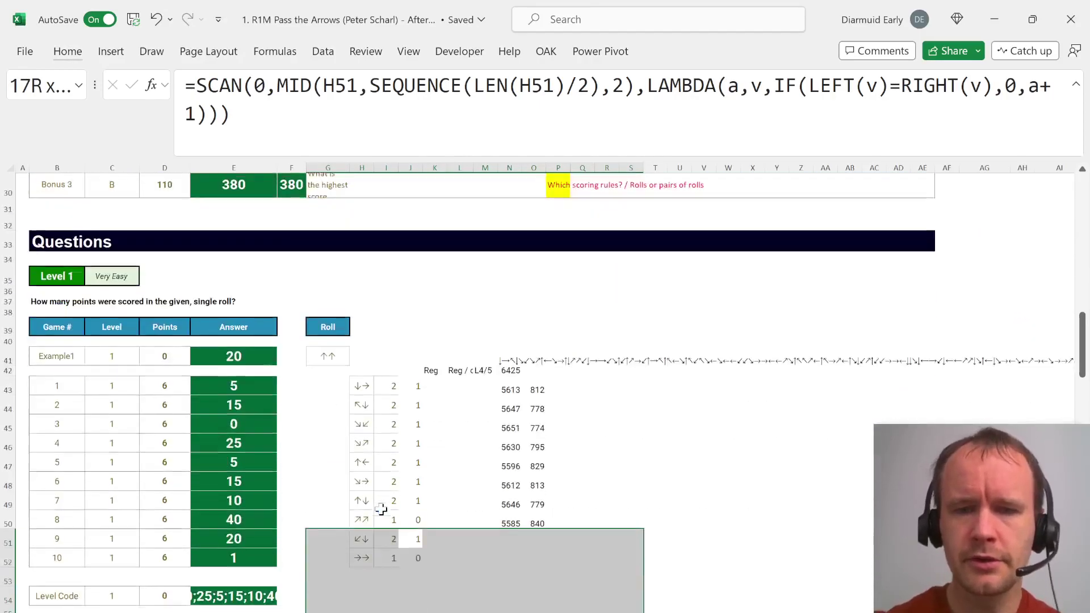
{"action": "left_click_drag", "start_coordinate": [414, 351], "coordinate": [442, 357]}
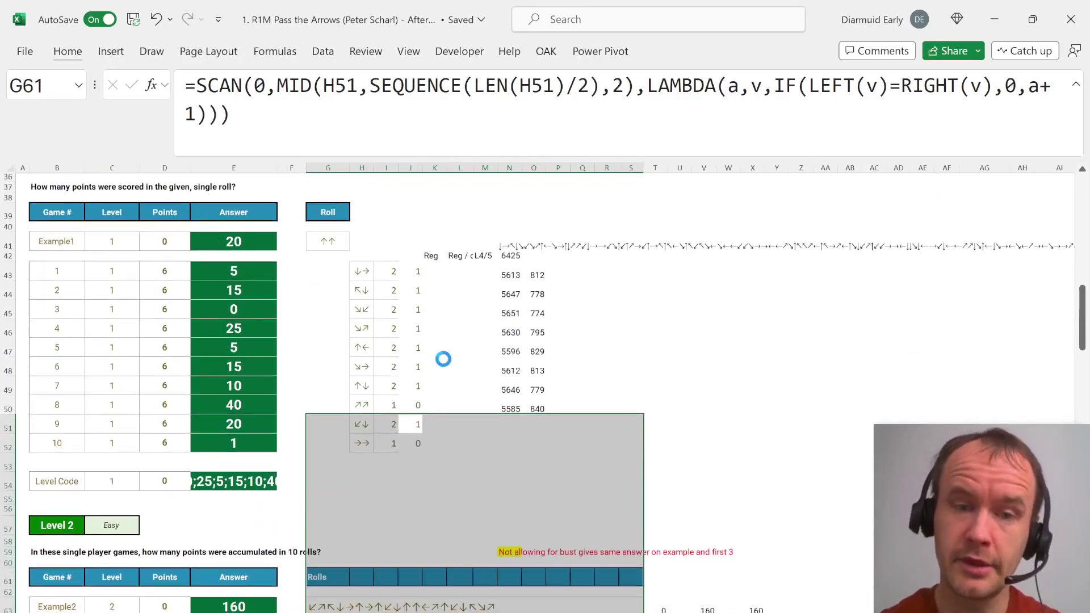
{"action": "scroll", "coordinate": [337, 340], "scroll_direction": "up", "scroll_amount": 5}
{"action": "scroll", "coordinate": [336, 311], "scroll_direction": "up", "scroll_amount": 3}
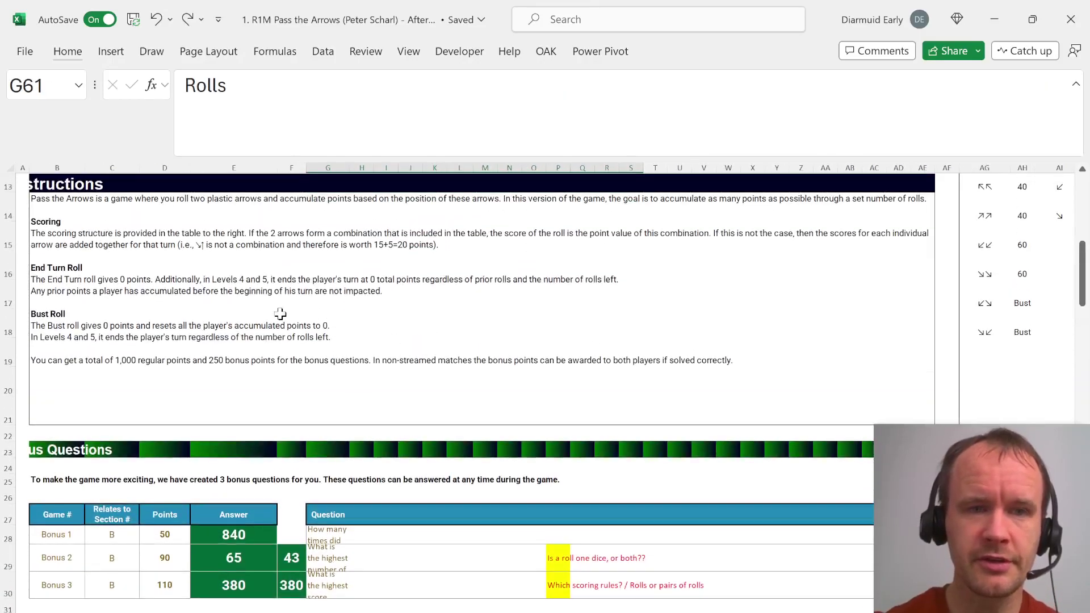
Select the instructions cell B14 and apply Unmerge Cells from the Home ribbon
{"action": "left_click", "coordinate": [238, 318]}
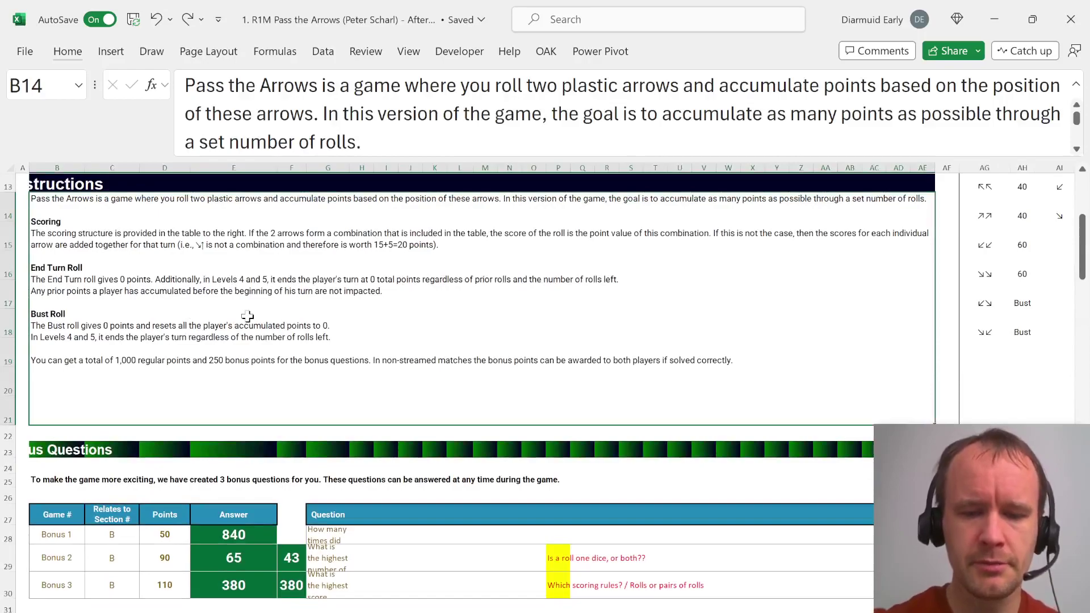
{"action": "key", "text": "alt+h"}
{"action": "key", "text": "m"}
{"action": "key", "text": "u"}
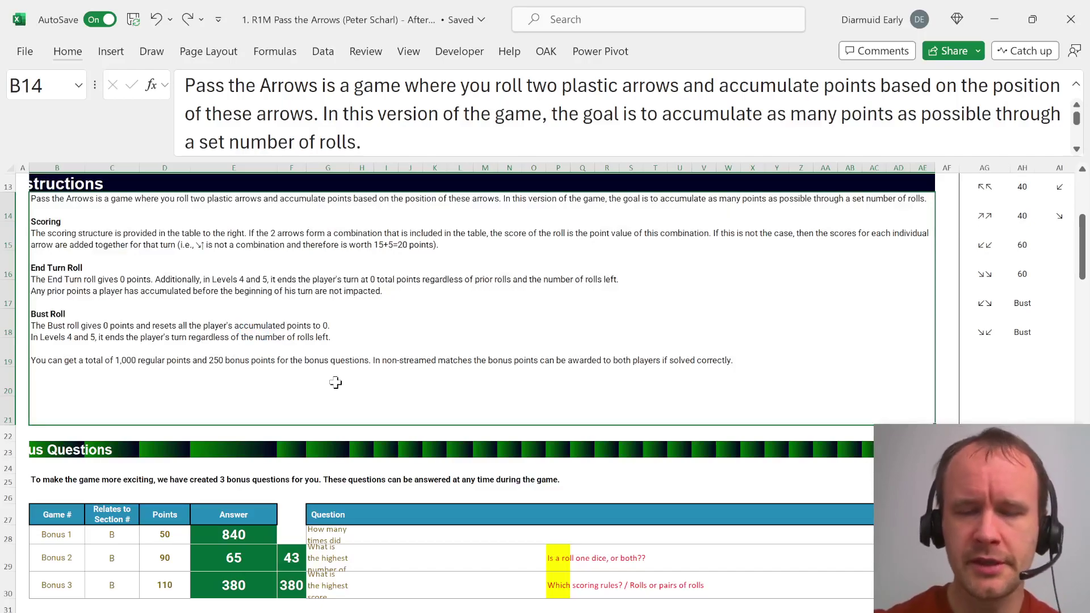
Review the scoring table, then bring up Name Manager with its LAMBDA names
{"action": "scroll", "coordinate": [335, 382], "scroll_direction": "down", "scroll_amount": 9}
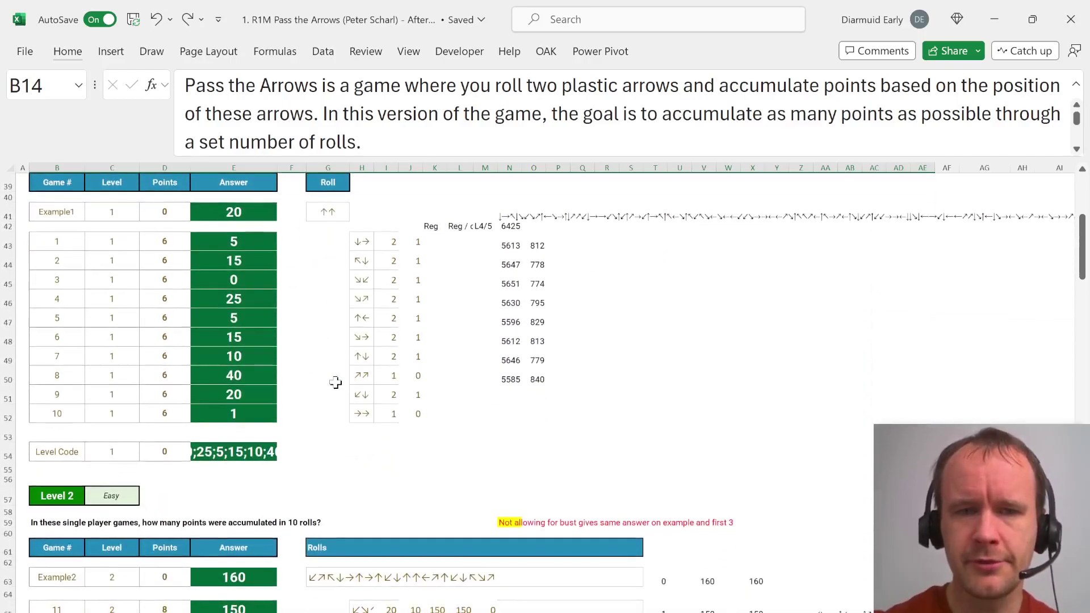
{"action": "scroll", "coordinate": [336, 382], "scroll_direction": "up", "scroll_amount": 2}
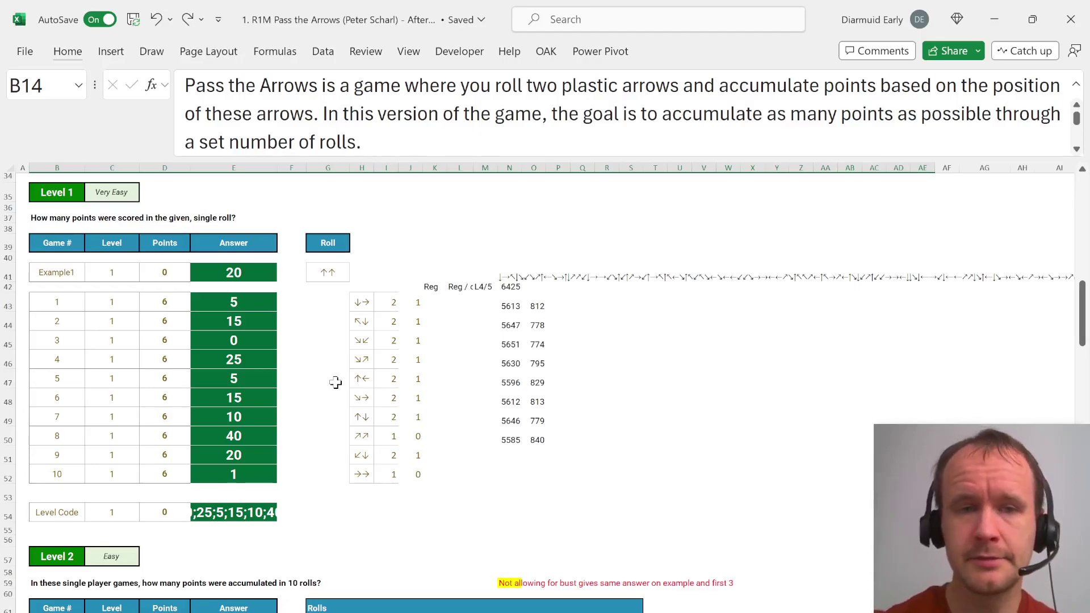
{"action": "scroll", "coordinate": [484, 345], "scroll_direction": "up", "scroll_amount": 8}
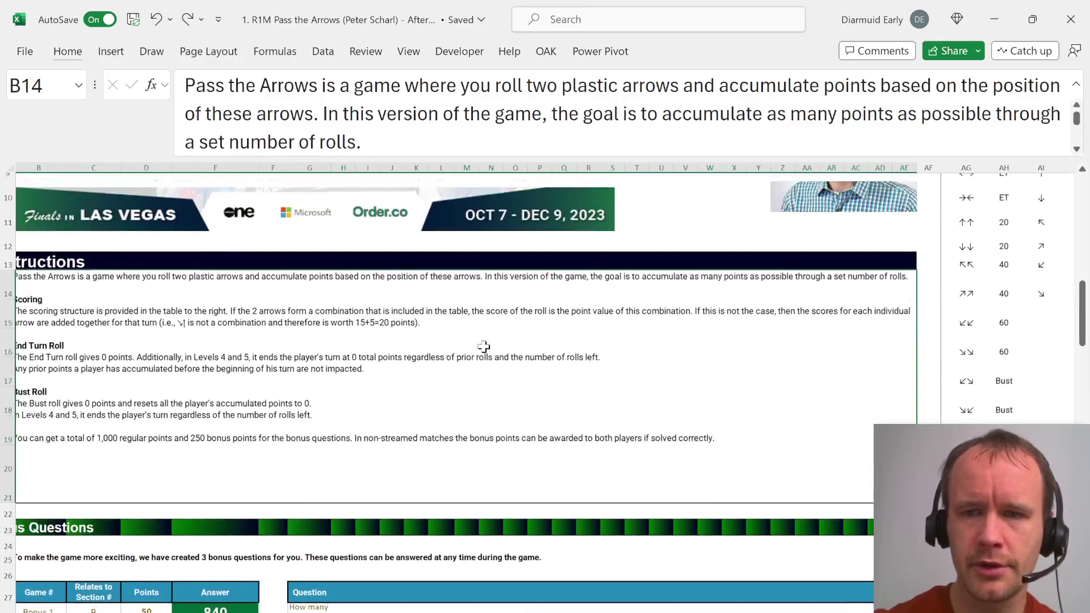
{"action": "scroll", "coordinate": [483, 345], "scroll_direction": "up", "scroll_amount": 3}
{"action": "scroll", "coordinate": [484, 345], "scroll_direction": "right", "scroll_amount": 4}
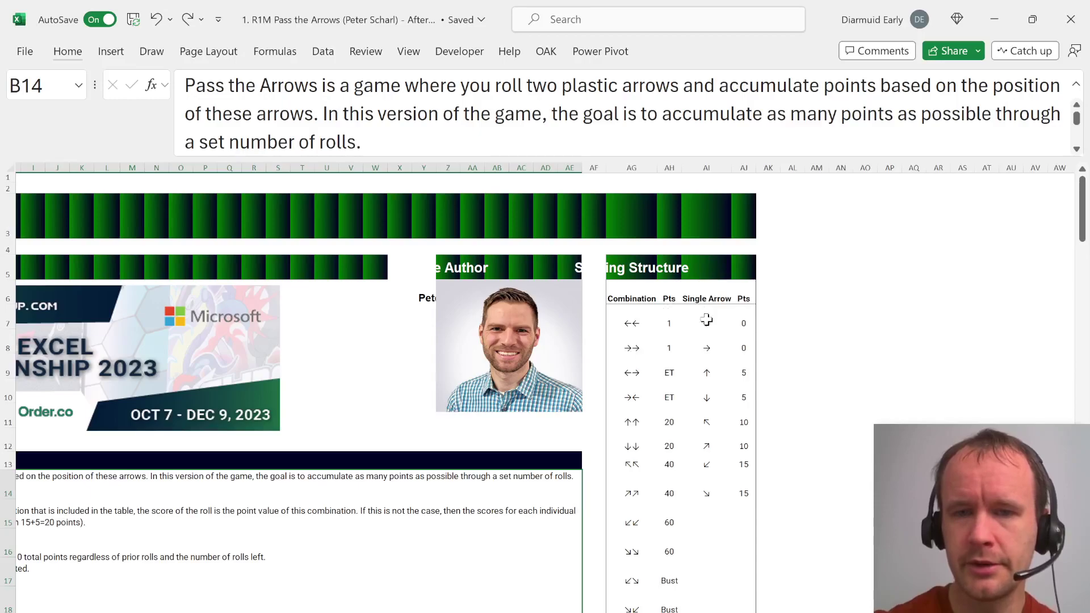
{"action": "scroll", "coordinate": [658, 510], "scroll_direction": "left", "scroll_amount": 3}
{"action": "scroll", "coordinate": [656, 511], "scroll_direction": "down", "scroll_amount": 3}
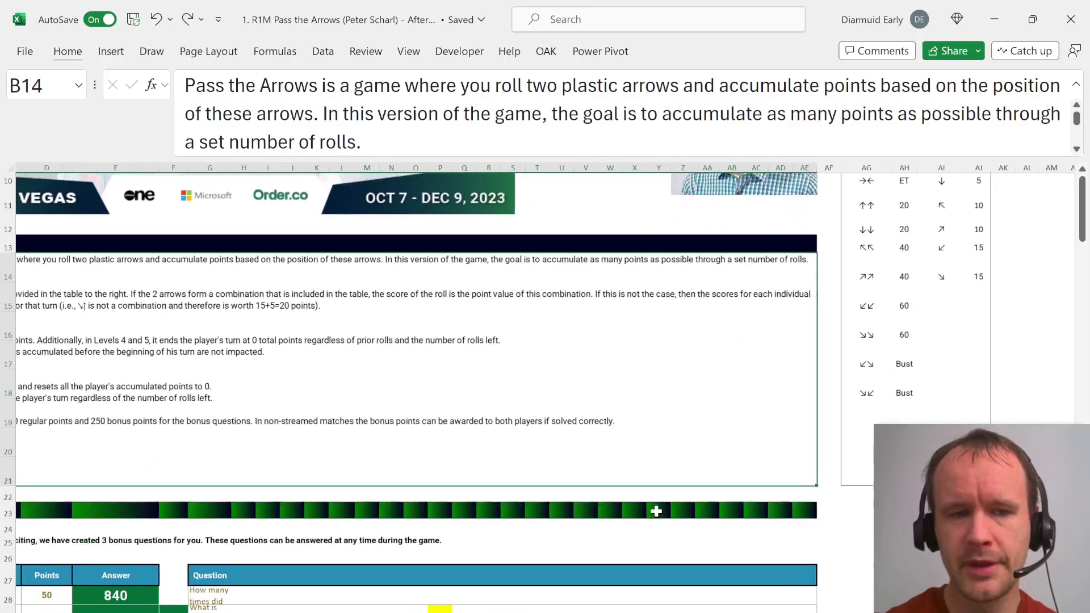
{"action": "scroll", "coordinate": [656, 511], "scroll_direction": "down", "scroll_amount": 1}
{"action": "scroll", "coordinate": [656, 511], "scroll_direction": "left", "scroll_amount": 1}
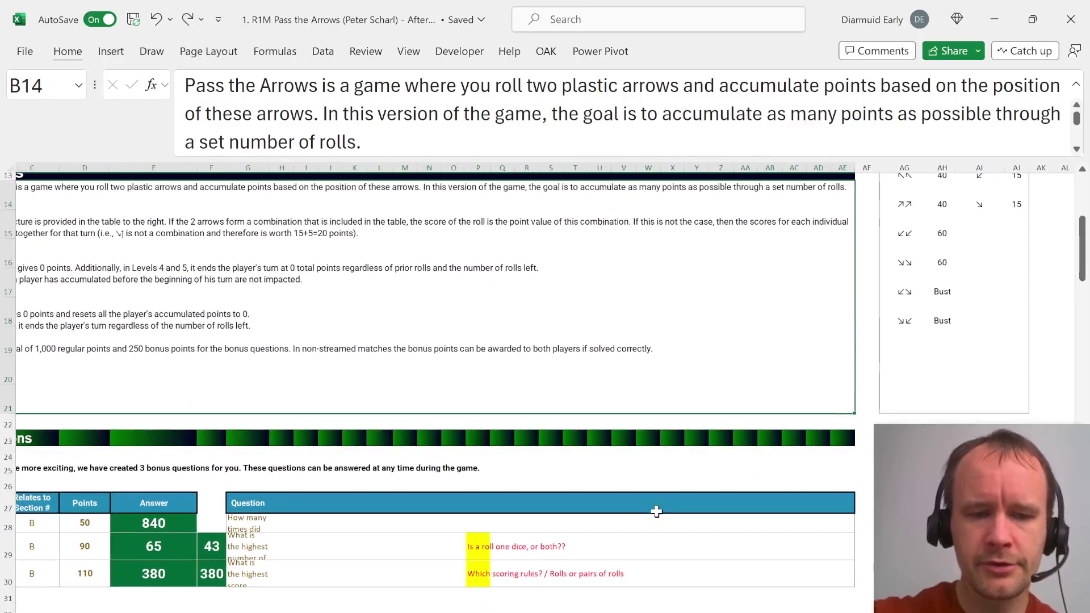
{"action": "scroll", "coordinate": [656, 511], "scroll_direction": "left", "scroll_amount": 2}
{"action": "key", "text": "ctrl+F3"}
Copy the scor name's Refers to LAMBDA formula, close Name Manager, and select cell K36
{"action": "left_click", "coordinate": [517, 372]}
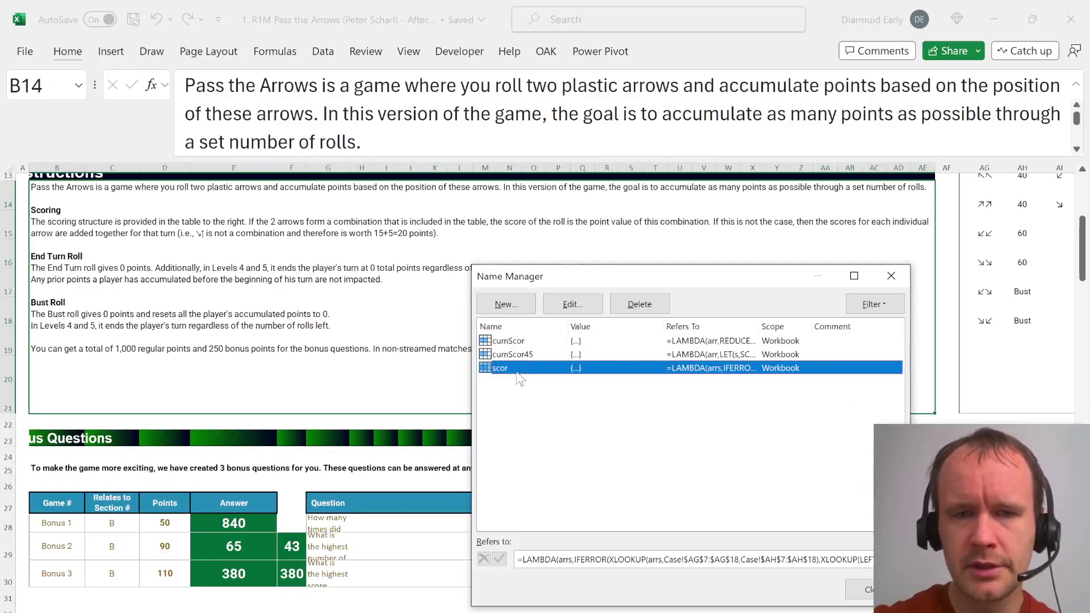
{"action": "left_click_drag", "start_coordinate": [616, 285], "coordinate": [353, 153]}
{"action": "left_click", "coordinate": [303, 423]}
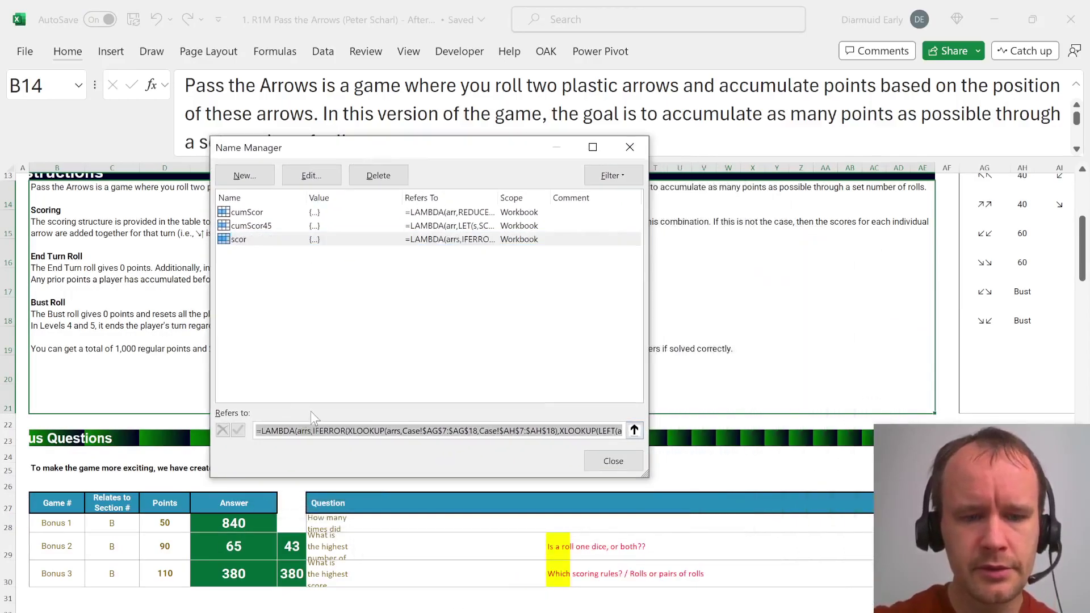
{"action": "key", "text": "Escape"}
{"action": "key", "text": "Escape"}
{"action": "scroll", "coordinate": [459, 497], "scroll_direction": "down", "scroll_amount": 5}
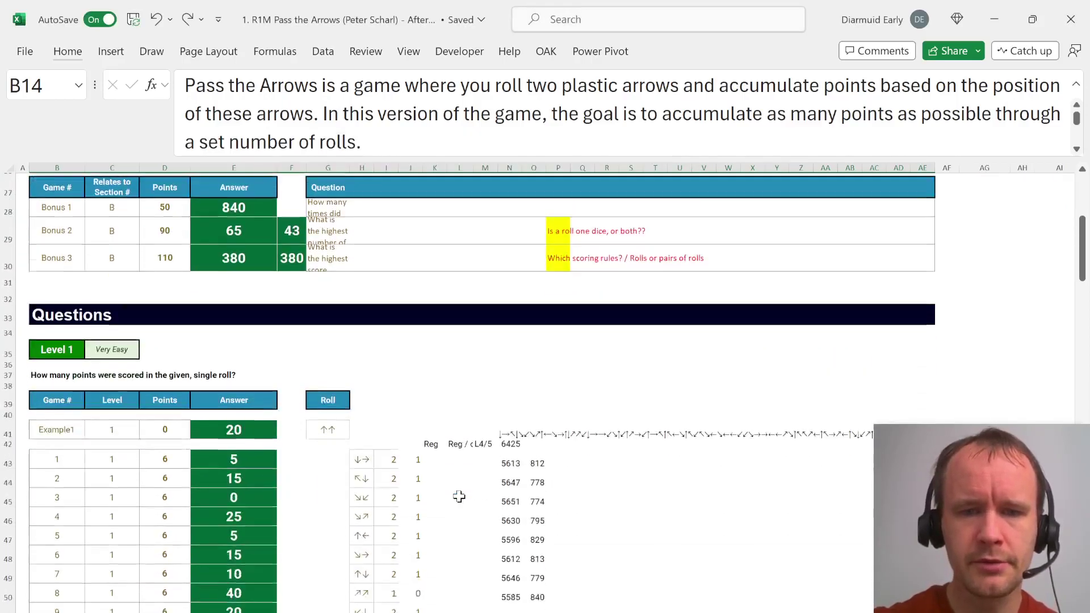
{"action": "scroll", "coordinate": [459, 497], "scroll_direction": "down", "scroll_amount": 1}
{"action": "left_click", "coordinate": [429, 289]}
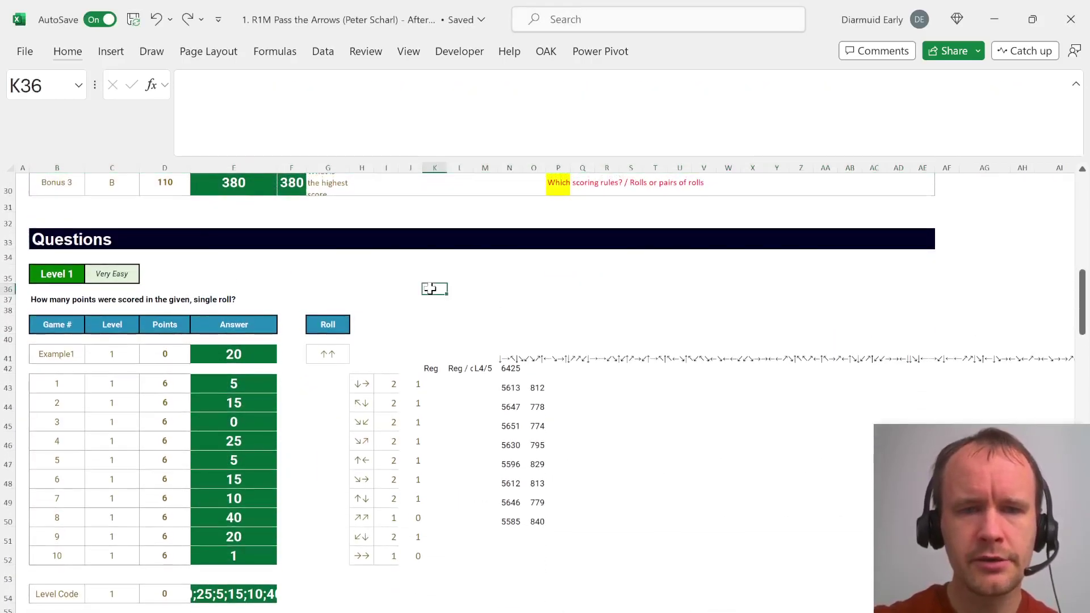
Paste the scor LAMBDA into K36's formula bar and inspect its IFERROR and XLOOKUP parts
{"action": "left_click", "coordinate": [369, 132]}
{"action": "type", "text": "=LAMBDA(arrs,IFERROR(XLOOKUP(arrs,Case!$AG$7:$AG$18,Case!$AH$7:$AH$18),XLOOKUP(LEFT(arrs),Case!$AI$7:$AI$14,Case!$AJ$7:$AJ$14)+XLOOKUP(RIGHT(arrs),Case!$AI$7:$AI$14,Case!$AJ$7:$AJ$14)))"}
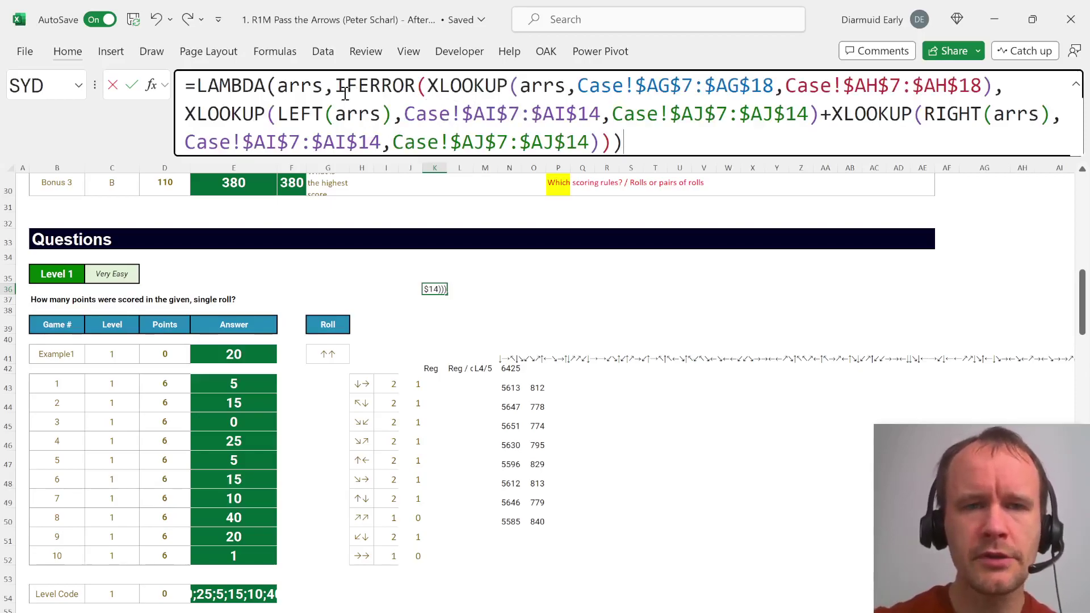
{"action": "left_click", "coordinate": [440, 86]}
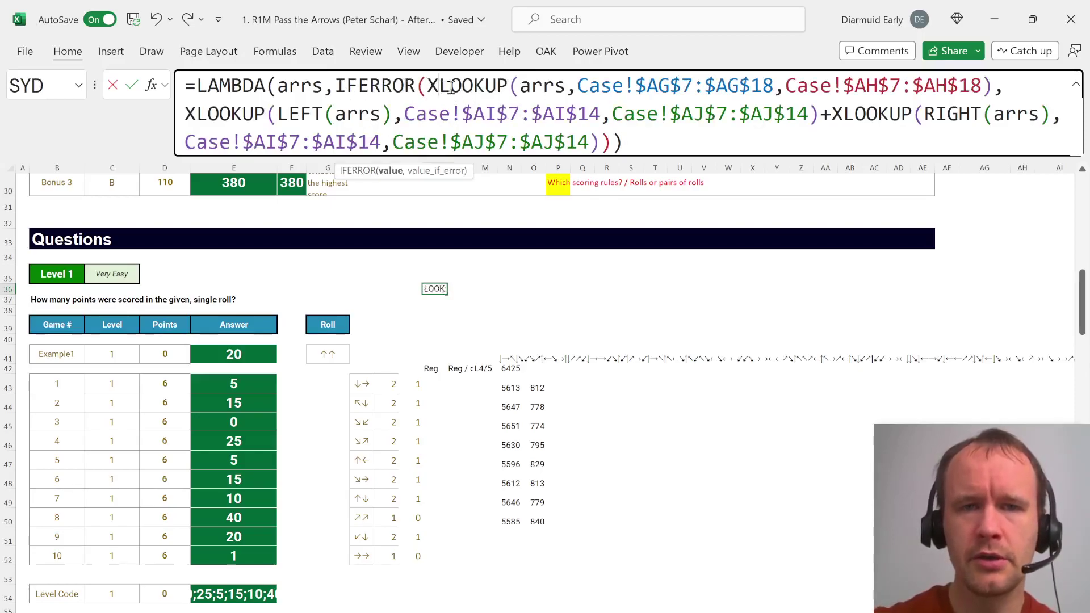
{"action": "left_click", "coordinate": [531, 85]}
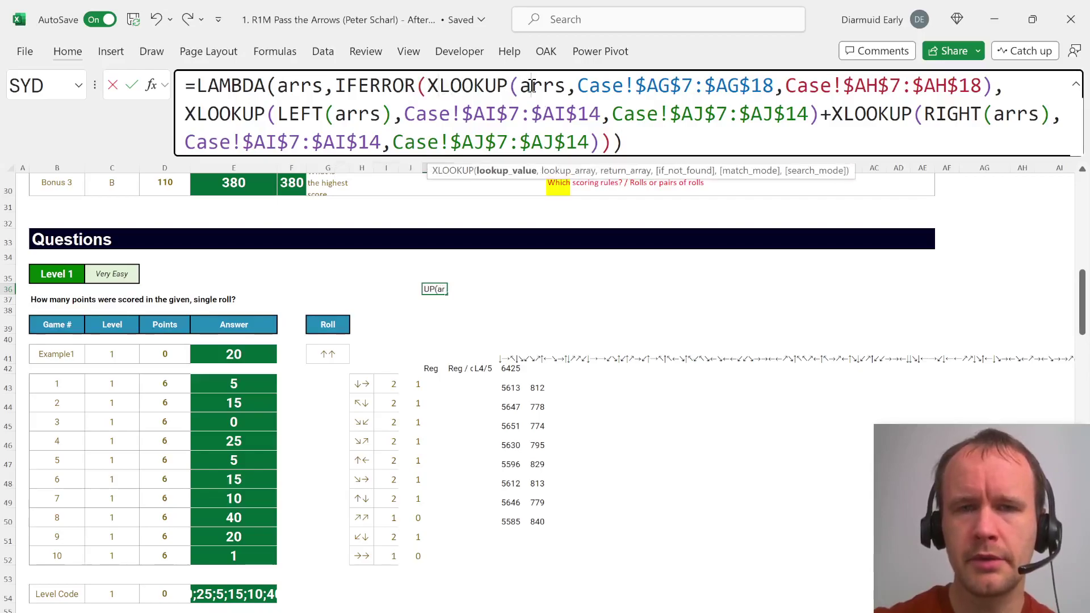
{"action": "scroll", "coordinate": [742, 389], "scroll_direction": "up", "scroll_amount": 8}
{"action": "scroll", "coordinate": [741, 388], "scroll_direction": "right", "scroll_amount": 4}
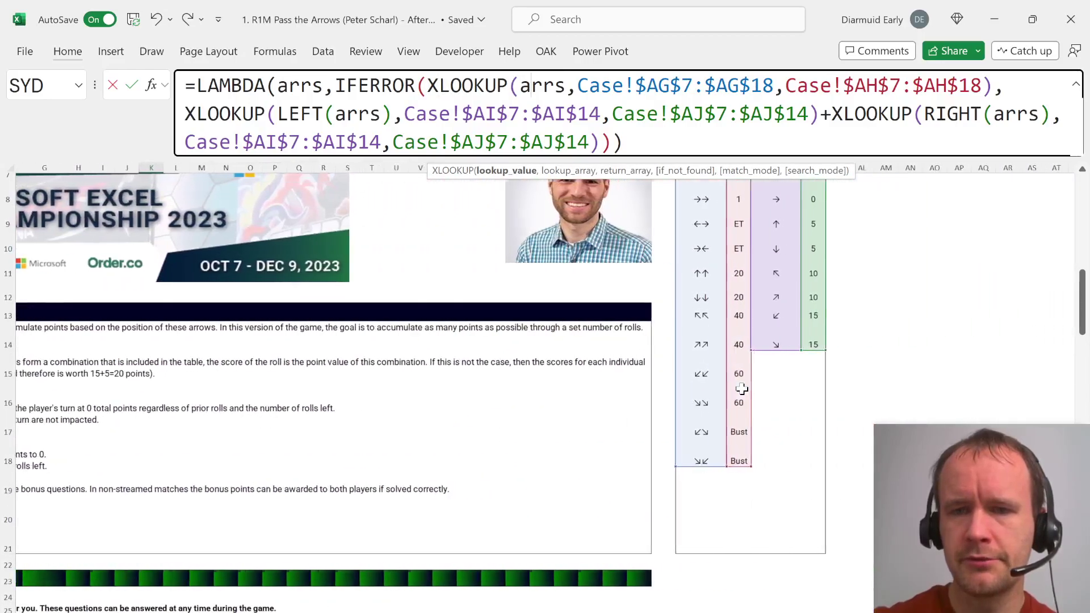
{"action": "scroll", "coordinate": [749, 369], "scroll_direction": "up", "scroll_amount": 2}
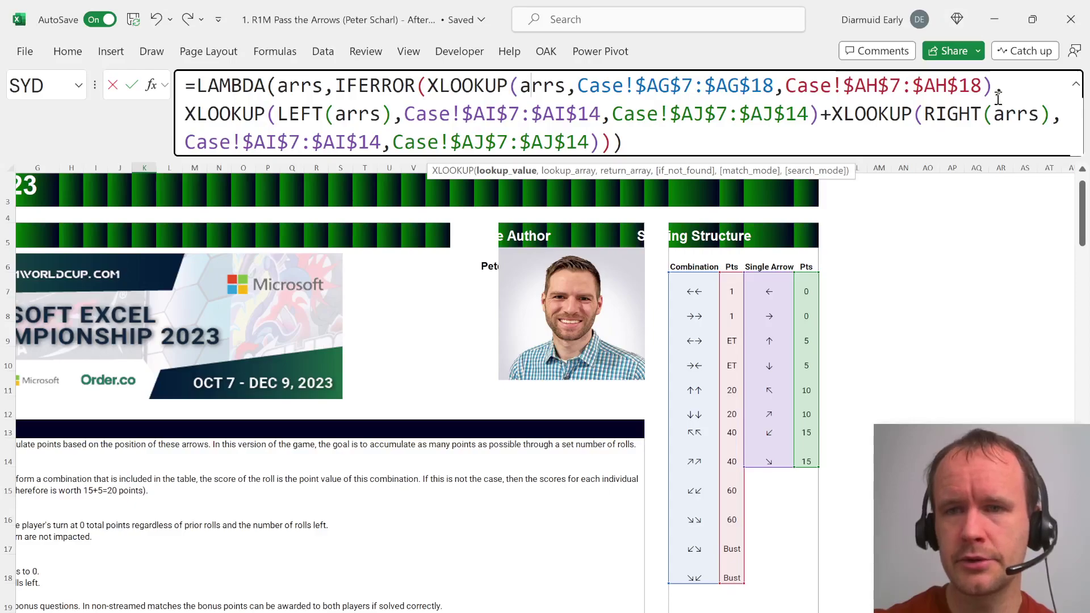
Examine the single-arrow fallback, outer LAMBDA, IFERROR and LEFT arguments, then cancel the edit
{"action": "left_click_drag", "start_coordinate": [231, 122], "coordinate": [601, 142]}
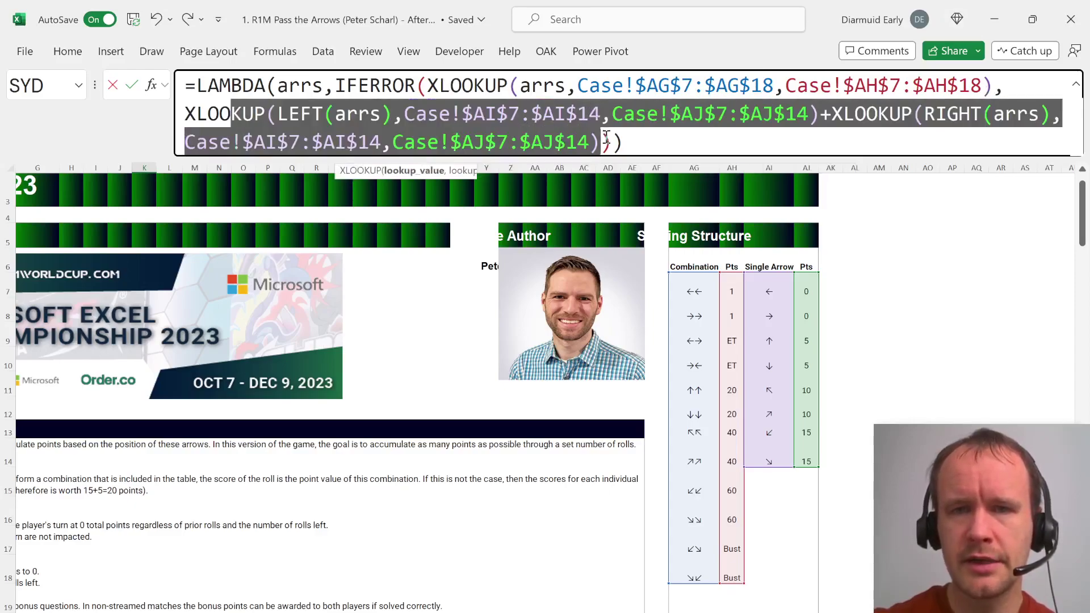
{"action": "left_click", "coordinate": [982, 85]}
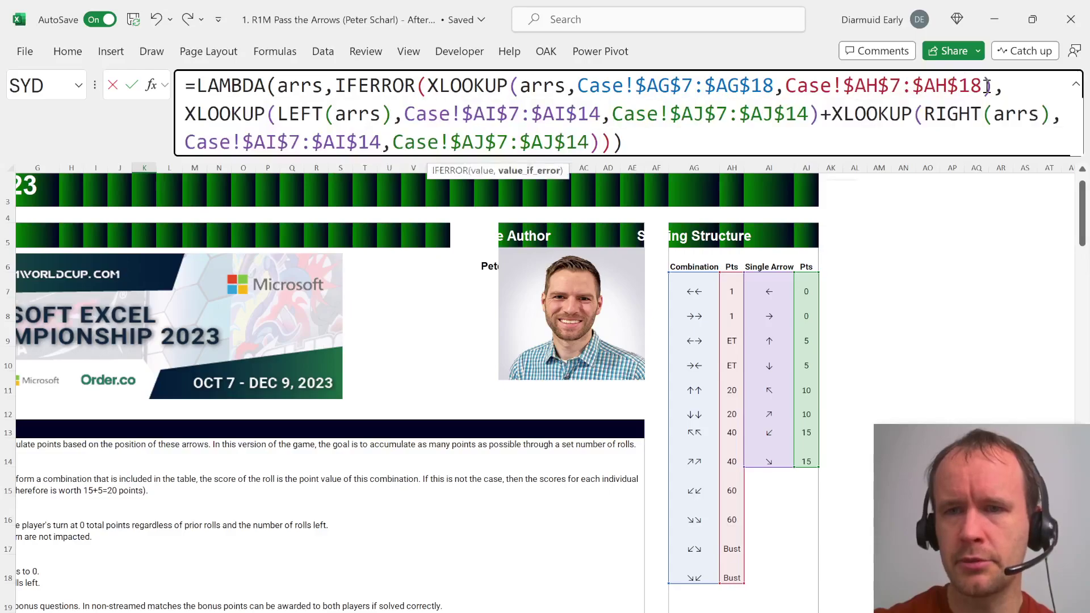
{"action": "left_click", "coordinate": [393, 86]}
{"action": "left_click", "coordinate": [238, 120]}
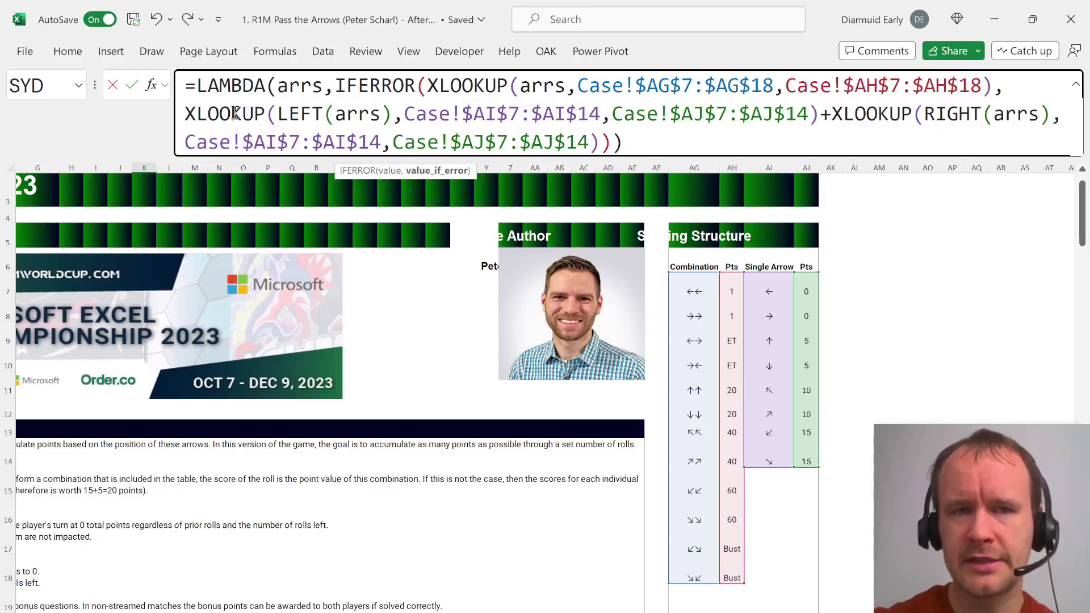
{"action": "left_click", "coordinate": [356, 114]}
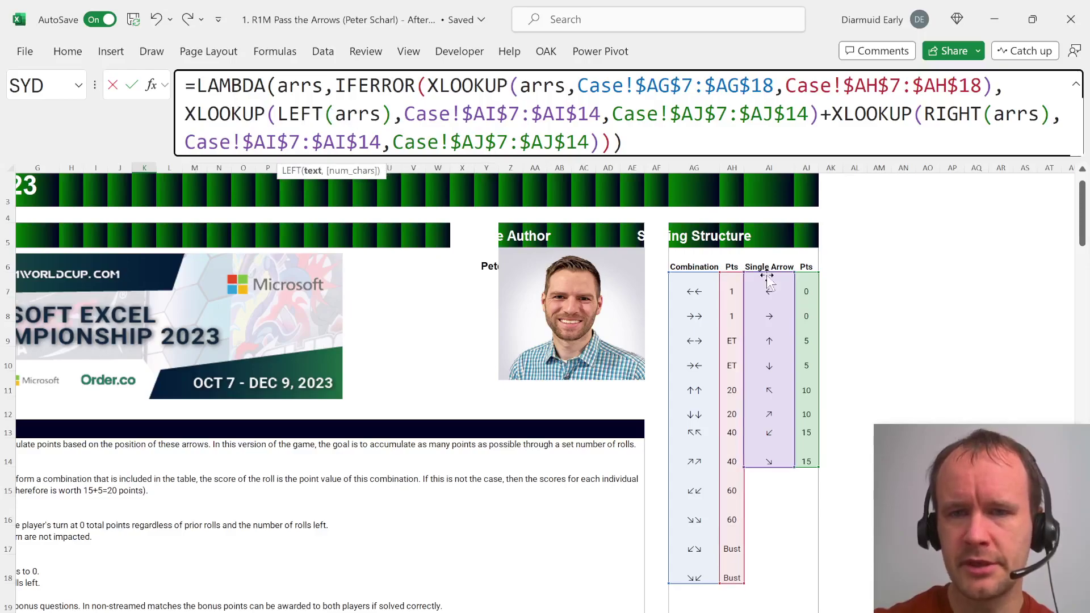
{"action": "left_click", "coordinate": [943, 120]}
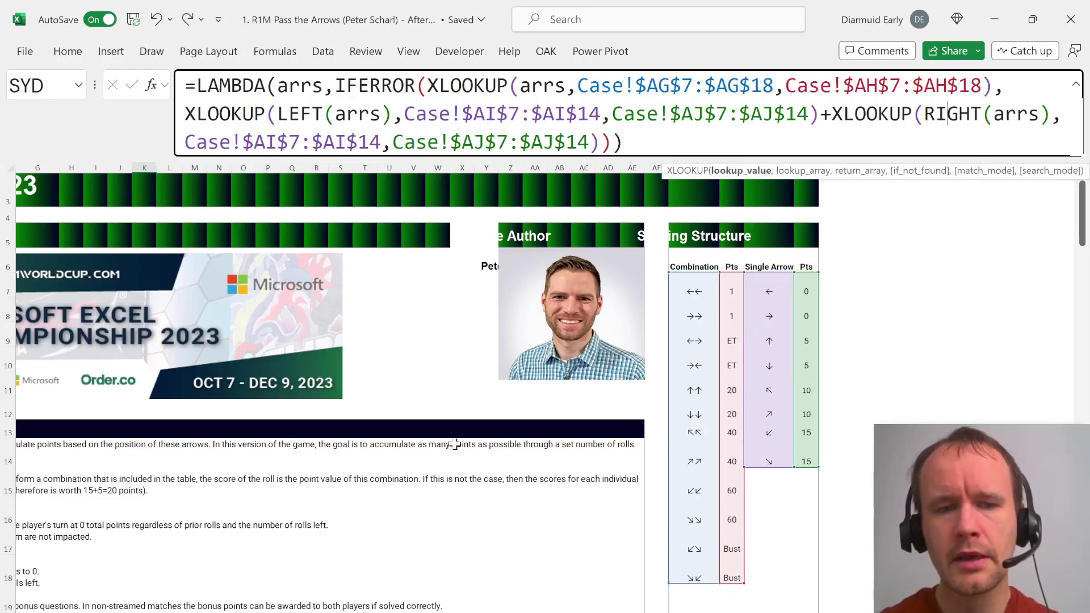
{"action": "key", "text": "Escape"}
{"action": "scroll", "coordinate": [251, 602], "scroll_direction": "down", "scroll_amount": 10}
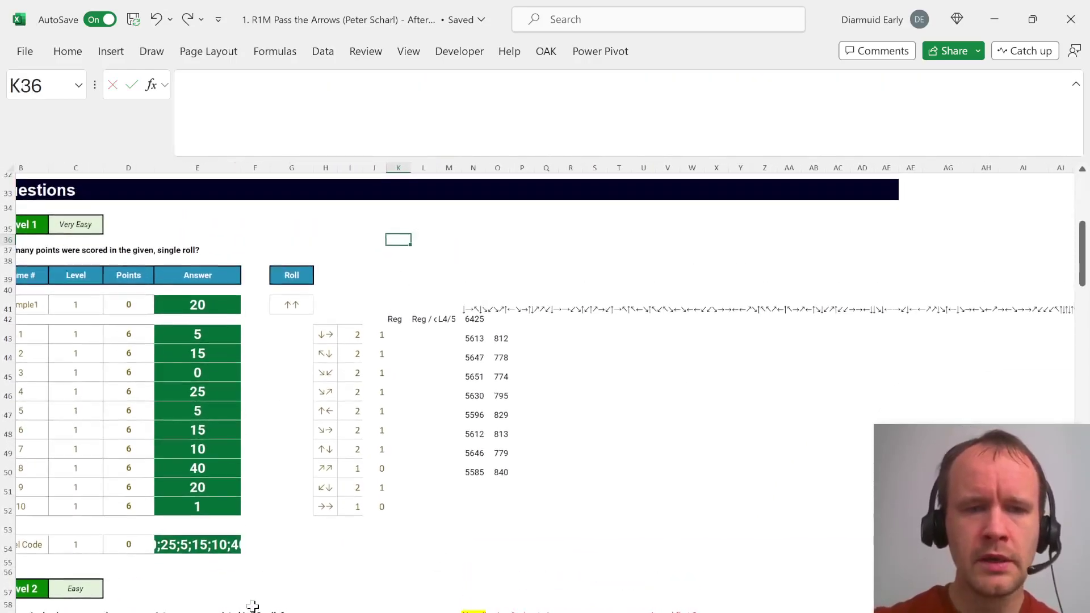
Change cell E43's formula to =(scor(H43)) by removing the N wrapper
{"action": "scroll", "coordinate": [251, 601], "scroll_direction": "left", "scroll_amount": 2}
{"action": "left_click", "coordinate": [227, 336]}
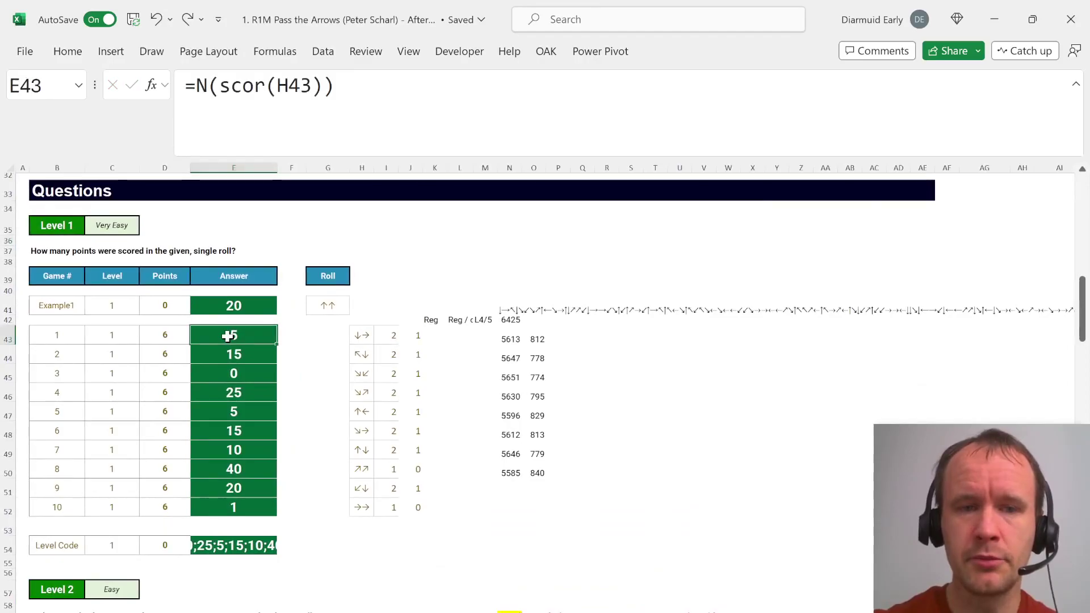
{"action": "left_click", "coordinate": [327, 101]}
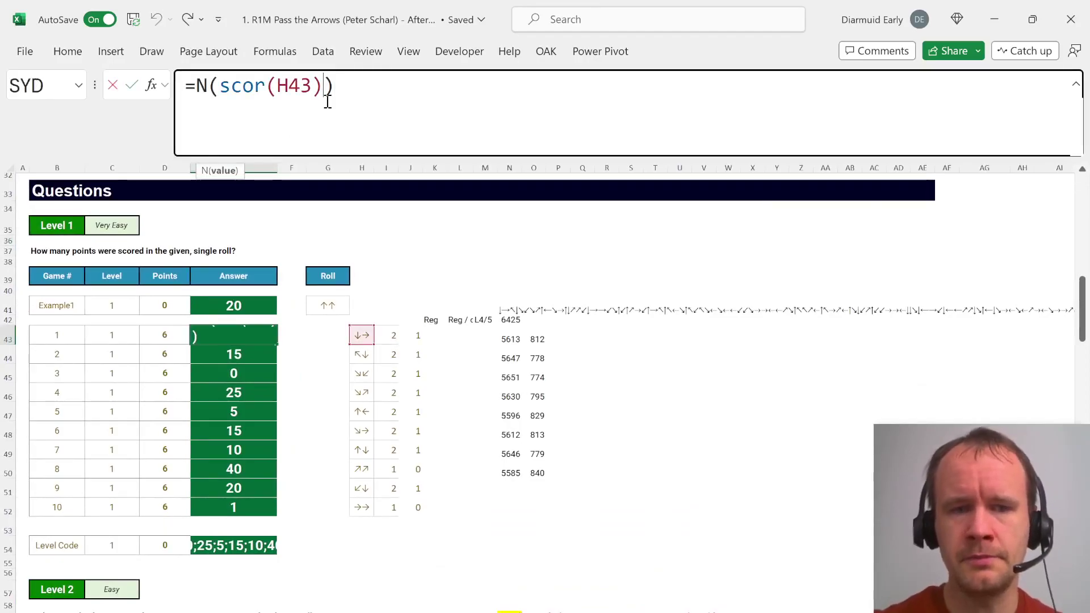
{"action": "key", "text": "Escape"}
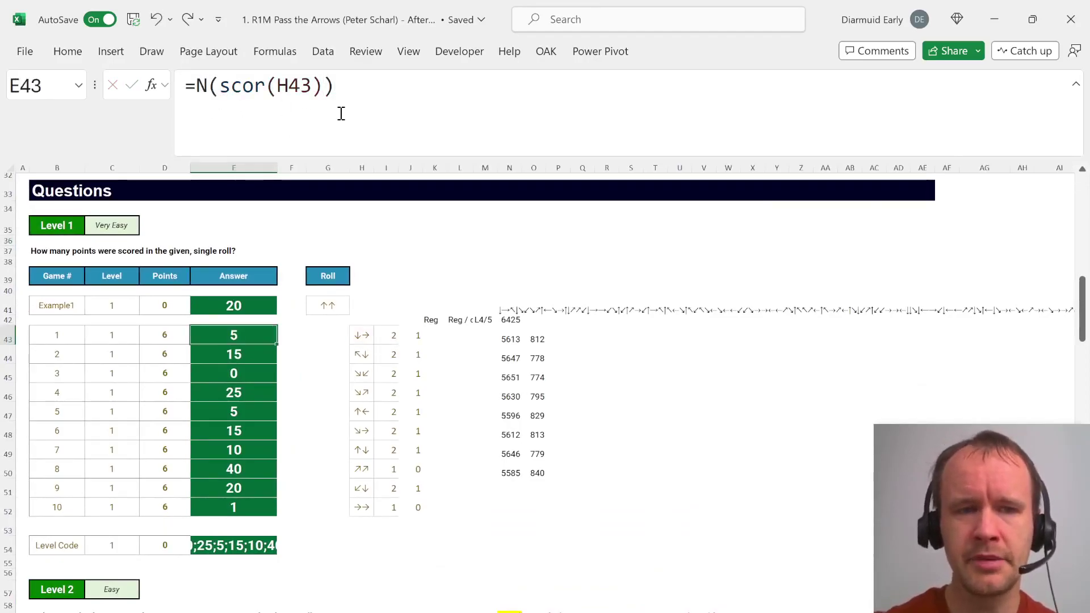
{"action": "left_click", "coordinate": [224, 93]}
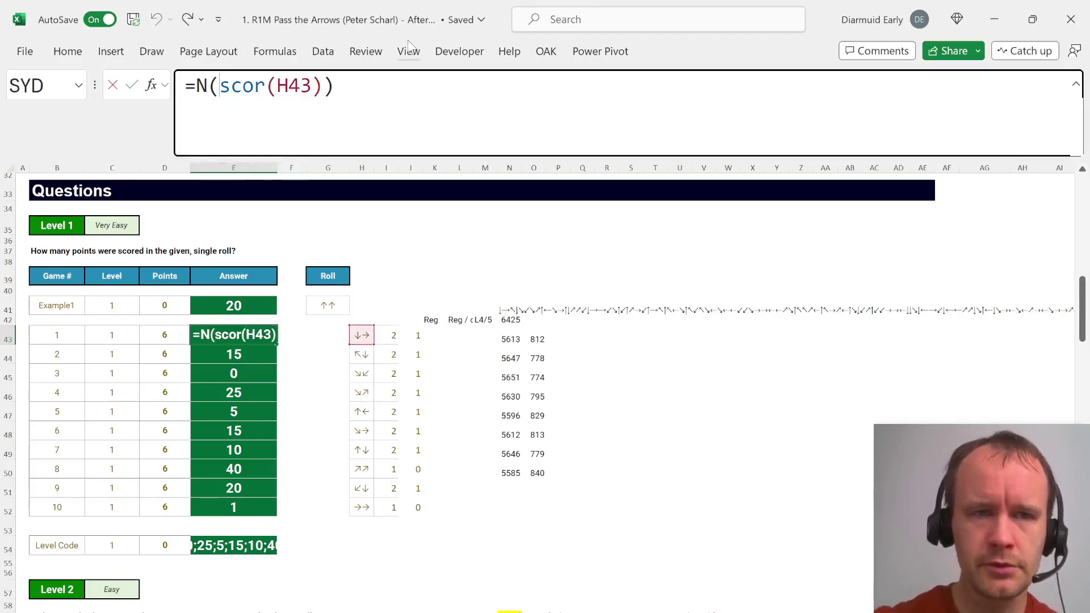
{"action": "type", "text": "="}
{"action": "key", "text": "BackSpace"}
{"action": "key", "text": "BackSpace"}
{"action": "key", "text": "ctrl+Return"}
Fill the formula down E43:E52, check E45's Bust result, then undo the fill
{"action": "key", "text": "ctrl+shift+Down"}
{"action": "key", "text": "ctrl+d"}
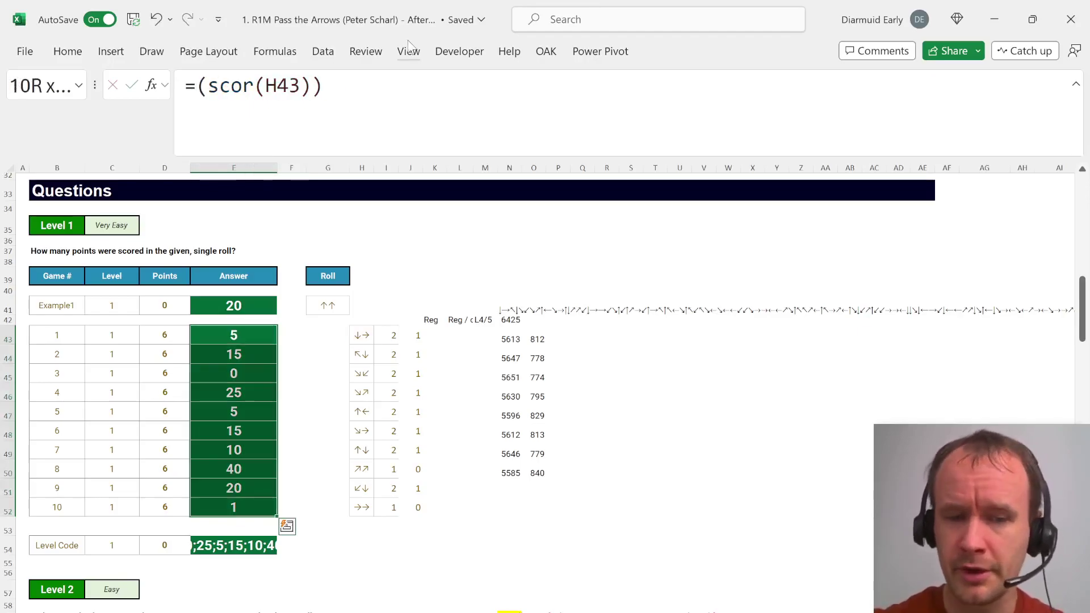
{"action": "left_click", "coordinate": [230, 378]}
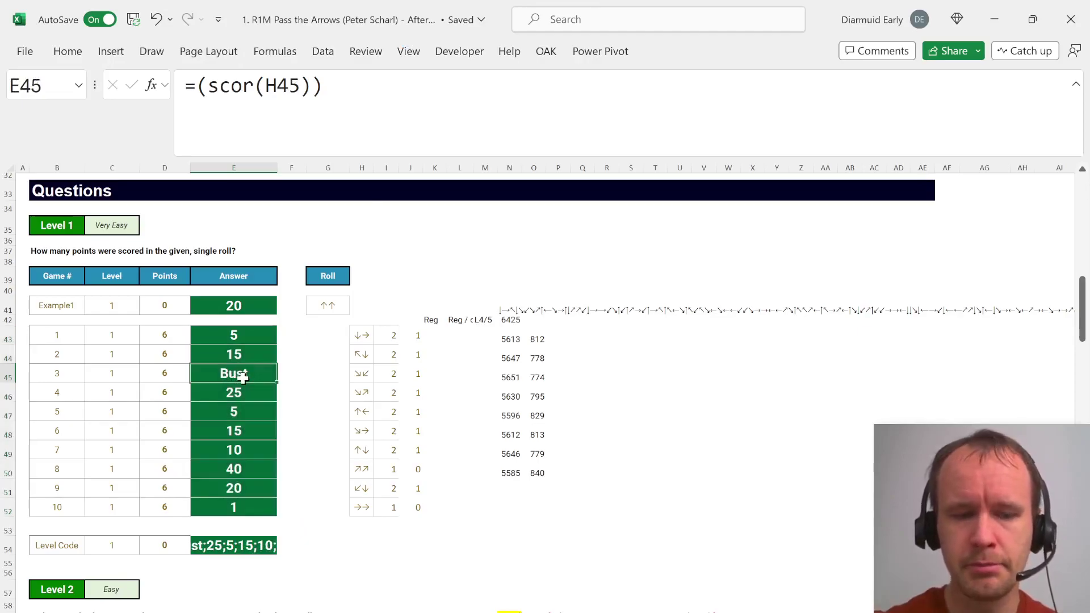
{"action": "key", "text": "ctrl+z"}
{"action": "key", "text": "ctrl+y"}
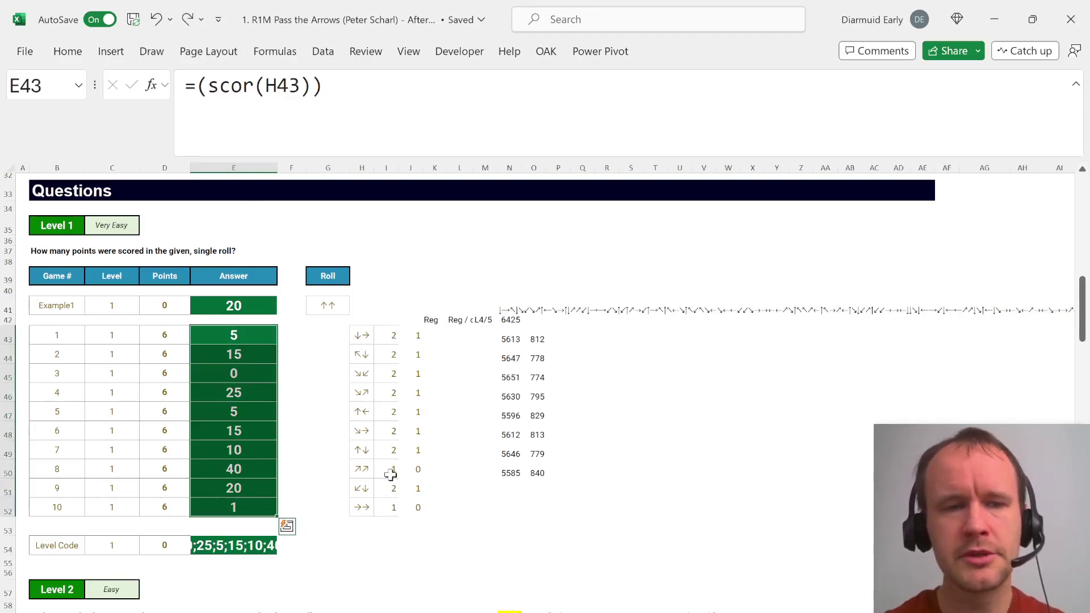
{"action": "scroll", "coordinate": [390, 474], "scroll_direction": "down", "scroll_amount": 4}
{"action": "scroll", "coordinate": [390, 475], "scroll_direction": "up", "scroll_amount": 3}
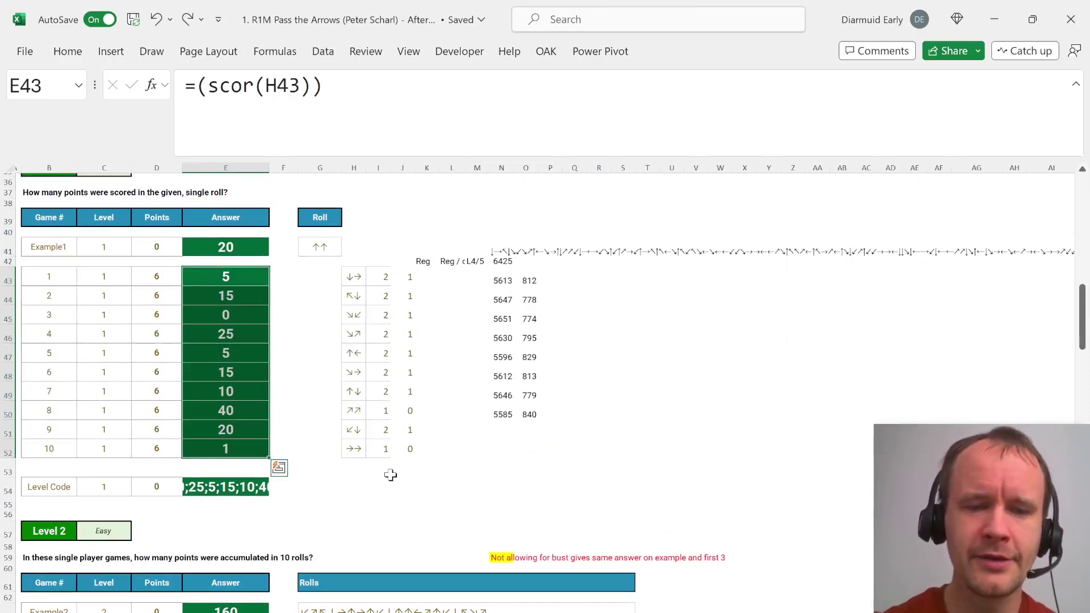
{"action": "scroll", "coordinate": [391, 474], "scroll_direction": "down", "scroll_amount": 7}
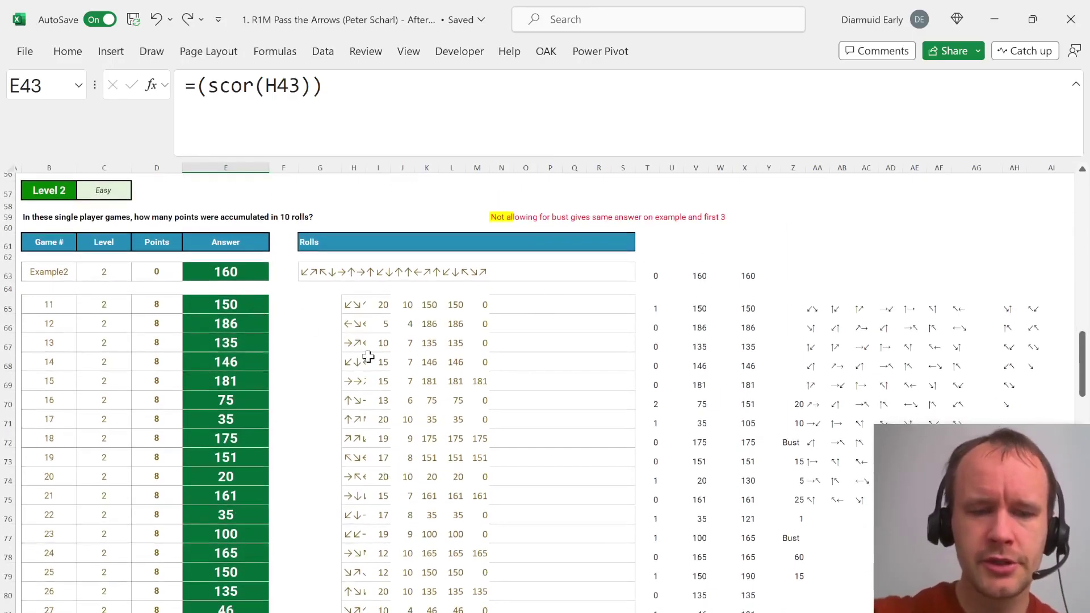
{"action": "key", "text": "ctrl+F3"}
{"action": "key", "text": "Tab"}
{"action": "key", "text": "ctrl+c"}
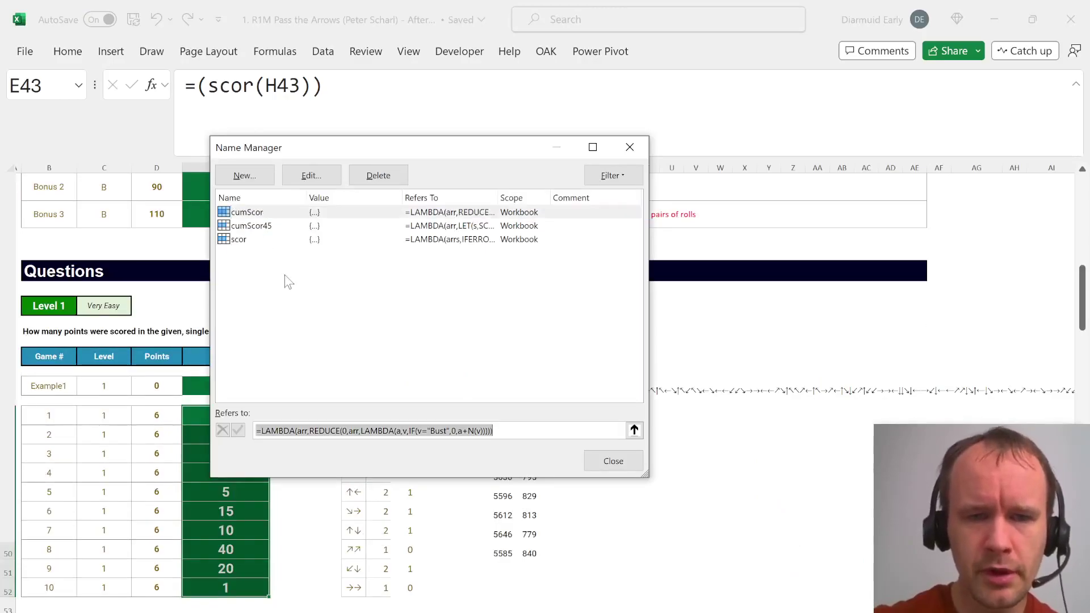
{"action": "key", "text": "Escape"}
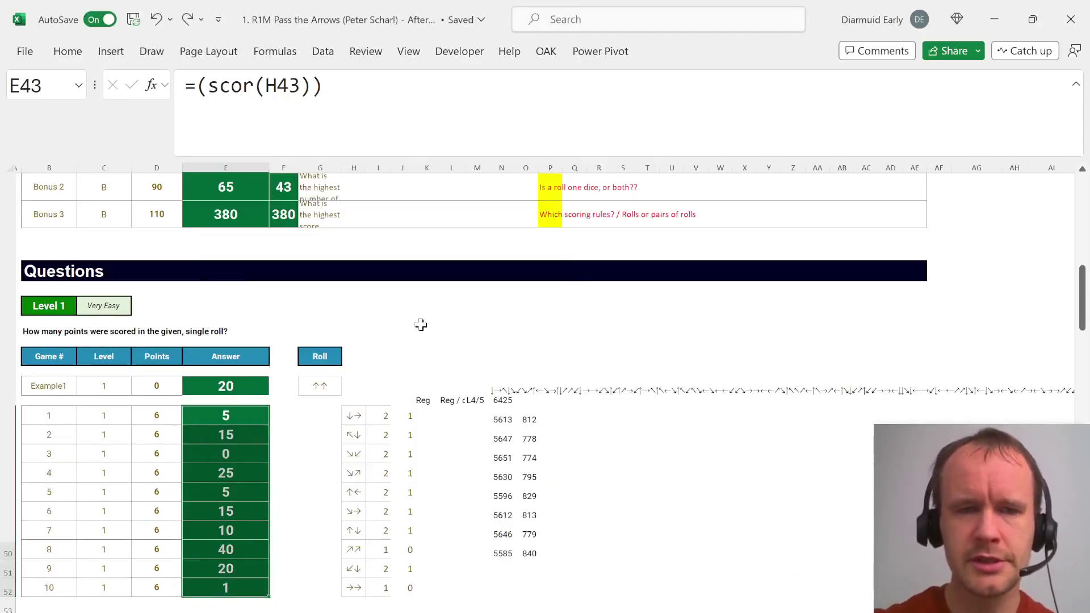
{"action": "left_click", "coordinate": [401, 328]}
{"action": "scroll", "coordinate": [404, 329], "scroll_direction": "down", "scroll_amount": 4}
{"action": "scroll", "coordinate": [402, 328], "scroll_direction": "down", "scroll_amount": 4}
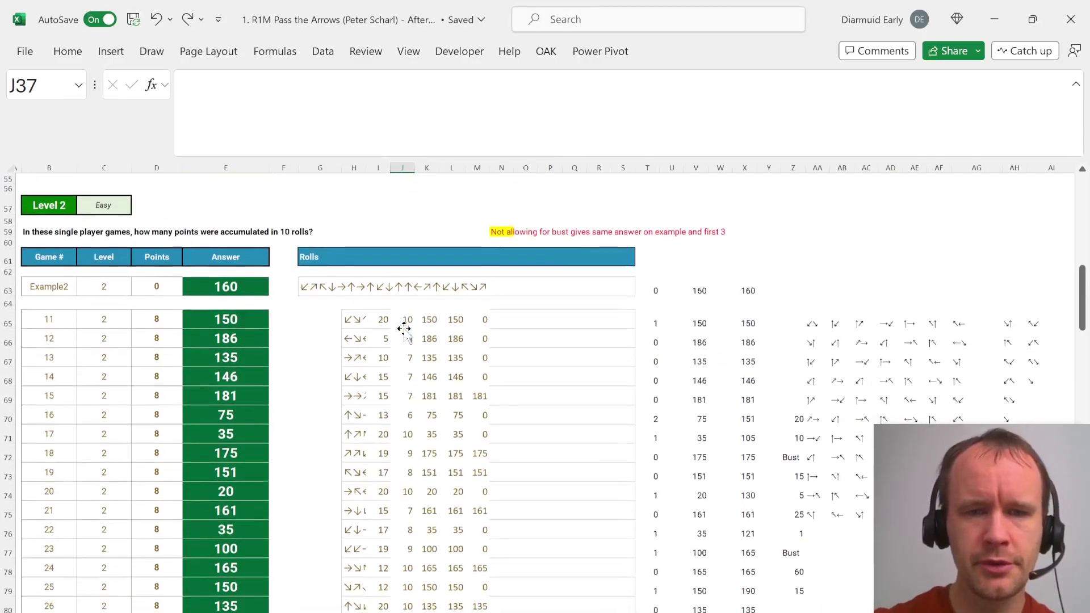
{"action": "left_click", "coordinate": [289, 301]}
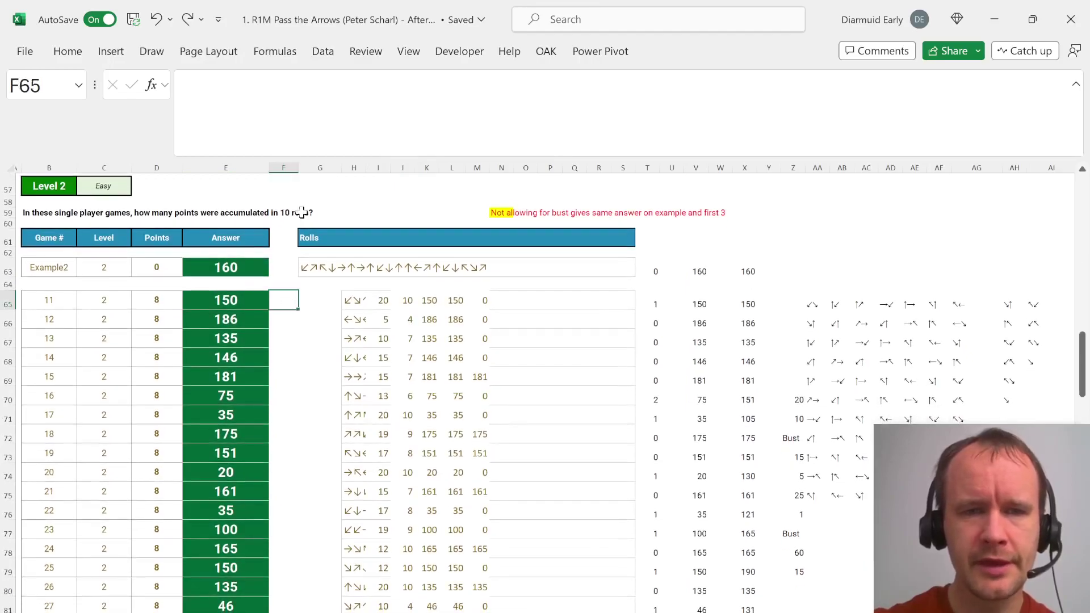
{"action": "left_click", "coordinate": [304, 122]}
{"action": "key", "text": "ctrl+v"}
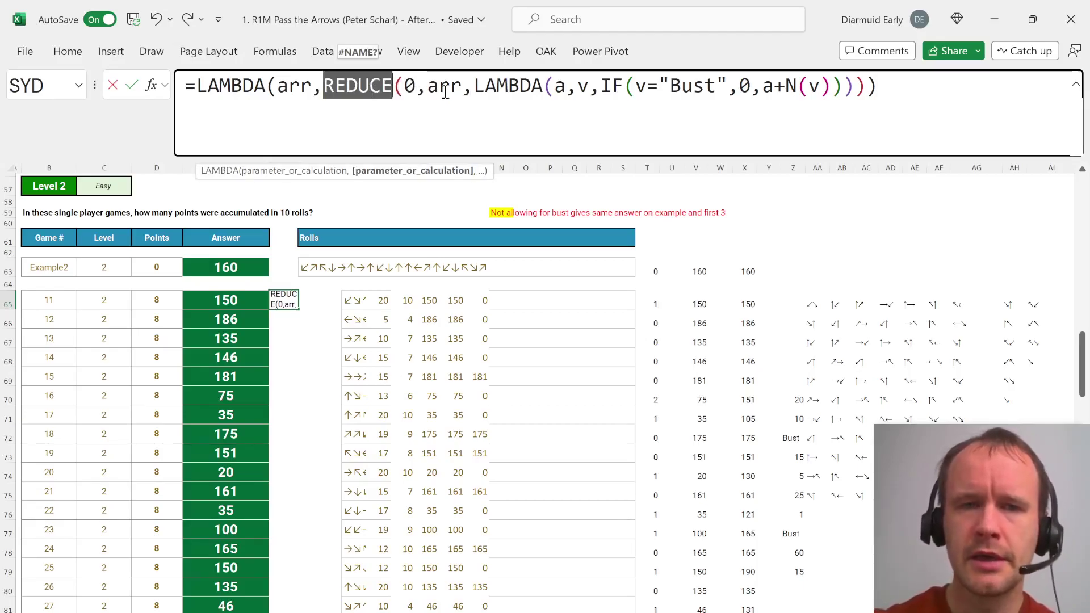
{"action": "double_click", "coordinate": [410, 87]}
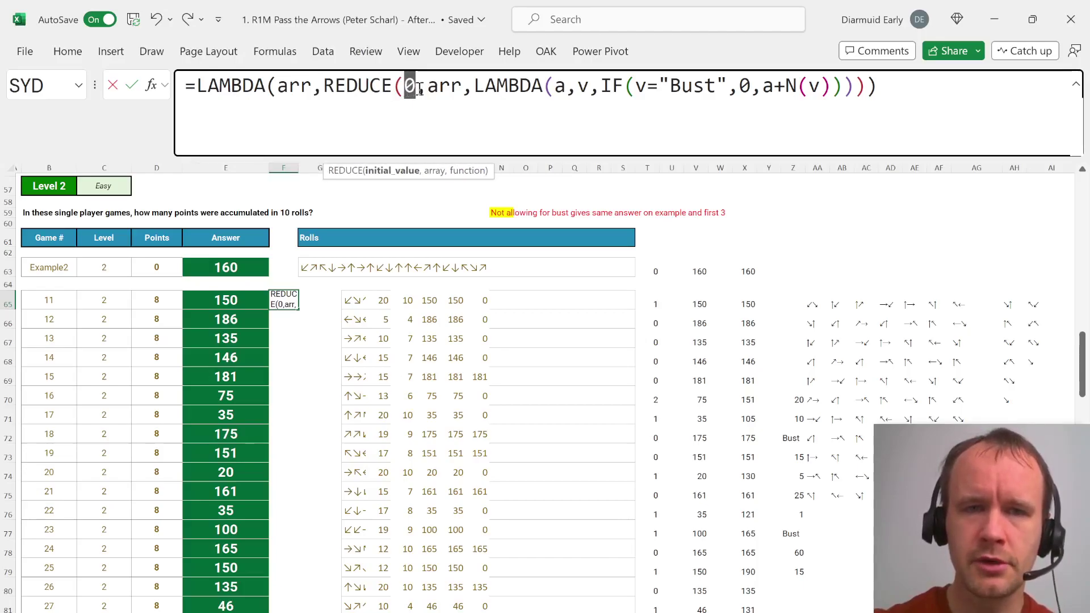
{"action": "left_click_drag", "start_coordinate": [427, 85], "coordinate": [463, 84]}
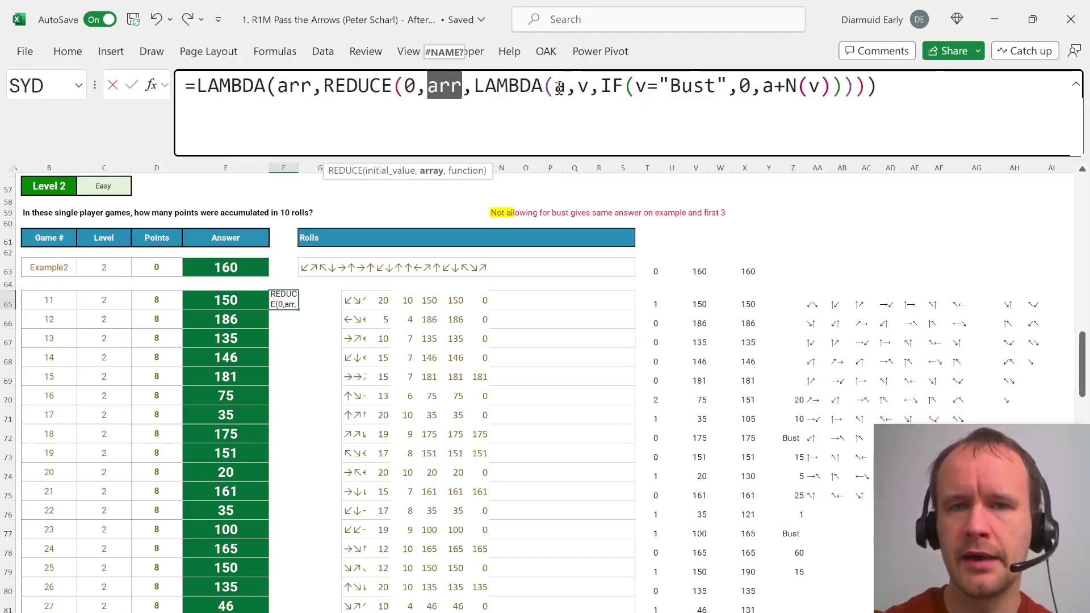
{"action": "left_click_drag", "start_coordinate": [612, 86], "coordinate": [727, 85]}
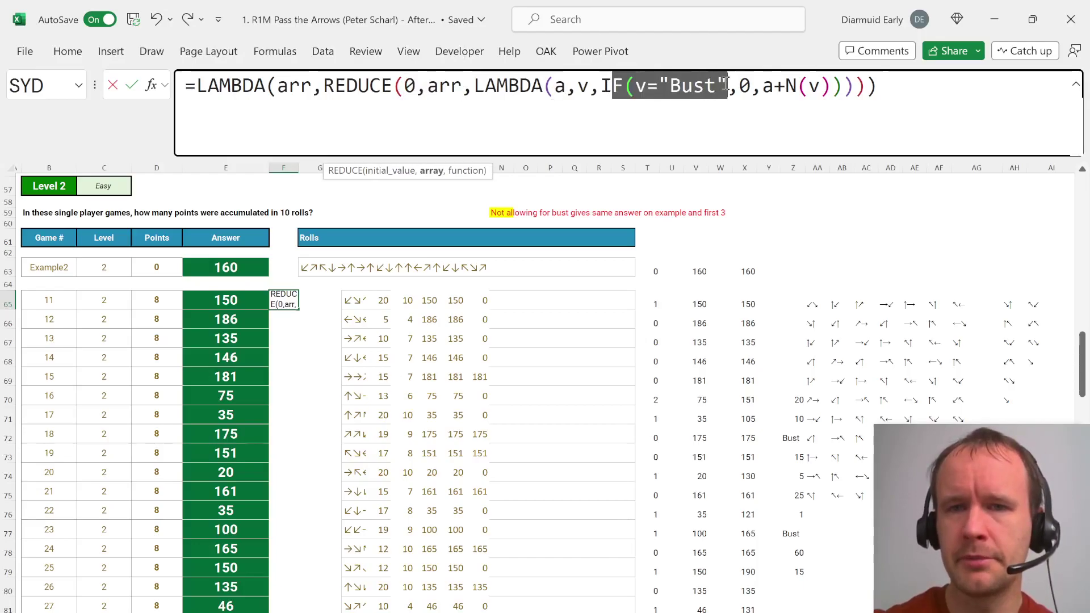
{"action": "left_click", "coordinate": [740, 87]}
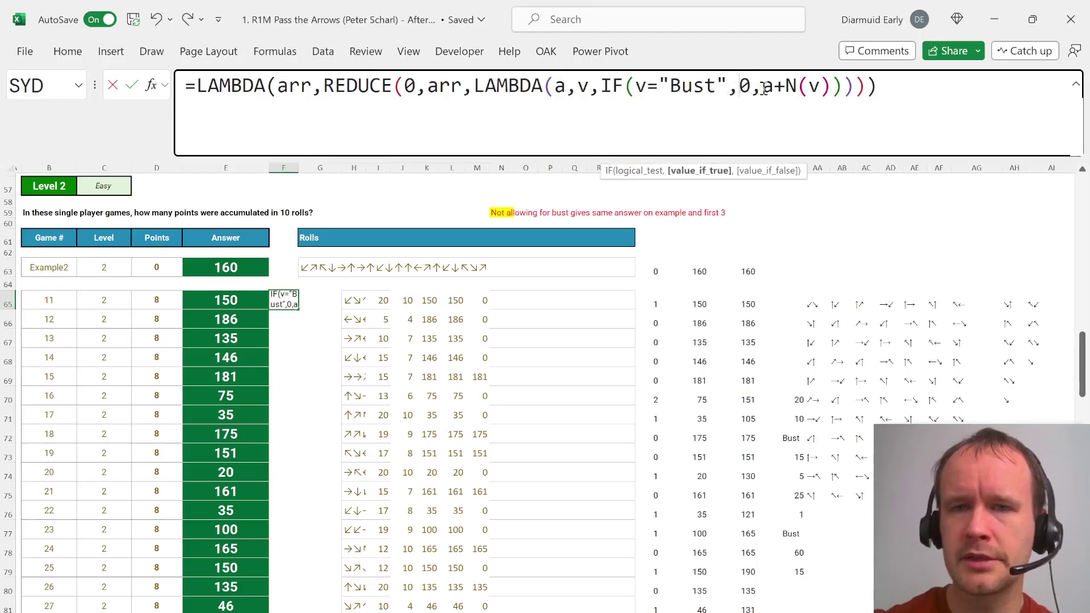
{"action": "left_click_drag", "start_coordinate": [771, 89], "coordinate": [815, 103]}
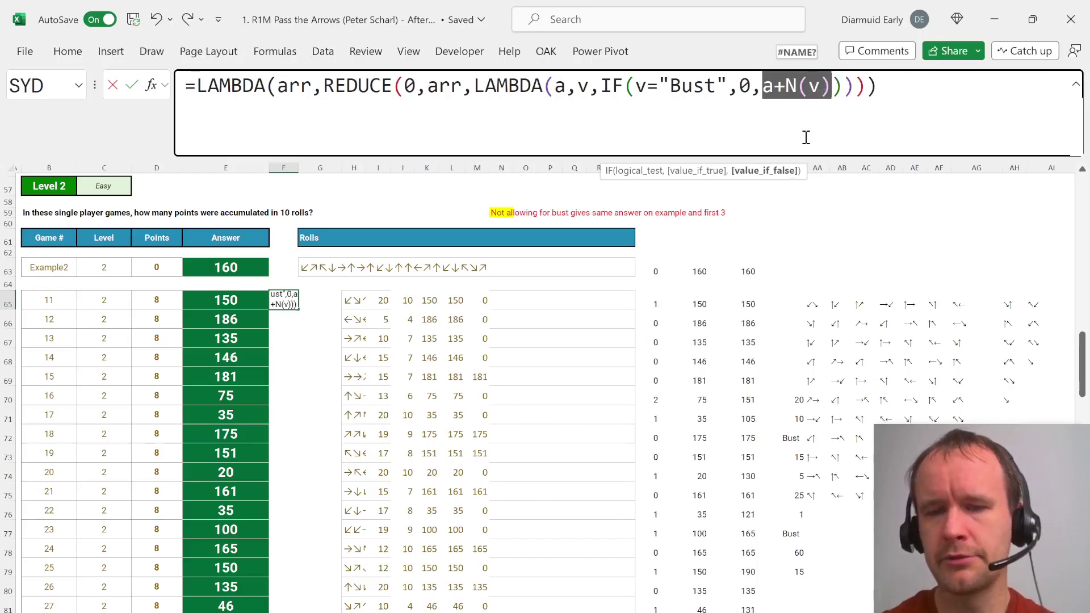
{"action": "key", "text": "Escape"}
{"action": "key", "text": "Left"}
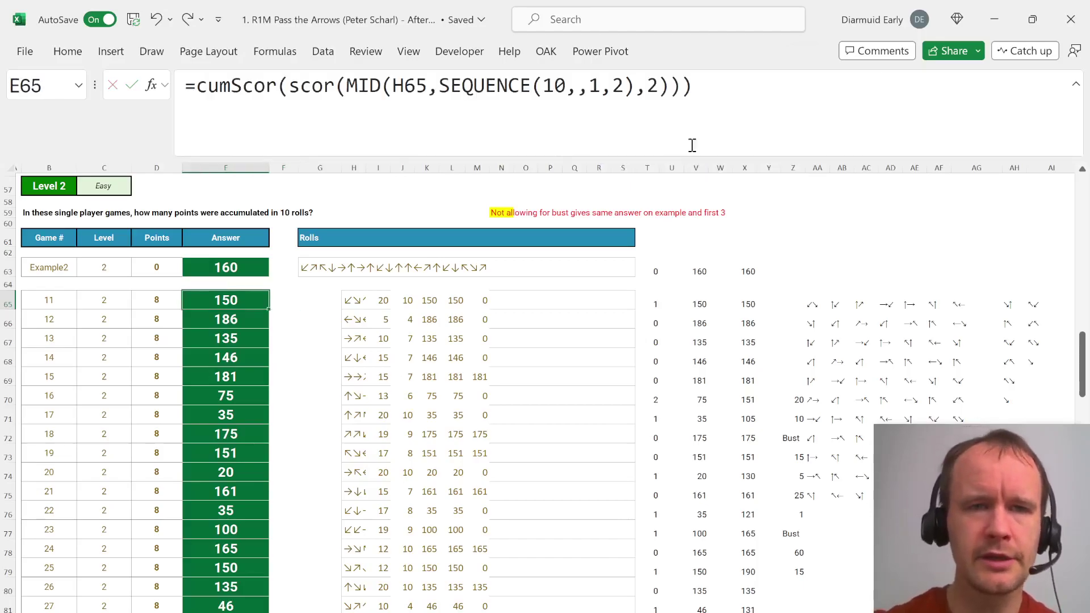
{"action": "left_click", "coordinate": [360, 94]}
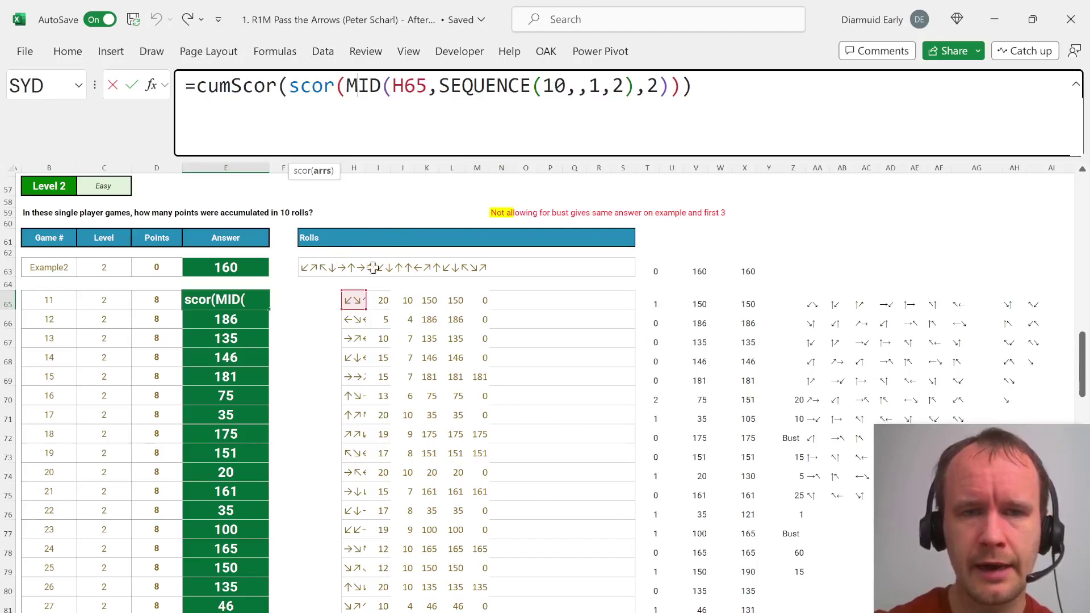
{"action": "double_click", "coordinate": [555, 88]}
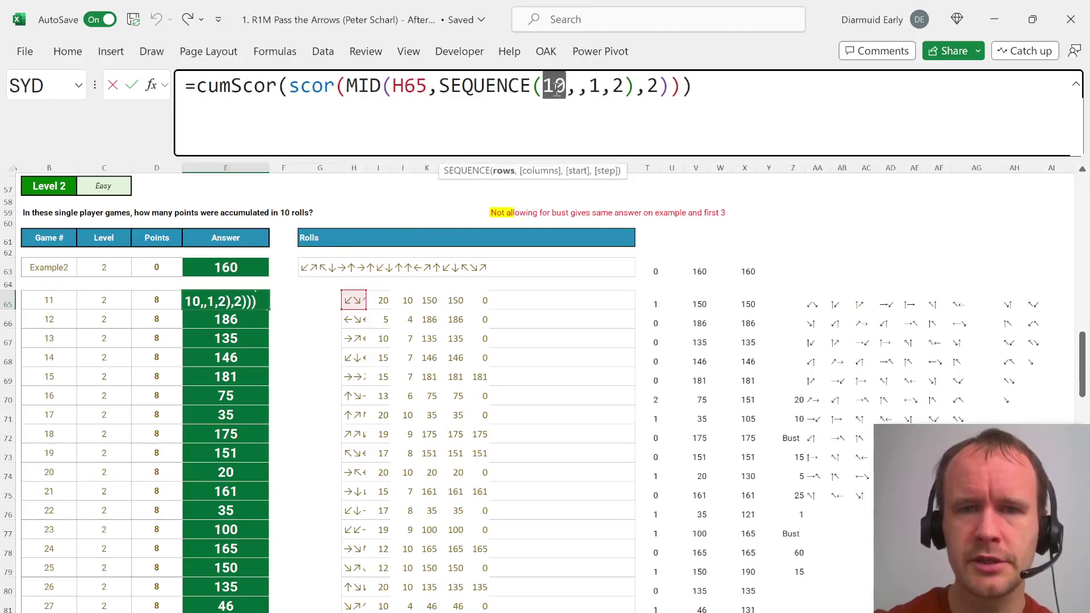
{"action": "left_click", "coordinate": [599, 88]}
{"action": "left_click", "coordinate": [622, 86]}
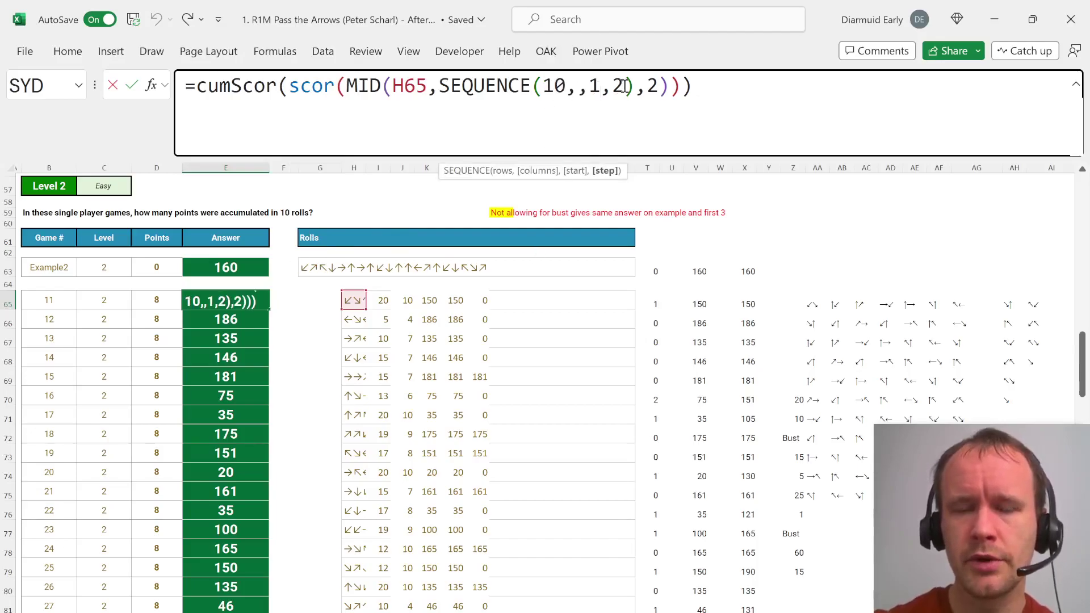
{"action": "double_click", "coordinate": [652, 90]}
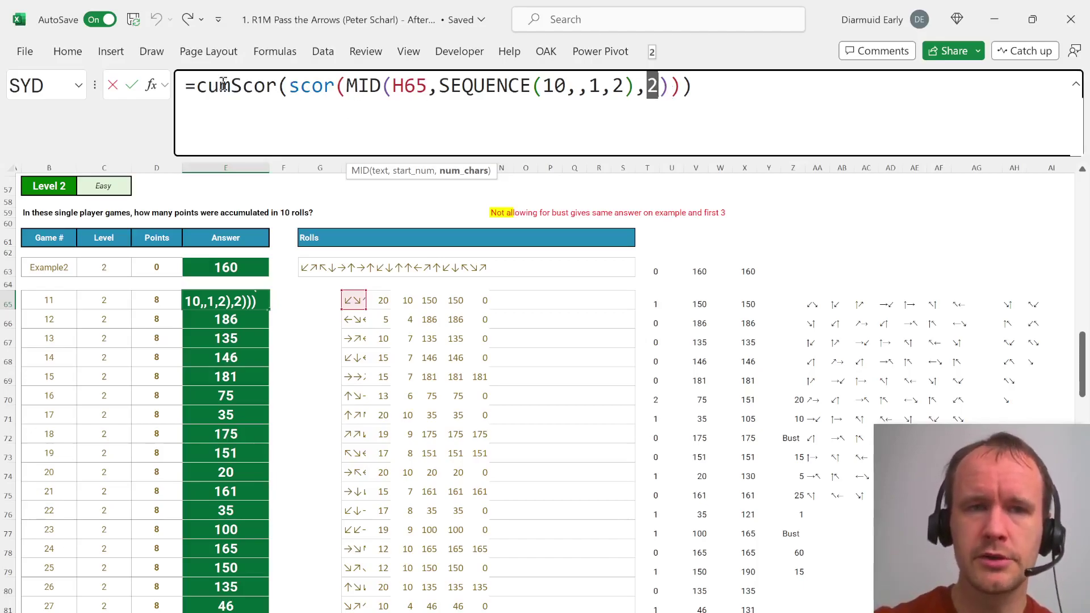
{"action": "key", "text": "Escape"}
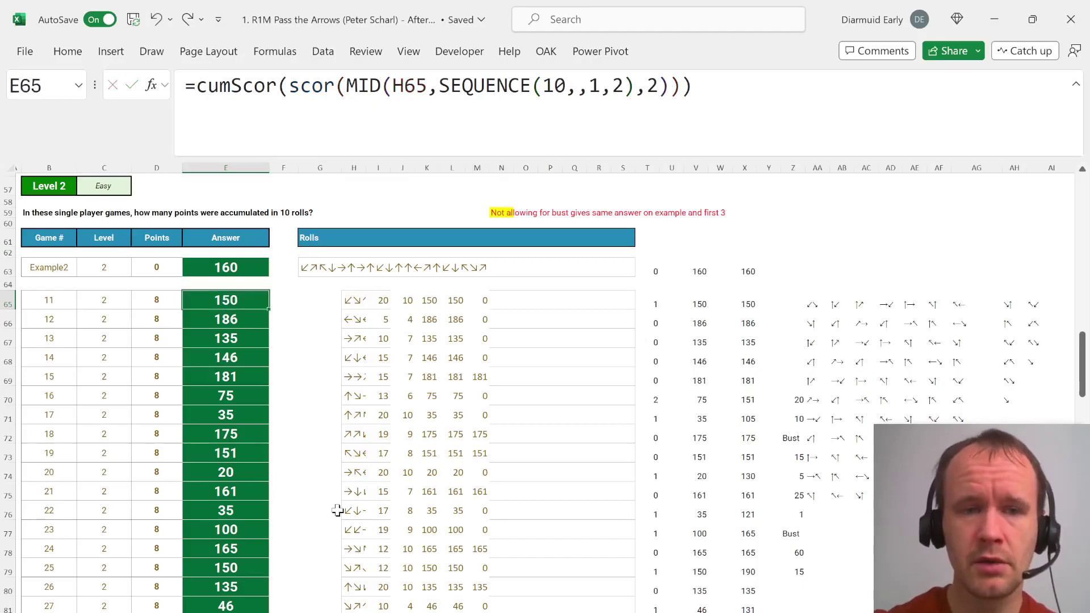
{"action": "scroll", "coordinate": [337, 510], "scroll_direction": "down", "scroll_amount": 9}
Copy the scor(...) part of game 31's E98 formula and enter it as a new formula in AC98
{"action": "scroll", "coordinate": [337, 511], "scroll_direction": "down", "scroll_amount": 1}
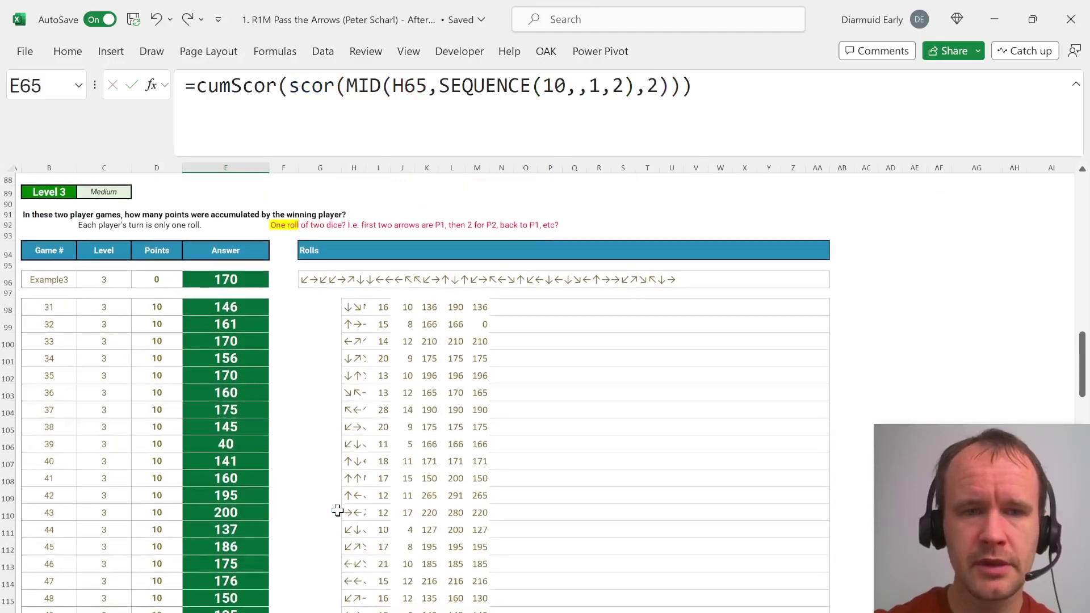
{"action": "left_click", "coordinate": [236, 306]}
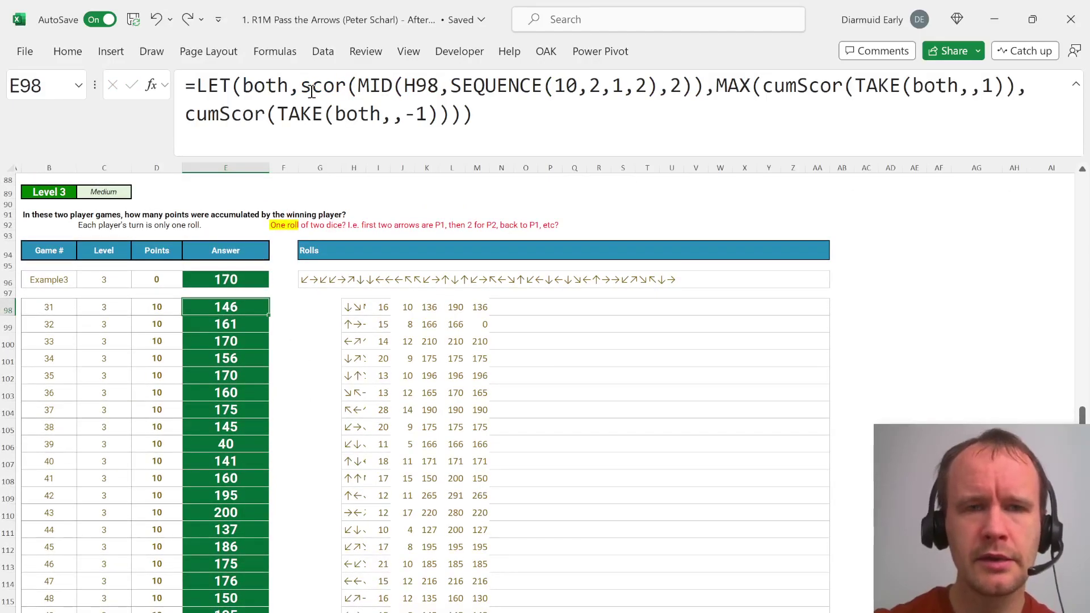
{"action": "left_click_drag", "start_coordinate": [301, 88], "coordinate": [710, 59]}
{"action": "key", "text": "ctrl+c"}
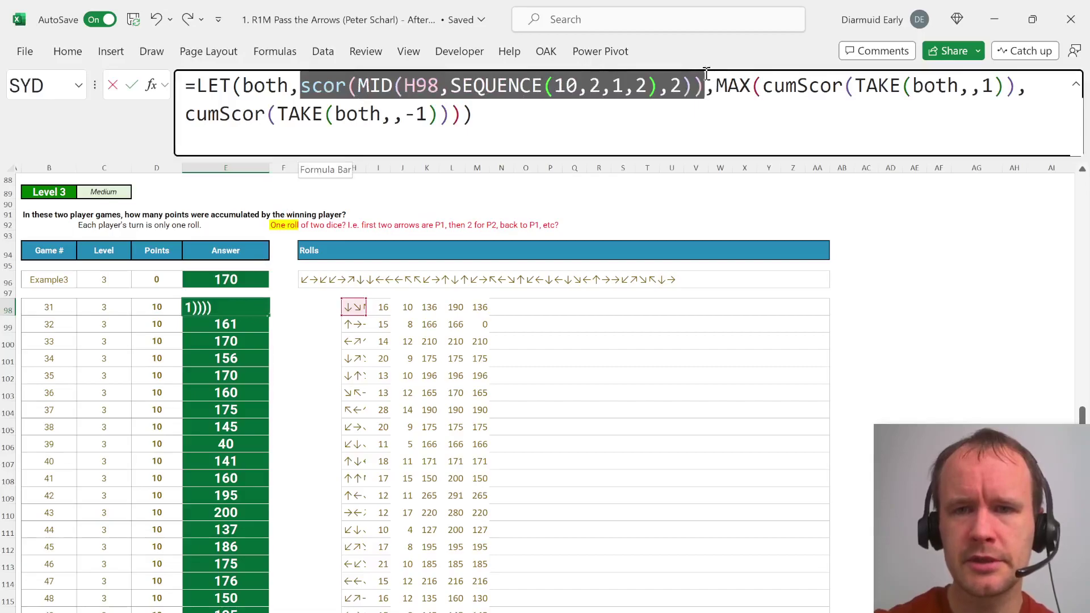
{"action": "key", "text": "Escape"}
{"action": "left_click", "coordinate": [870, 307]}
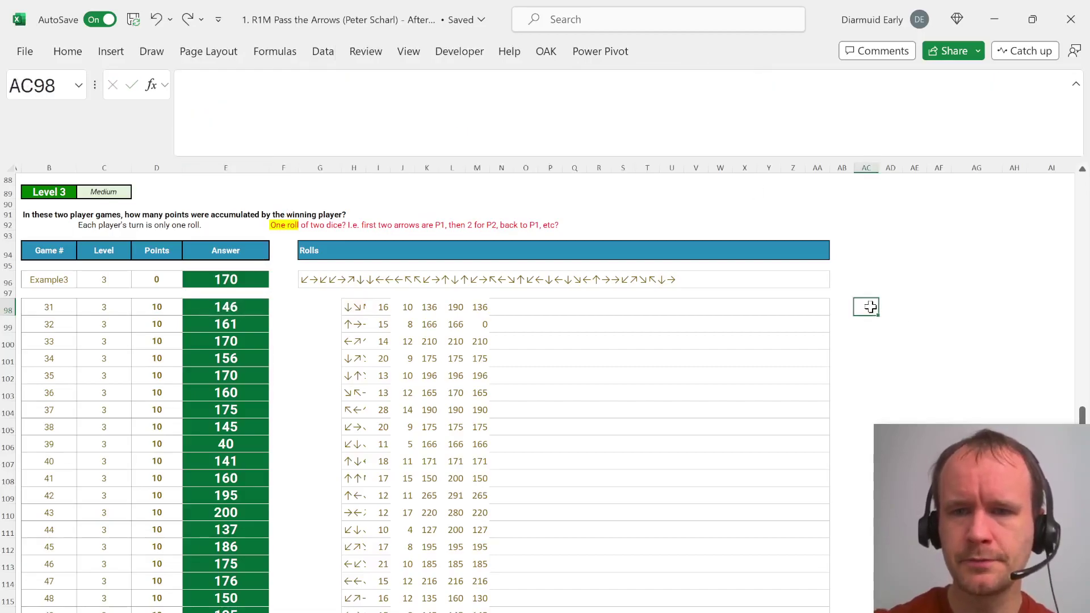
{"action": "type", "text": "="}
{"action": "key", "text": "ctrl+v"}
{"action": "key", "text": "Return"}
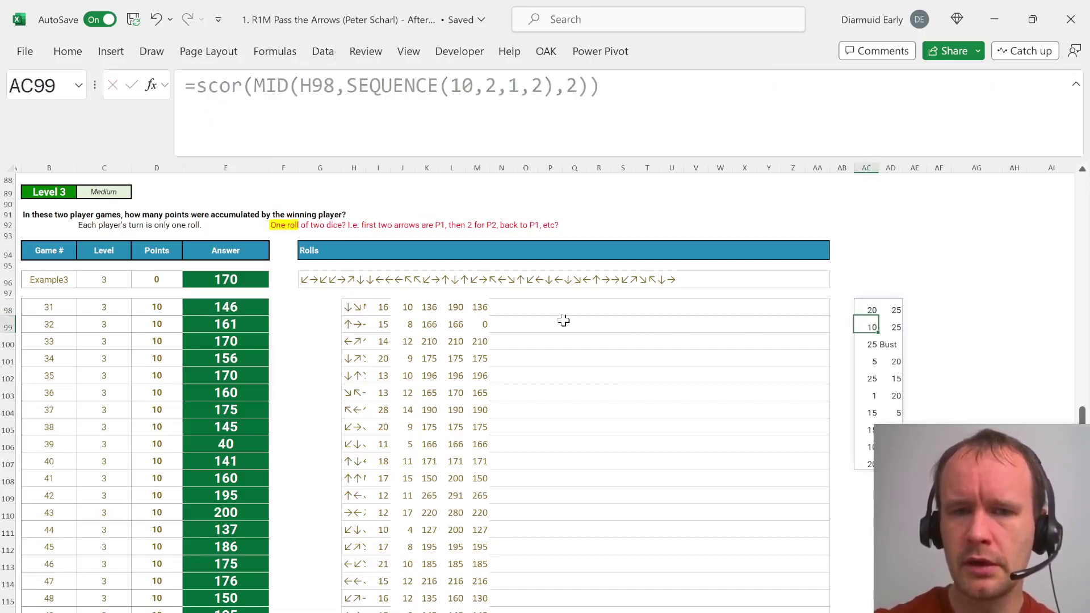
Check the SEQUENCE(10,2,1,2) argument and the two spilled player score columns, including the Bust
{"action": "key", "text": "Up"}
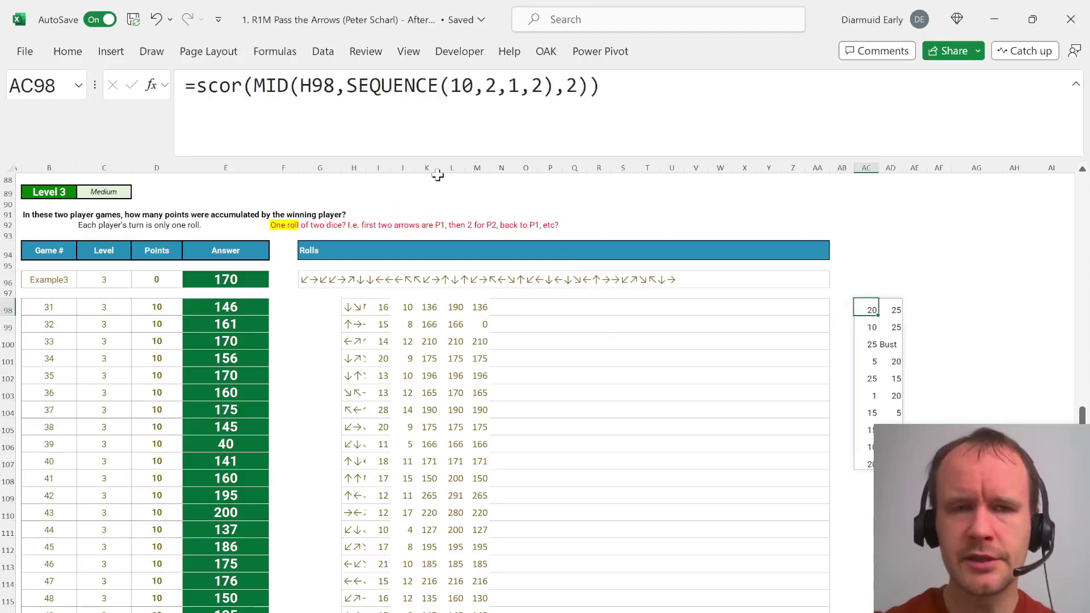
{"action": "left_click", "coordinate": [486, 92]}
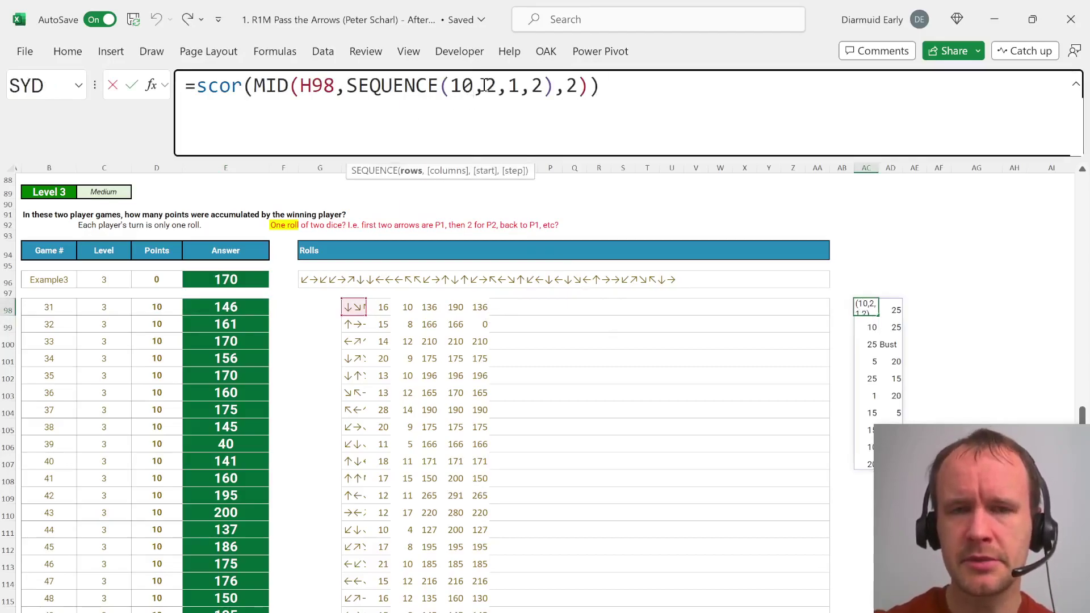
{"action": "double_click", "coordinate": [487, 85]}
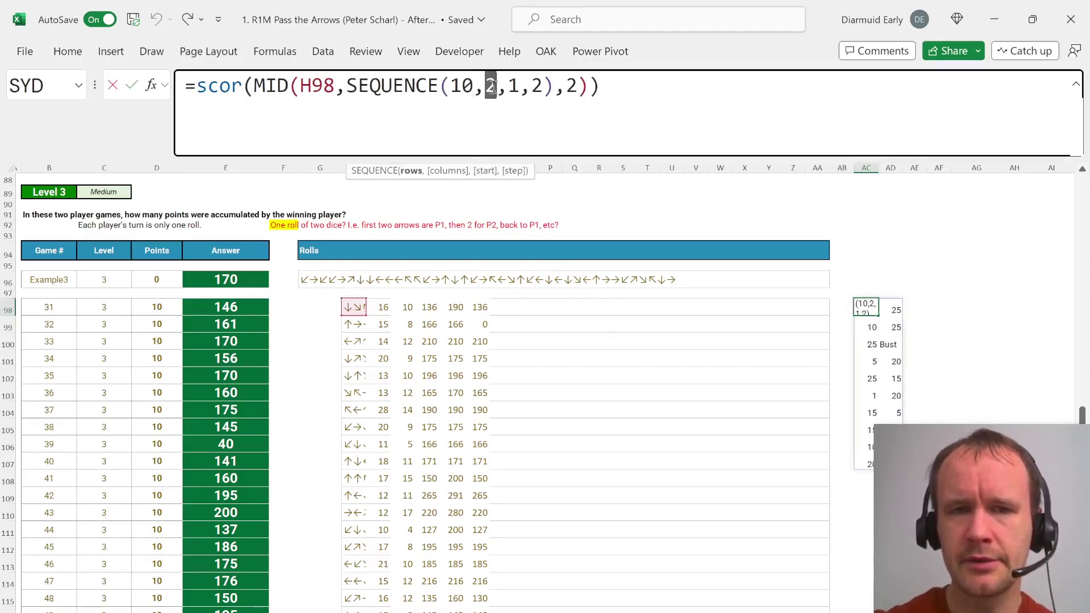
{"action": "key", "text": "Escape"}
{"action": "left_click", "coordinate": [906, 307]}
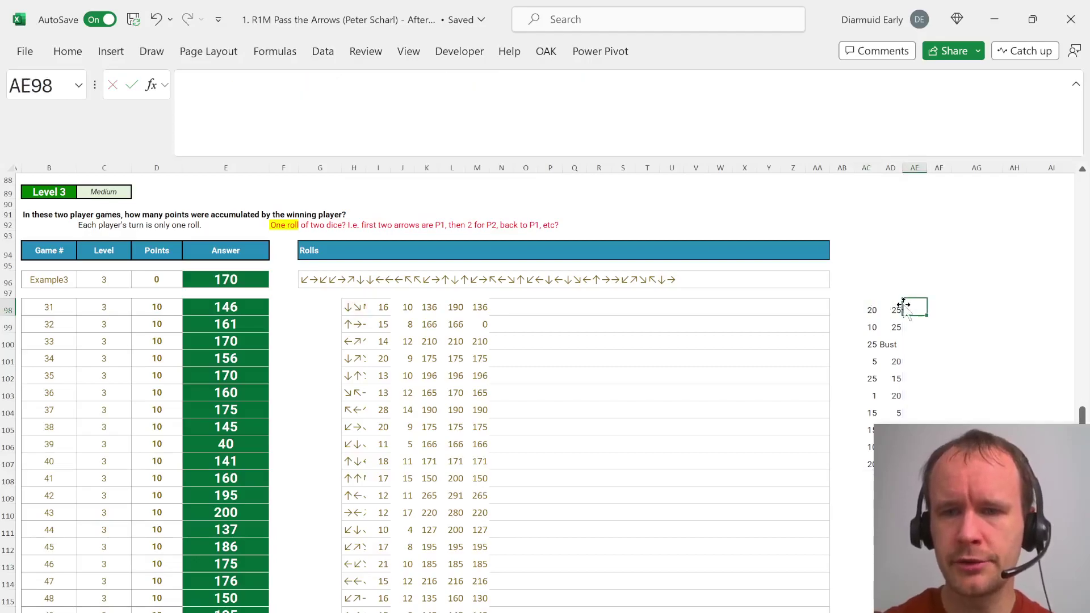
{"action": "left_click", "coordinate": [895, 309]}
{"action": "left_click", "coordinate": [870, 327]}
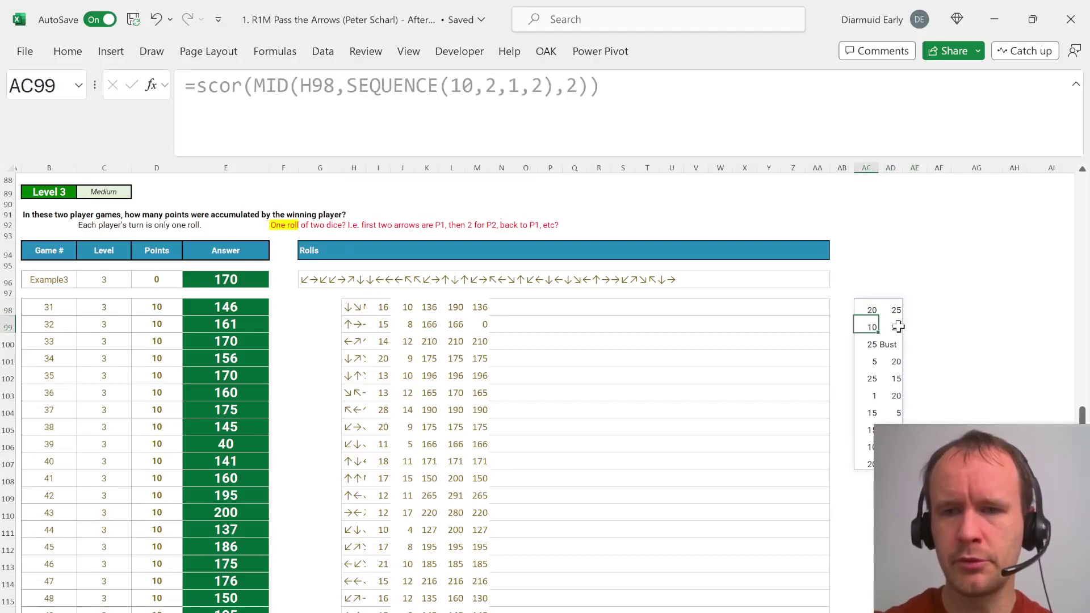
{"action": "left_click", "coordinate": [896, 326]}
{"action": "left_click", "coordinate": [870, 342]}
{"action": "key", "text": "Right"}
{"action": "key", "text": "Right"}
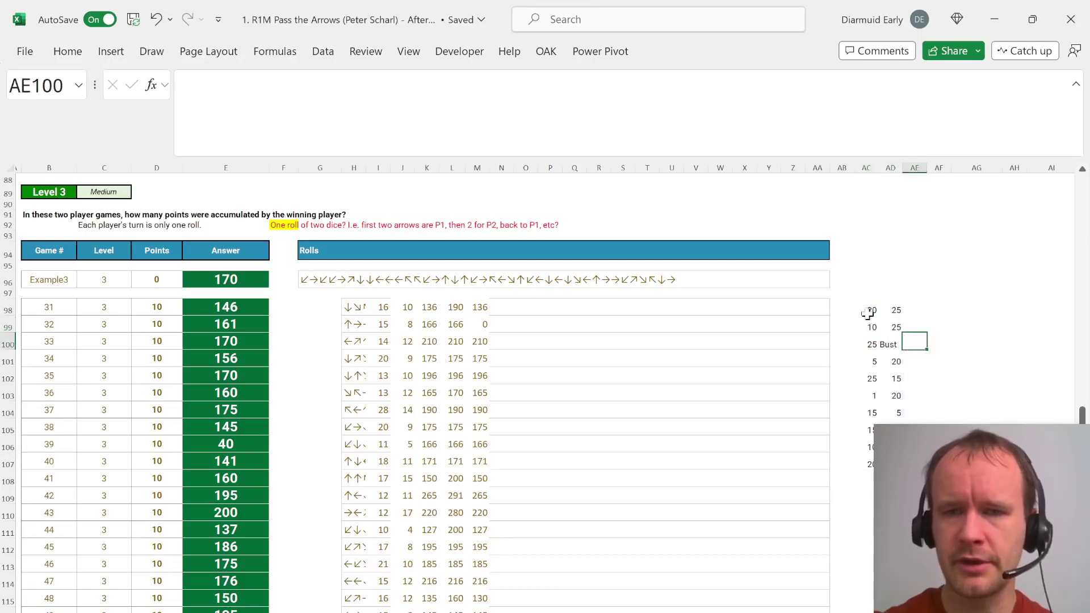
{"action": "left_click_drag", "start_coordinate": [872, 306], "coordinate": [888, 462]}
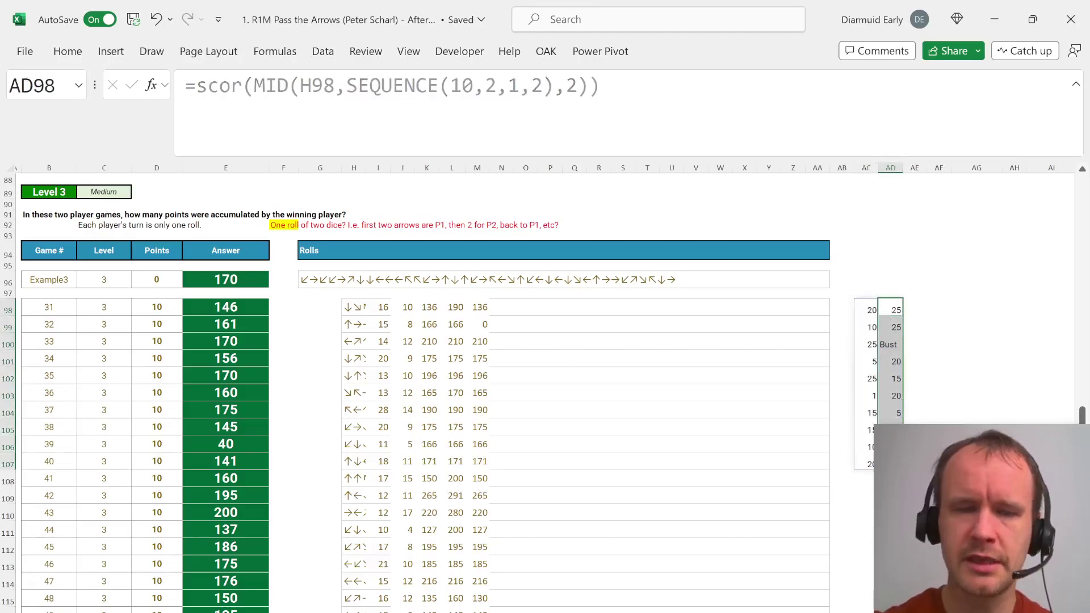
Review E98's LET formula: its first named value and each player's cumulative-score part
{"action": "left_click", "coordinate": [245, 305]}
{"action": "left_click", "coordinate": [295, 86]}
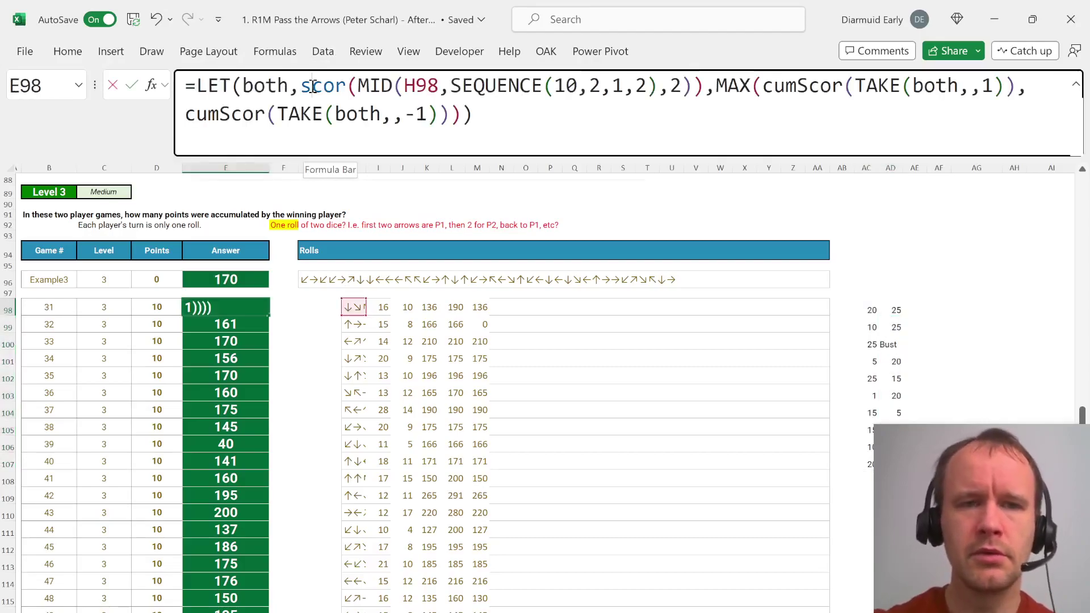
{"action": "left_click", "coordinate": [271, 173]}
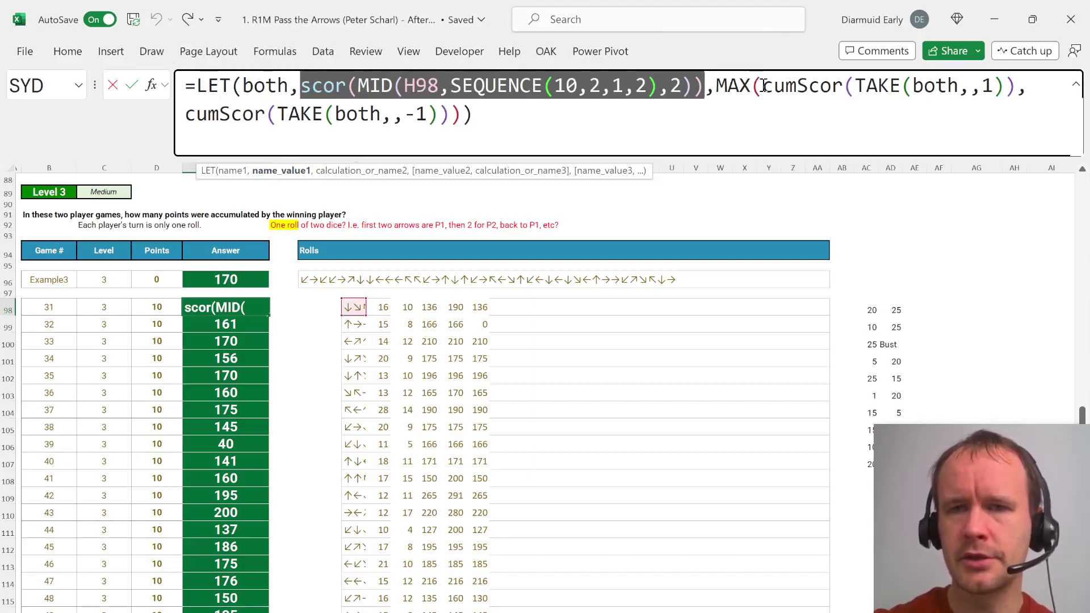
{"action": "left_click_drag", "start_coordinate": [763, 86], "coordinate": [1006, 83]}
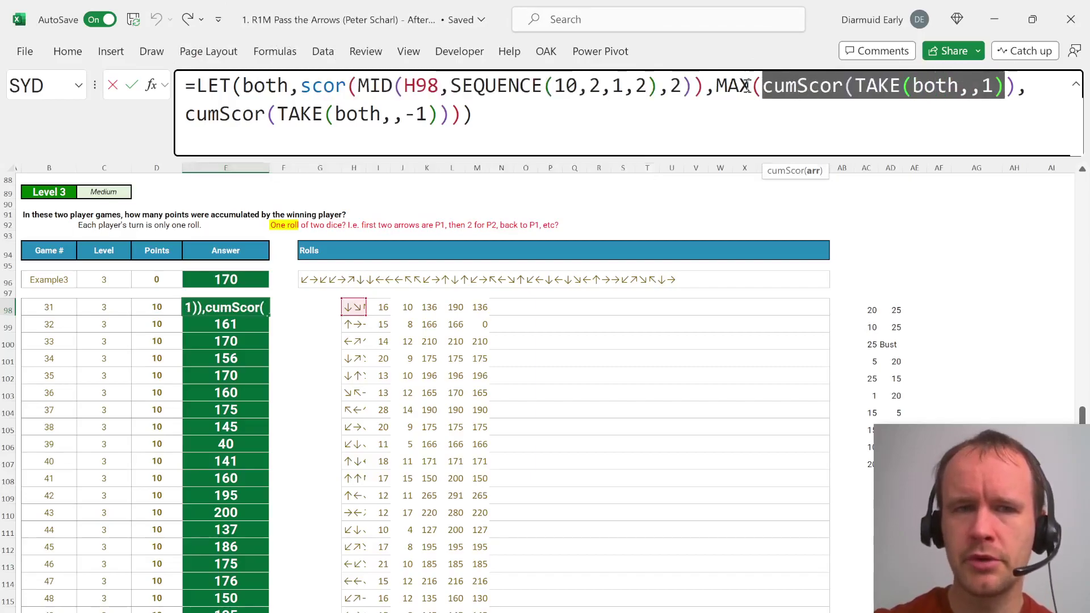
{"action": "left_click_drag", "start_coordinate": [197, 114], "coordinate": [451, 139]}
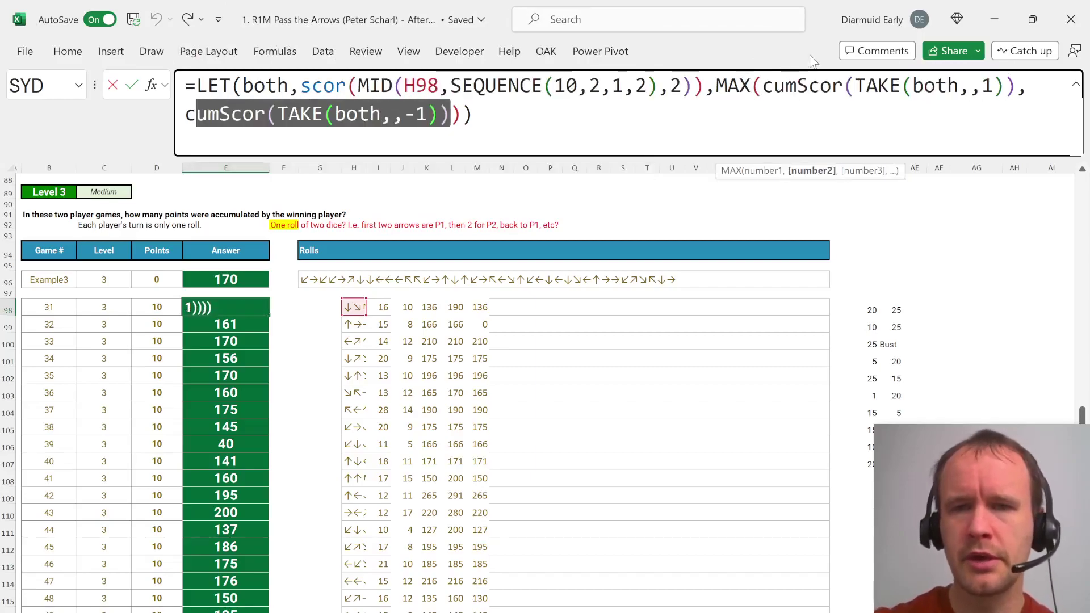
{"action": "key", "text": "Escape"}
{"action": "scroll", "coordinate": [314, 493], "scroll_direction": "down", "scroll_amount": 6}
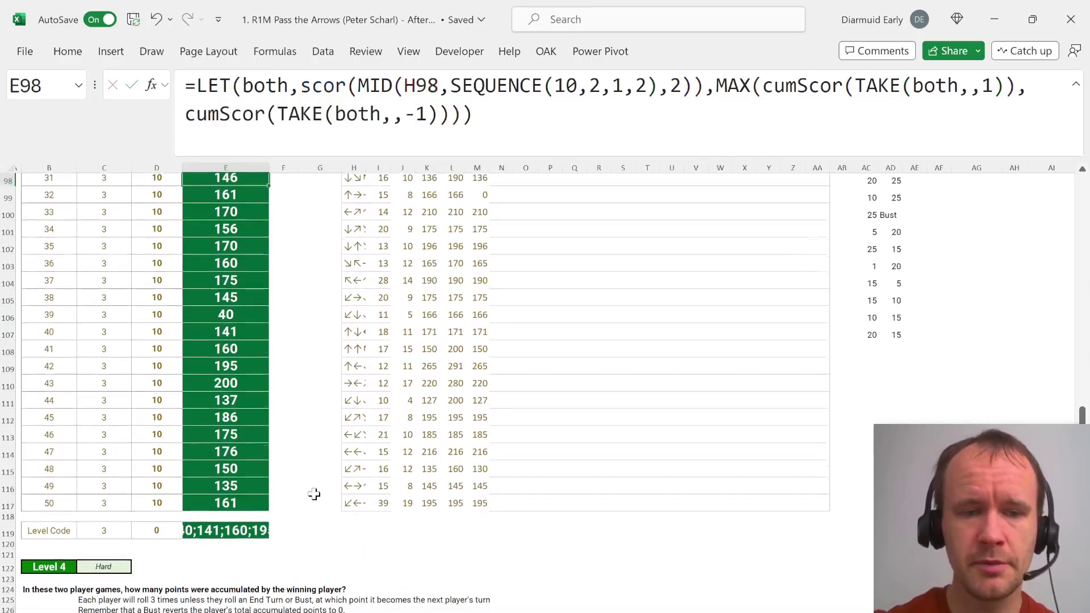
{"action": "scroll", "coordinate": [314, 493], "scroll_direction": "down", "scroll_amount": 11}
On the next sheet's turn table, select D8 and view the cumScor45 definition in Name Manager
{"action": "scroll", "coordinate": [314, 494], "scroll_direction": "up", "scroll_amount": 9}
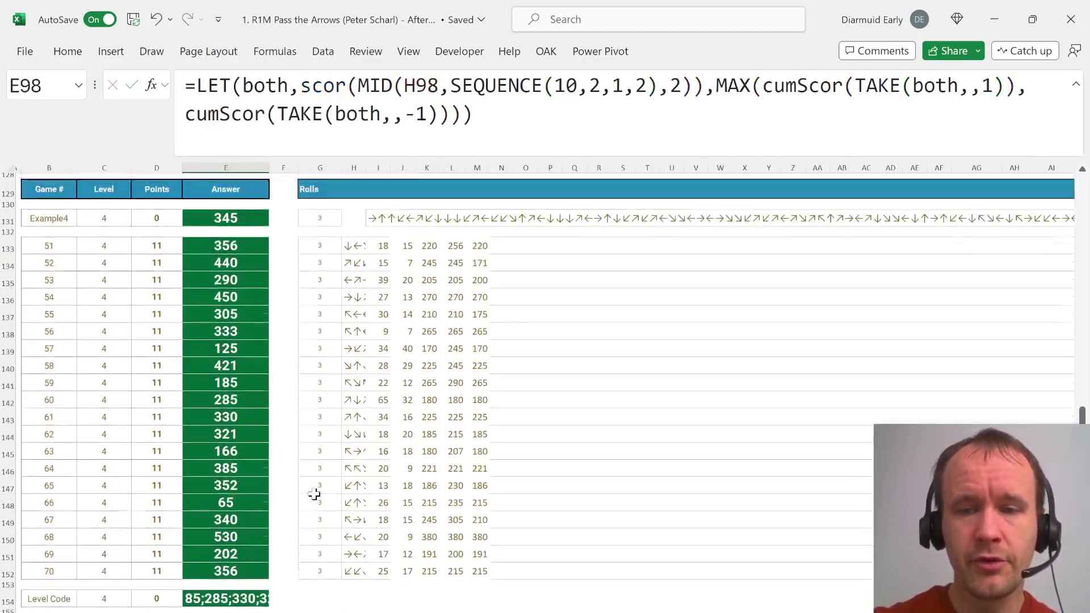
{"action": "key", "text": "ctrl+Page_Down"}
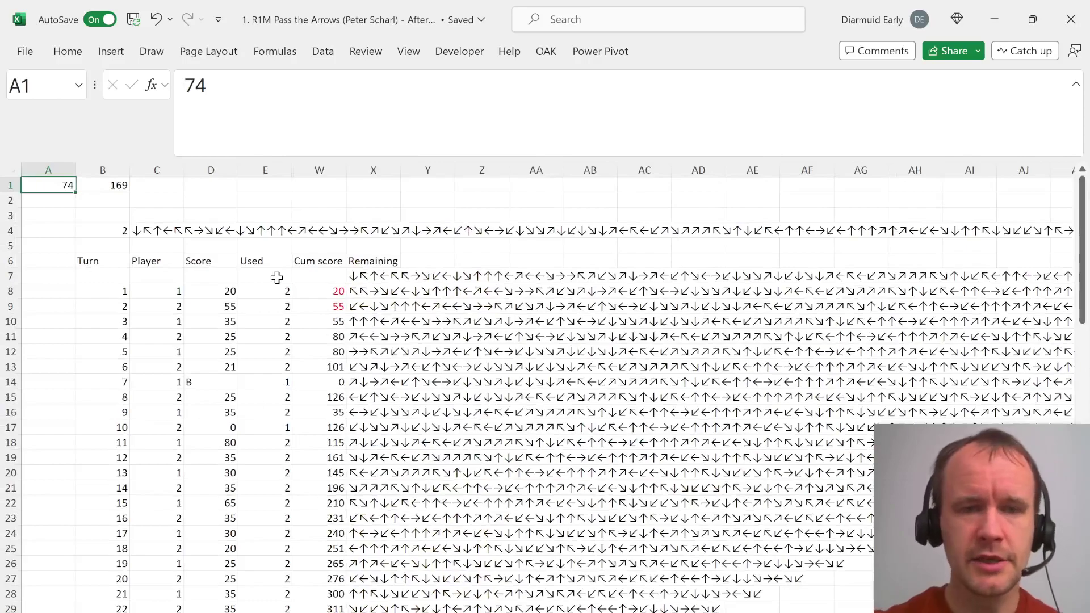
{"action": "left_click", "coordinate": [219, 291]}
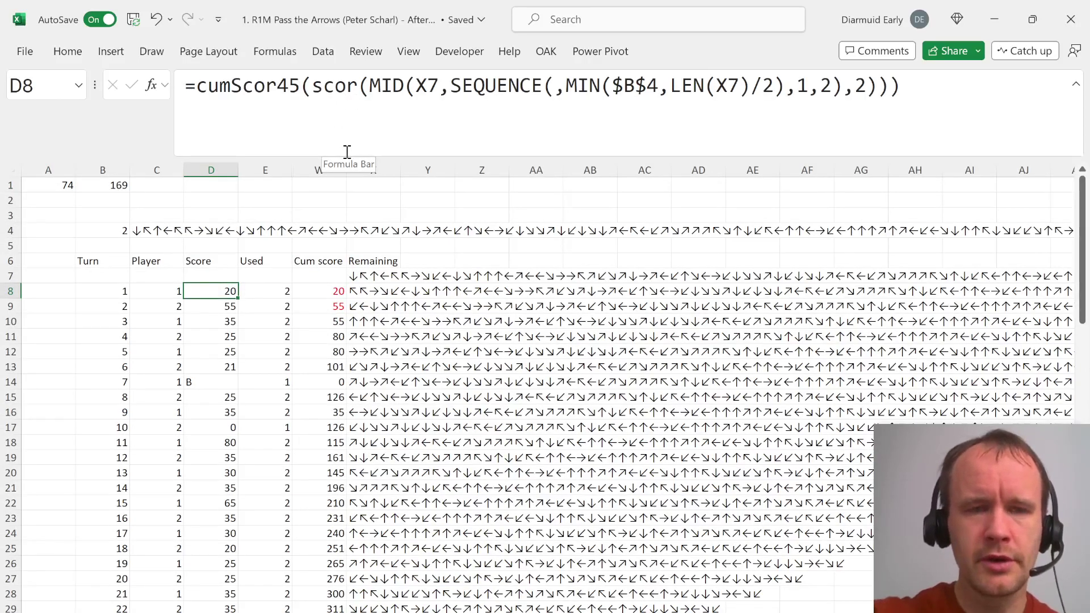
{"action": "key", "text": "ctrl+F3"}
{"action": "left_click", "coordinate": [264, 227]}
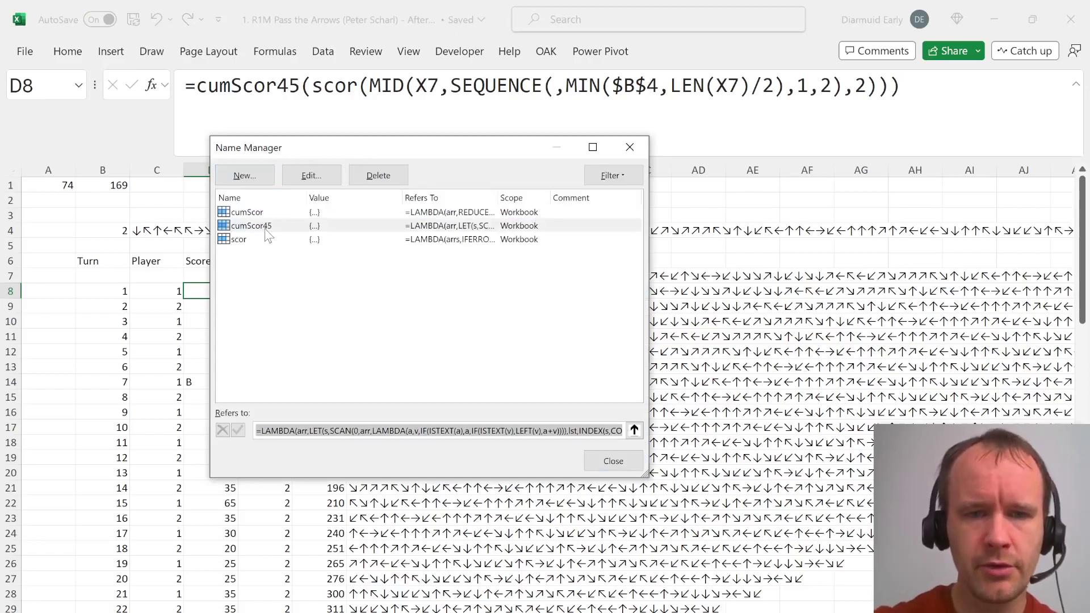
{"action": "key", "text": "Escape"}
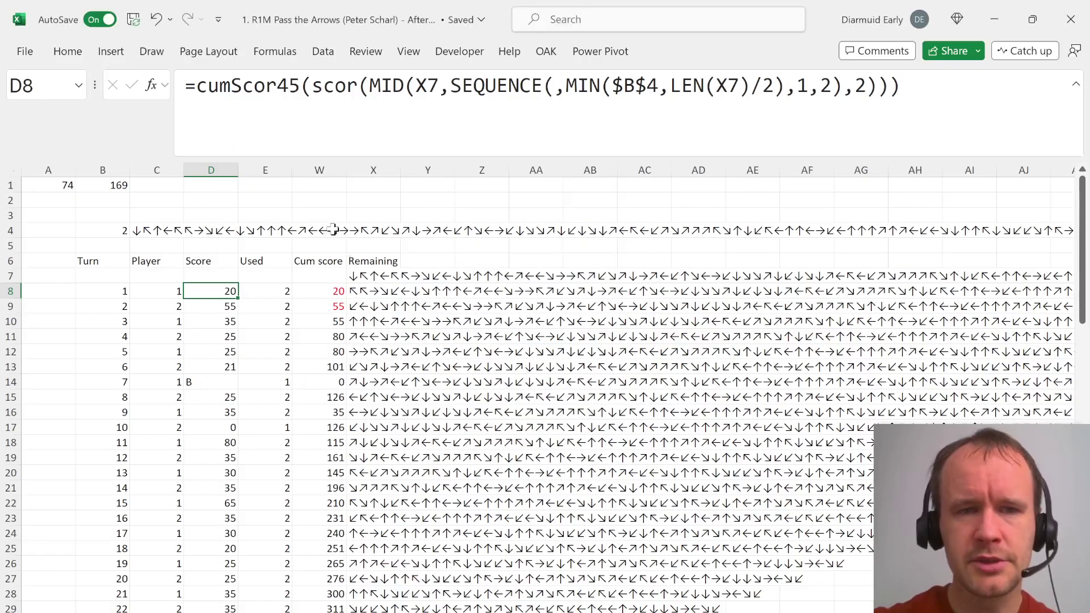
{"action": "left_click", "coordinate": [318, 200]}
{"action": "left_click", "coordinate": [326, 109]}
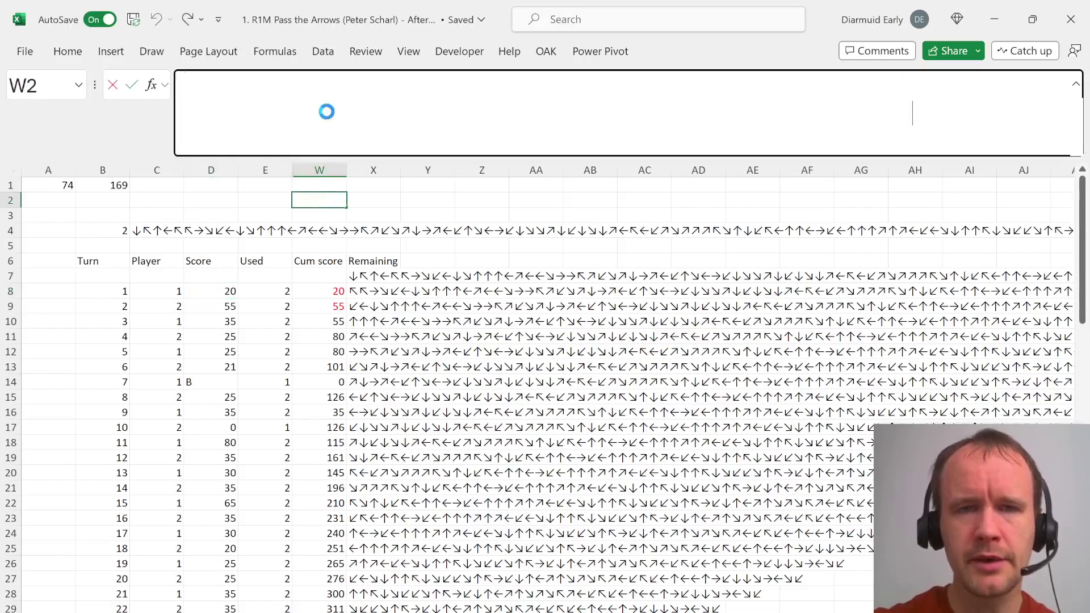
{"action": "type", "text": "=LAMBDA(arr,LET(s,SCAN(0,arr,LAMBDA(a,v,IF(ISTEXT(a),a,IF(ISTEXT(v),LEFT(v),a+v)))),lst,INDEX(s,COLUMNS(s)),SWITCH(lst,\"E\",0,\"B\",\"B\",lst)))"}
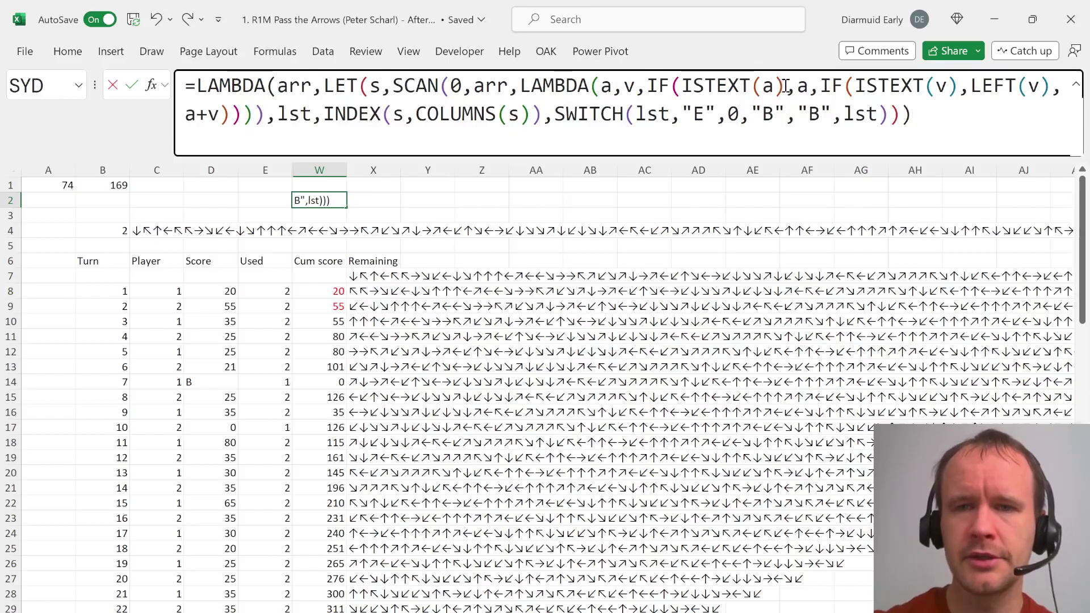
{"action": "left_click_drag", "start_coordinate": [785, 87], "coordinate": [681, 85]}
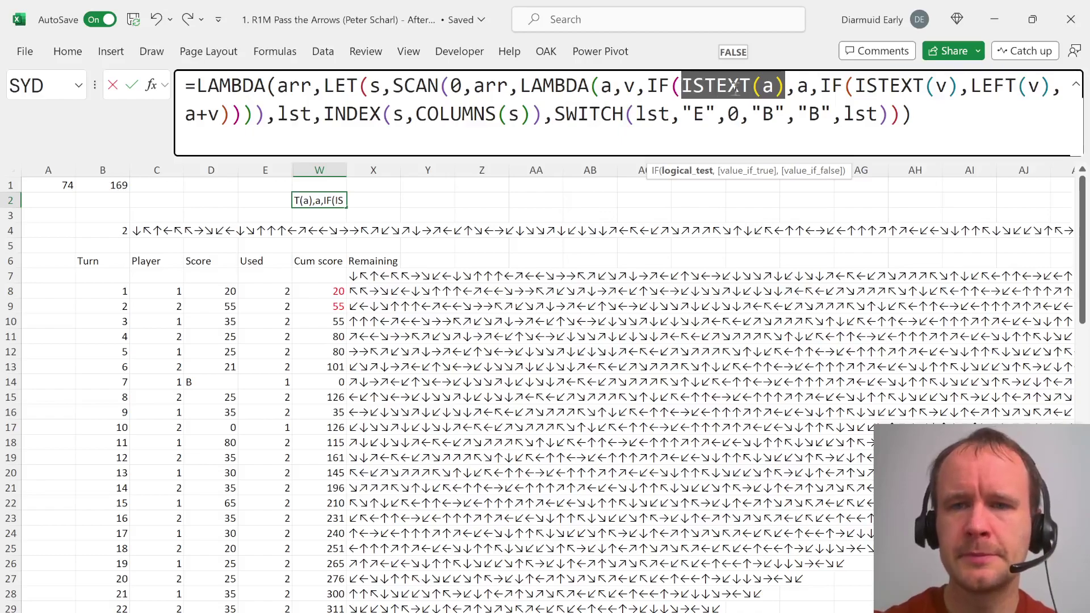
{"action": "double_click", "coordinate": [803, 91]}
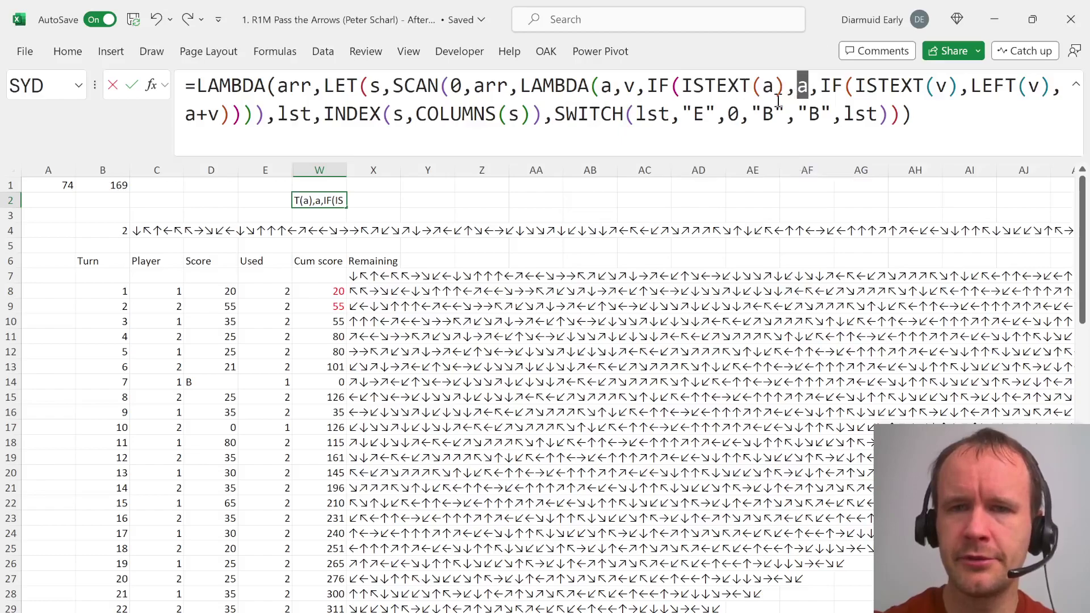
{"action": "right_click", "coordinate": [793, 93]}
{"action": "key", "text": "Escape"}
{"action": "left_click_drag", "start_coordinate": [681, 86], "coordinate": [785, 88]}
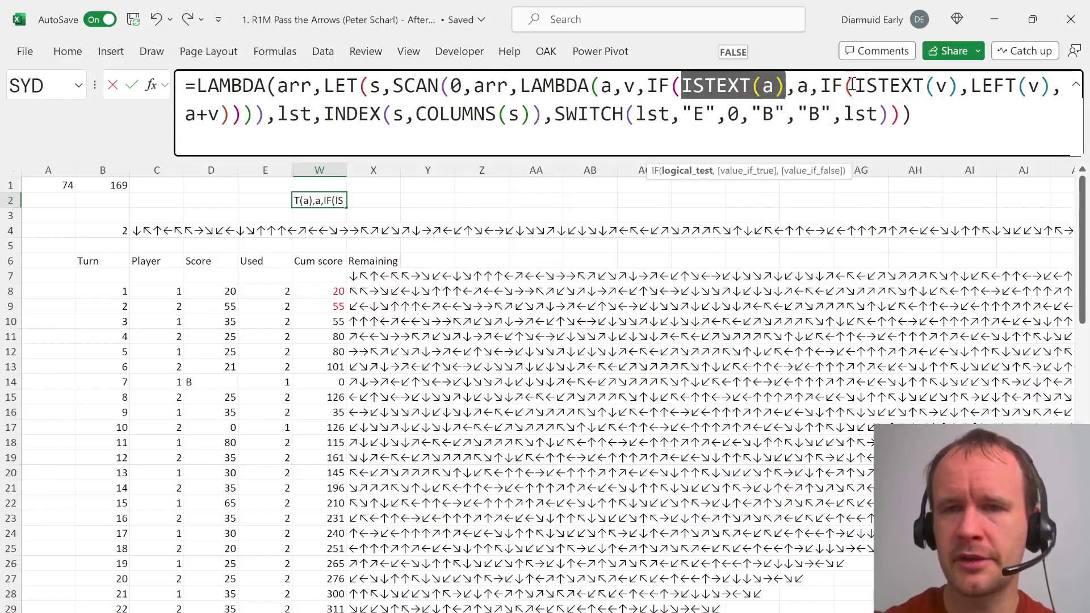
{"action": "left_click_drag", "start_coordinate": [854, 87], "coordinate": [956, 77]}
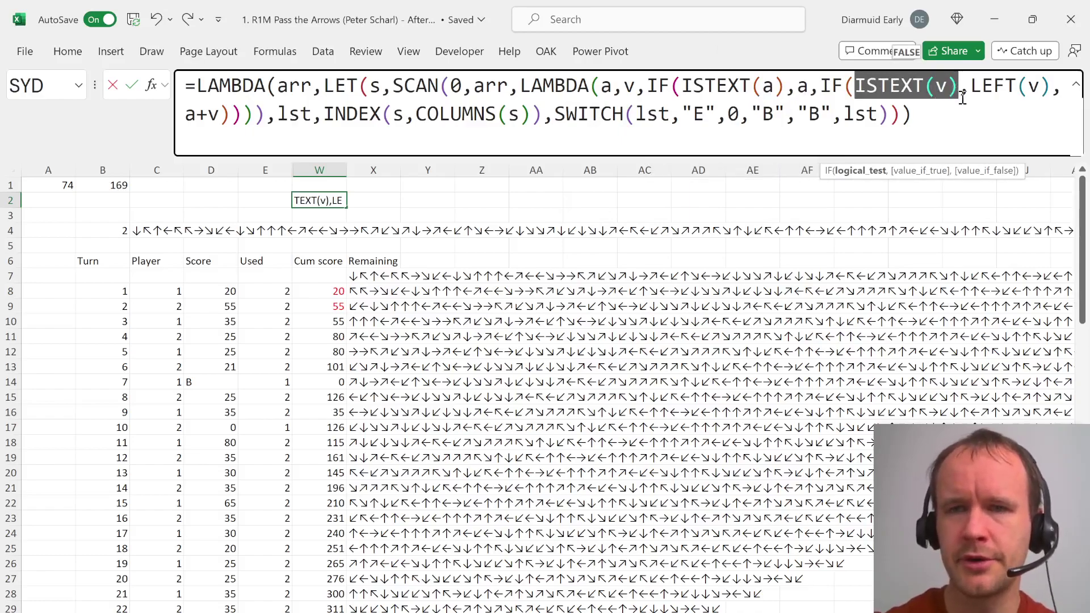
{"action": "left_click_drag", "start_coordinate": [981, 86], "coordinate": [1050, 85]}
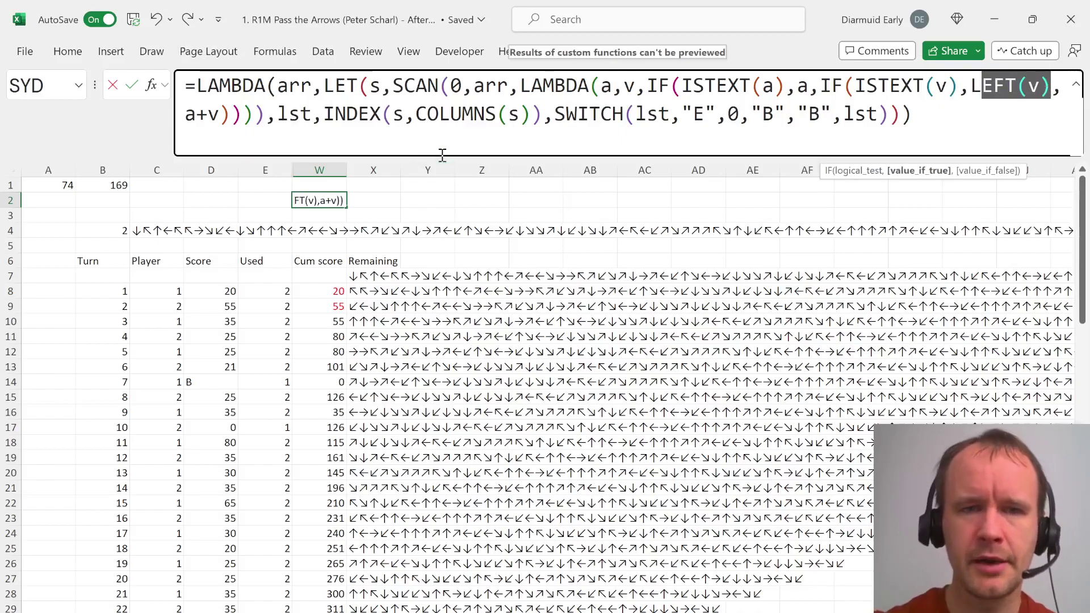
{"action": "key", "text": "Escape"}
{"action": "left_click", "coordinate": [219, 288]}
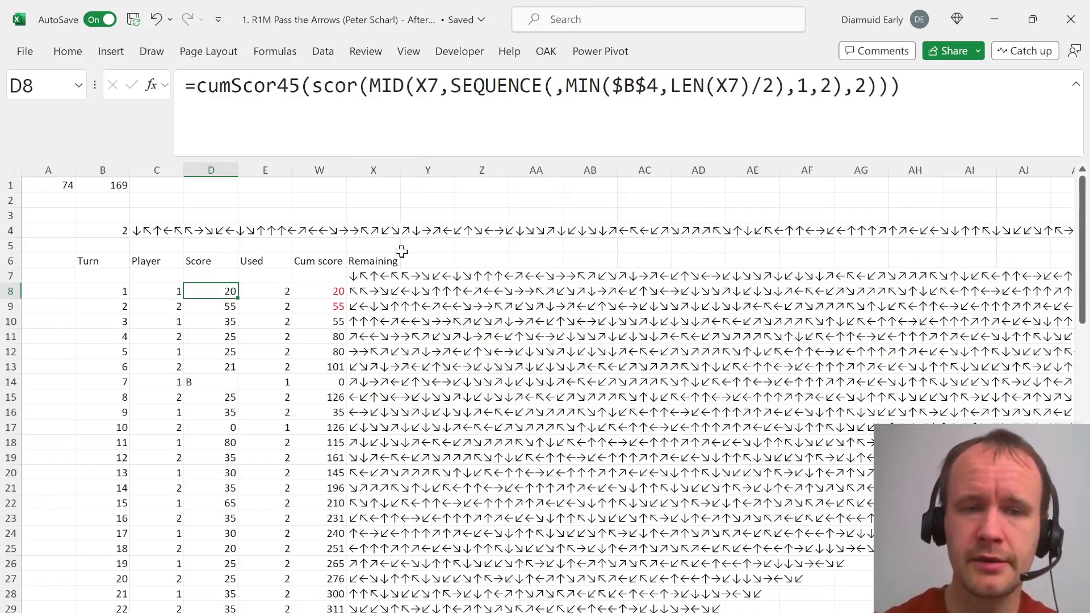
Unhide the helper columns F through V between columns E and W
{"action": "key", "text": "Right"}
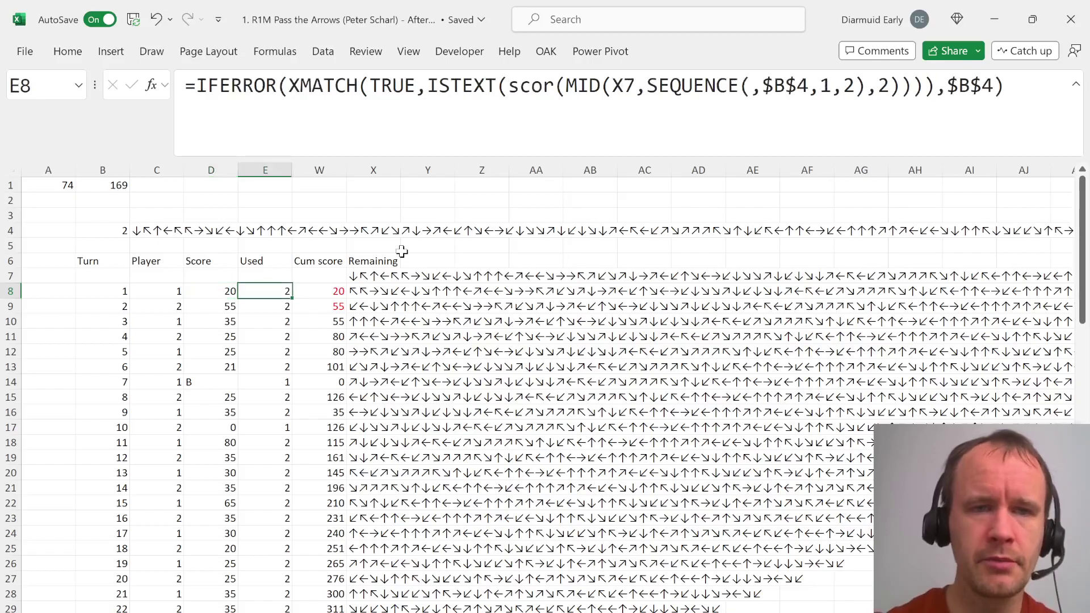
{"action": "key", "text": "ctrl+space"}
{"action": "key", "text": "shift+Right"}
{"action": "key", "text": "ctrl+shift+0"}
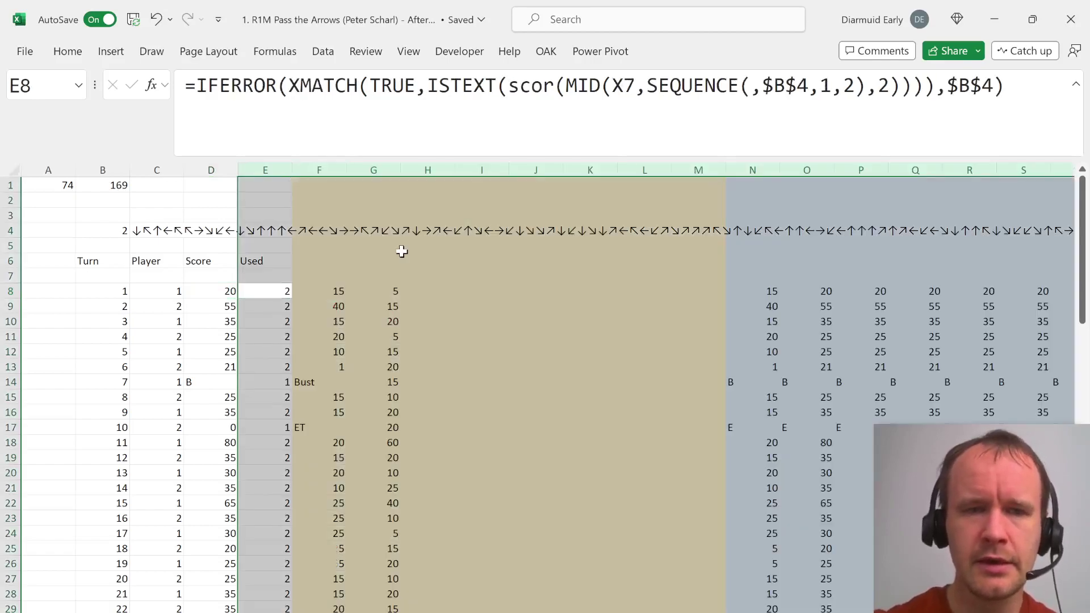
{"action": "left_click", "coordinate": [336, 289]}
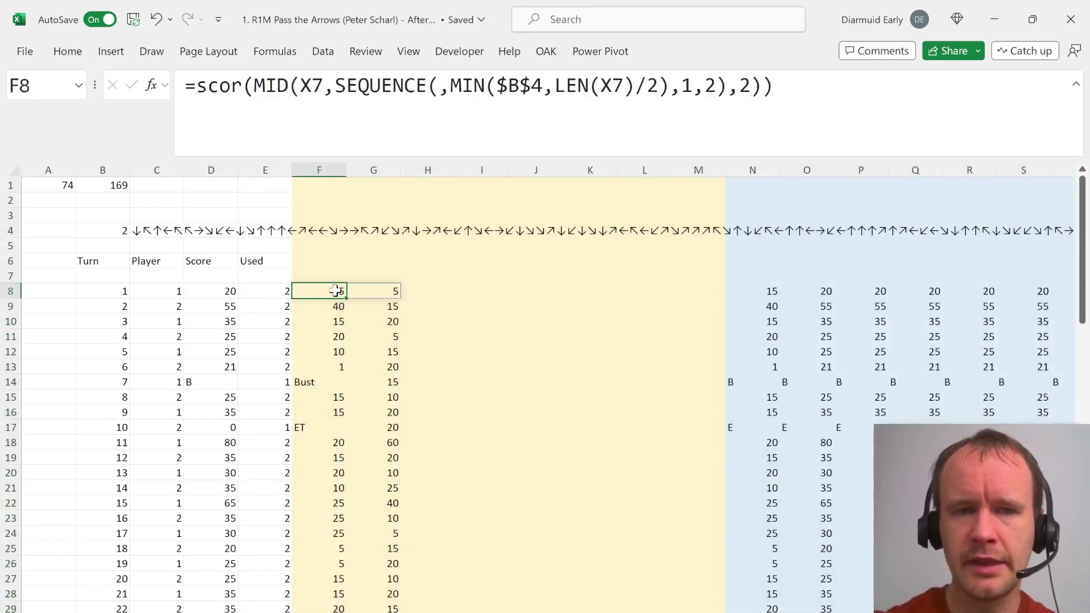
Inspect the F8 and N8 formulas and the formulas further down column N to N17
{"action": "left_click", "coordinate": [447, 126]}
{"action": "key", "text": "Escape"}
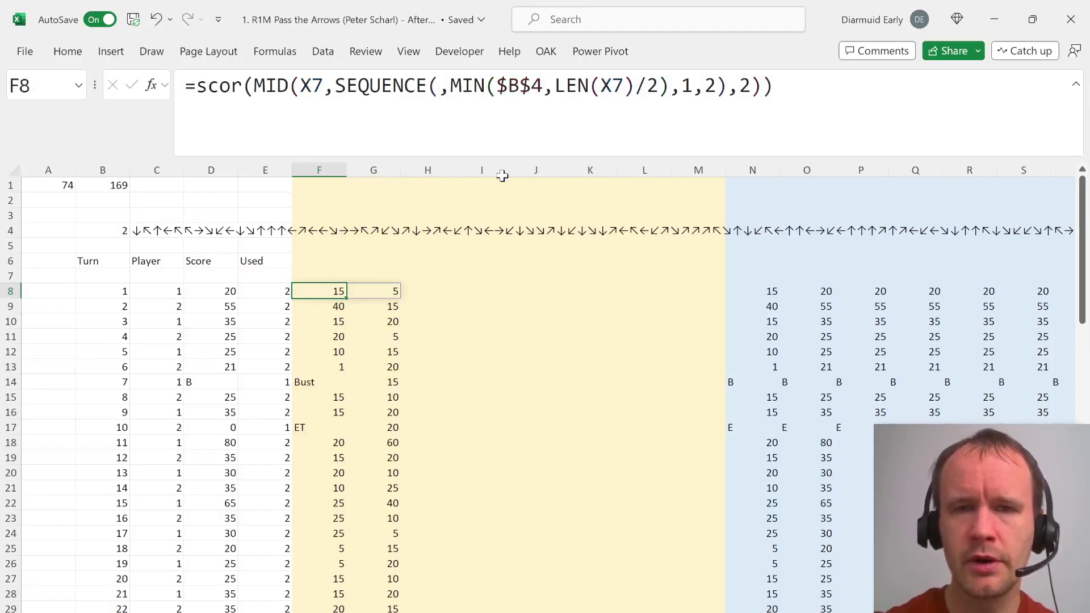
{"action": "left_click", "coordinate": [535, 109]}
{"action": "scroll", "coordinate": [625, 292], "scroll_direction": "right", "scroll_amount": 5}
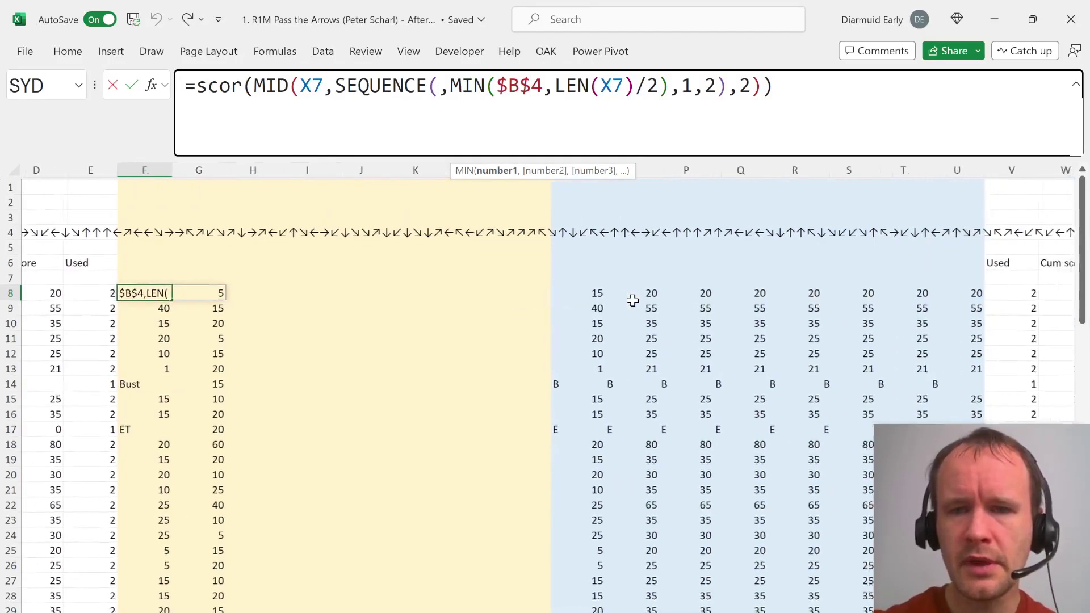
{"action": "key", "text": "Escape"}
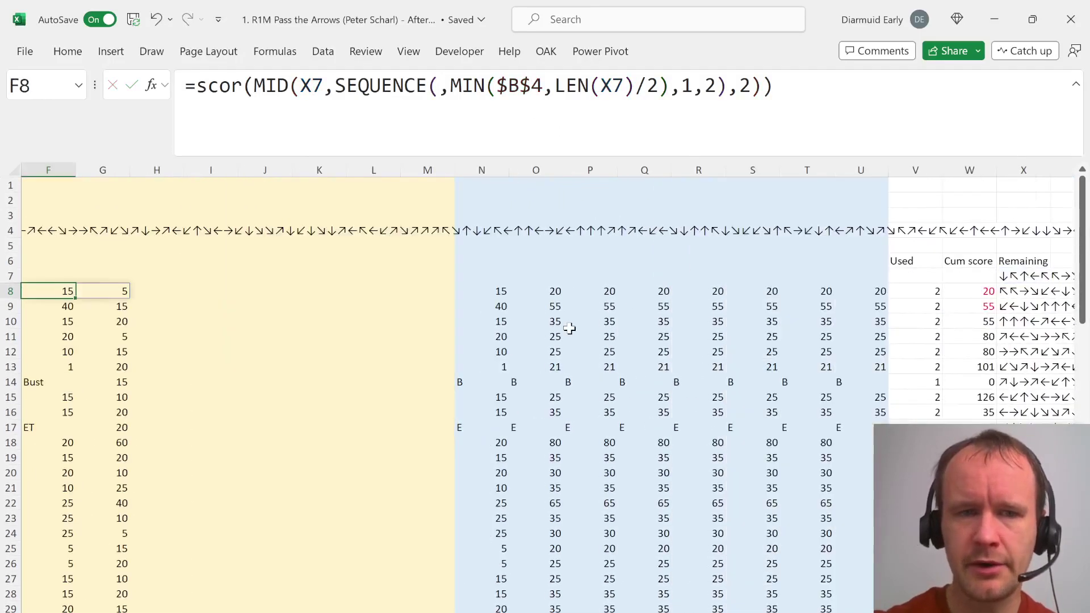
{"action": "left_click", "coordinate": [584, 291]}
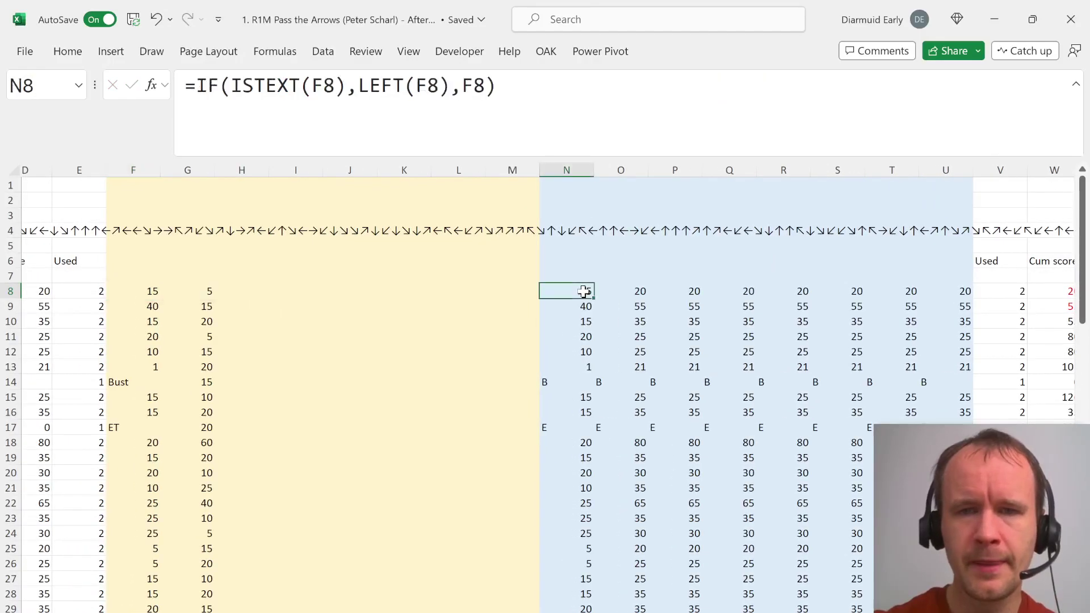
{"action": "left_click", "coordinate": [490, 99]}
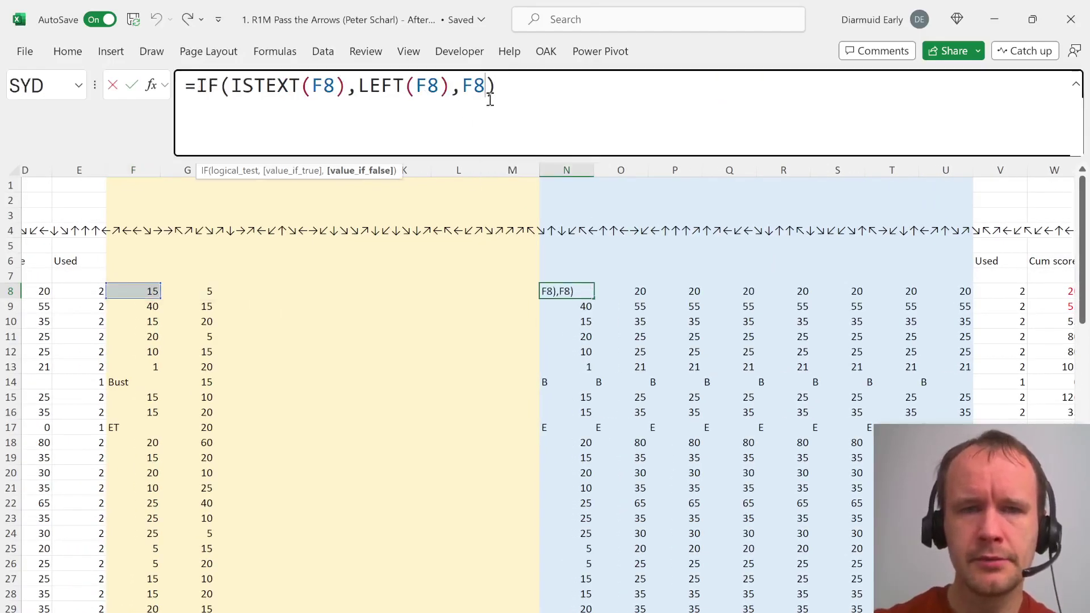
{"action": "key", "text": "Escape"}
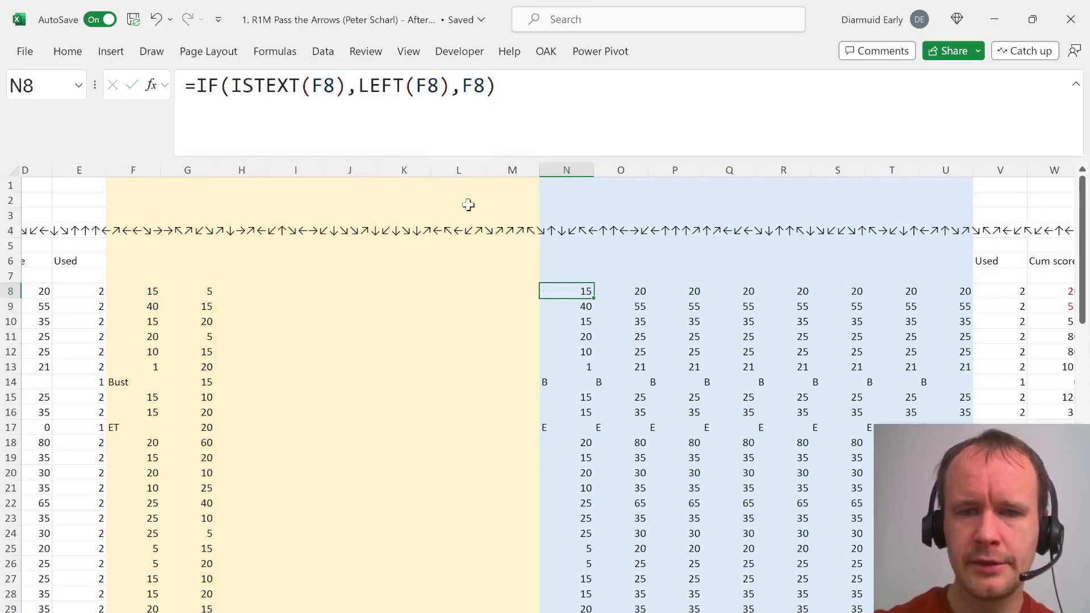
{"action": "left_click", "coordinate": [569, 384]}
{"action": "left_click", "coordinate": [565, 427]}
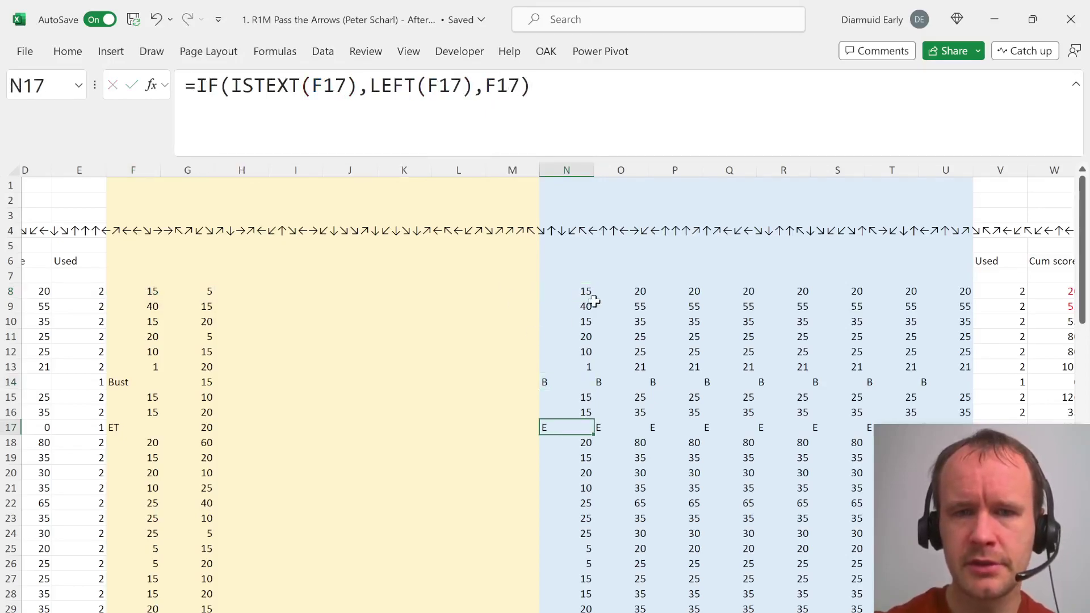
Inspect the O8 and O14 running-total formulas, previewing G14 and N14+G14, along row 14
{"action": "left_click", "coordinate": [623, 290]}
{"action": "left_click", "coordinate": [475, 90]}
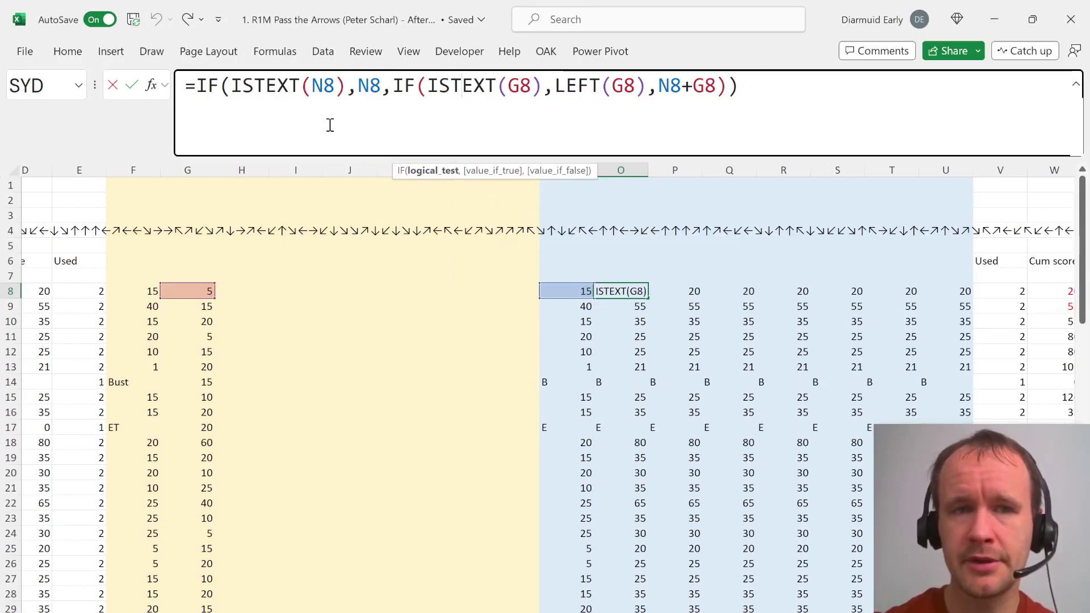
{"action": "left_click", "coordinate": [616, 384]}
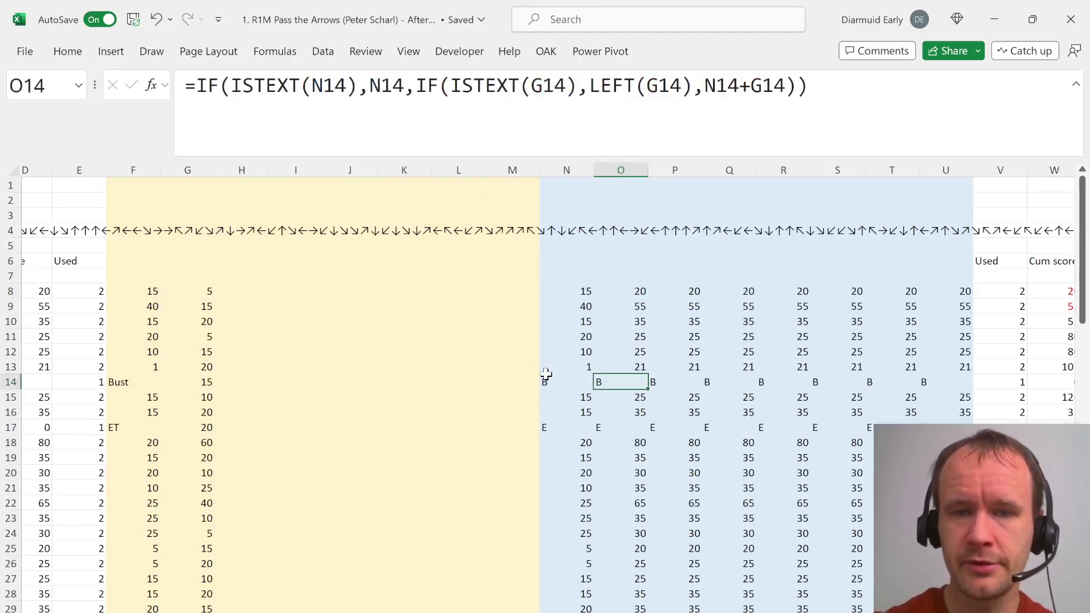
{"action": "left_click", "coordinate": [324, 86]}
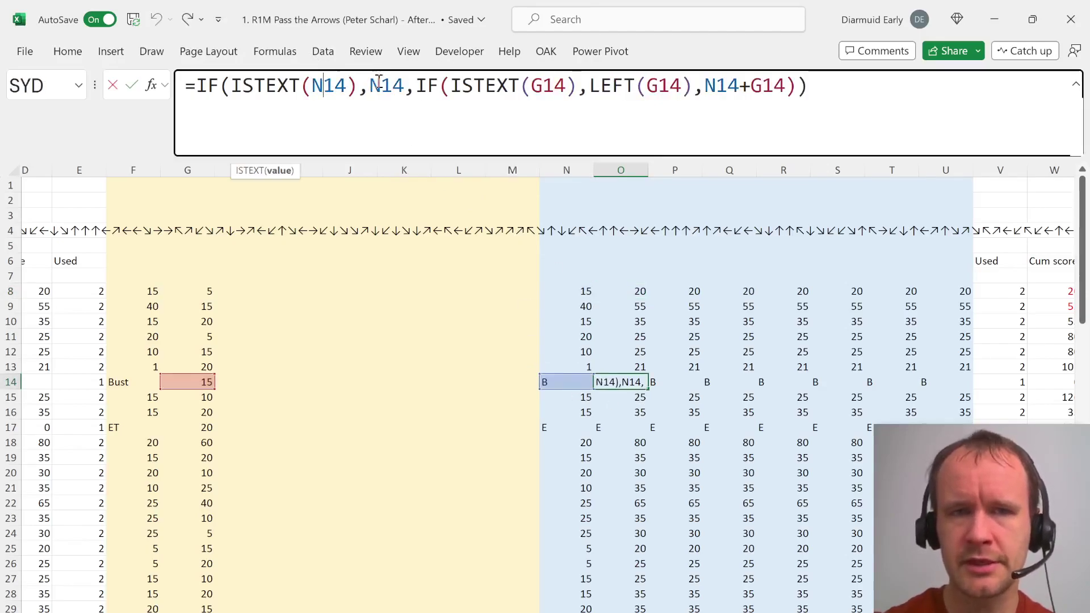
{"action": "left_click", "coordinate": [392, 85]}
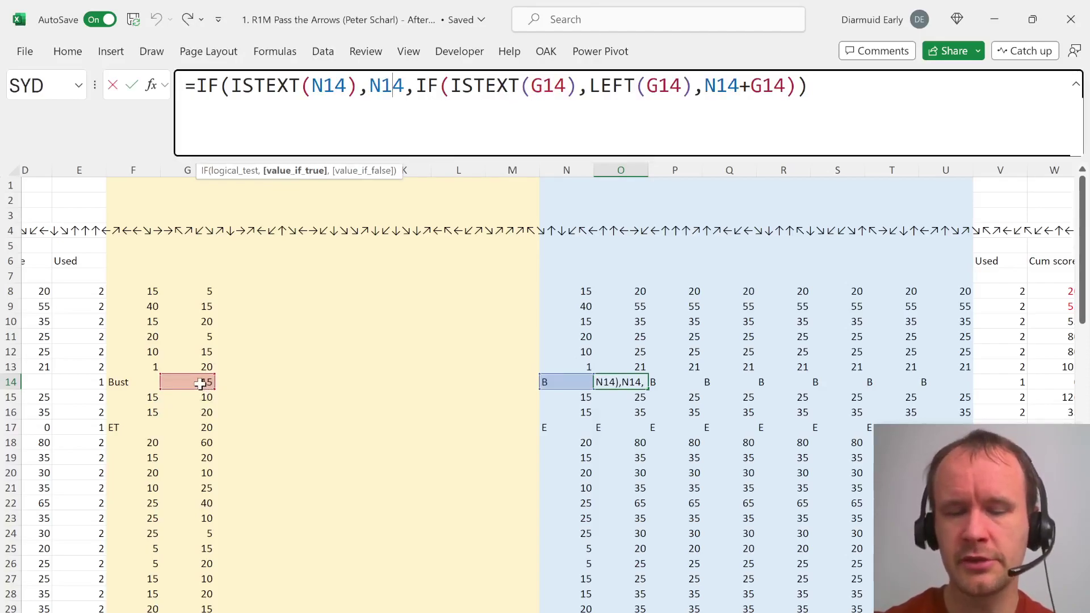
{"action": "double_click", "coordinate": [655, 85]}
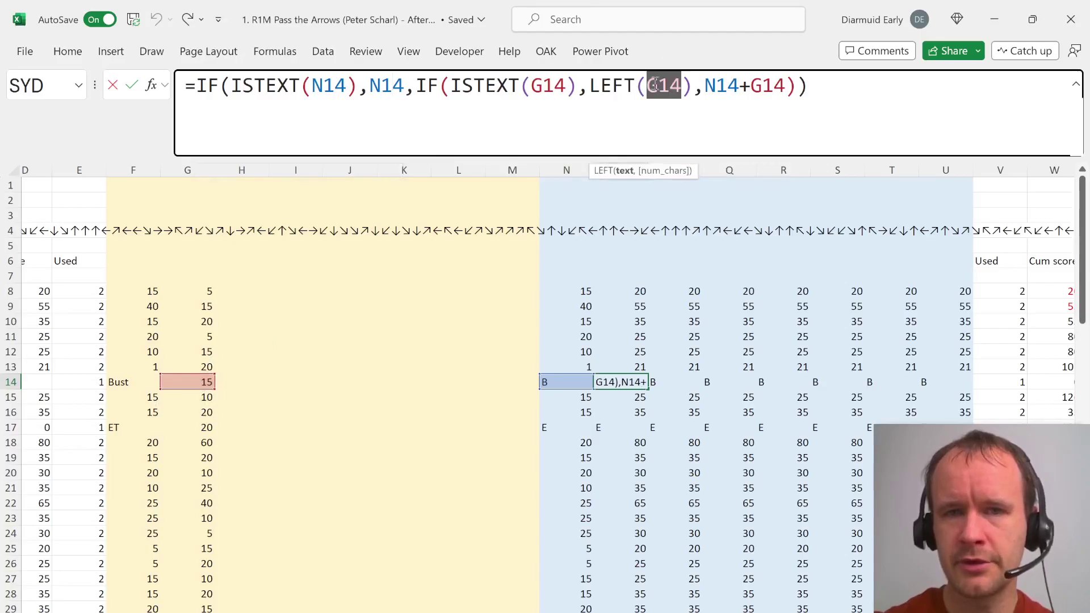
{"action": "left_click_drag", "start_coordinate": [706, 85], "coordinate": [793, 85]}
{"action": "key", "text": "Escape"}
{"action": "key", "text": "Right"}
{"action": "key", "text": "Right"}
{"action": "key", "text": "Right"}
{"action": "key", "text": "Right"}
{"action": "key", "text": "Right"}
{"action": "key", "text": "Right"}
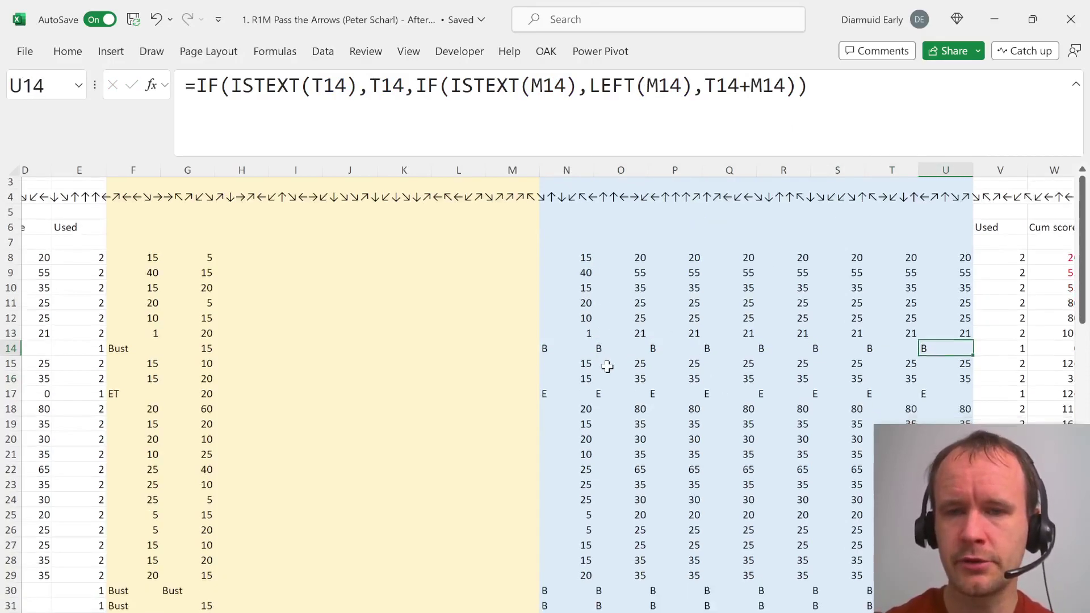
Scroll through the helper grid and return to the top-left corner of the sheet
{"action": "scroll", "coordinate": [607, 367], "scroll_direction": "down", "scroll_amount": 3}
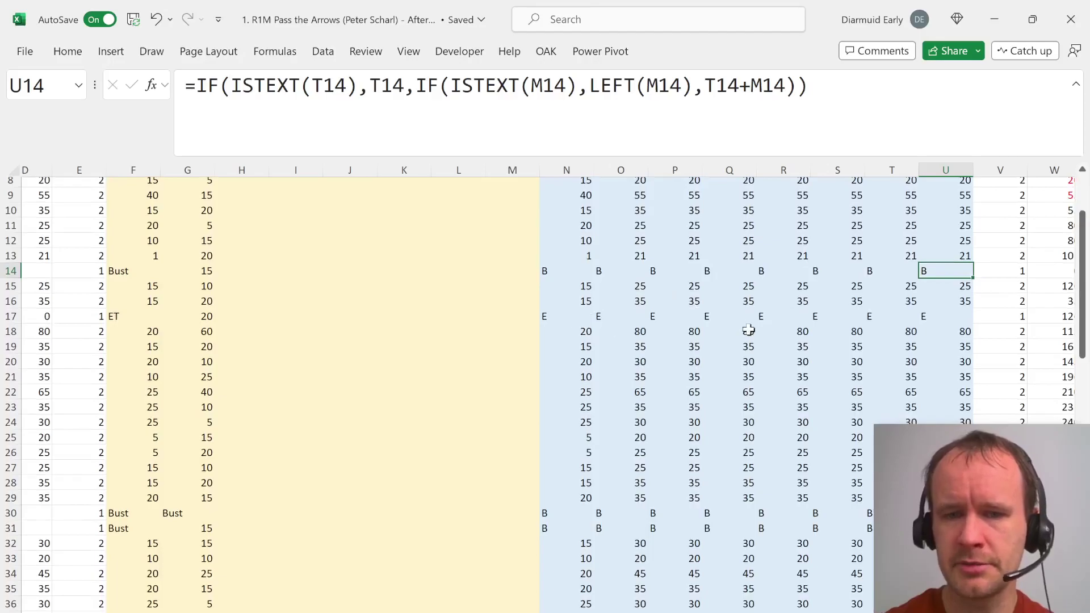
{"action": "scroll", "coordinate": [748, 329], "scroll_direction": "down", "scroll_amount": 6}
{"action": "scroll", "coordinate": [748, 329], "scroll_direction": "down", "scroll_amount": 1}
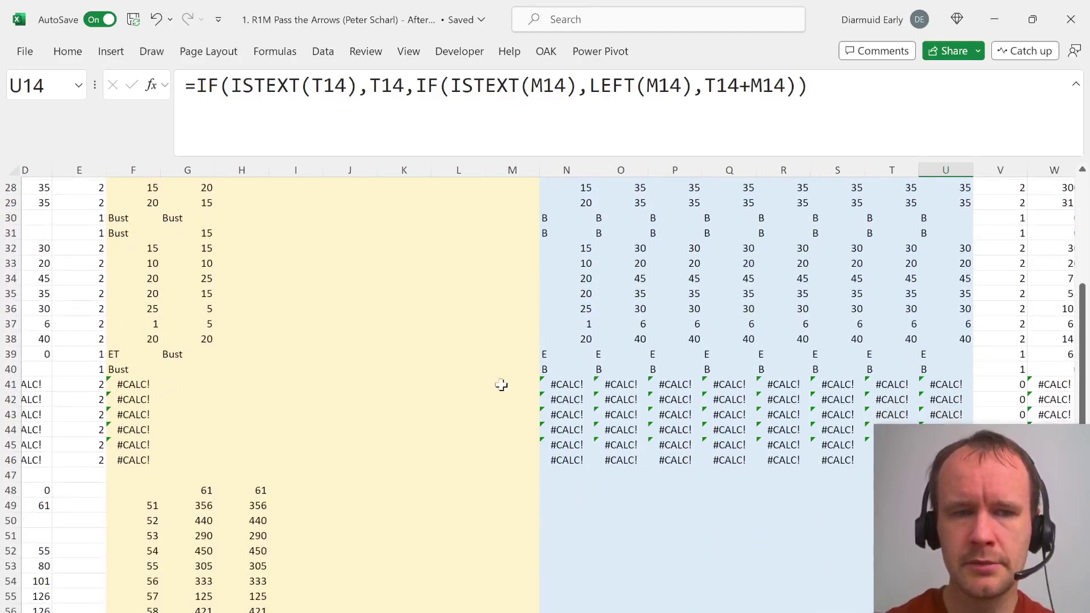
{"action": "scroll", "coordinate": [622, 329], "scroll_direction": "up", "scroll_amount": 9}
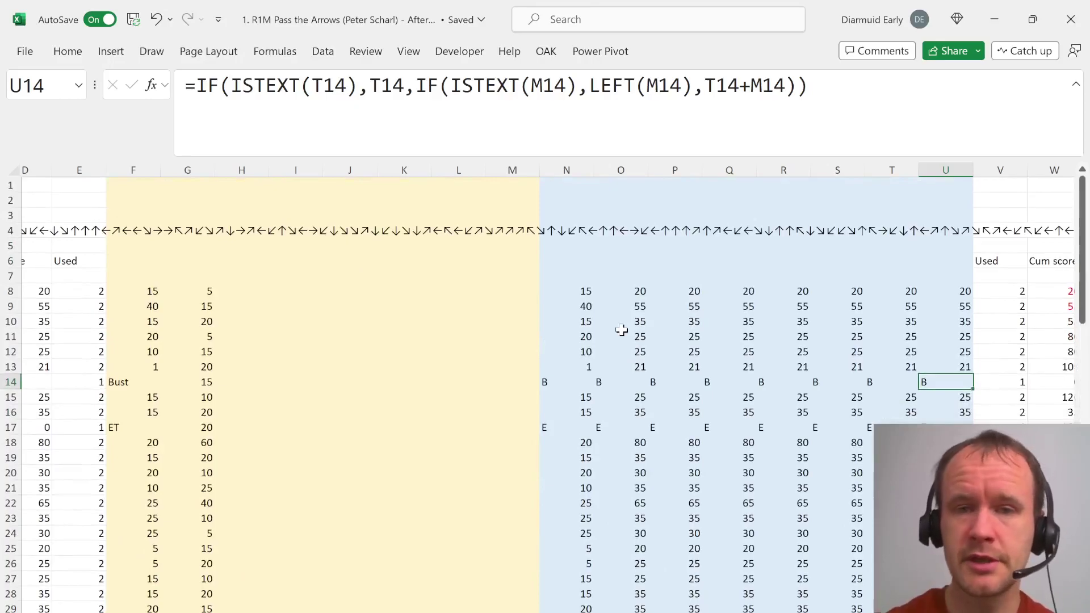
{"action": "key", "text": "ctrl+Home"}
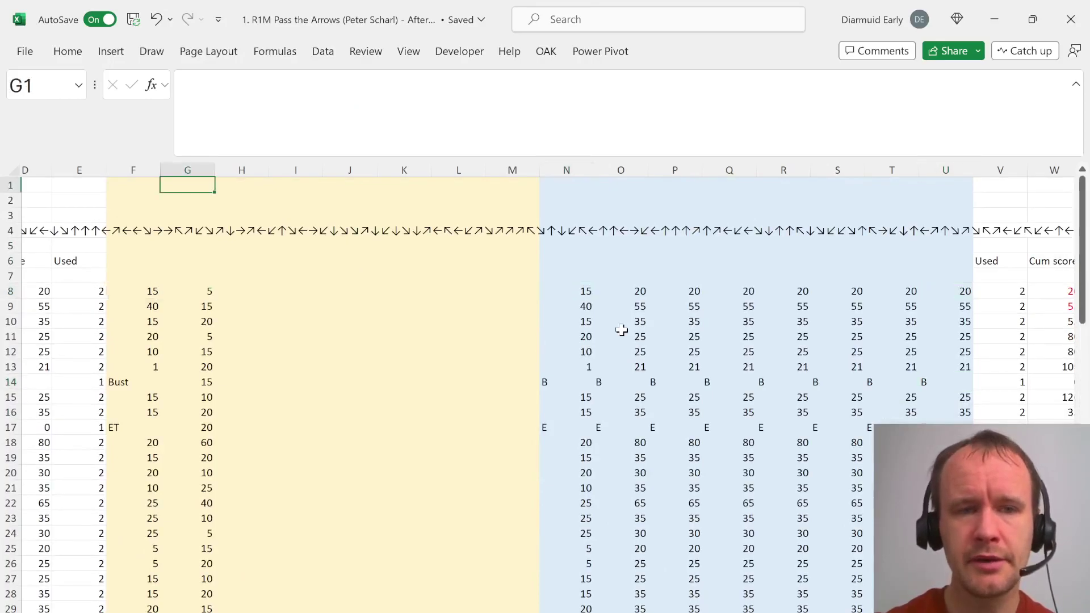
{"action": "key", "text": "F6"}
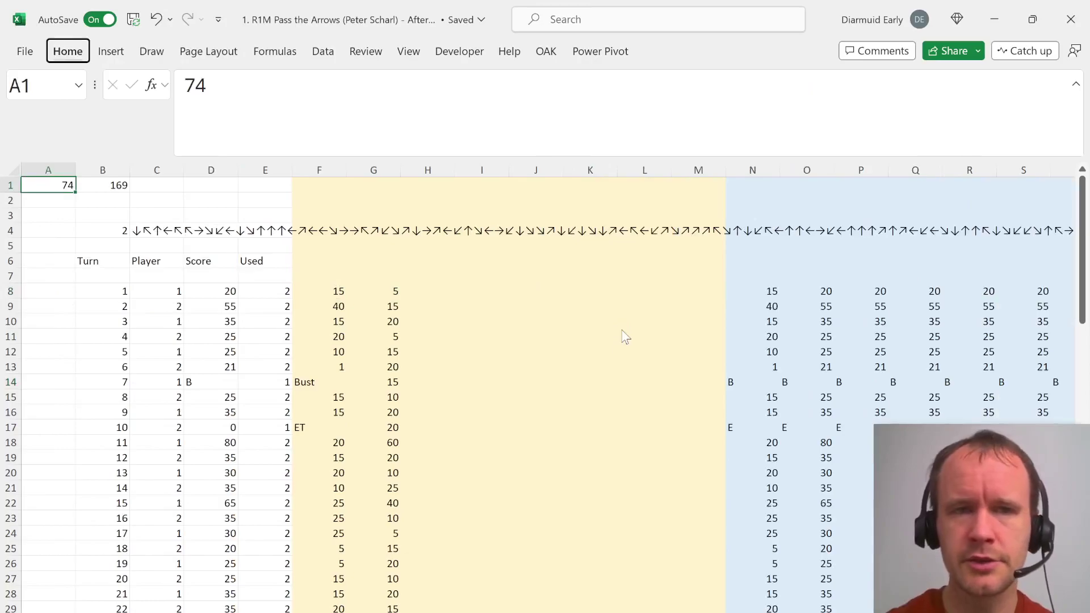
Close the Pass the Arrows workbook and scroll through the Cricket Darts rules and Level 2
{"action": "key", "text": "alt+f"}
{"action": "key", "text": "c"}
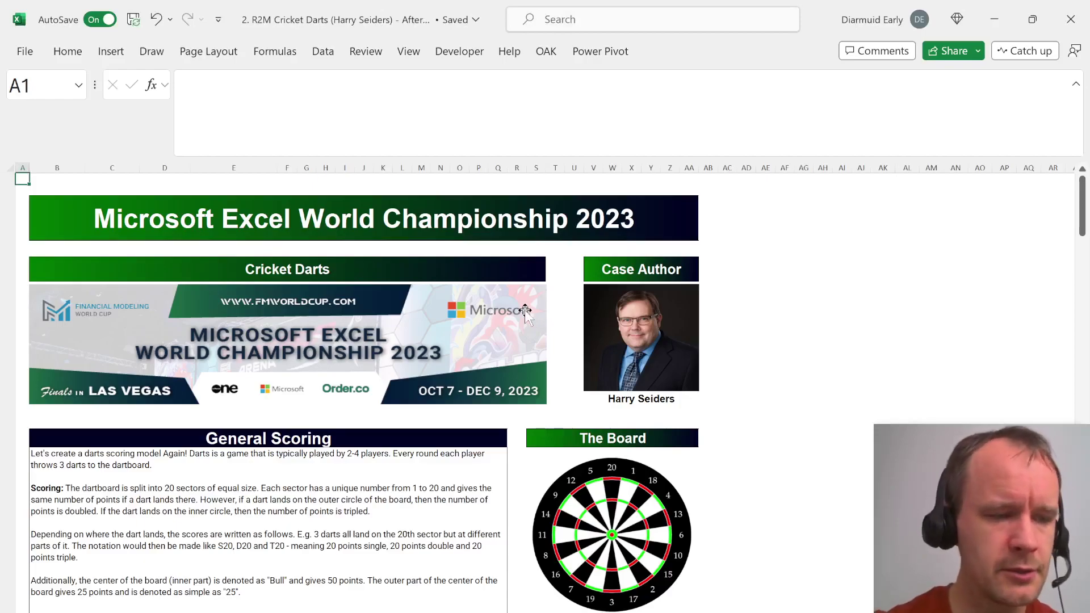
{"action": "scroll", "coordinate": [524, 311], "scroll_direction": "down", "scroll_amount": 4}
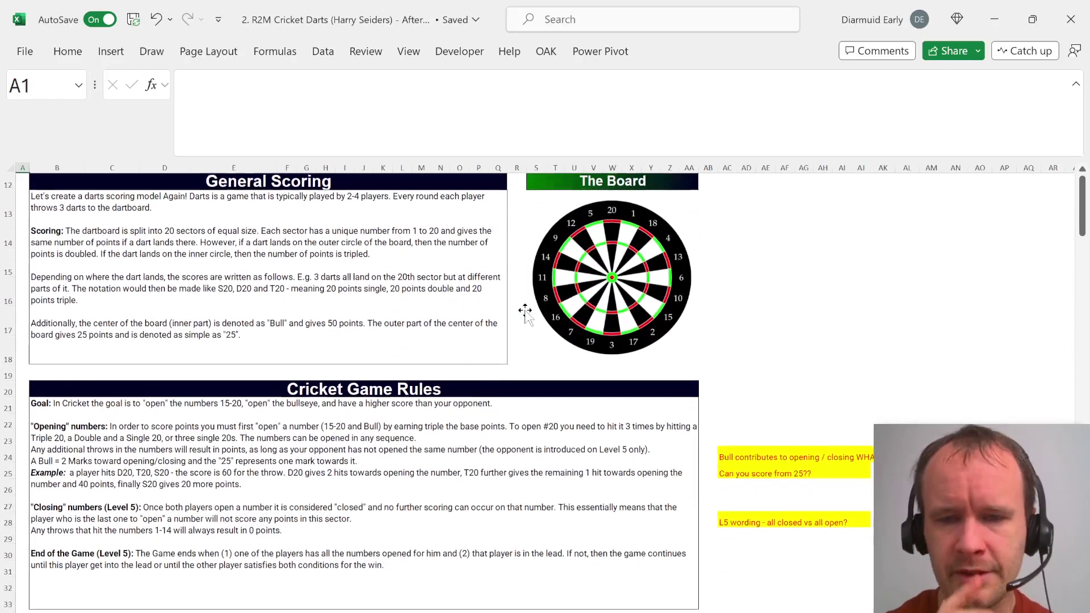
{"action": "scroll", "coordinate": [525, 311], "scroll_direction": "down", "scroll_amount": 2}
{"action": "scroll", "coordinate": [524, 311], "scroll_direction": "down", "scroll_amount": 12}
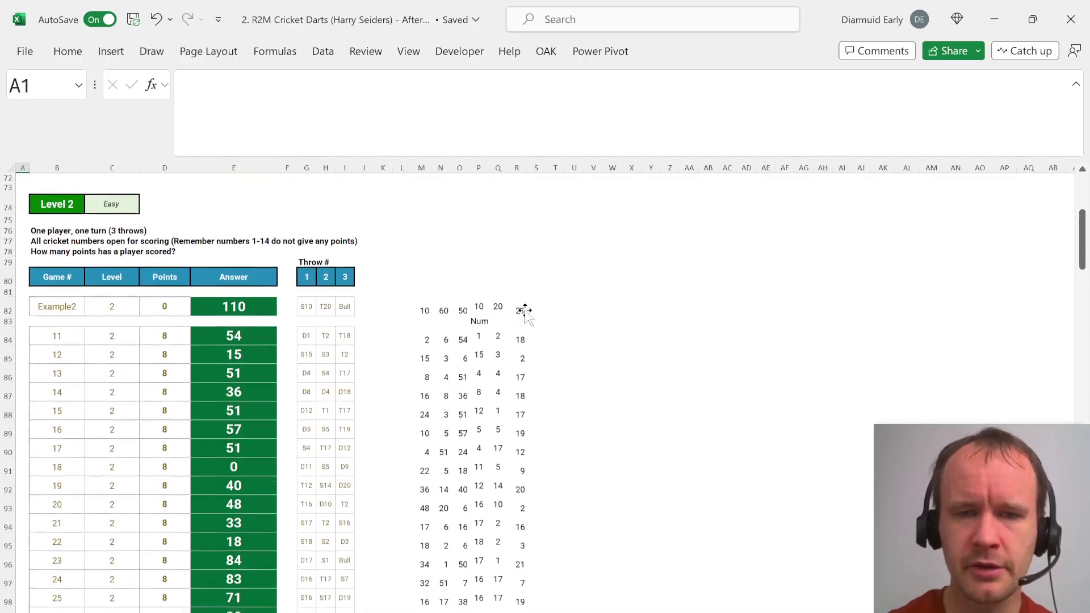
{"action": "scroll", "coordinate": [524, 311], "scroll_direction": "up", "scroll_amount": 15}
{"action": "scroll", "coordinate": [525, 311], "scroll_direction": "up", "scroll_amount": 2}
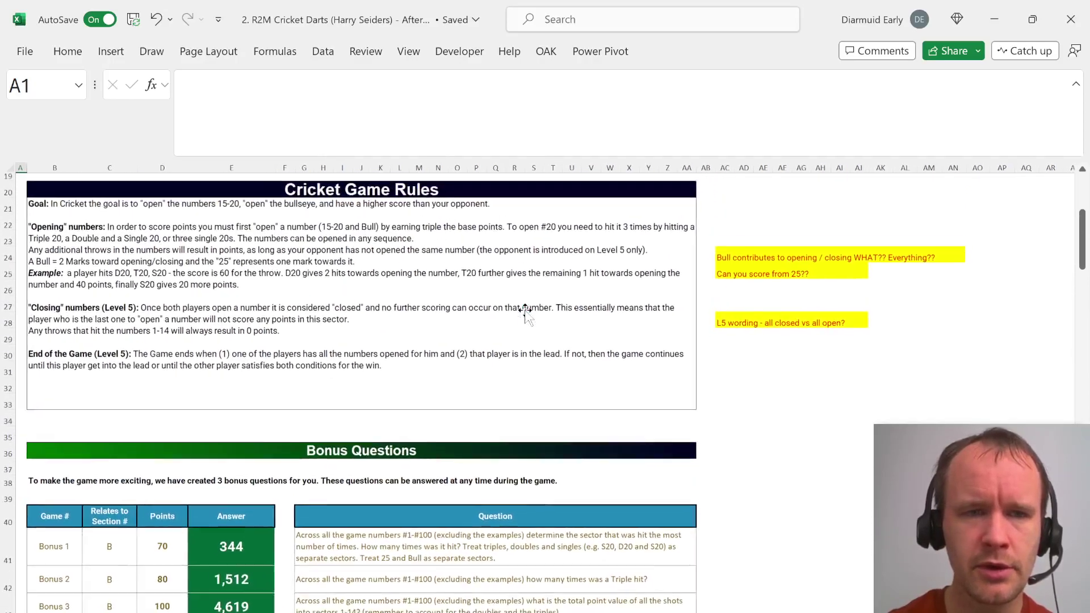
{"action": "scroll", "coordinate": [297, 354], "scroll_direction": "down", "scroll_amount": 5}
{"action": "scroll", "coordinate": [297, 354], "scroll_direction": "down", "scroll_amount": 9}
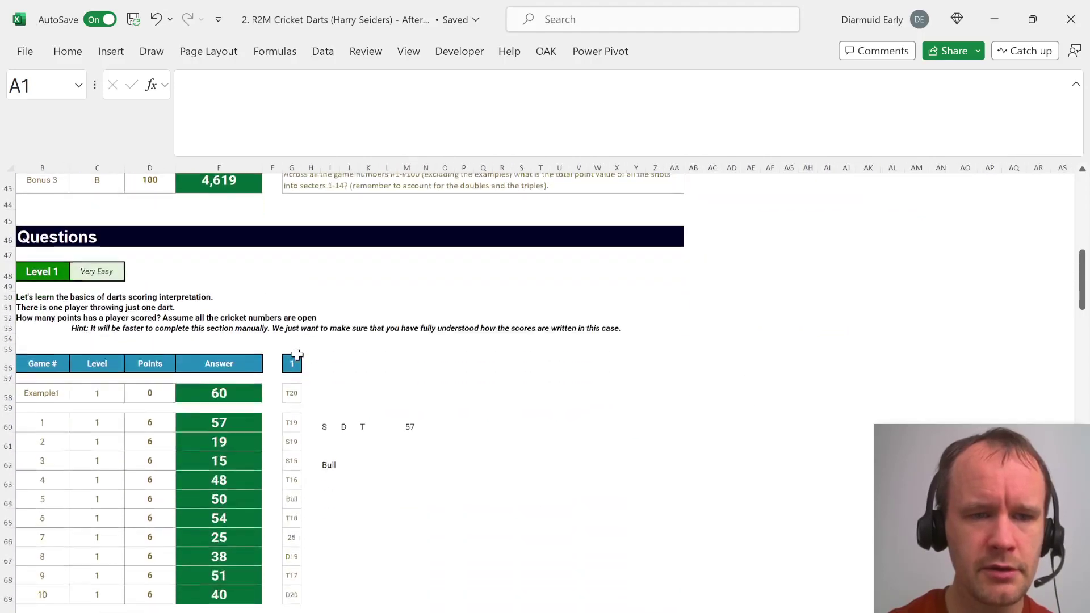
{"action": "scroll", "coordinate": [298, 354], "scroll_direction": "down", "scroll_amount": 6}
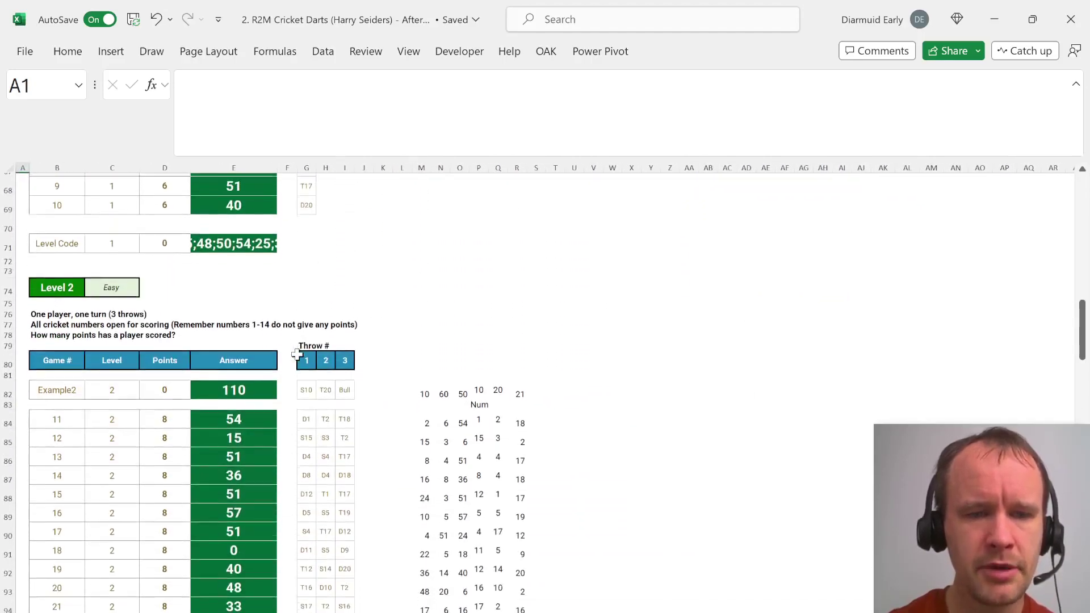
{"action": "scroll", "coordinate": [297, 354], "scroll_direction": "down", "scroll_amount": 1}
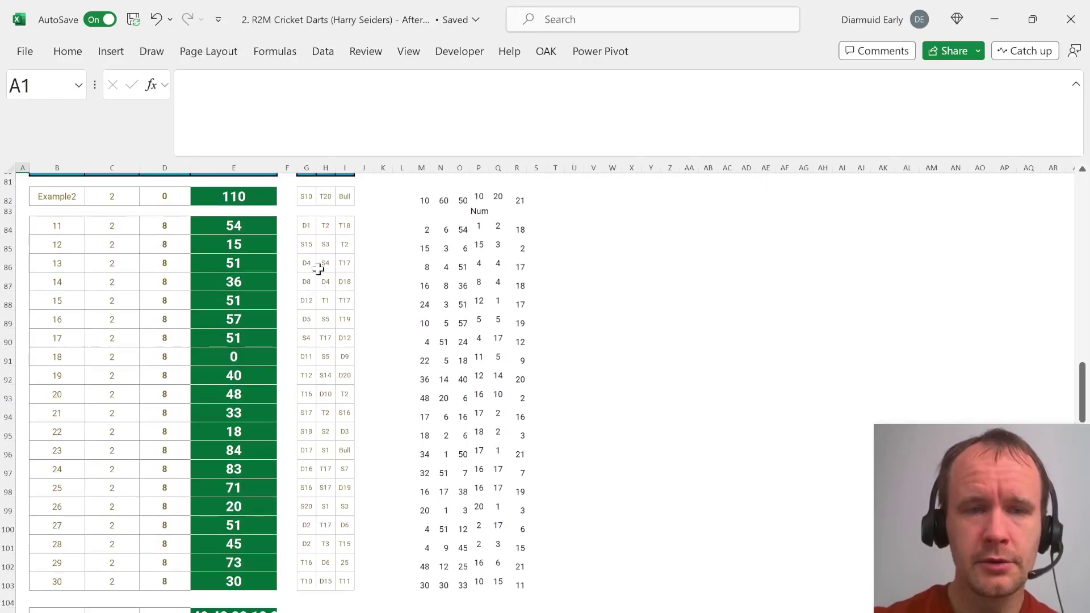
{"action": "scroll", "coordinate": [306, 340], "scroll_direction": "up", "scroll_amount": 4}
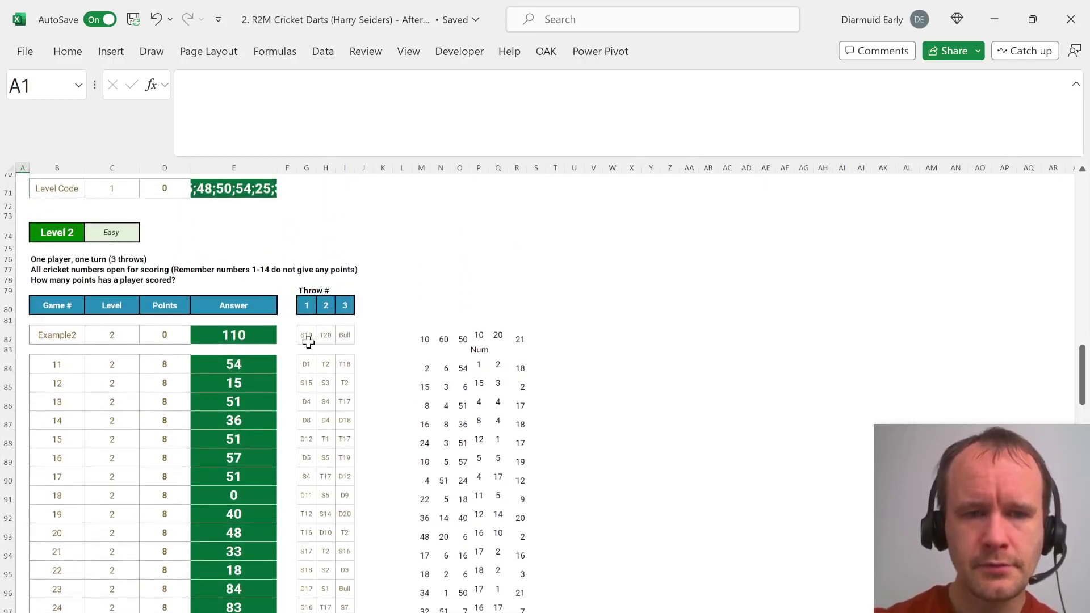
Inspect the first throw of the Level 2 example in G82
{"action": "left_click", "coordinate": [306, 339]}
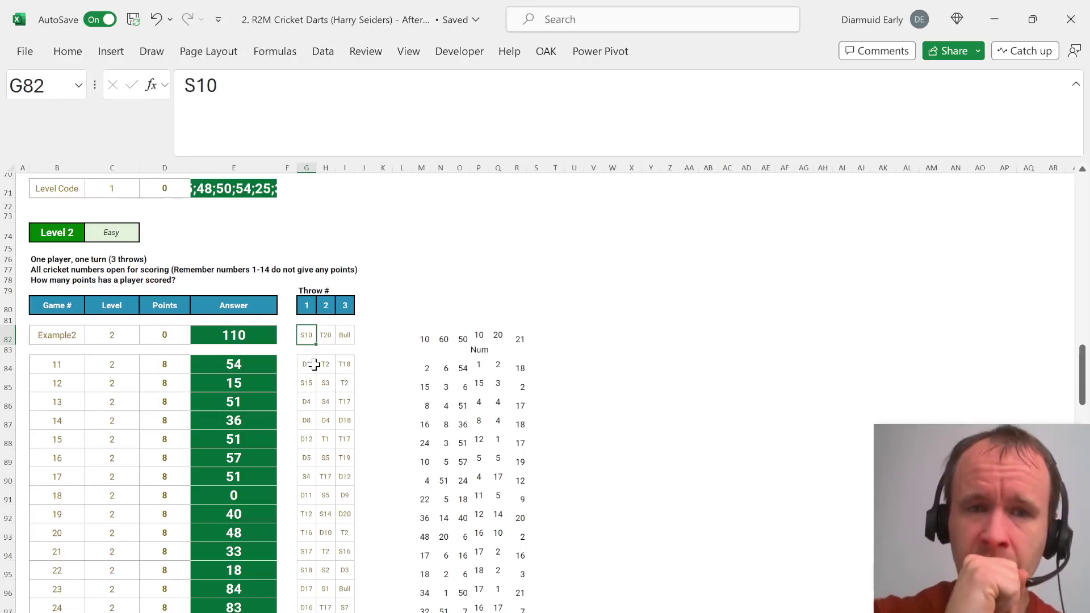
{"action": "scroll", "coordinate": [348, 343], "scroll_direction": "up", "scroll_amount": 9}
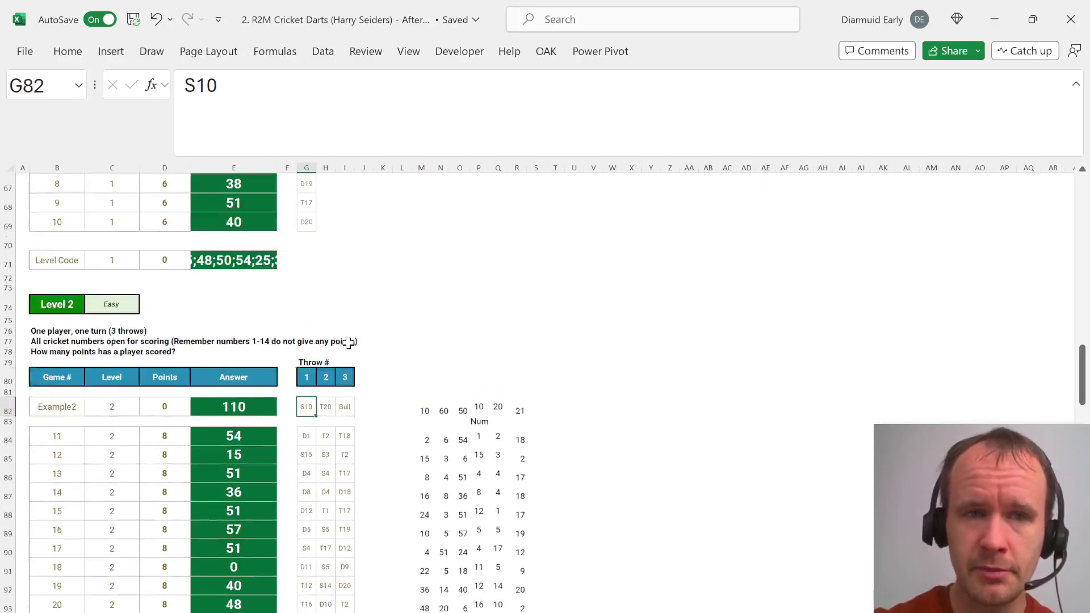
{"action": "scroll", "coordinate": [348, 343], "scroll_direction": "up", "scroll_amount": 10}
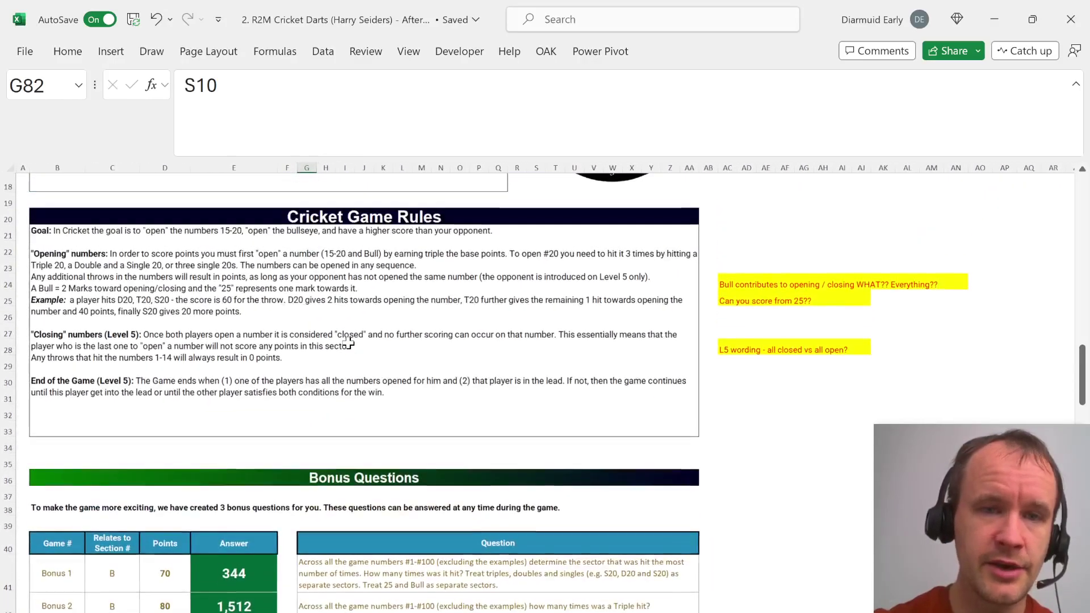
{"action": "scroll", "coordinate": [348, 343], "scroll_direction": "down", "scroll_amount": 5}
{"action": "scroll", "coordinate": [348, 343], "scroll_direction": "down", "scroll_amount": 2}
{"action": "key", "text": "ctrl+Page_Down"}
{"action": "key", "text": "ctrl+Page_Down"}
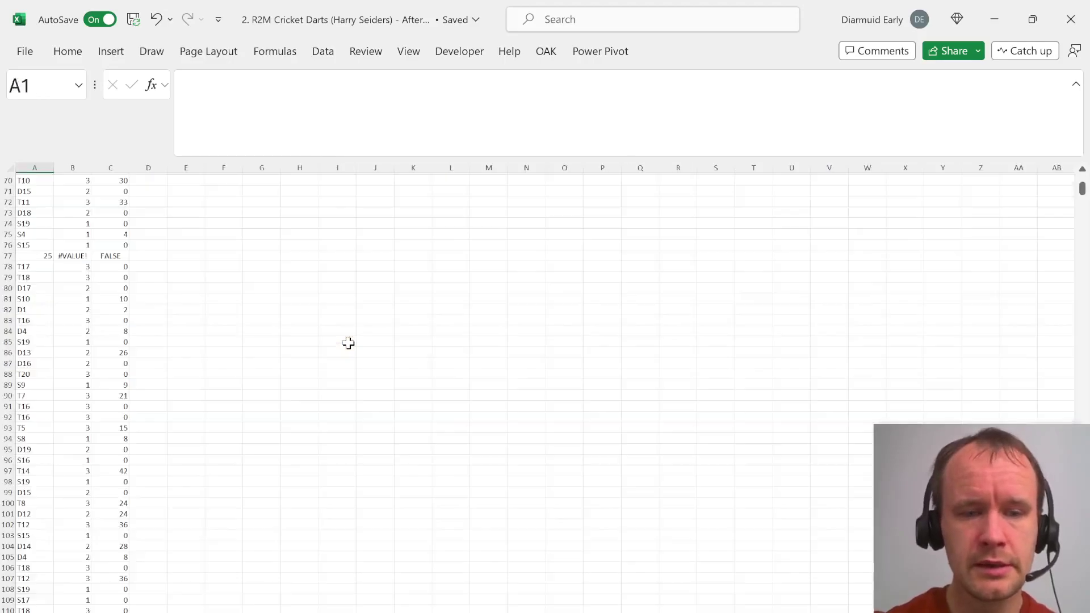
{"action": "scroll", "coordinate": [348, 342], "scroll_direction": "left", "scroll_amount": 5}
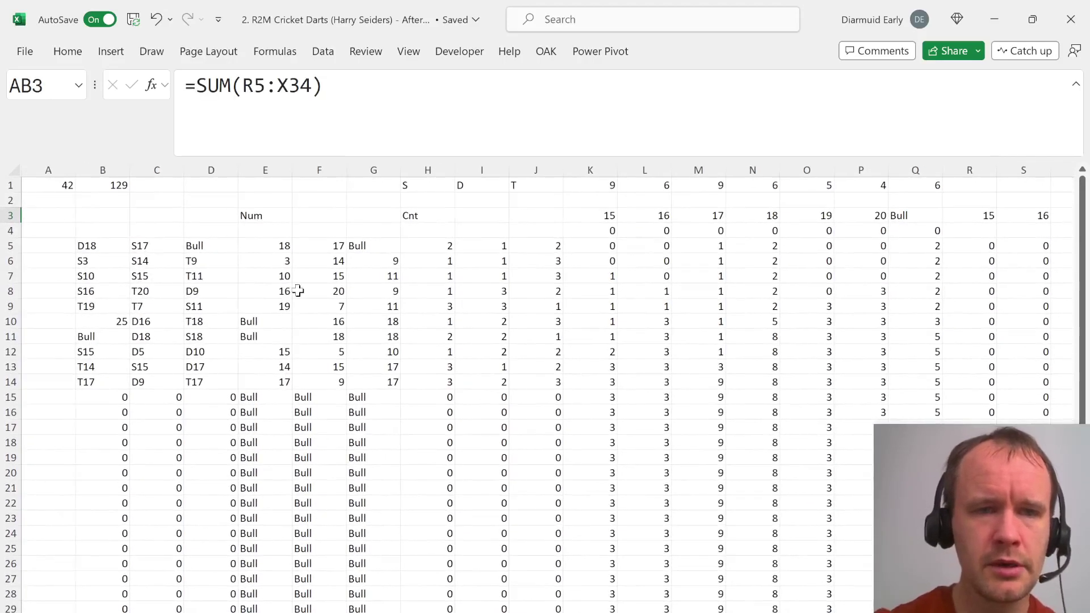
{"action": "left_click", "coordinate": [148, 250]}
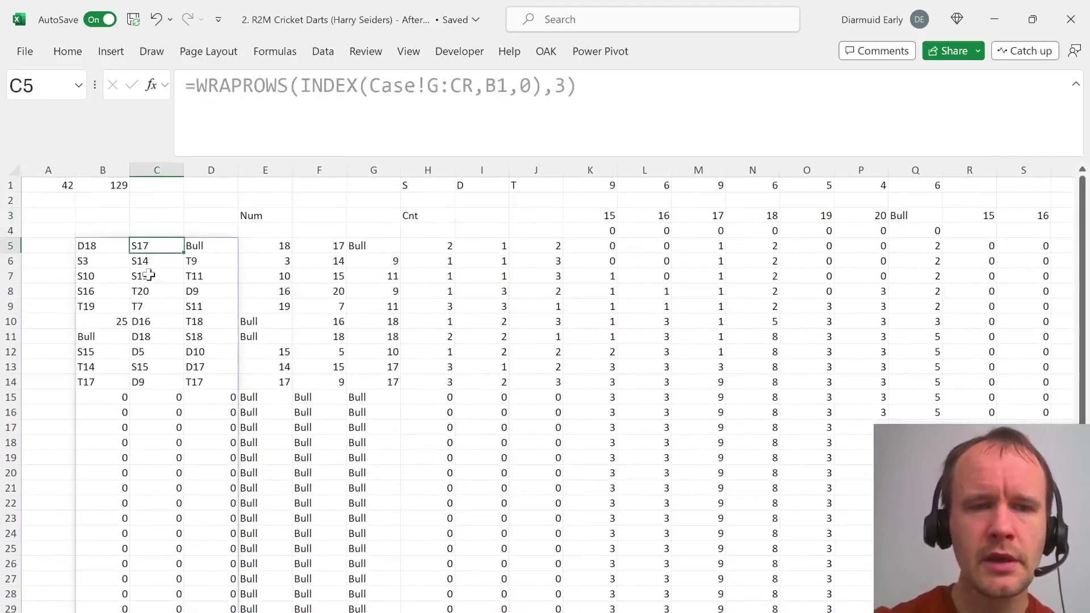
{"action": "left_click", "coordinate": [261, 244]}
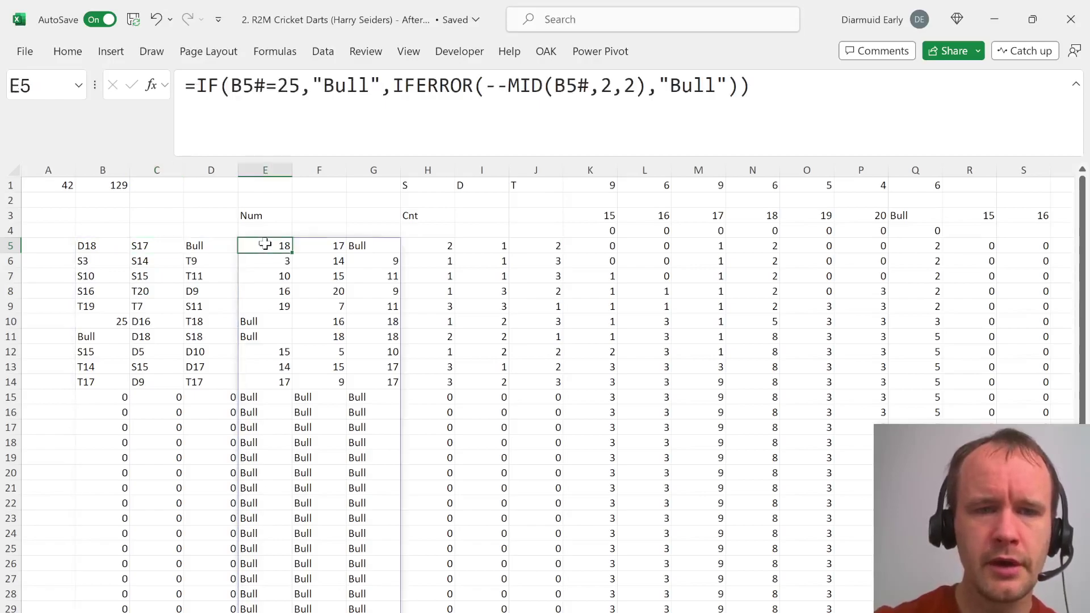
{"action": "left_click", "coordinate": [251, 319]}
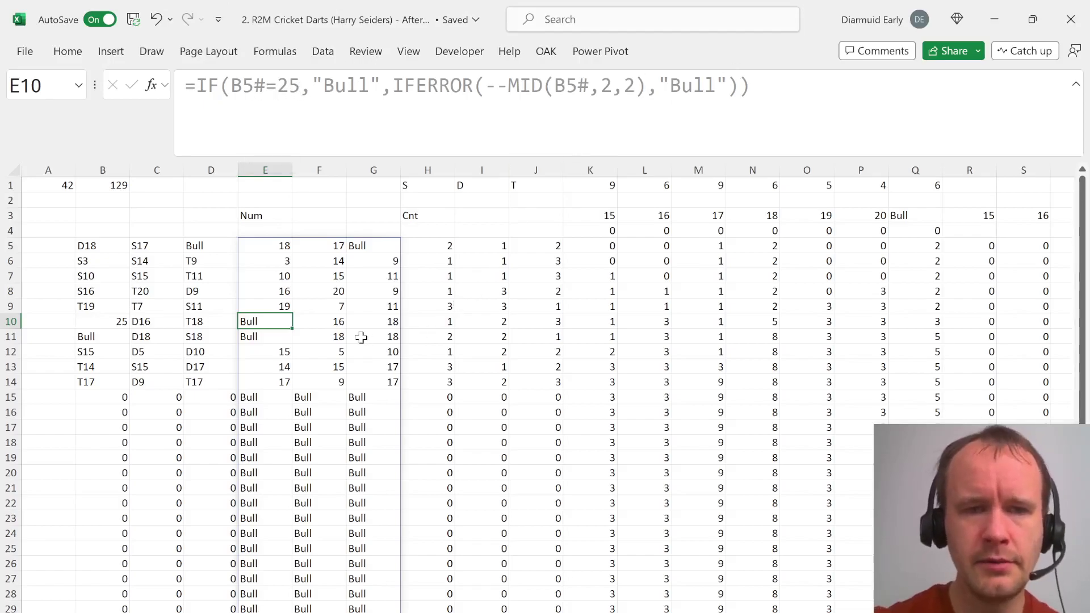
{"action": "left_click", "coordinate": [262, 245]}
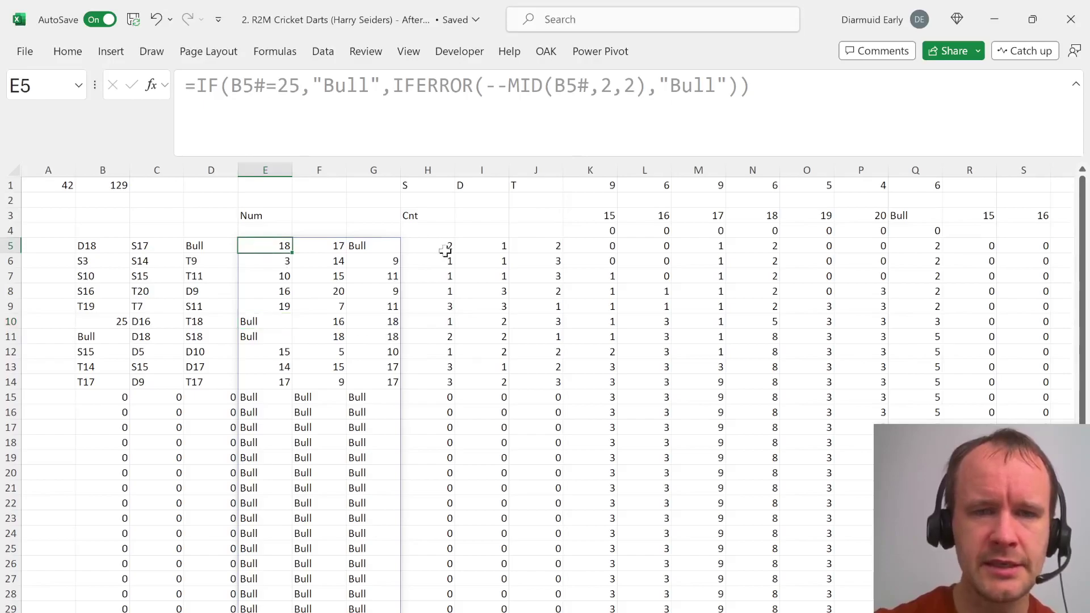
{"action": "left_click", "coordinate": [427, 244]}
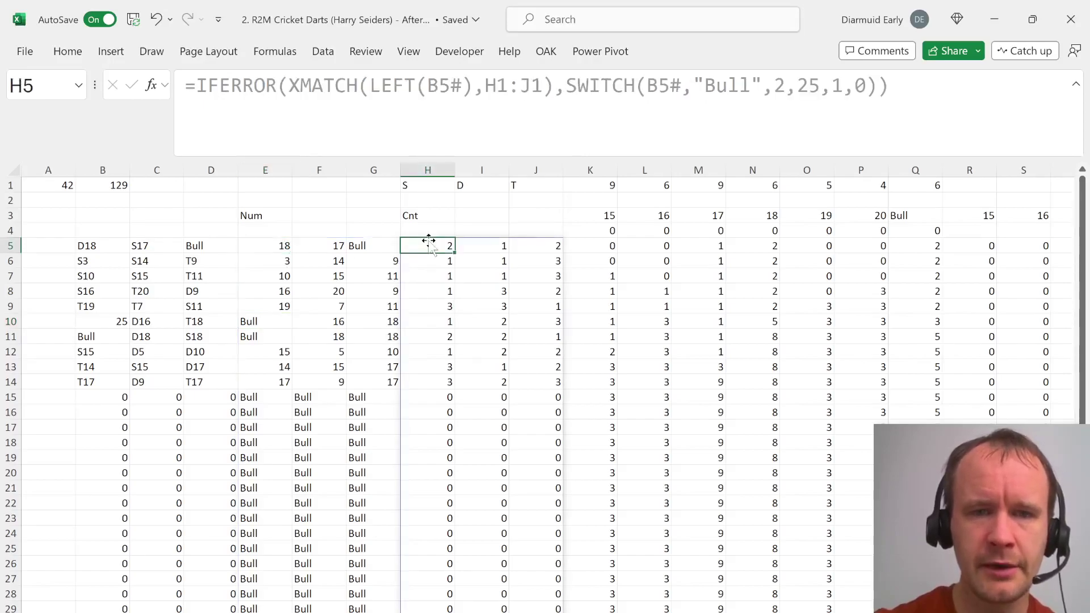
{"action": "left_click", "coordinate": [326, 245]}
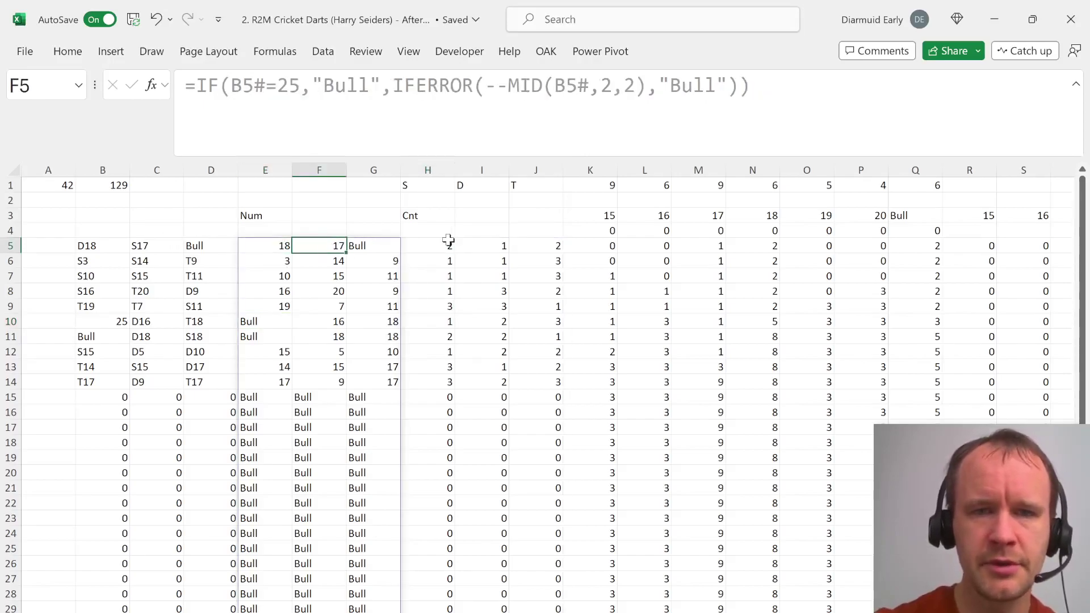
{"action": "left_click", "coordinate": [496, 245]}
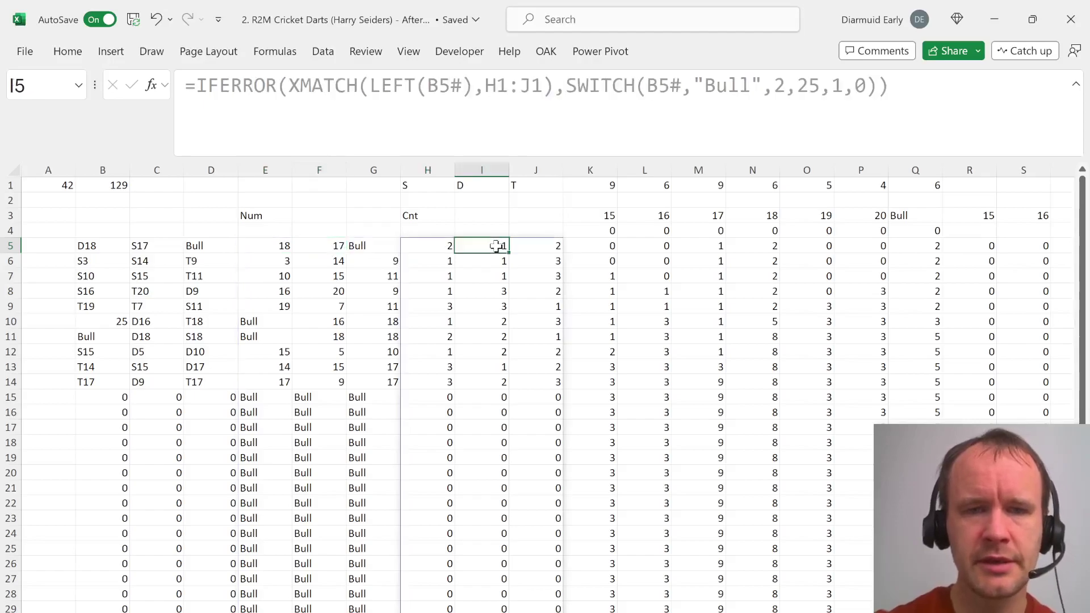
{"action": "left_click", "coordinate": [361, 244]}
{"action": "left_click", "coordinate": [543, 248]}
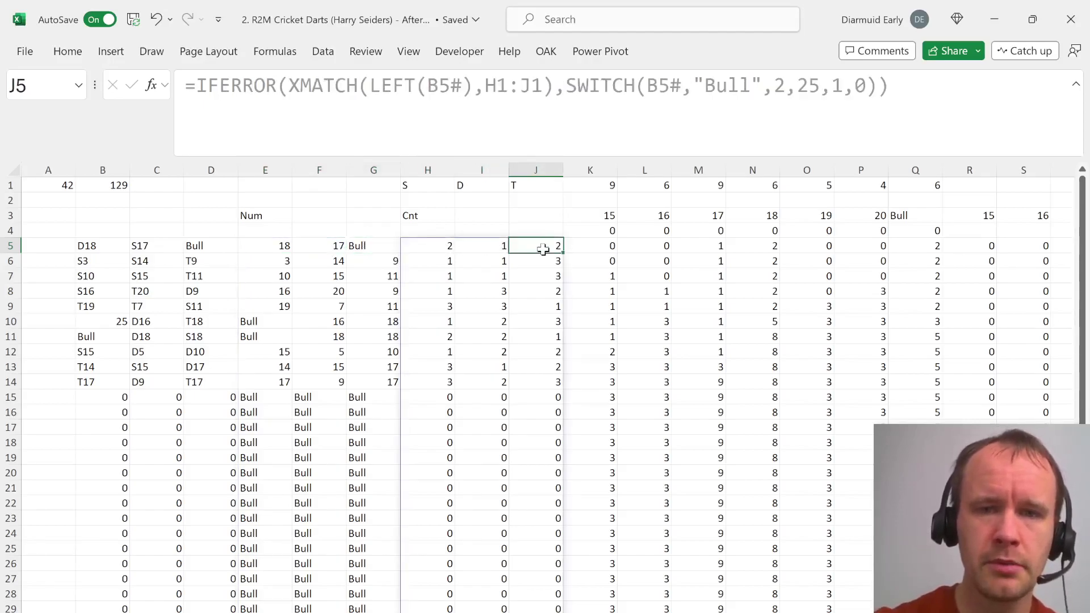
{"action": "left_click", "coordinate": [244, 322]}
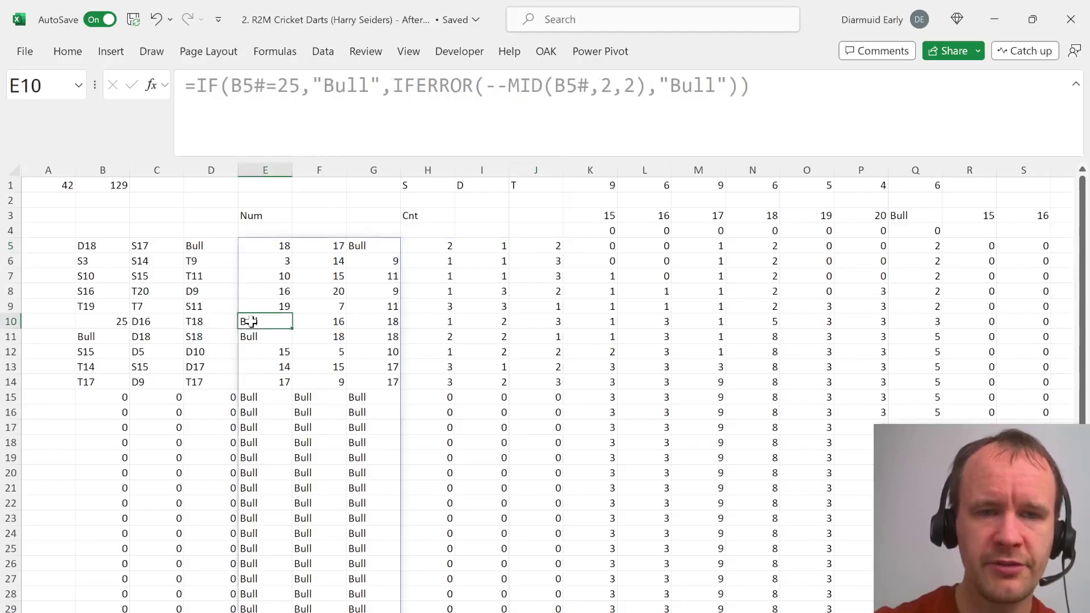
{"action": "left_click", "coordinate": [432, 321]}
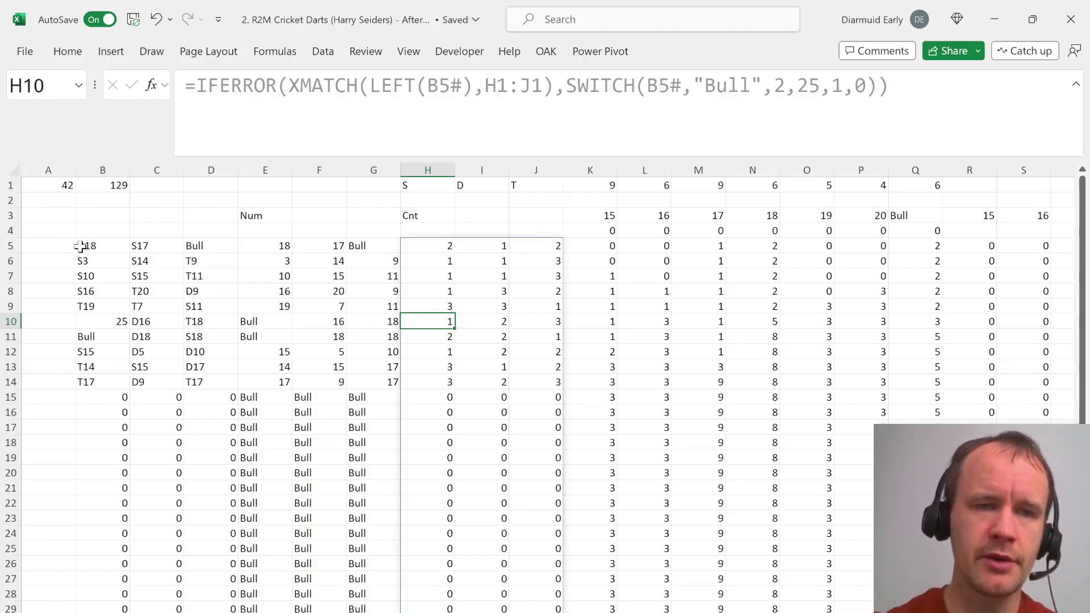
{"action": "left_click_drag", "start_coordinate": [80, 246], "coordinate": [233, 227]}
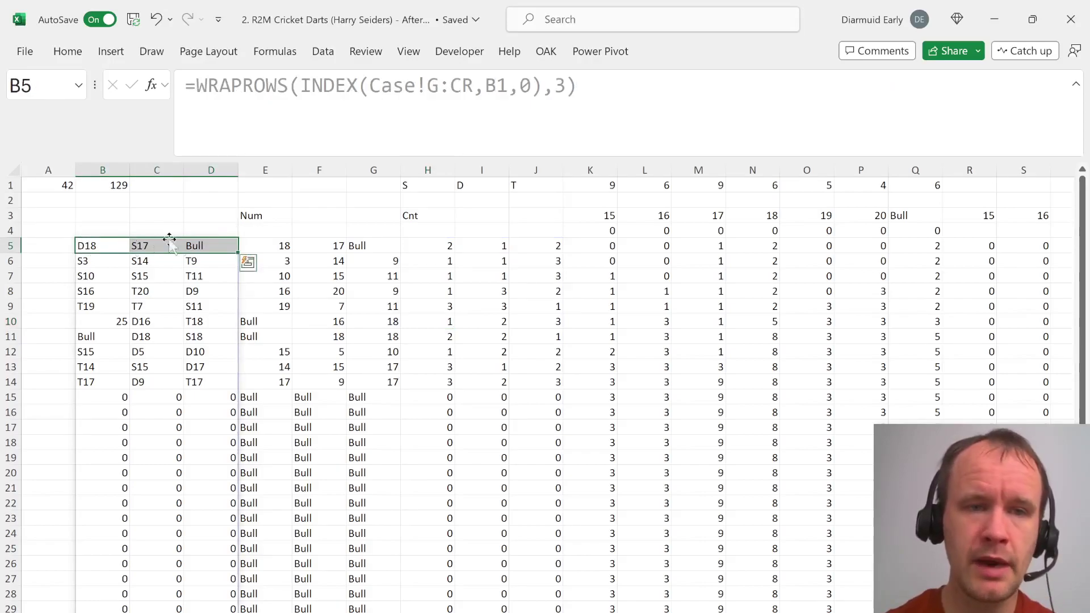
{"action": "left_click_drag", "start_coordinate": [271, 245], "coordinate": [871, 244]}
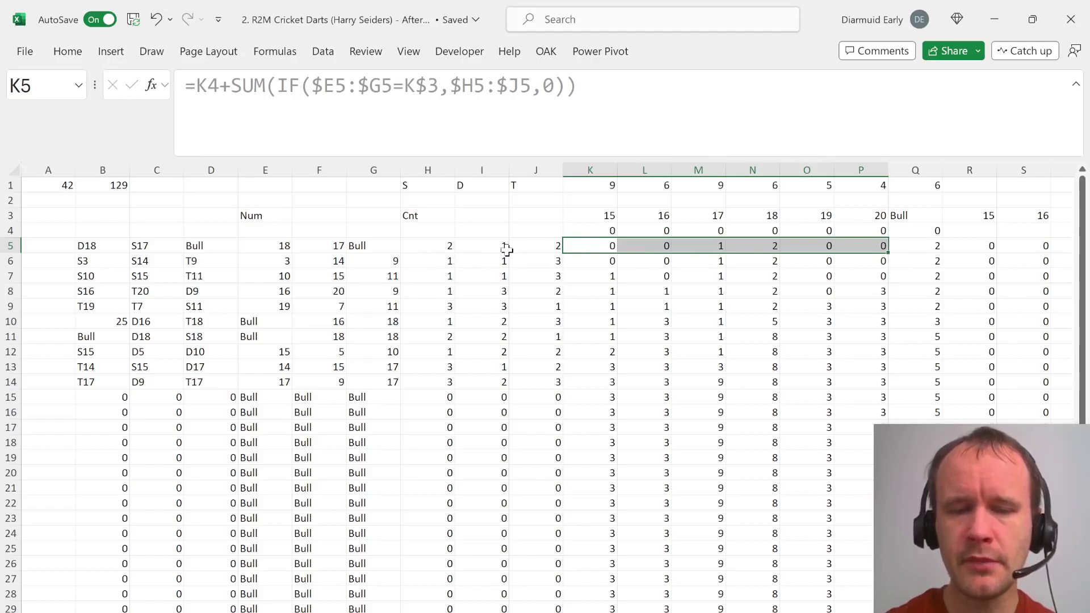
Inspect the turn-darts, number, count and running-total formulas in AI3 through AL3
{"action": "scroll", "coordinate": [506, 248], "scroll_direction": "right", "scroll_amount": 3}
{"action": "scroll", "coordinate": [505, 250], "scroll_direction": "right", "scroll_amount": 15}
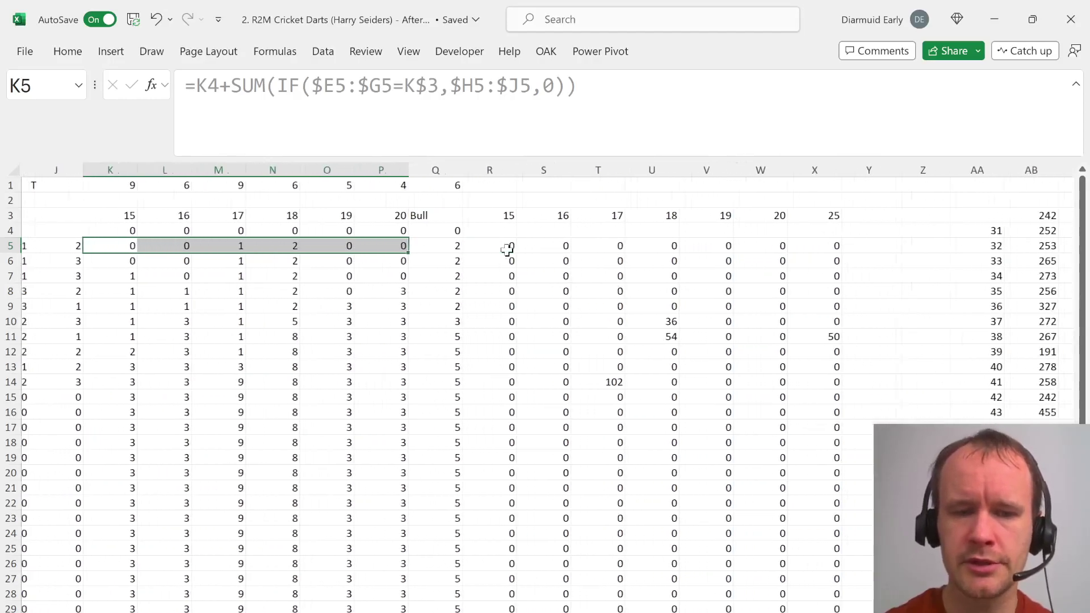
{"action": "scroll", "coordinate": [505, 248], "scroll_direction": "right", "scroll_amount": 4}
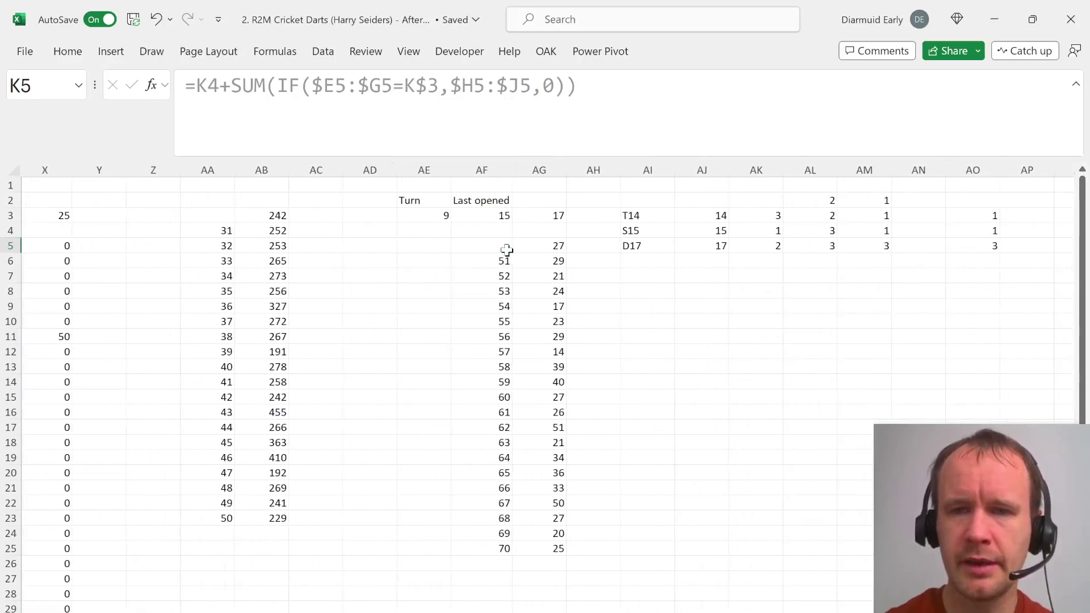
{"action": "left_click", "coordinate": [646, 215]}
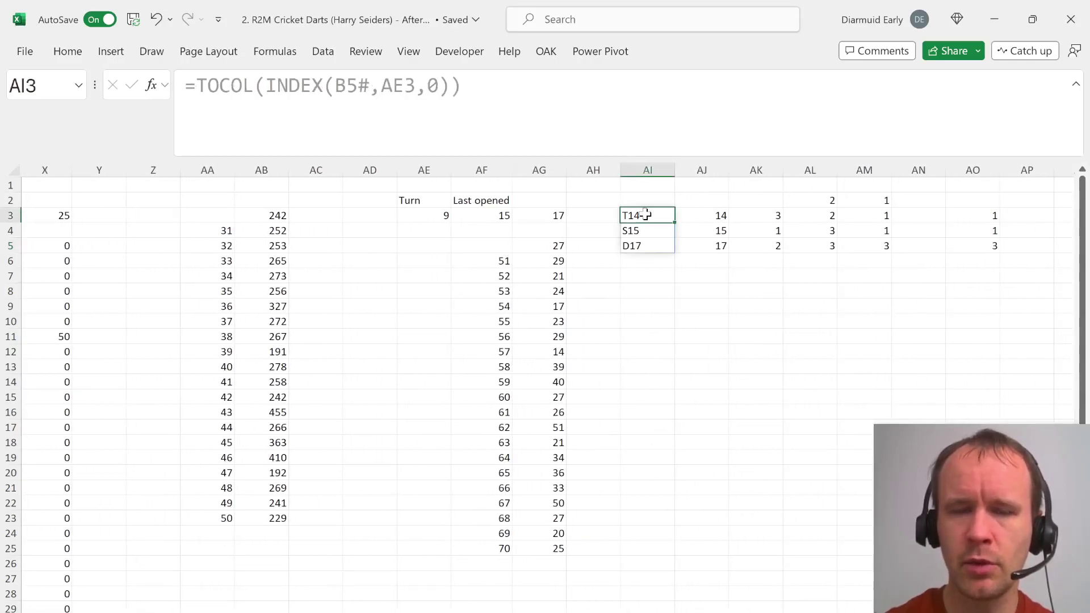
{"action": "left_click", "coordinate": [693, 215]}
{"action": "left_click", "coordinate": [767, 218]}
{"action": "left_click", "coordinate": [806, 215]}
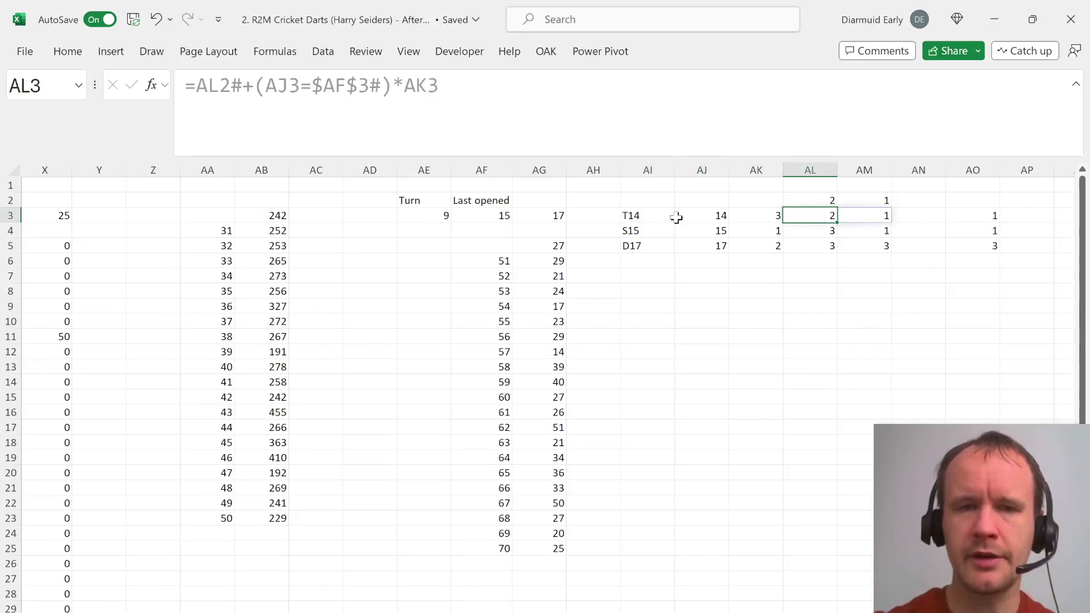
Return to the darts grid formula in B5, then move to the next worksheet
{"action": "scroll", "coordinate": [481, 242], "scroll_direction": "left", "scroll_amount": 8}
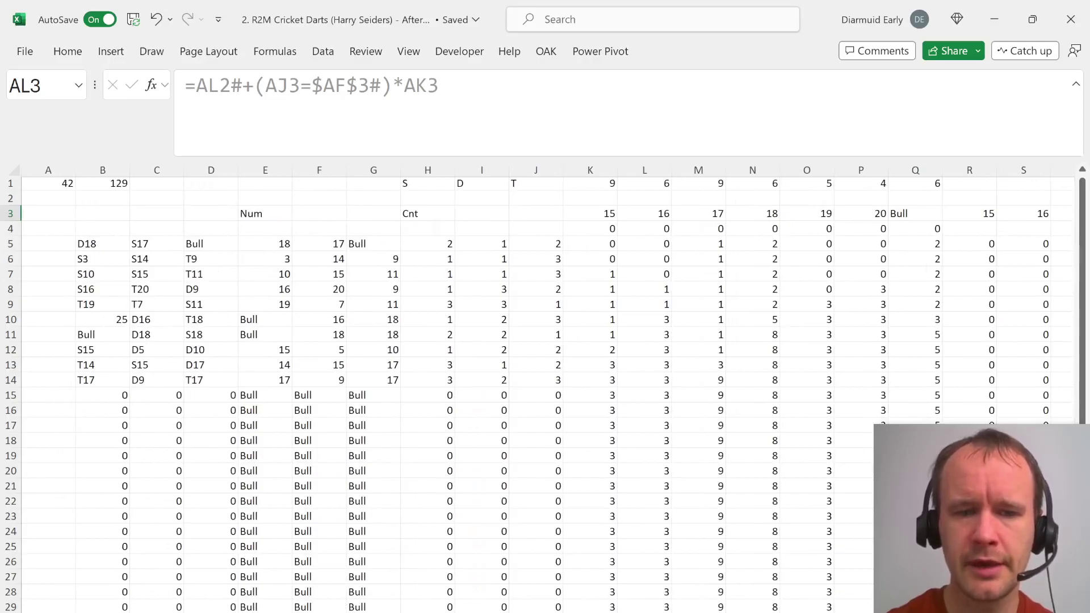
{"action": "left_click", "coordinate": [93, 245]}
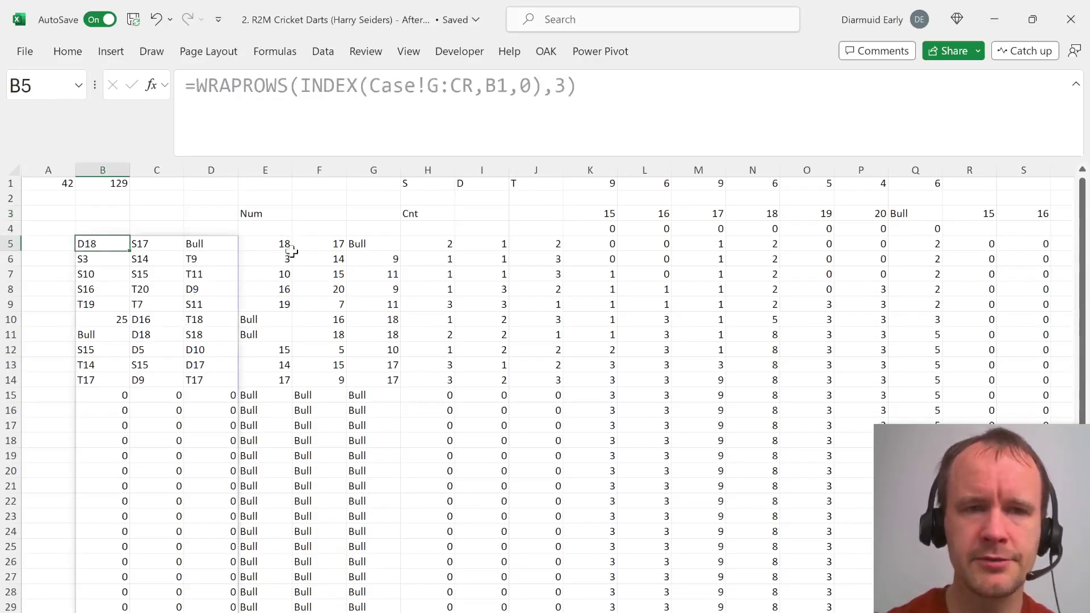
{"action": "key", "text": "ctrl+Page_Down"}
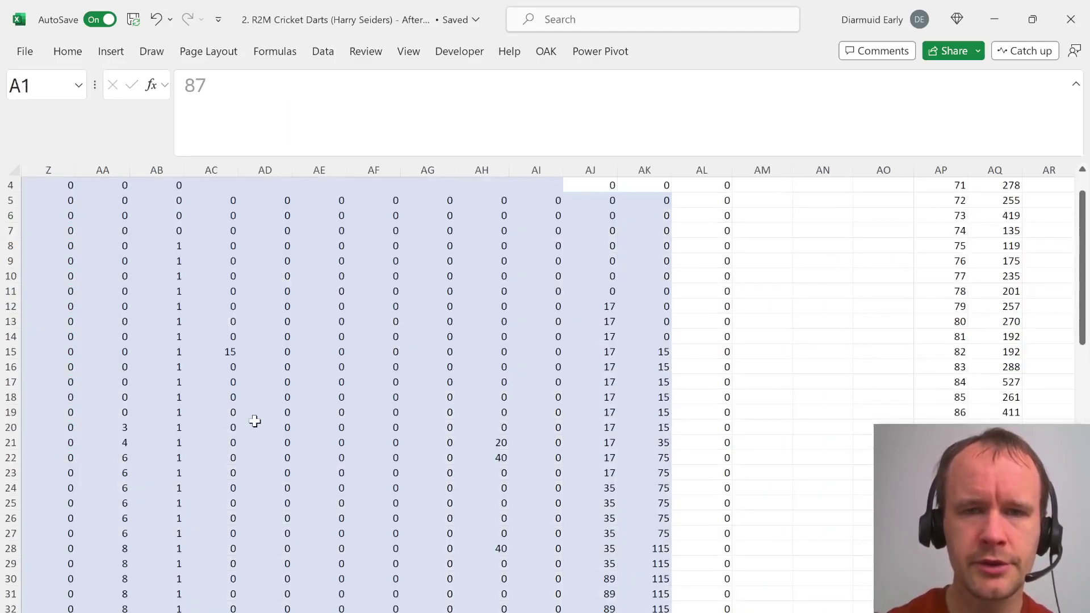
Review the dart-list formula in B5 and the running score grid formula in H5
{"action": "scroll", "coordinate": [255, 420], "scroll_direction": "left", "scroll_amount": 10}
{"action": "scroll", "coordinate": [255, 420], "scroll_direction": "down", "scroll_amount": 1}
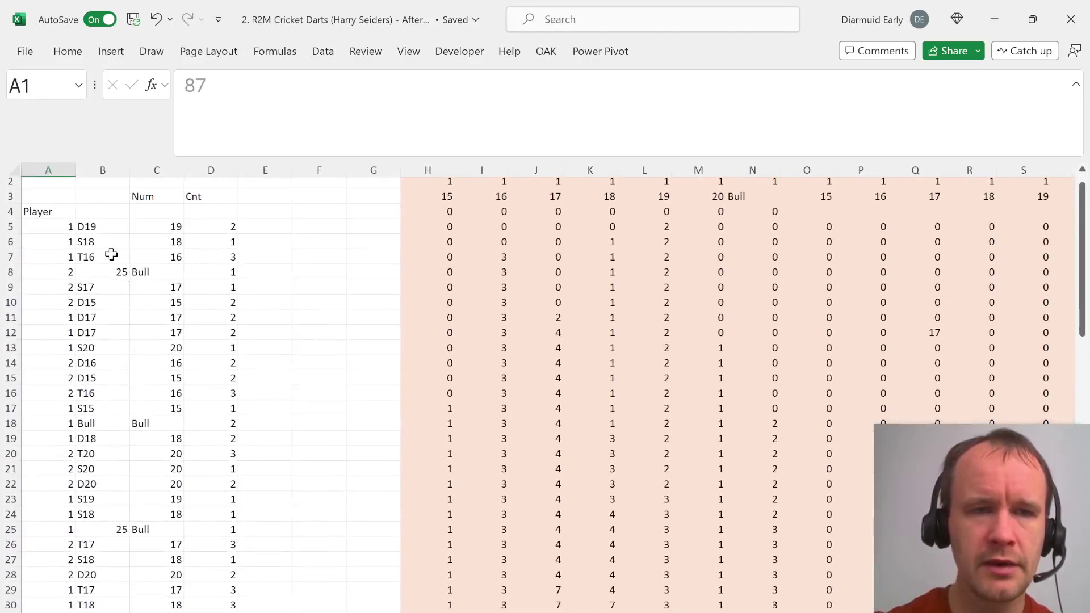
{"action": "left_click", "coordinate": [92, 228]}
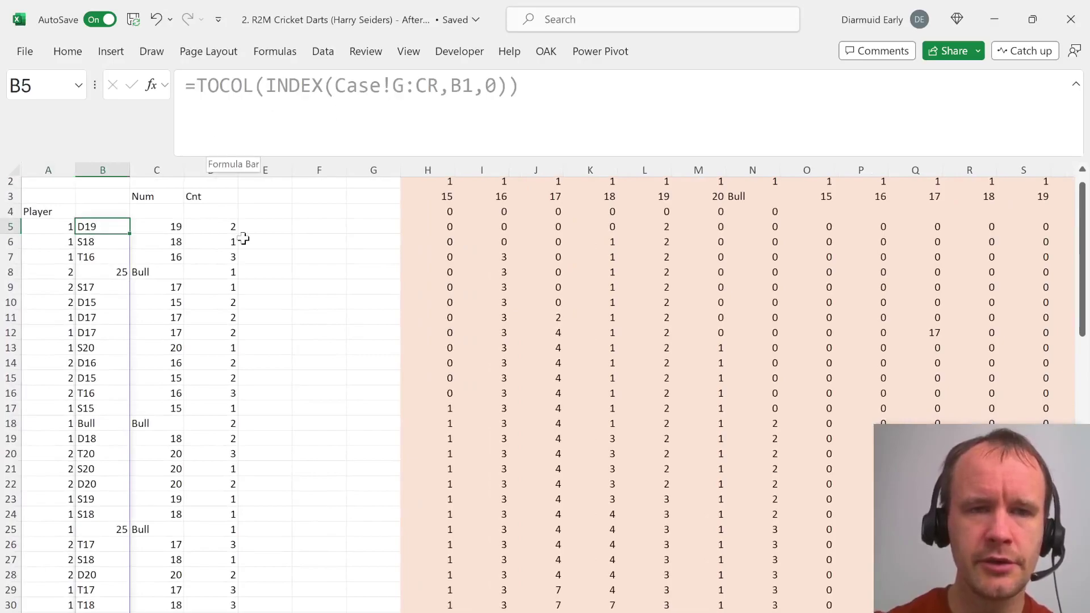
{"action": "left_click", "coordinate": [449, 227]}
{"action": "scroll", "coordinate": [710, 275], "scroll_direction": "right", "scroll_amount": 10}
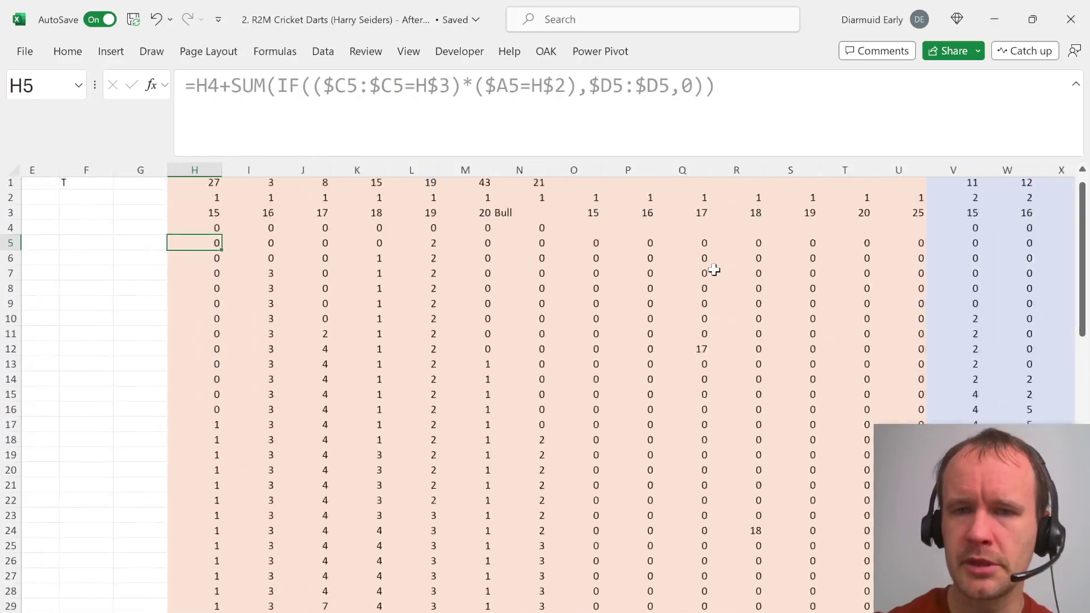
{"action": "scroll", "coordinate": [714, 270], "scroll_direction": "right", "scroll_amount": 2}
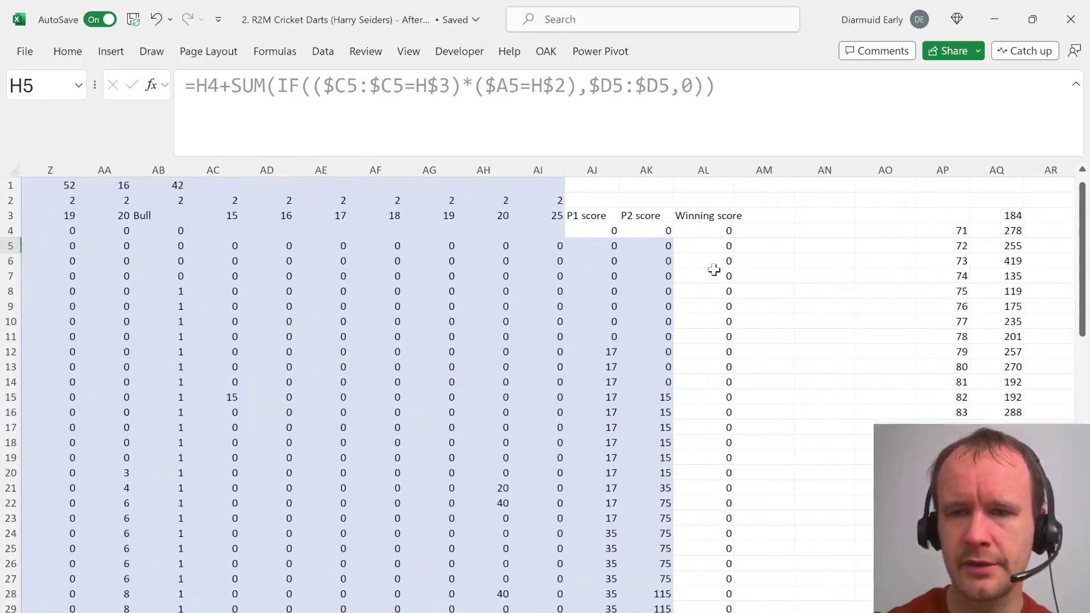
{"action": "scroll", "coordinate": [714, 269], "scroll_direction": "left", "scroll_amount": 12}
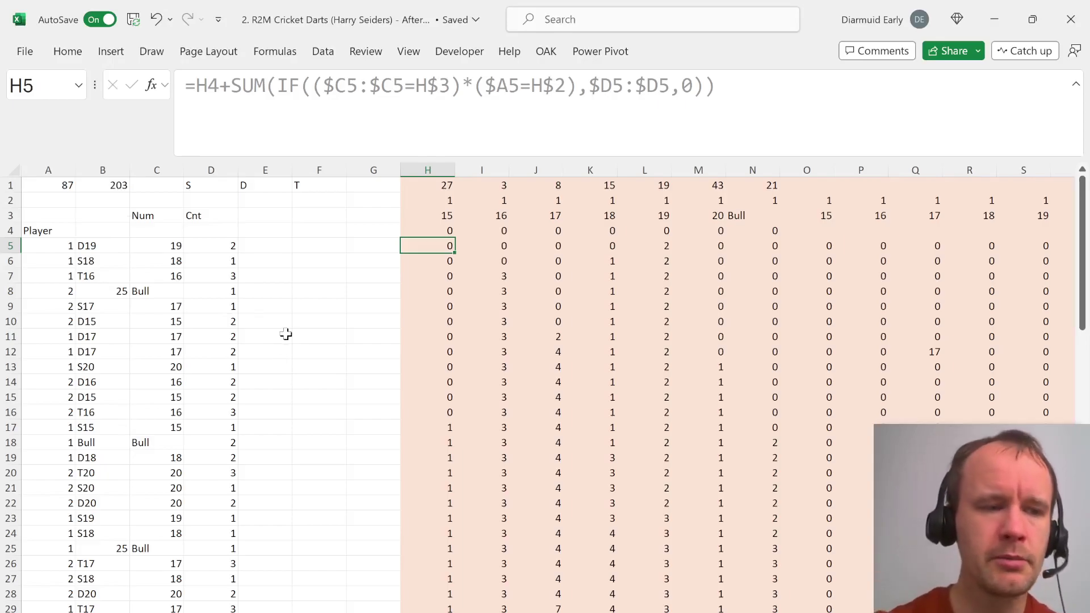
Bring the 3. R1A Lana Banana workbook to the front
{"action": "key", "text": "alt"}
{"action": "key", "text": "Escape"}
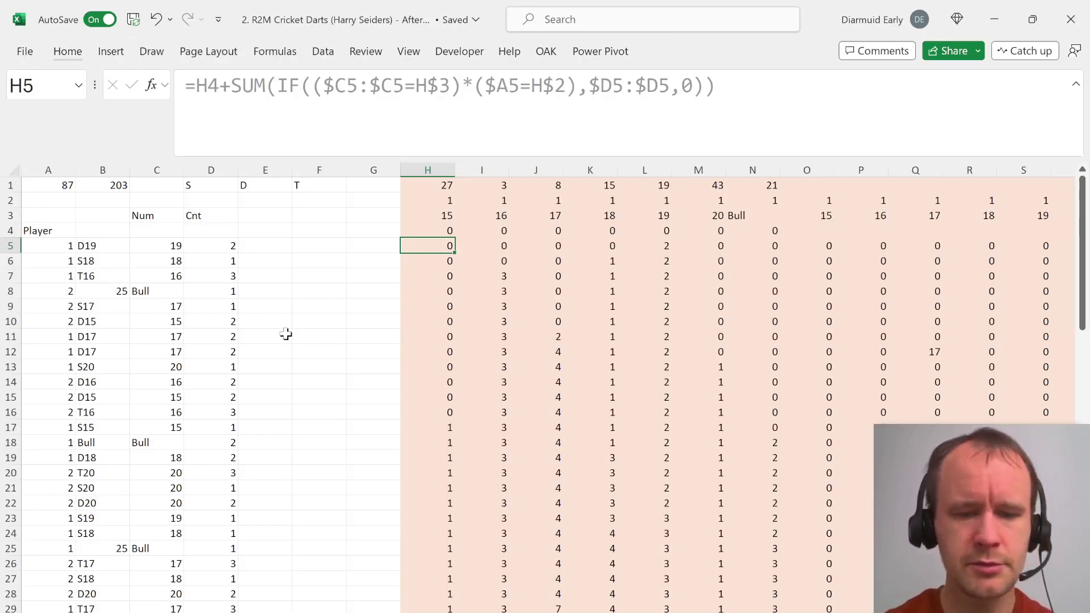
{"action": "key", "text": "alt"}
{"action": "key", "text": "f"}
{"action": "key", "text": "Escape"}
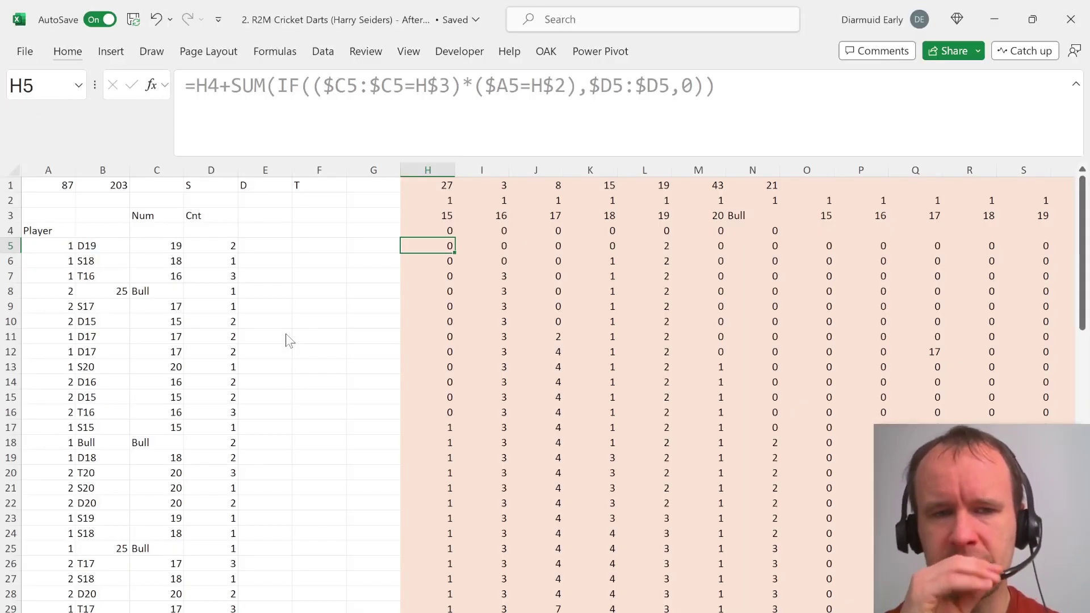
{"action": "key", "text": "ctrl+Tab"}
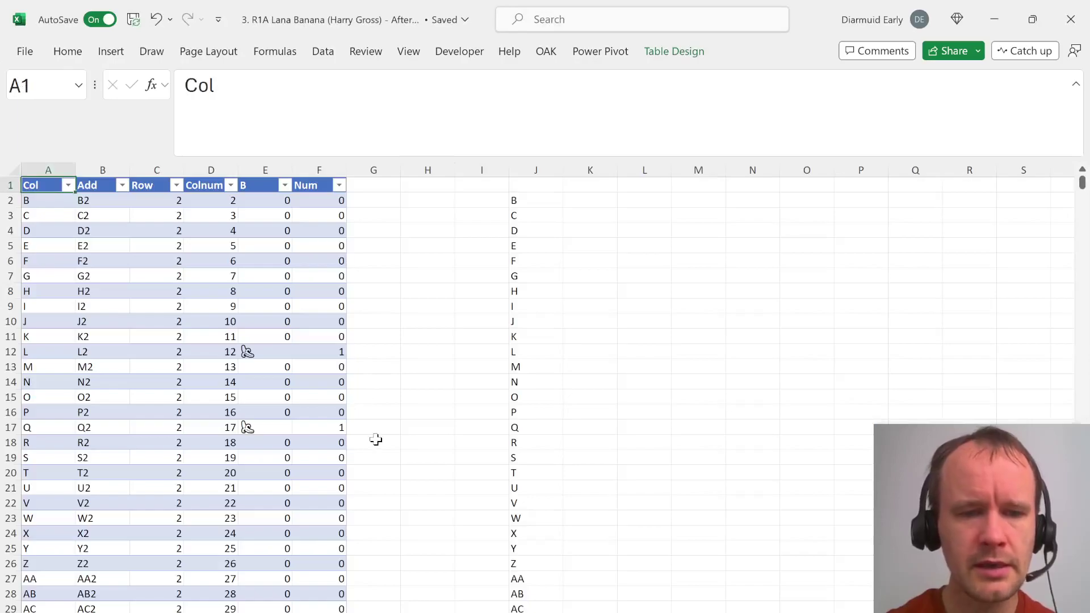
Go to the top of the instructions and bonus questions sheet and scroll through it
{"action": "key", "text": "ctrl+Page_Up"}
{"action": "key", "text": "ctrl+Page_Up"}
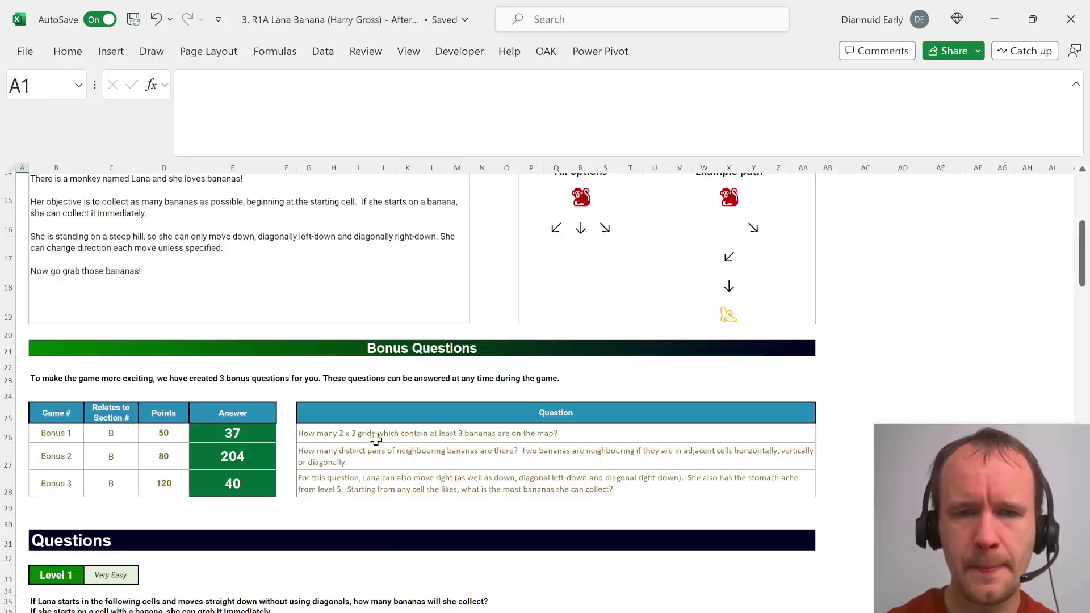
{"action": "key", "text": "ctrl+Home"}
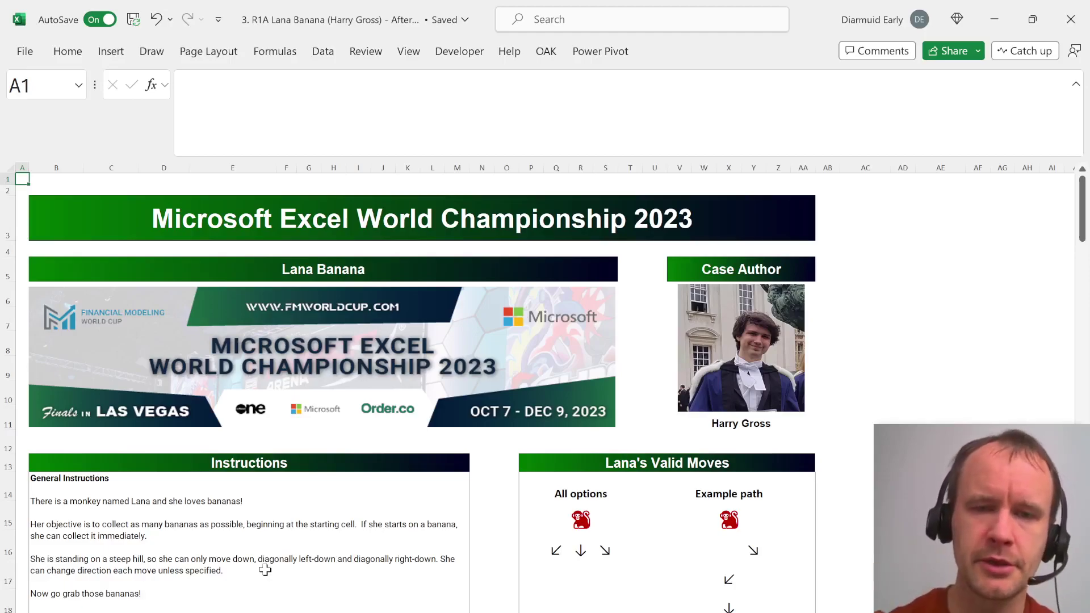
{"action": "scroll", "coordinate": [353, 510], "scroll_direction": "down", "scroll_amount": 15}
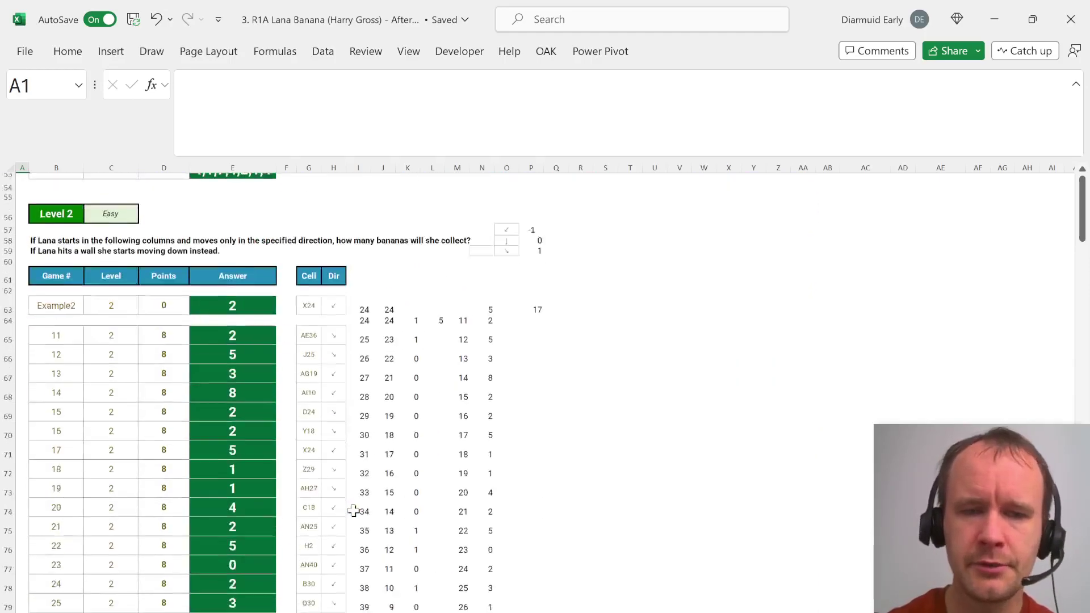
{"action": "scroll", "coordinate": [353, 511], "scroll_direction": "down", "scroll_amount": 20}
{"action": "scroll", "coordinate": [353, 511], "scroll_direction": "up", "scroll_amount": 20}
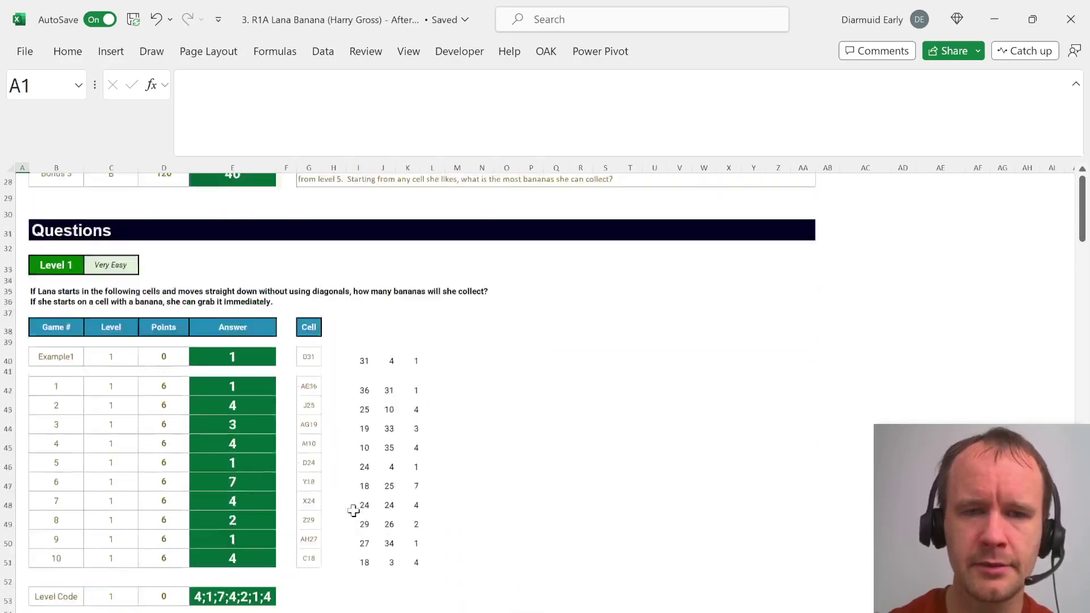
{"action": "scroll", "coordinate": [353, 511], "scroll_direction": "up", "scroll_amount": 4}
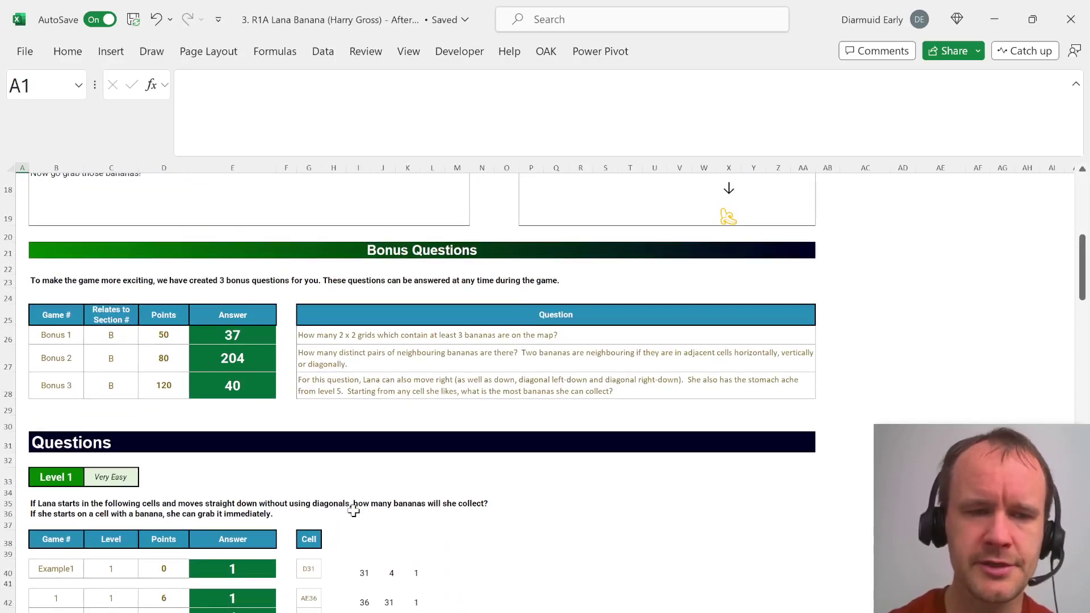
{"action": "scroll", "coordinate": [353, 510], "scroll_direction": "down", "scroll_amount": 4}
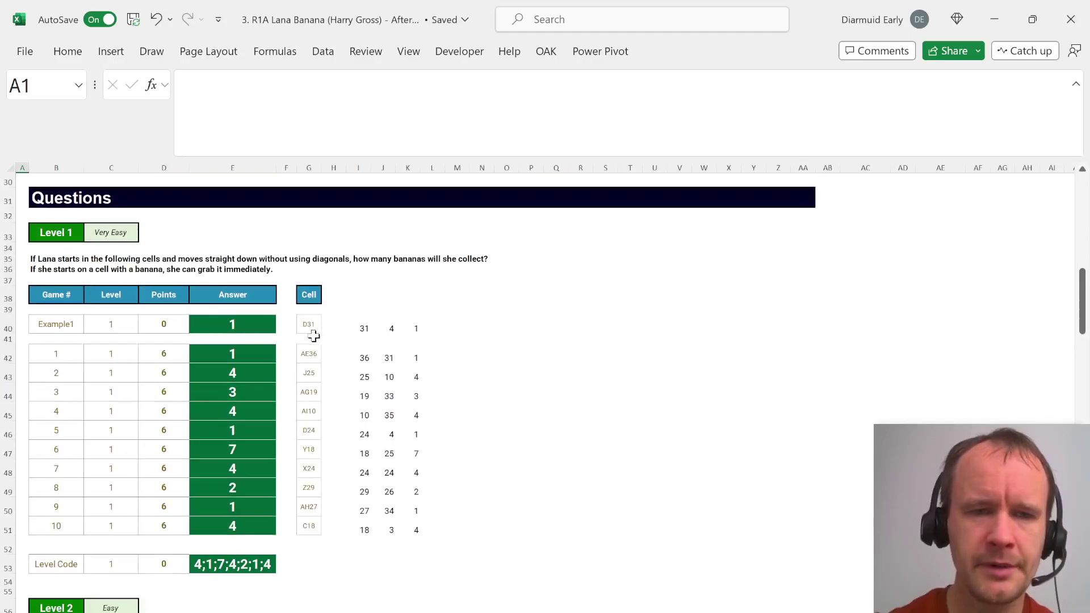
Inspect the first Level 1 and Level 2 answer formulas in E42 and E65
{"action": "left_click", "coordinate": [244, 358]}
{"action": "scroll", "coordinate": [261, 500], "scroll_direction": "down", "scroll_amount": 4}
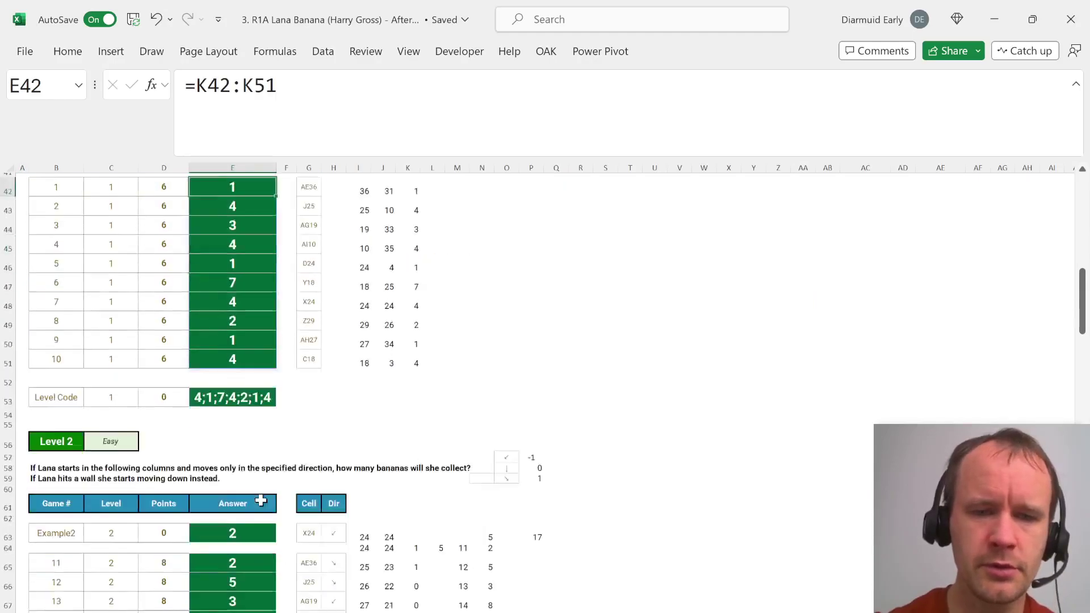
{"action": "scroll", "coordinate": [261, 501], "scroll_direction": "down", "scroll_amount": 3}
{"action": "left_click", "coordinate": [242, 399]}
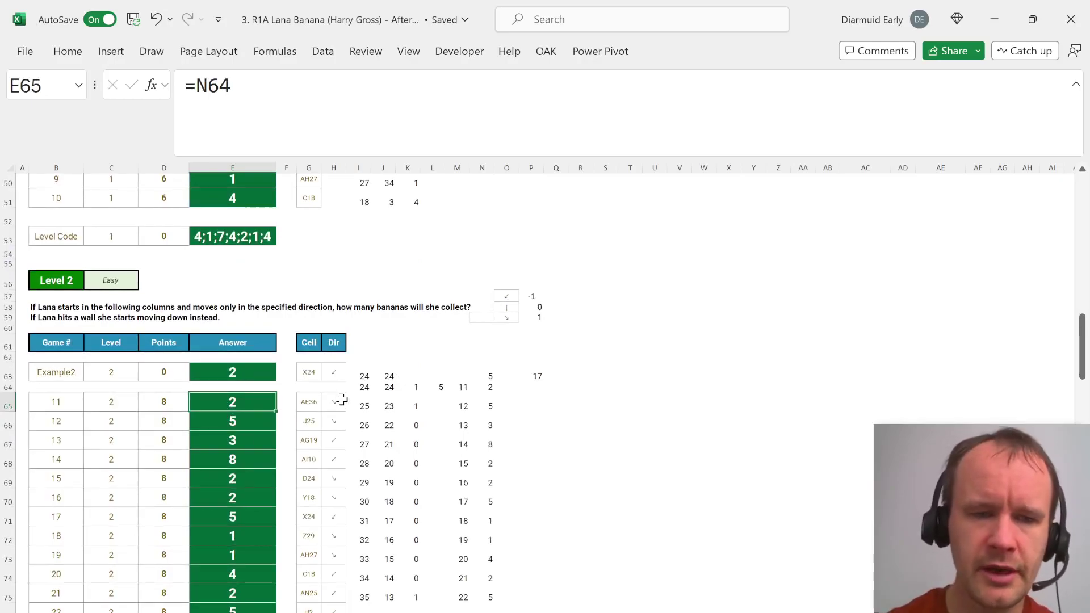
{"action": "scroll", "coordinate": [252, 577], "scroll_direction": "down", "scroll_amount": 2}
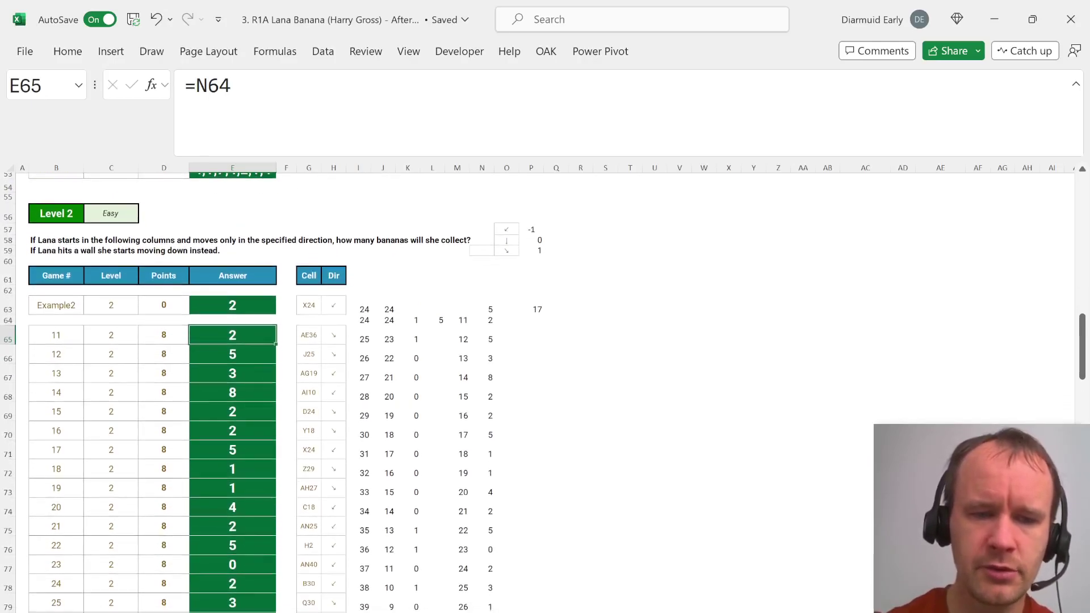
{"action": "key", "text": "ctrl+Page_Down"}
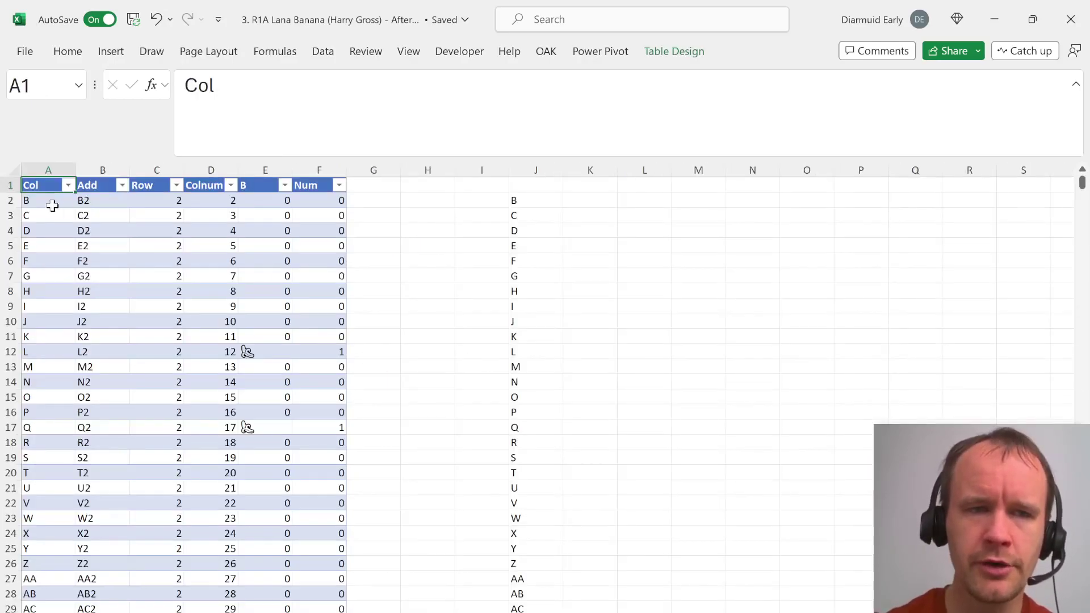
Try a structured-reference test formula =t[ in K6, then cancel it
{"action": "left_click", "coordinate": [42, 203]}
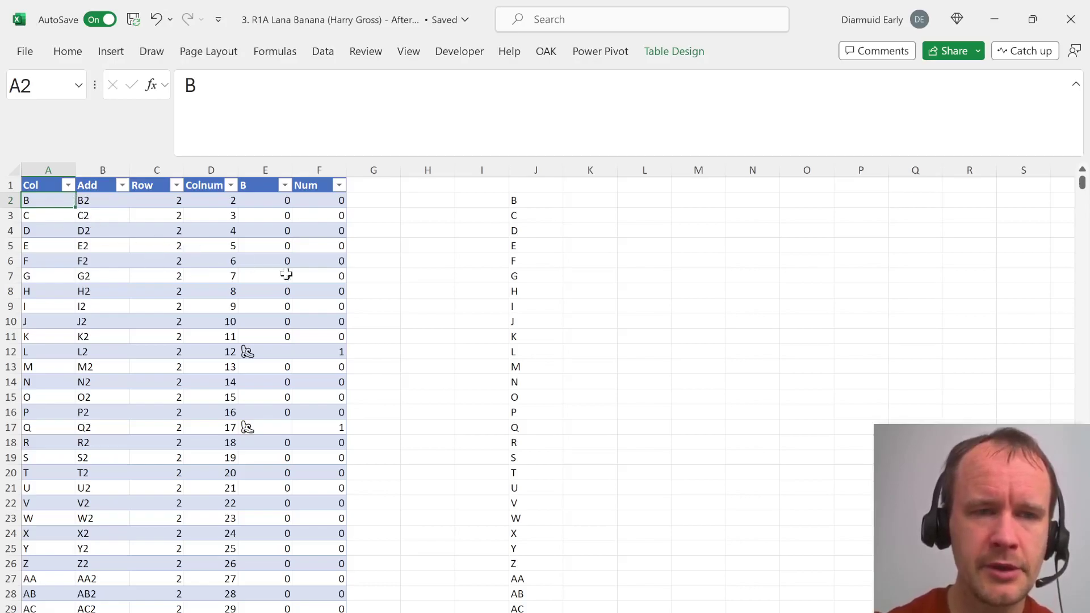
{"action": "left_click", "coordinate": [570, 255]}
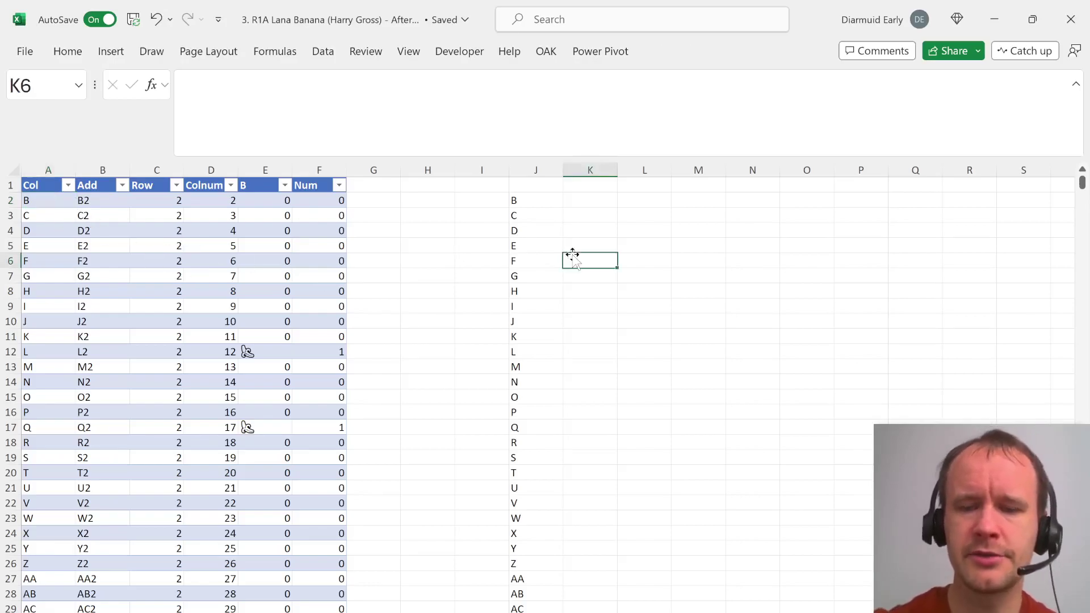
{"action": "type", "text": "=t"}
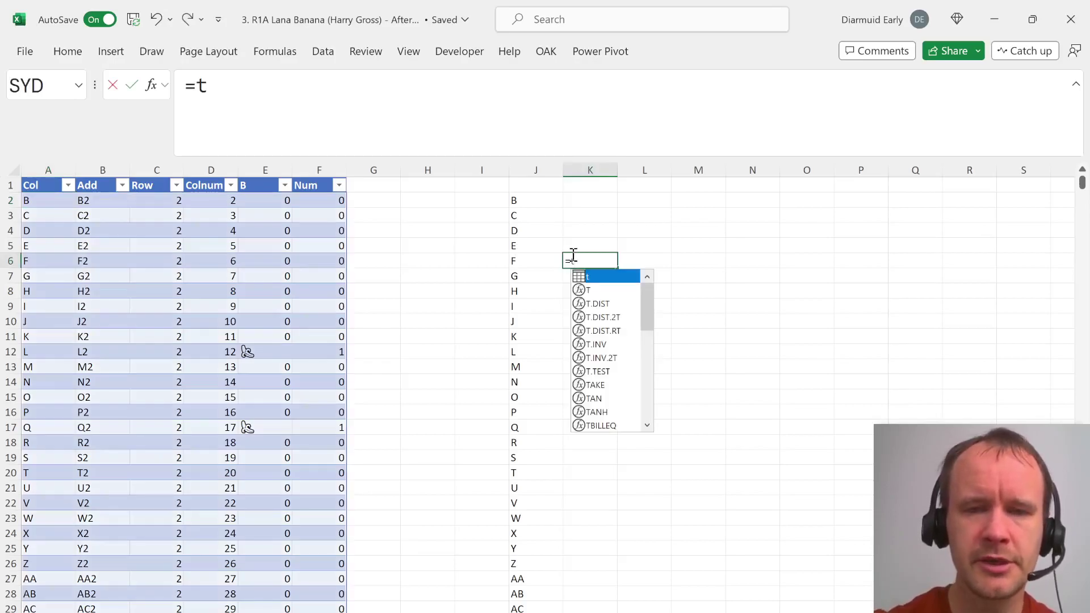
{"action": "type", "text": "["}
{"action": "key", "text": "Down"}
{"action": "key", "text": "Down"}
{"action": "key", "text": "Down"}
{"action": "key", "text": "Down"}
{"action": "key", "text": "Down"}
{"action": "key", "text": "Down"}
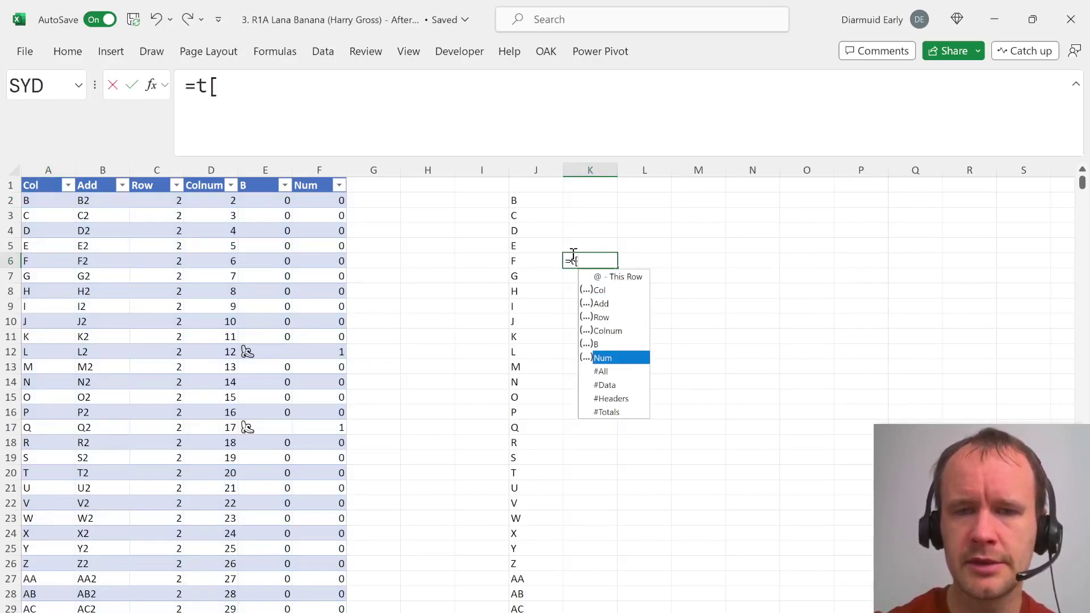
{"action": "key", "text": "Escape"}
{"action": "key", "text": "Escape"}
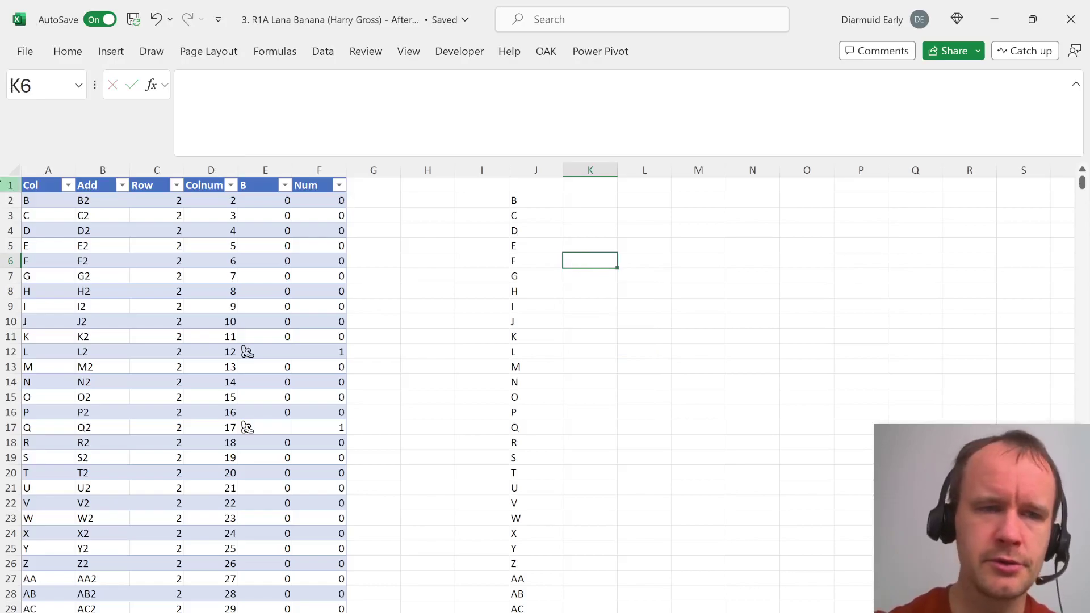
Select the whole map-cell table from the Col header to see its extent, then return
{"action": "left_click", "coordinate": [36, 185]}
{"action": "key", "text": "ctrl+shift+End"}
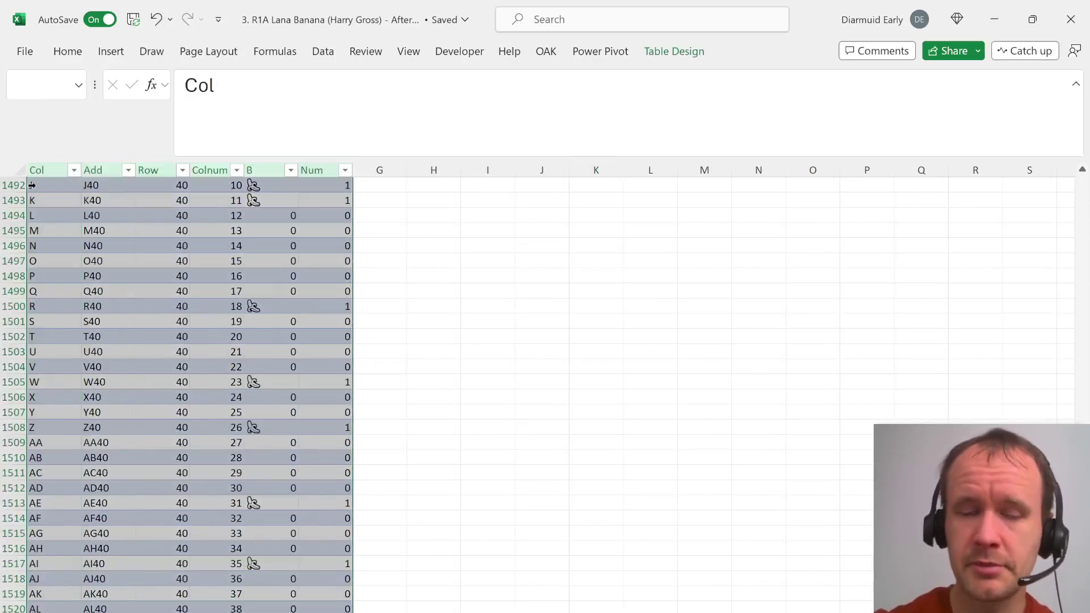
{"action": "key", "text": "ctrl+Home"}
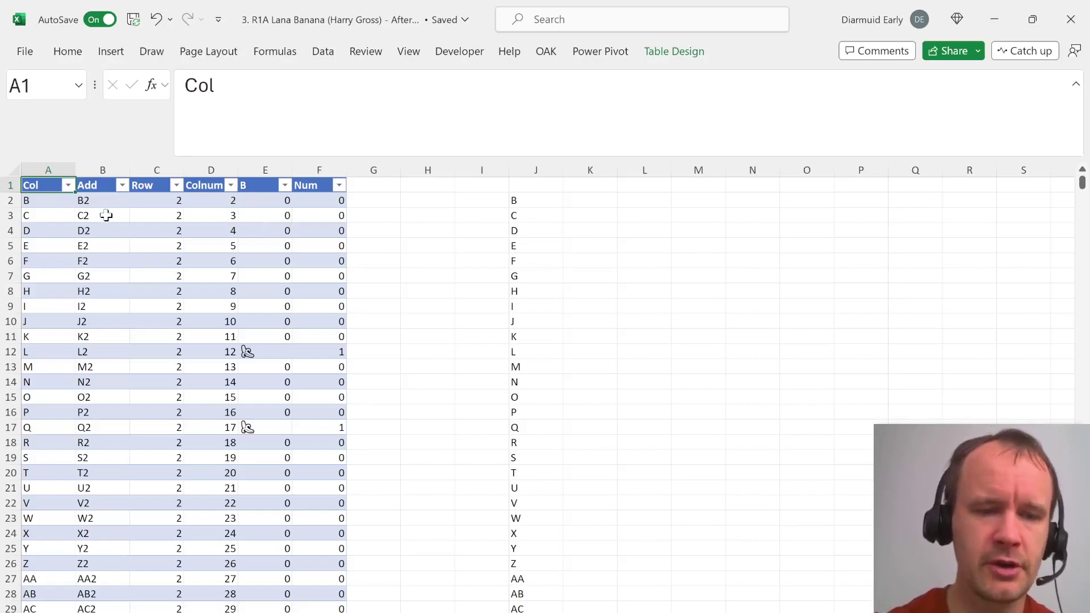
{"action": "key", "text": "ctrl+Page_Down"}
{"action": "key", "text": "ctrl+Page_Down"}
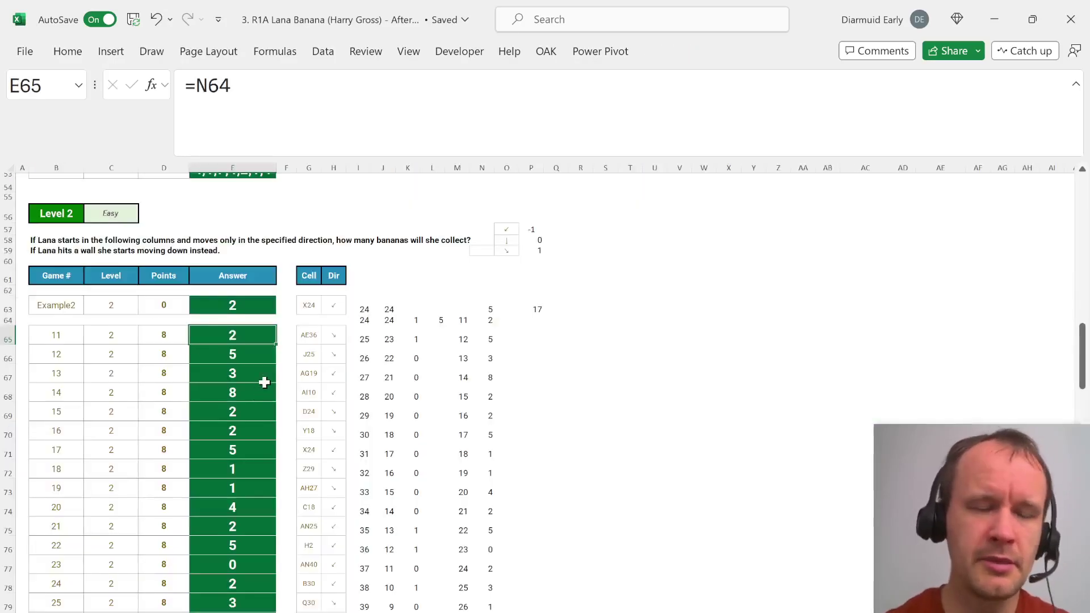
Scroll through the Level 1–3 answer tables, then return to the map-cell table sheet
{"action": "scroll", "coordinate": [264, 382], "scroll_direction": "up", "scroll_amount": 10}
{"action": "scroll", "coordinate": [274, 299], "scroll_direction": "down", "scroll_amount": 2}
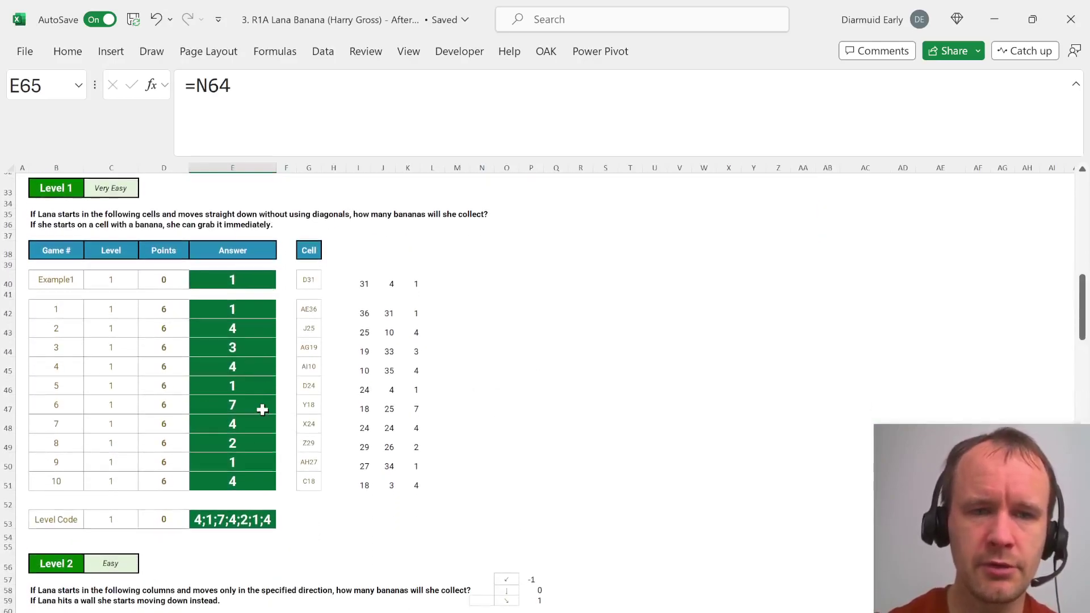
{"action": "scroll", "coordinate": [262, 409], "scroll_direction": "down", "scroll_amount": 11}
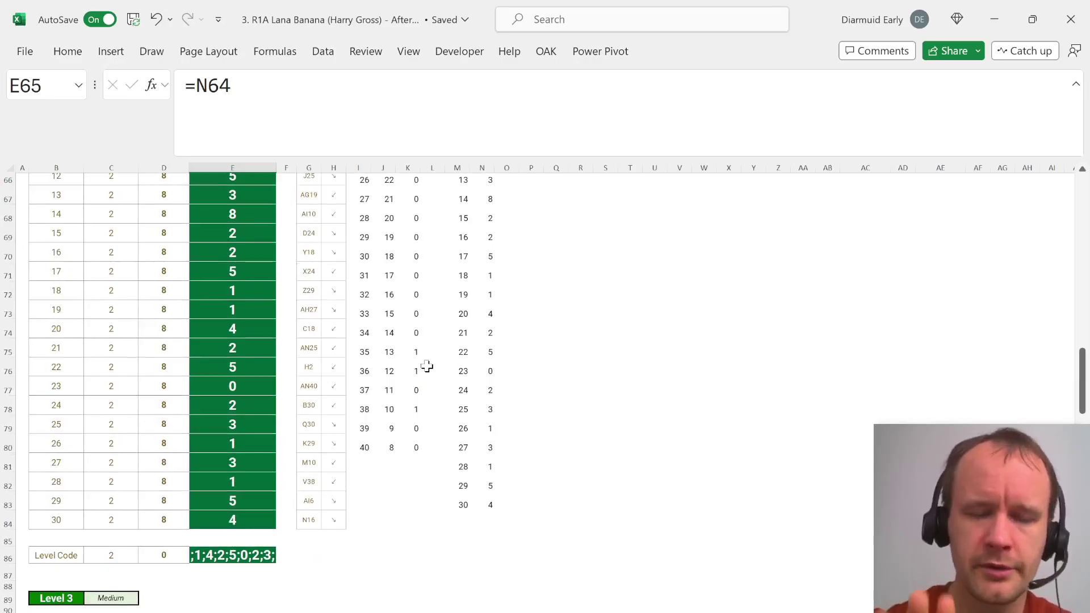
{"action": "scroll", "coordinate": [426, 366], "scroll_direction": "down", "scroll_amount": 3}
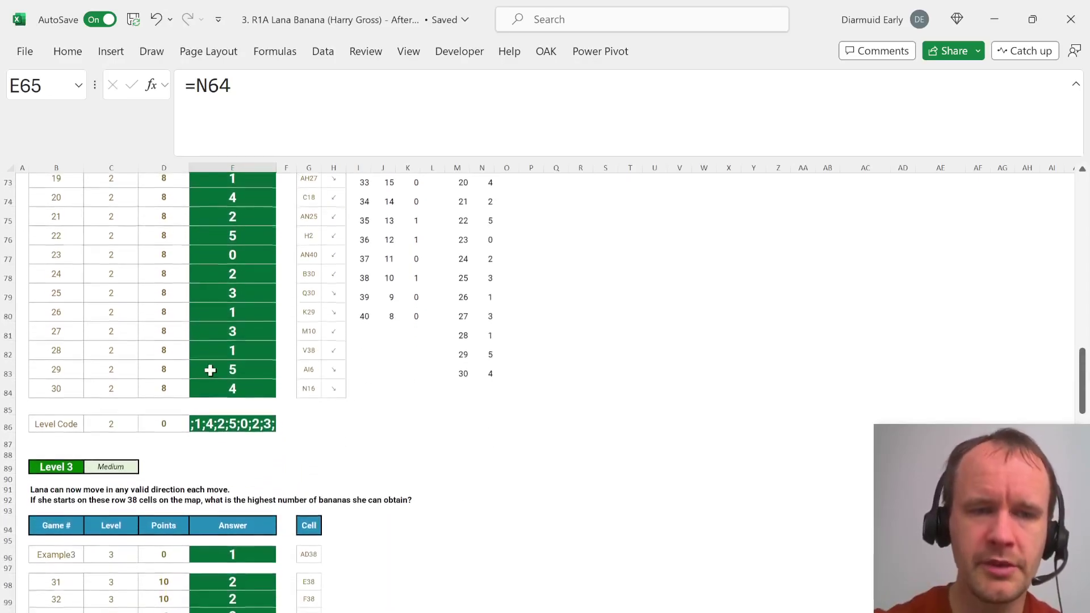
{"action": "scroll", "coordinate": [251, 364], "scroll_direction": "down", "scroll_amount": 5}
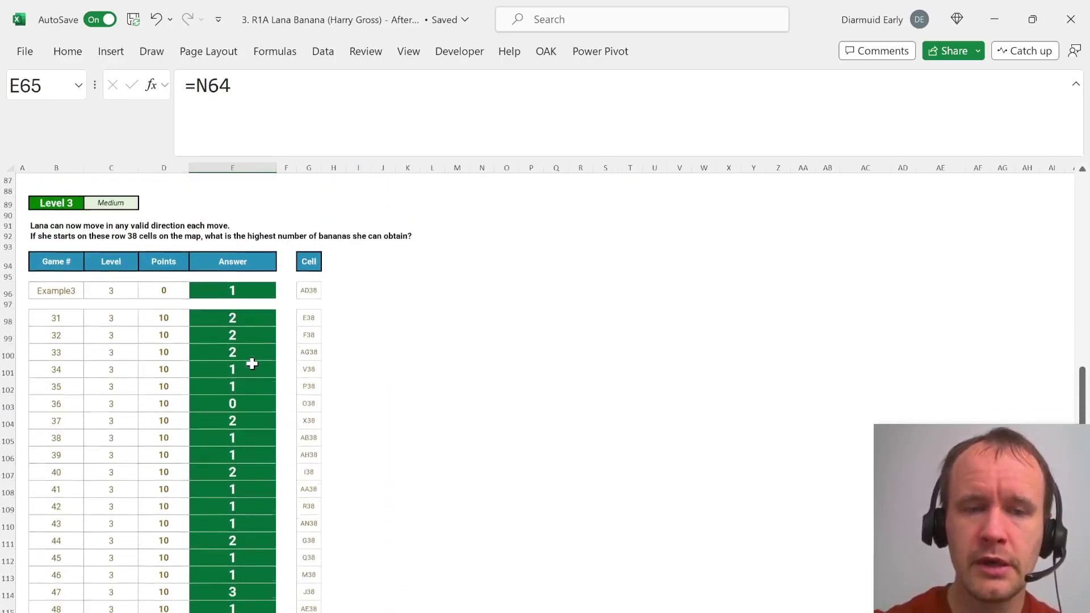
{"action": "scroll", "coordinate": [291, 329], "scroll_direction": "up", "scroll_amount": 2}
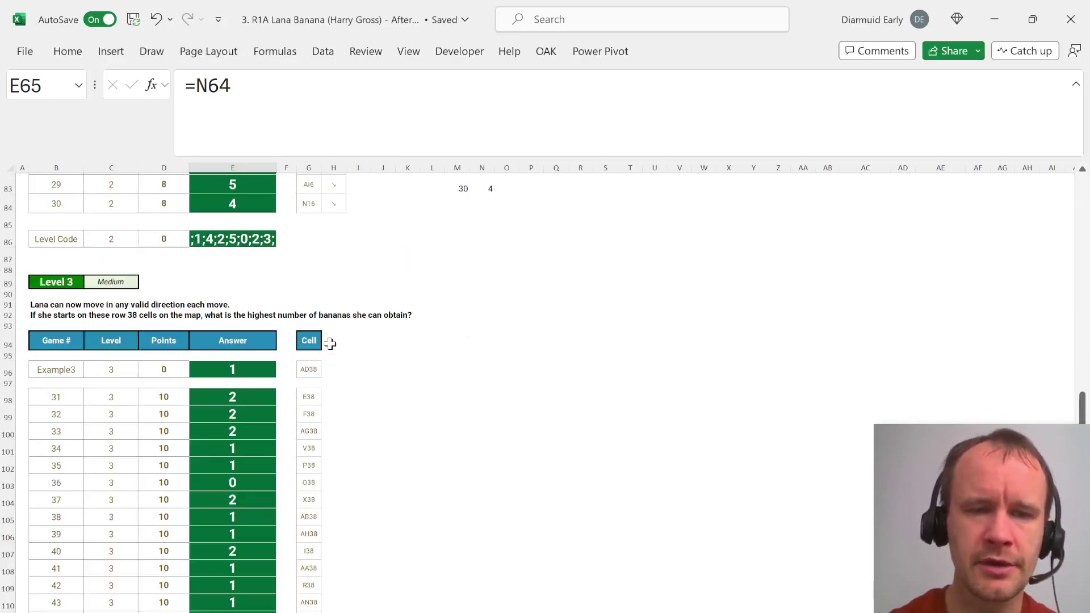
{"action": "scroll", "coordinate": [330, 343], "scroll_direction": "up", "scroll_amount": 10}
{"action": "scroll", "coordinate": [330, 343], "scroll_direction": "up", "scroll_amount": 4}
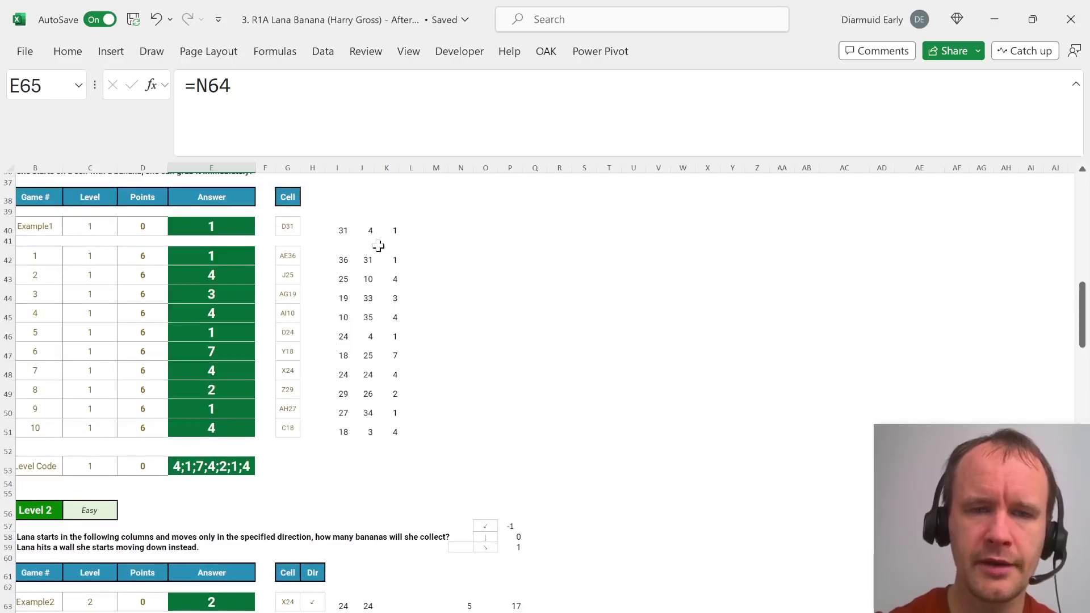
{"action": "key", "text": "ctrl+Page_Down"}
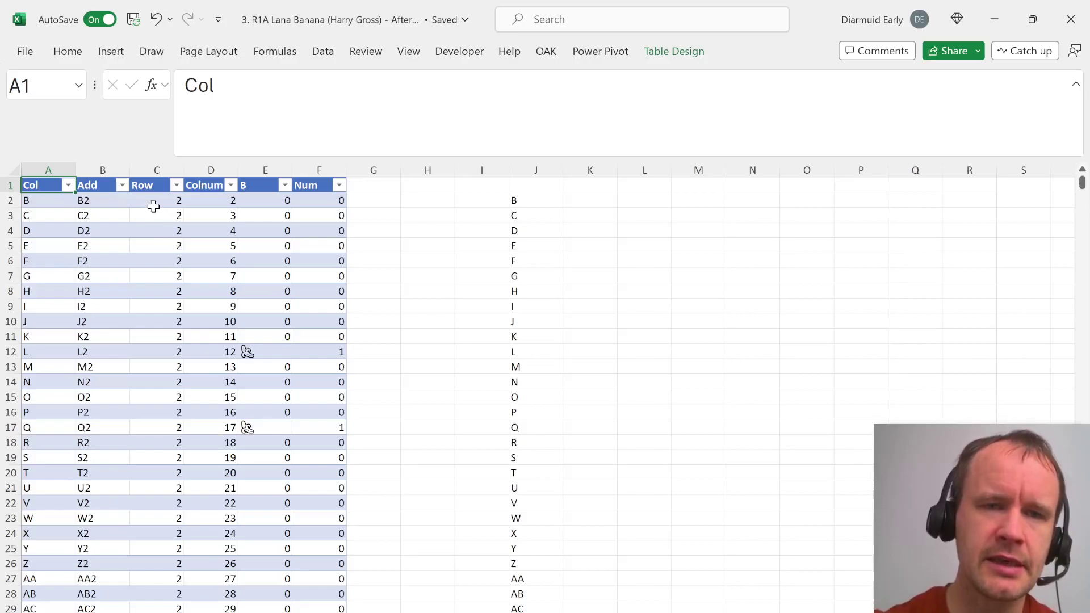
Rewrite D2's Colnum formula as CODE of the row's Col letter minus CODE("A")
{"action": "left_click", "coordinate": [203, 202]}
{"action": "left_click", "coordinate": [47, 203]}
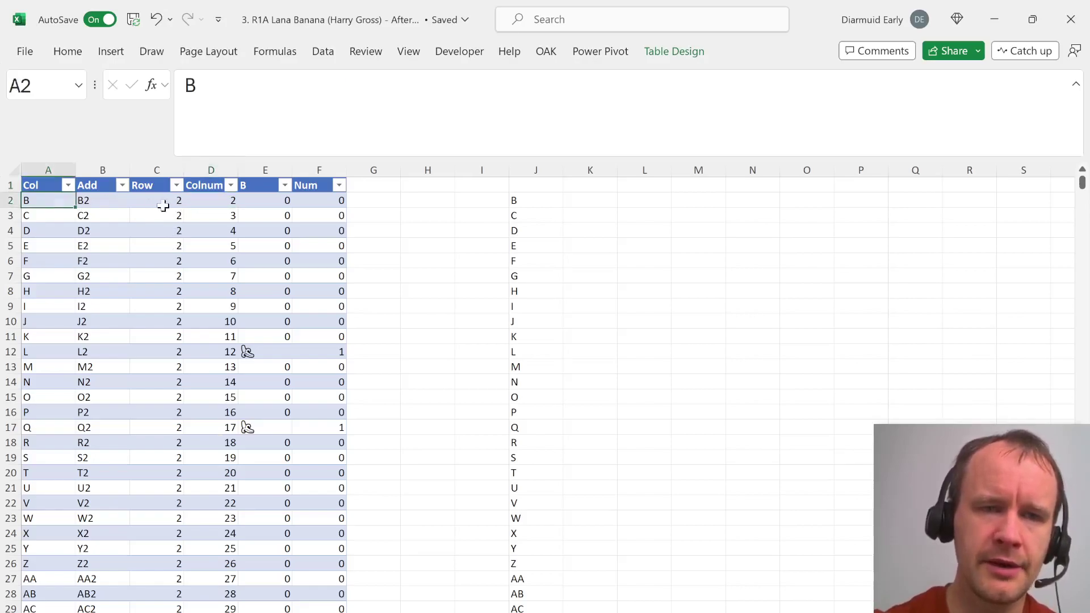
{"action": "left_click", "coordinate": [205, 201]}
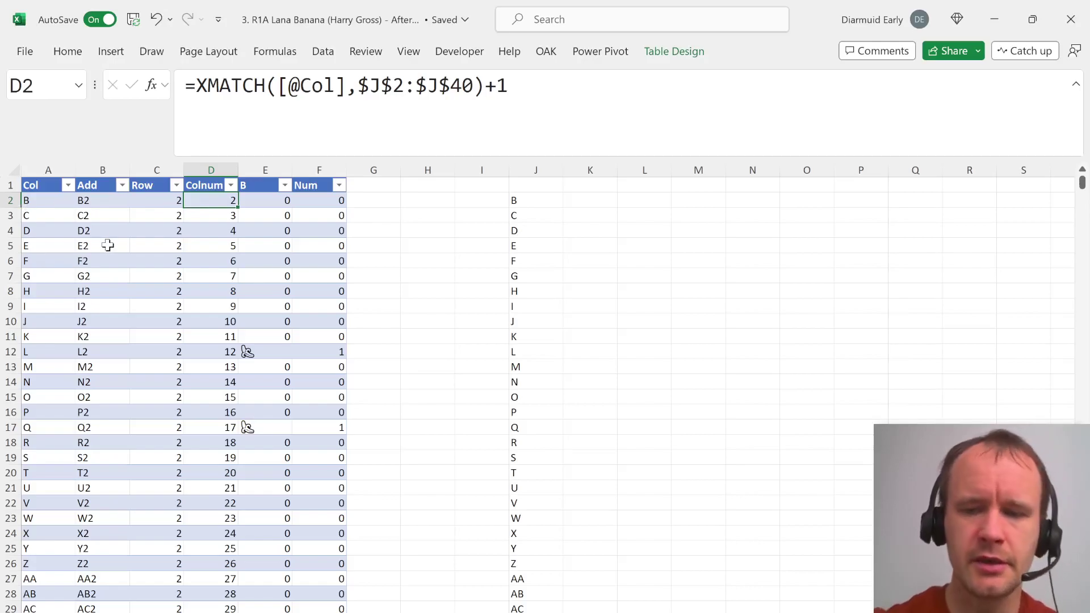
{"action": "type", "text": "=code"}
{"action": "key", "text": "Tab"}
{"action": "key", "text": "Left"}
{"action": "key", "text": "Left"}
{"action": "key", "text": "Left"}
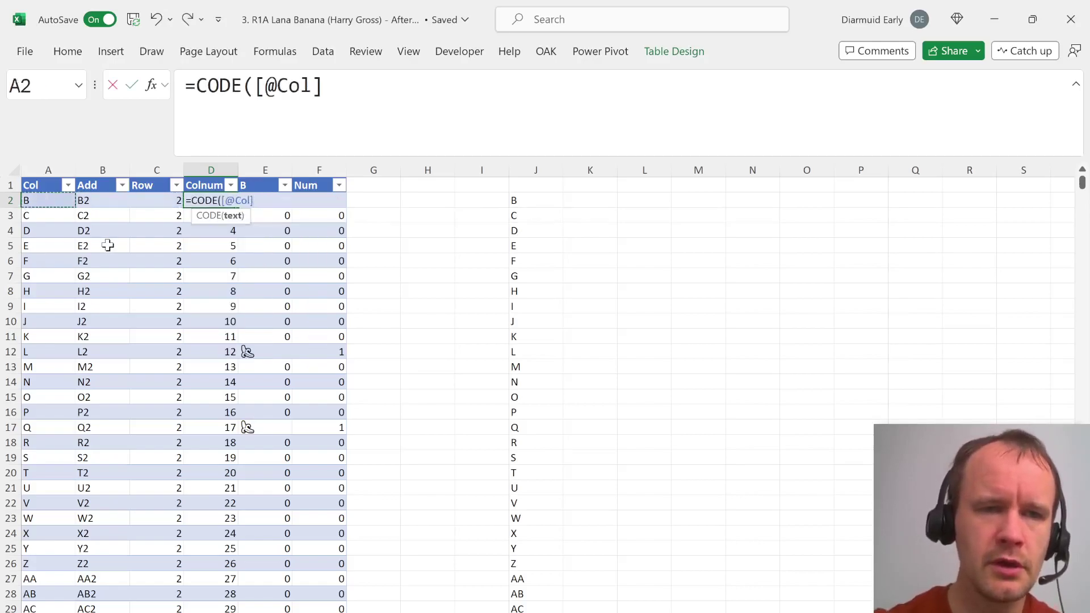
{"action": "type", "text": ")-code"}
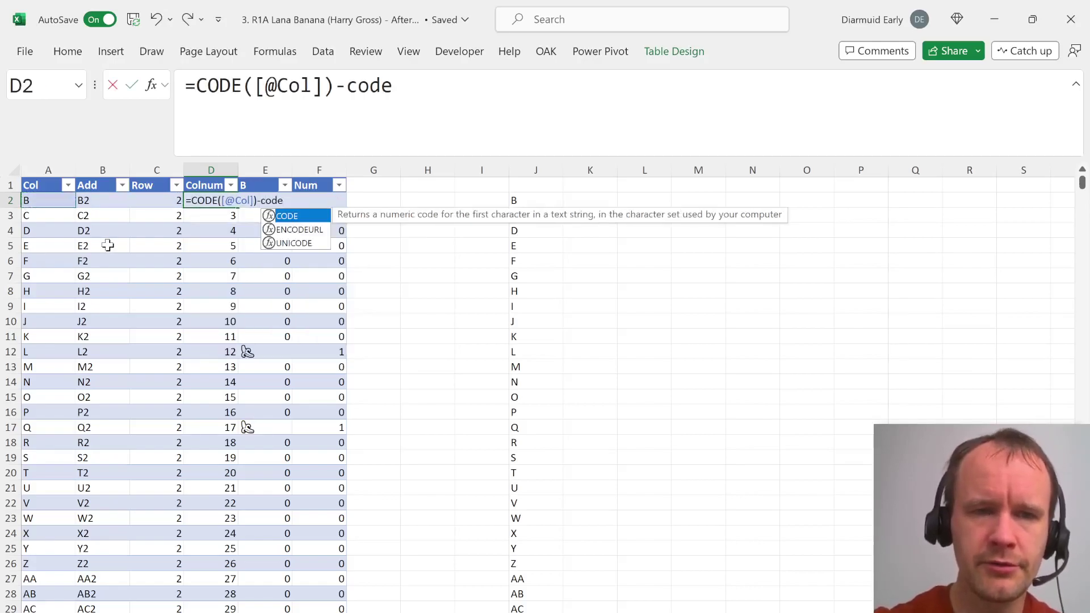
{"action": "key", "text": "Tab"}
{"action": "type", "text": "\"A\")"}
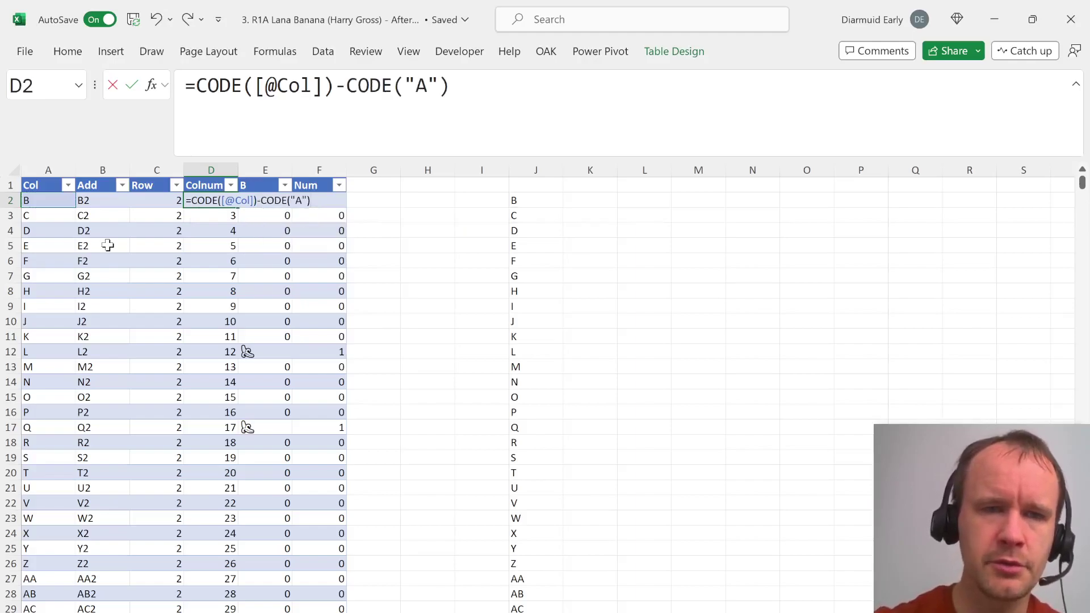
{"action": "key", "text": "Return"}
Check the new Colnum results, selecting the zero values from AA in rows 27–40
{"action": "key", "text": "Up"}
{"action": "key", "text": "shift+Down"}
{"action": "key", "text": "shift+Down"}
{"action": "key", "text": "shift+Down"}
{"action": "key", "text": "shift+Down"}
{"action": "key", "text": "shift+Down"}
{"action": "key", "text": "shift+Down"}
{"action": "key", "text": "shift+Down"}
{"action": "key", "text": "shift+Down"}
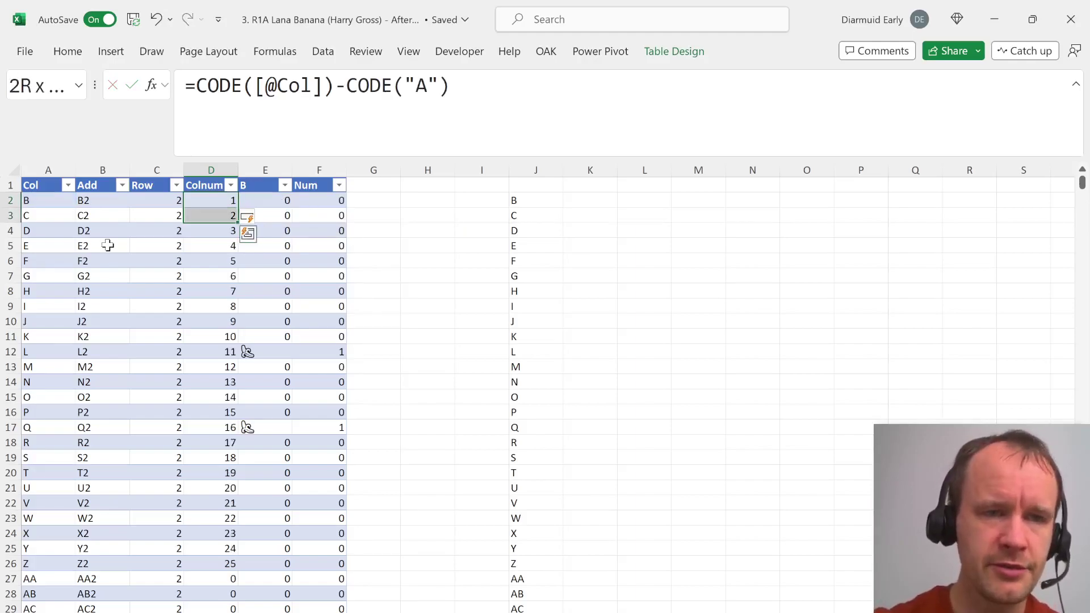
{"action": "key", "text": "Down"}
{"action": "key", "text": "Down"}
{"action": "key", "text": "Down"}
{"action": "key", "text": "Down"}
{"action": "key", "text": "Down"}
{"action": "key", "text": "Down"}
{"action": "key", "text": "Down"}
{"action": "key", "text": "Down"}
{"action": "key", "text": "Down"}
{"action": "key", "text": "Down"}
{"action": "key", "text": "Down"}
{"action": "key", "text": "Down"}
{"action": "key", "text": "Down"}
{"action": "key", "text": "Down"}
{"action": "key", "text": "Down"}
{"action": "key", "text": "Down"}
{"action": "key", "text": "Down"}
{"action": "key", "text": "Down"}
{"action": "key", "text": "Down"}
{"action": "key", "text": "Down"}
{"action": "key", "text": "Down"}
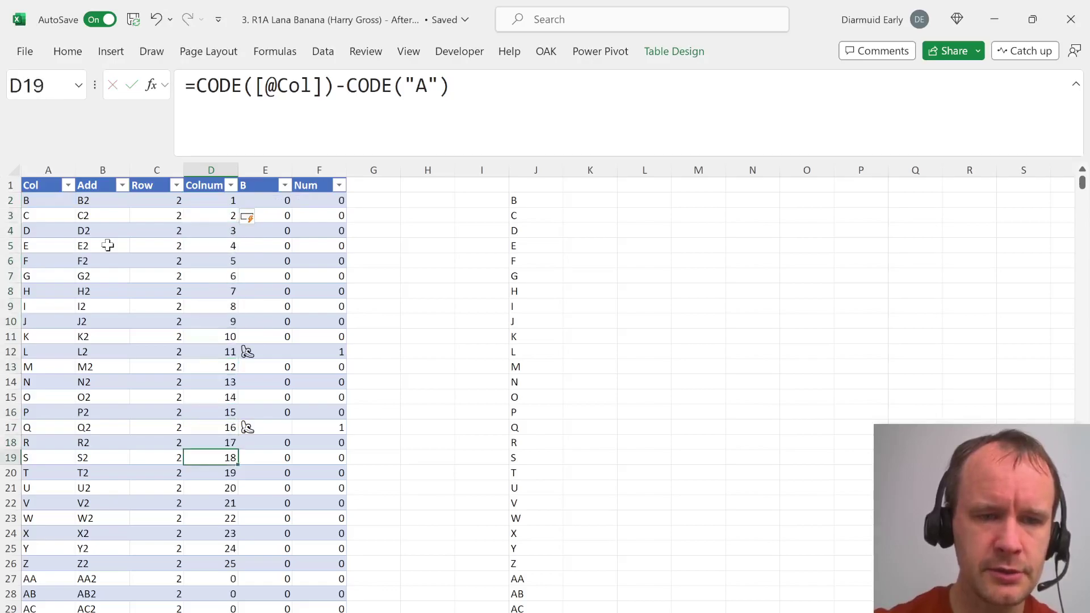
{"action": "key", "text": "Up"}
{"action": "key", "text": "shift+Down"}
{"action": "key", "text": "shift+Down"}
{"action": "key", "text": "shift+Down"}
{"action": "key", "text": "shift+Down"}
{"action": "key", "text": "shift+Down"}
{"action": "key", "text": "shift+Down"}
{"action": "key", "text": "shift+Down"}
{"action": "key", "text": "shift+Down"}
{"action": "key", "text": "shift+Down"}
{"action": "key", "text": "shift+Down"}
{"action": "key", "text": "shift+Down"}
{"action": "key", "text": "shift+Down"}
{"action": "key", "text": "shift+Down"}
{"action": "key", "text": "shift+Down"}
{"action": "key", "text": "shift+Down"}
{"action": "key", "text": "shift+Down"}
{"action": "key", "text": "shift+Down"}
{"action": "key", "text": "shift+Down"}
{"action": "key", "text": "shift+Down"}
{"action": "key", "text": "shift+Down"}
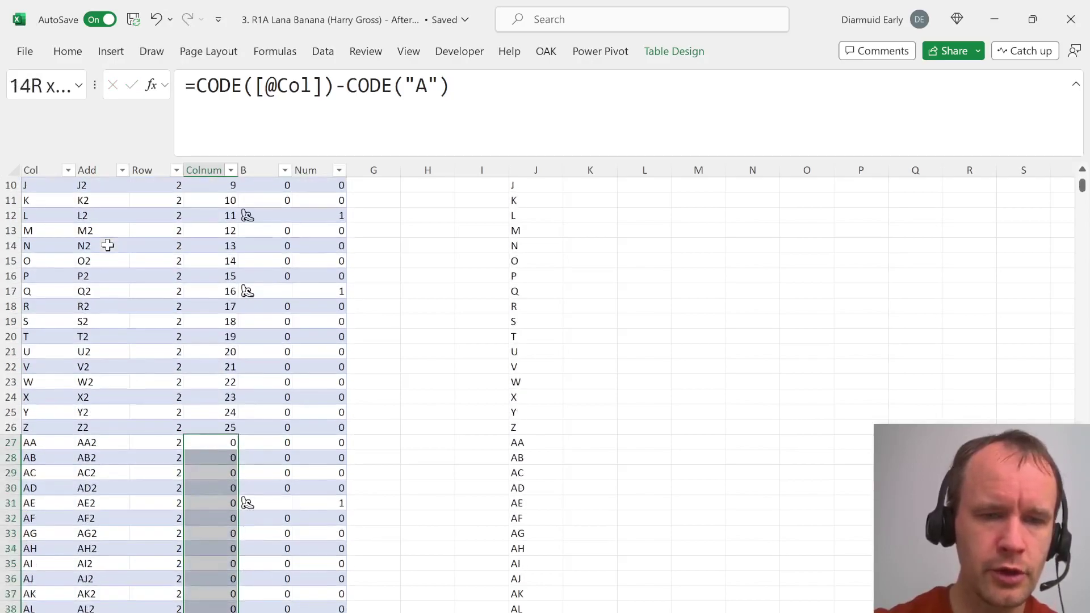
{"action": "key", "text": "shift+Up"}
{"action": "key", "text": "shift+Up"}
{"action": "key", "text": "shift+Up"}
{"action": "key", "text": "shift+Up"}
{"action": "key", "text": "shift+Up"}
{"action": "key", "text": "shift+Up"}
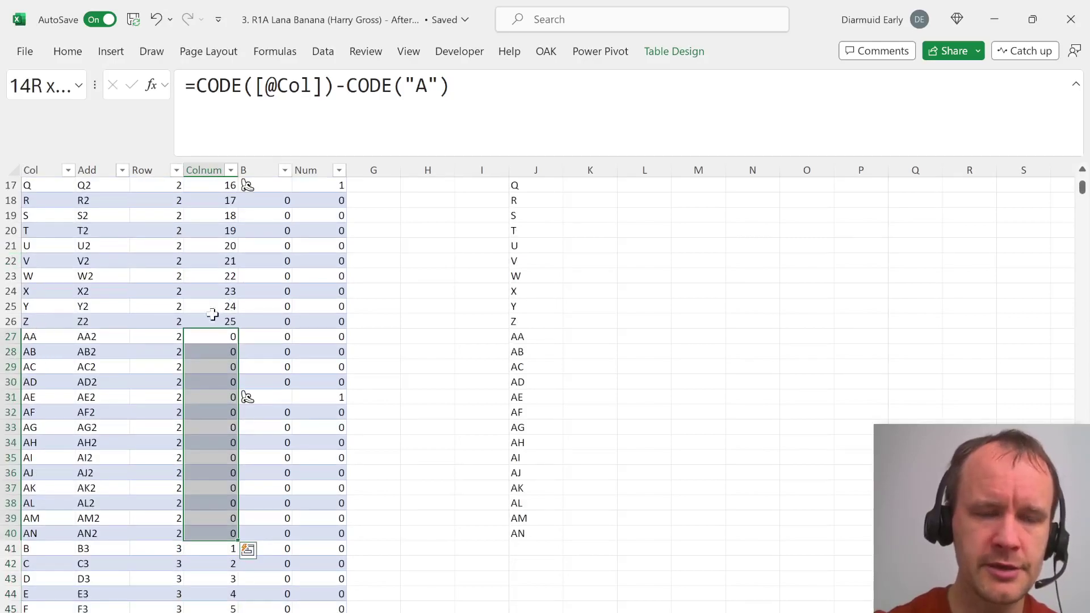
{"action": "scroll", "coordinate": [215, 388], "scroll_direction": "up", "scroll_amount": 1}
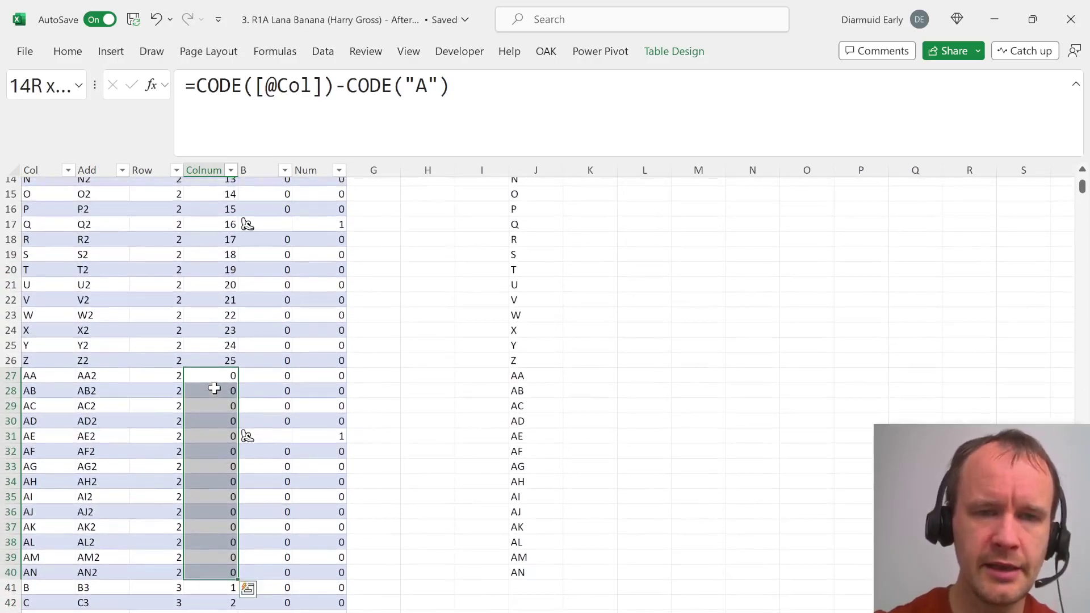
Restore the XMATCH lookup formula in column D and return to the table's first cell
{"action": "key", "text": "ctrl+z"}
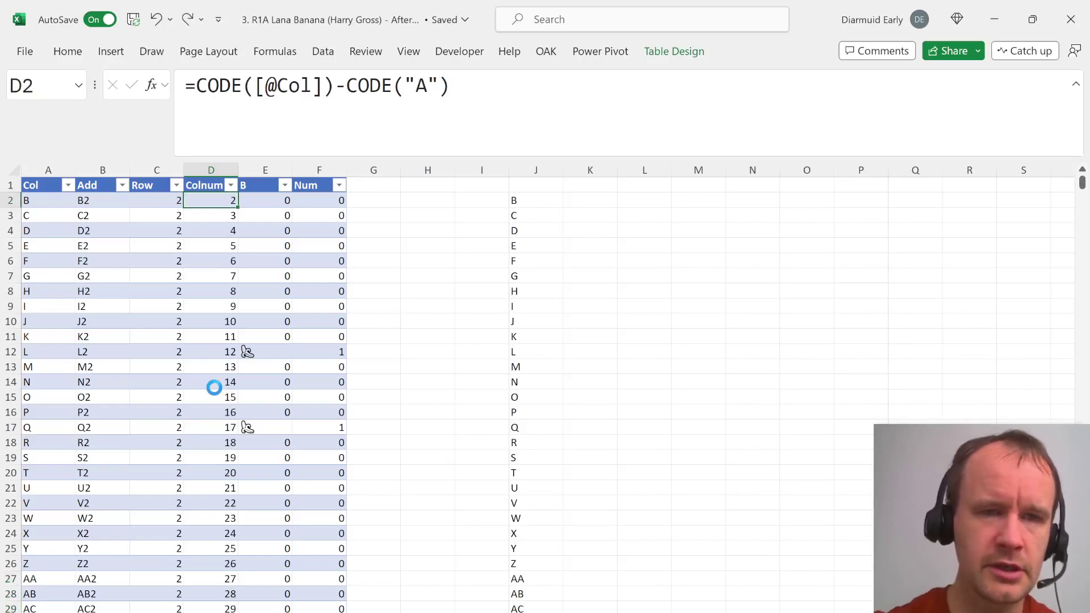
{"action": "key", "text": "ctrl+y"}
{"action": "key", "text": "Up"}
{"action": "key", "text": "ctrl+Left"}
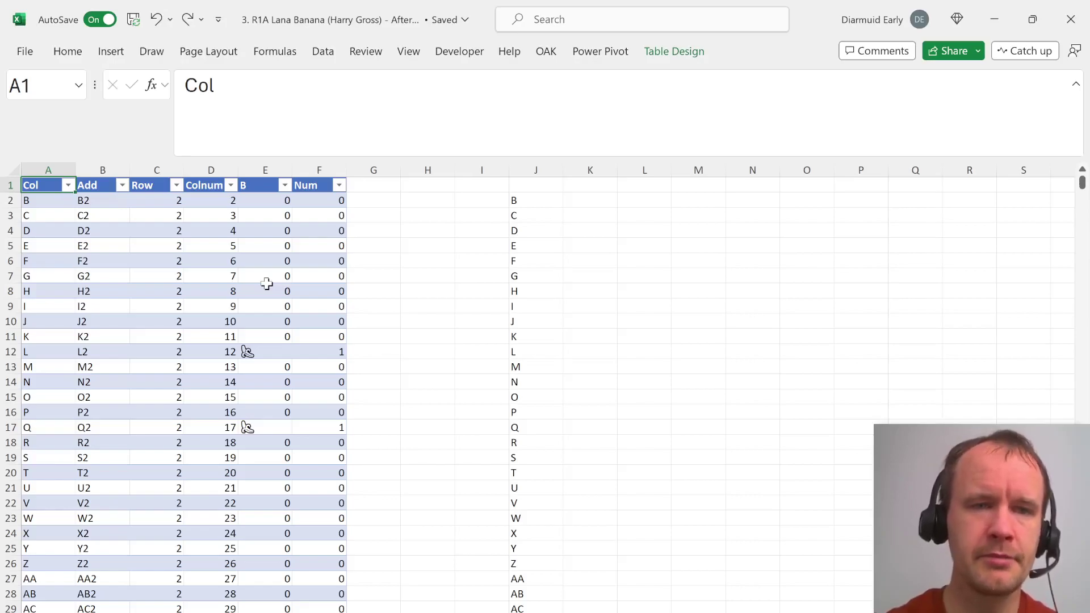
Inspect the Colnum lookup formula's range in D2 without changing it
{"action": "left_click", "coordinate": [216, 205]}
{"action": "left_click", "coordinate": [366, 114]}
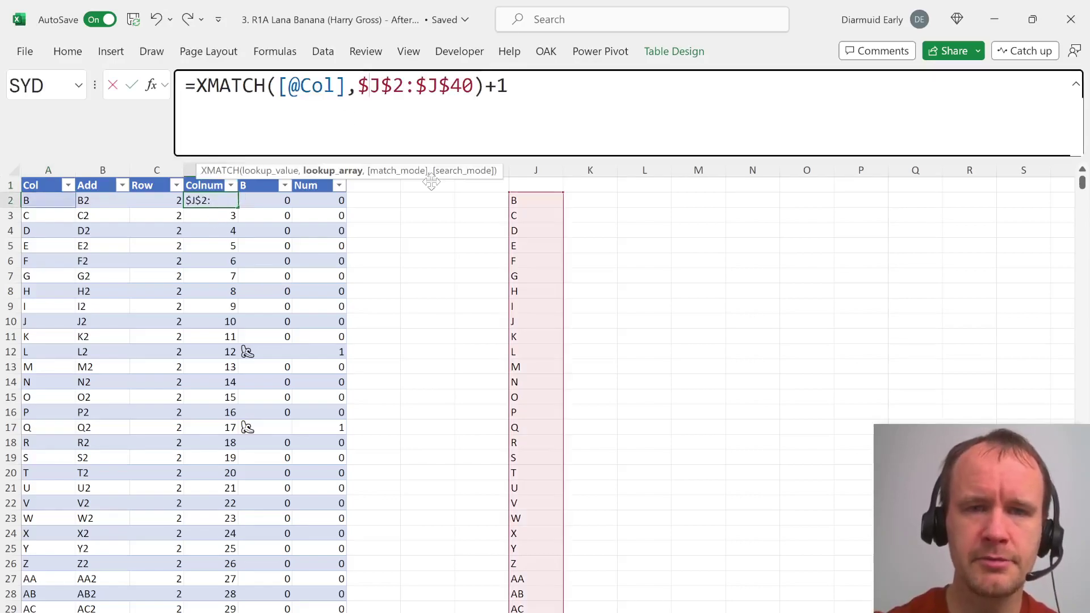
{"action": "key", "text": "Escape"}
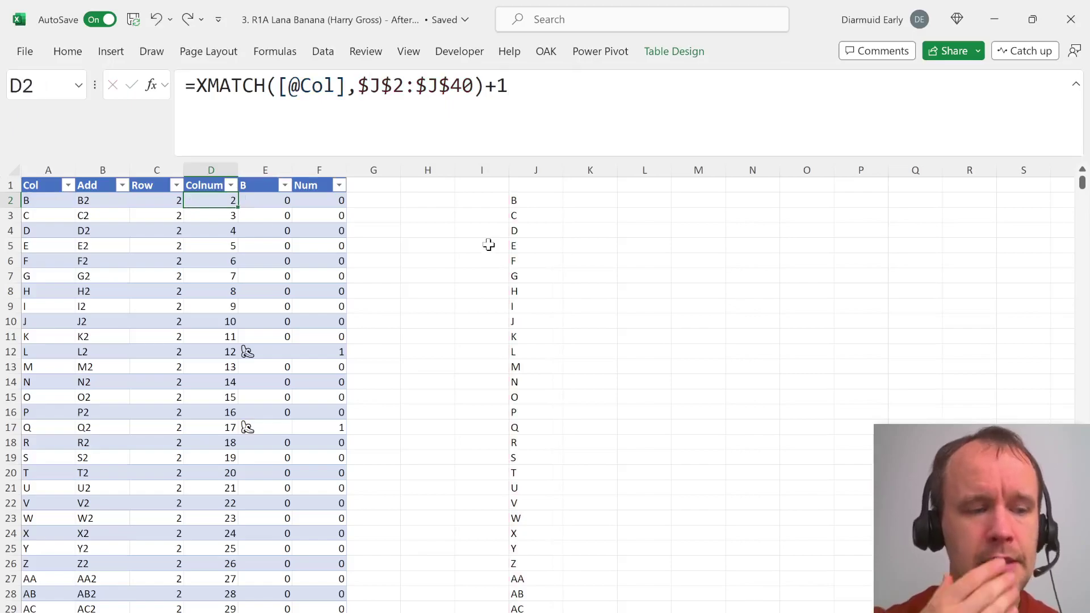
View the MAX formula in B2 of the max-banana grid, then go to the banana map
{"action": "key", "text": "ctrl+Page_Down"}
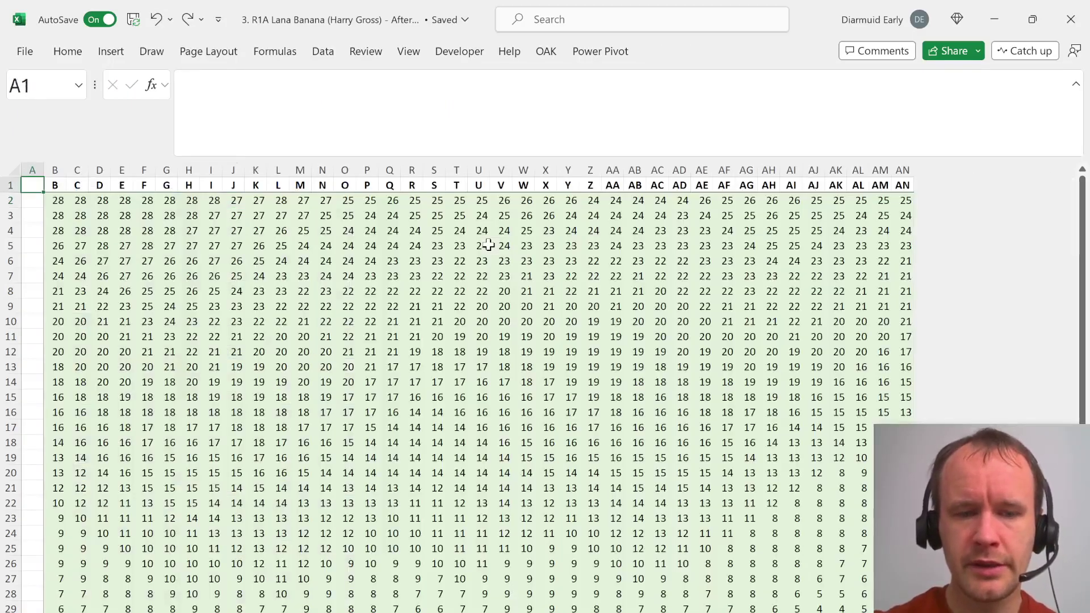
{"action": "key", "text": "Right"}
{"action": "key", "text": "Down"}
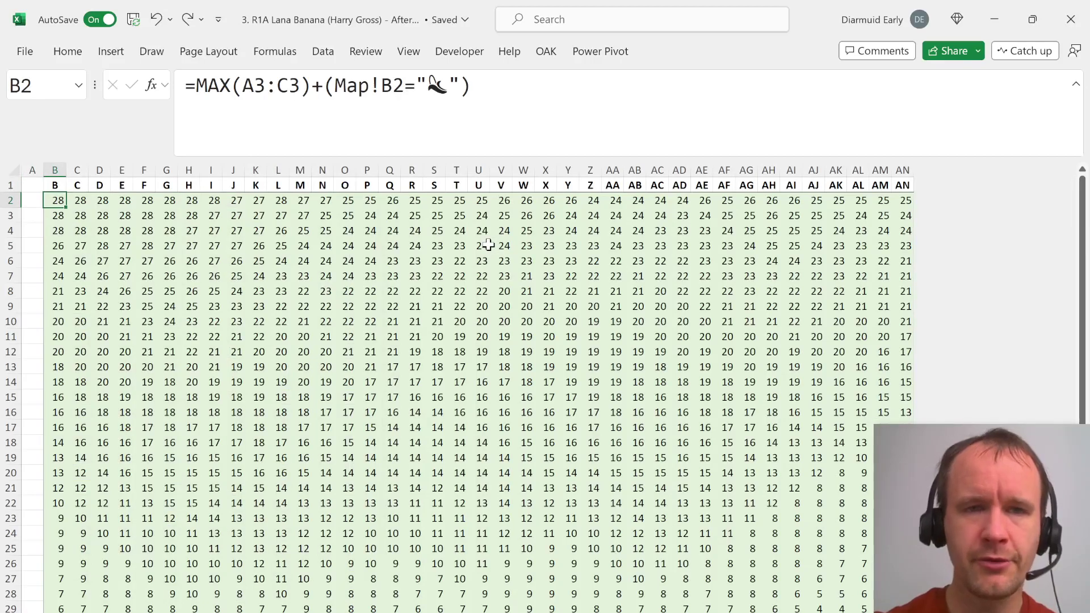
{"action": "key", "text": "ctrl+Page_Up"}
{"action": "key", "text": "ctrl+Page_Up"}
{"action": "key", "text": "ctrl+Page_Up"}
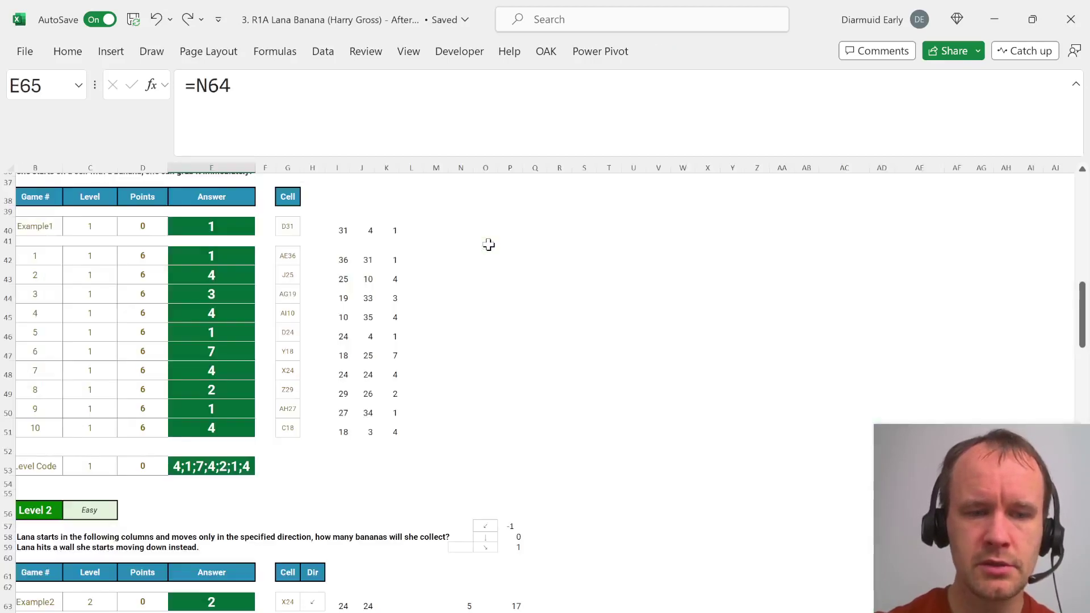
{"action": "key", "text": "ctrl+Page_Down"}
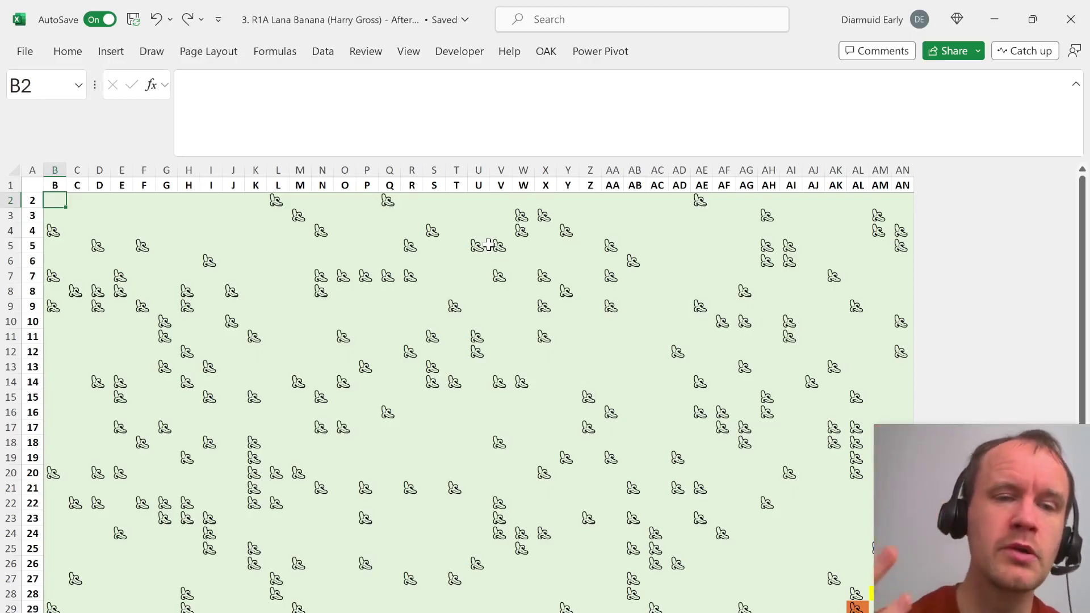
Locate column W on the banana map, stepping through cells W7 to W10
{"action": "scroll", "coordinate": [547, 448], "scroll_direction": "down", "scroll_amount": 4}
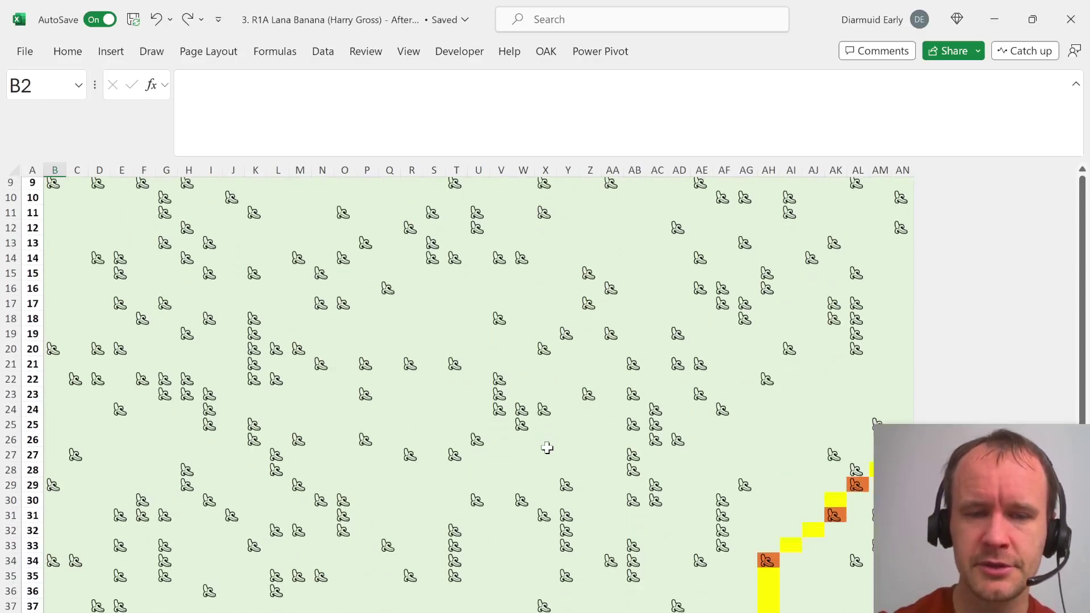
{"action": "scroll", "coordinate": [547, 448], "scroll_direction": "up", "scroll_amount": 4}
{"action": "scroll", "coordinate": [530, 284], "scroll_direction": "right", "scroll_amount": 1}
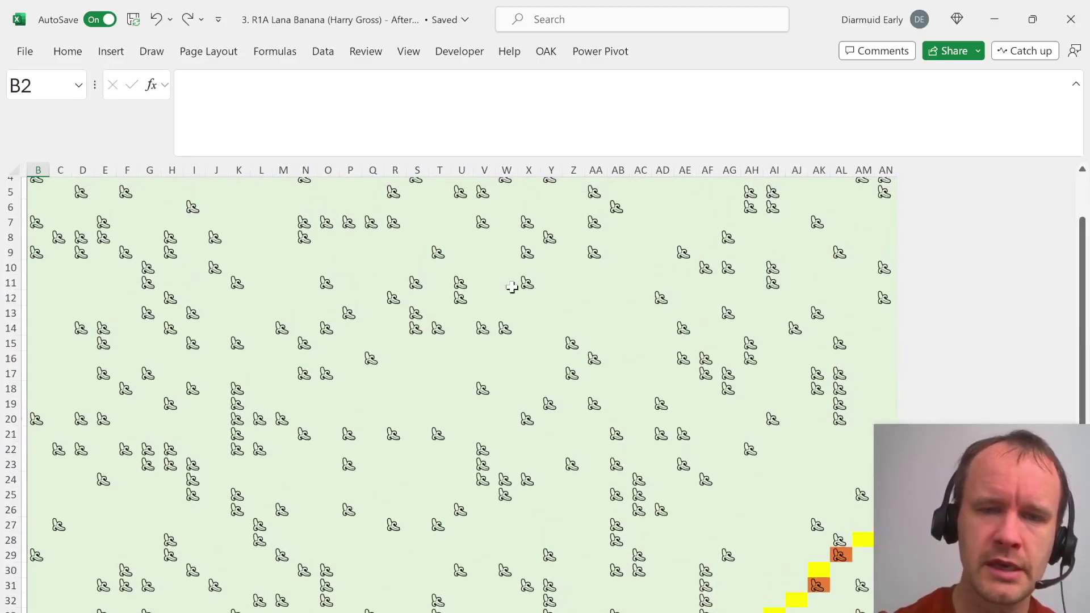
{"action": "left_click", "coordinate": [521, 282]}
{"action": "left_click", "coordinate": [496, 254]}
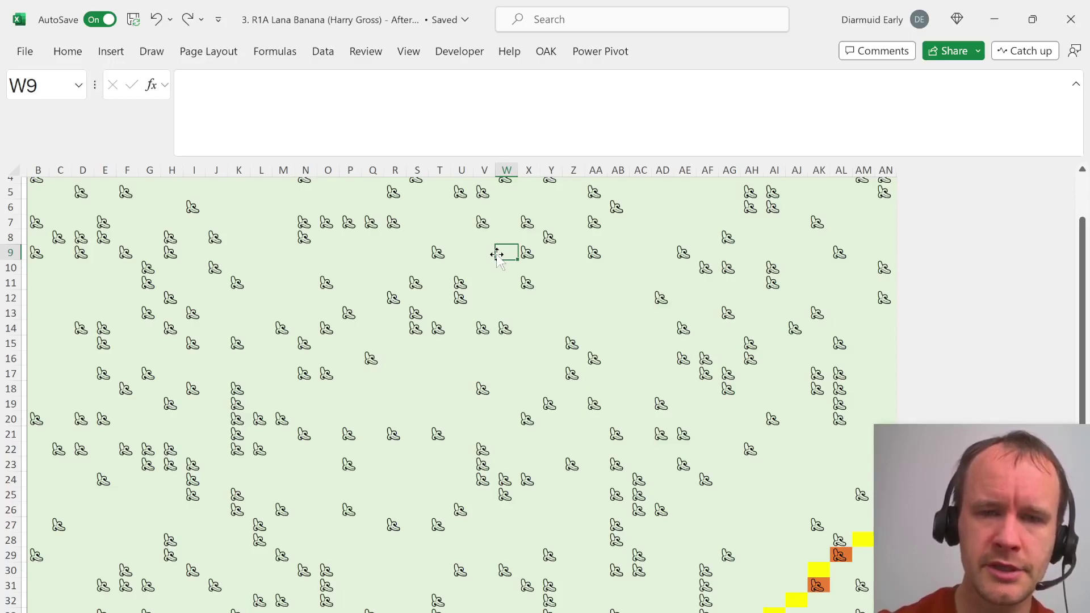
{"action": "key", "text": "Down"}
{"action": "key", "text": "Down"}
{"action": "key", "text": "Down"}
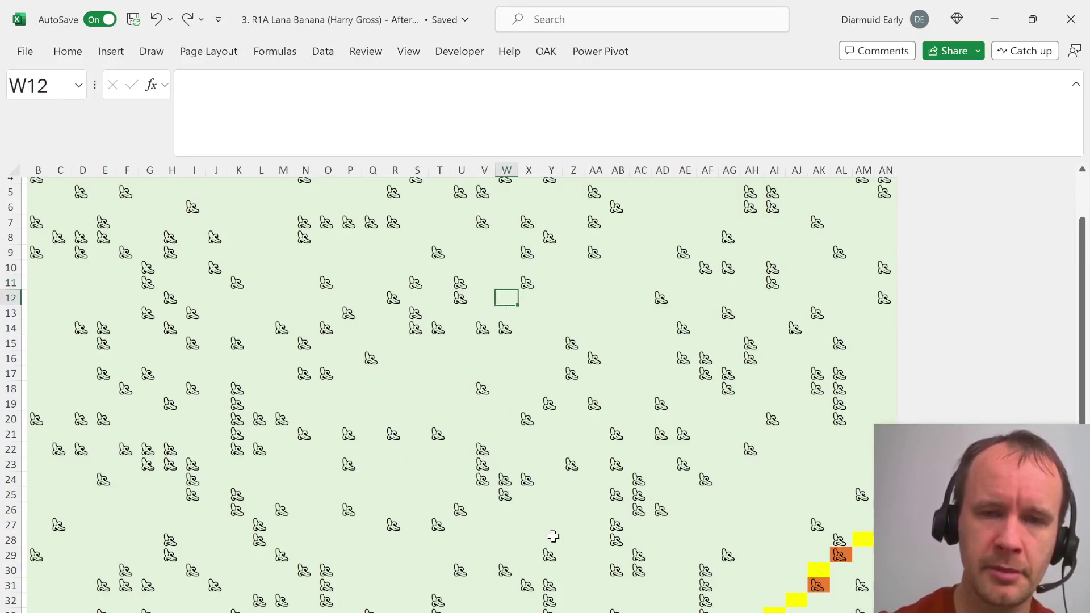
{"action": "scroll", "coordinate": [553, 537], "scroll_direction": "up", "scroll_amount": 1}
{"action": "scroll", "coordinate": [551, 397], "scroll_direction": "left", "scroll_amount": 1}
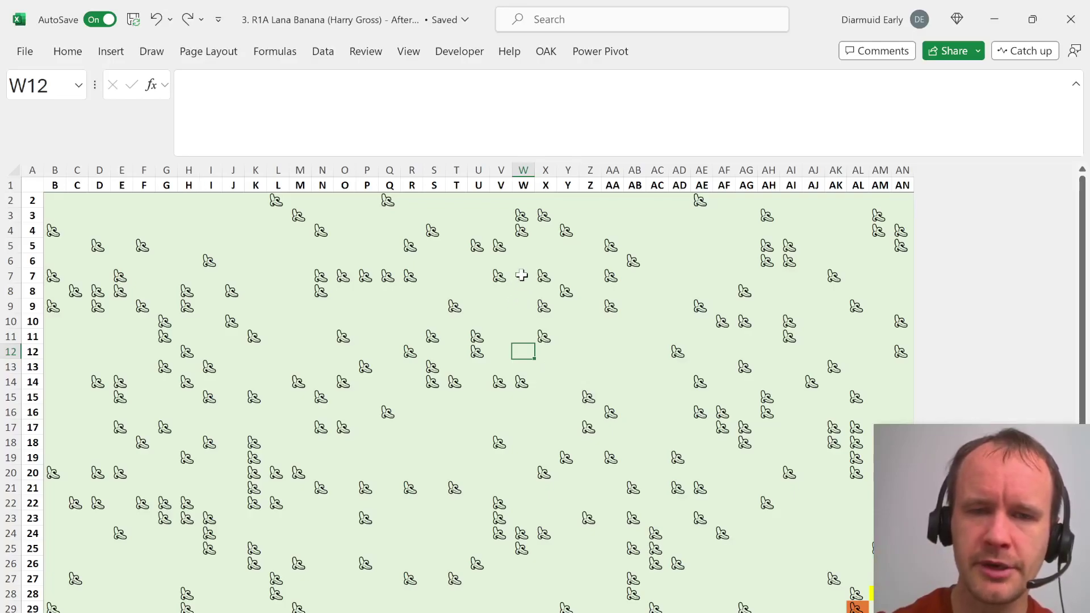
{"action": "left_click", "coordinate": [522, 275]}
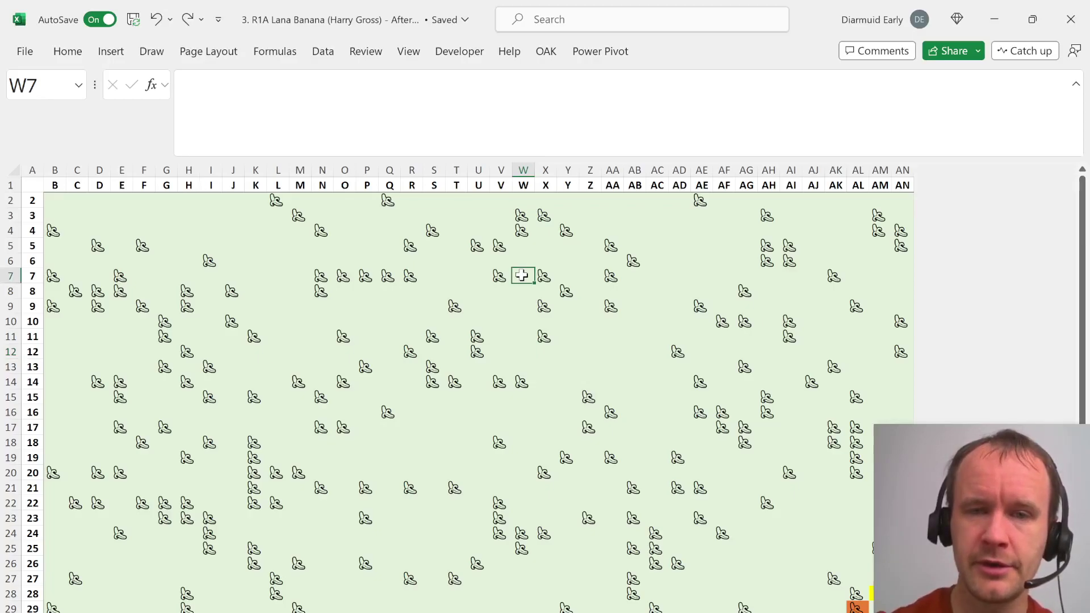
{"action": "key", "text": "Down"}
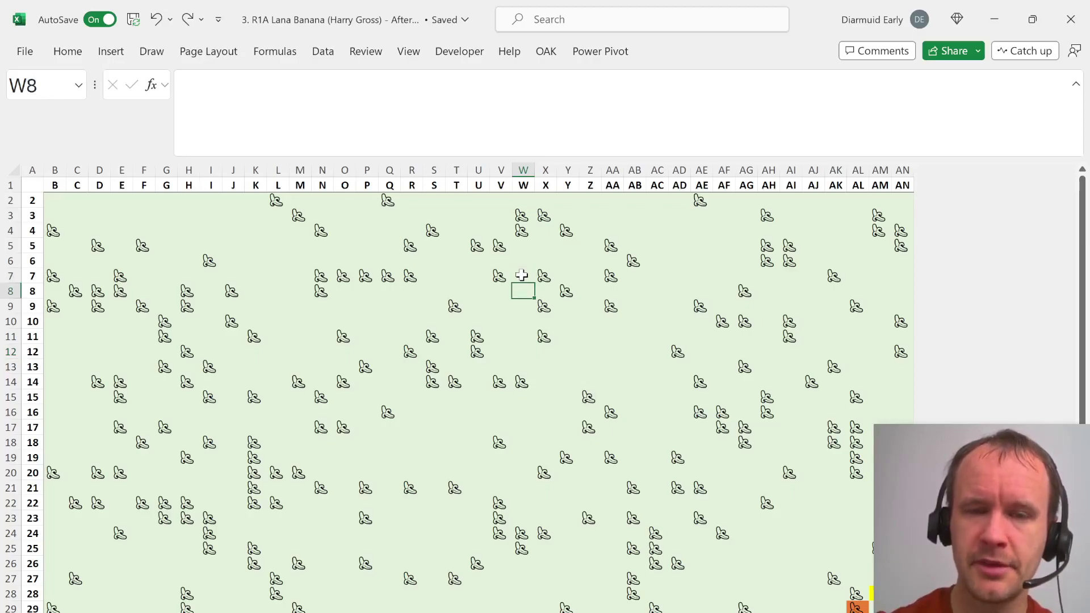
{"action": "key", "text": "Down"}
{"action": "key", "text": "Down"}
{"action": "key", "text": "Down"}
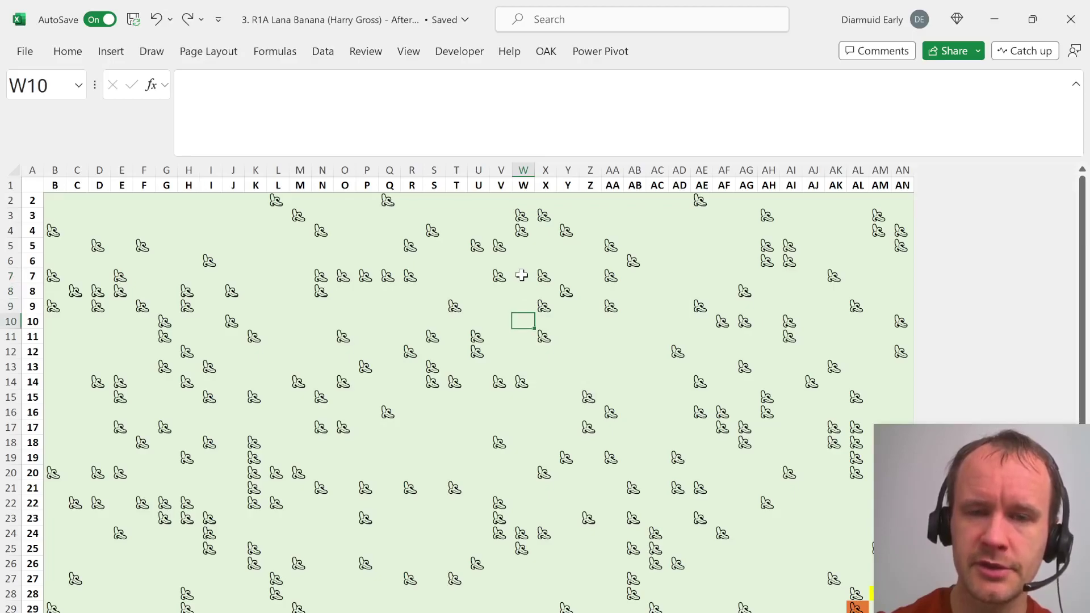
Select W9:W25 to trace the bananas down column W, then return to the answers
{"action": "left_click_drag", "start_coordinate": [514, 308], "coordinate": [520, 543]}
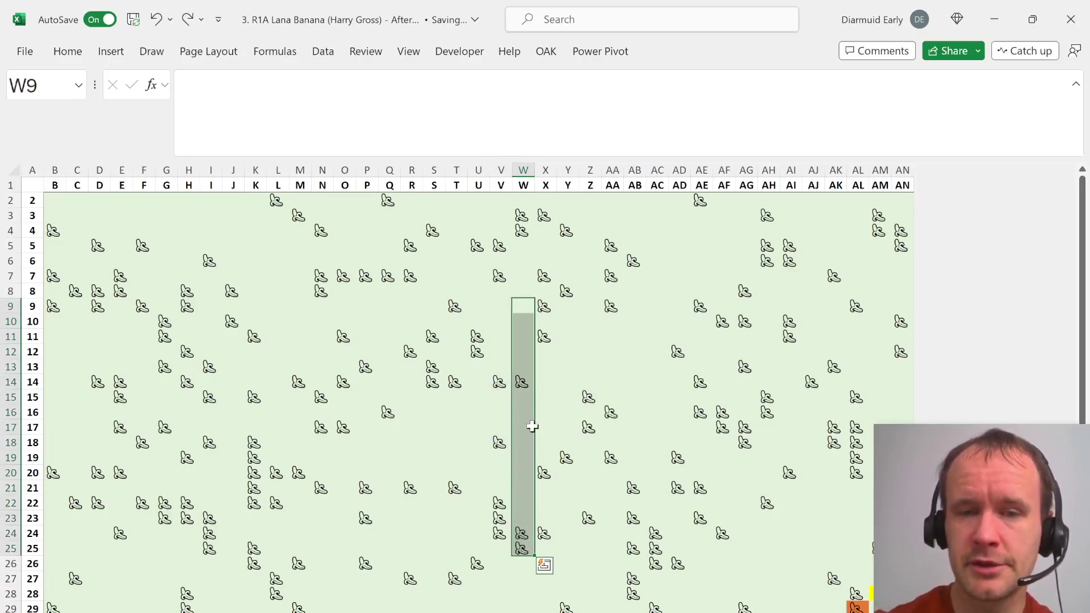
{"action": "scroll", "coordinate": [498, 413], "scroll_direction": "down", "scroll_amount": 4}
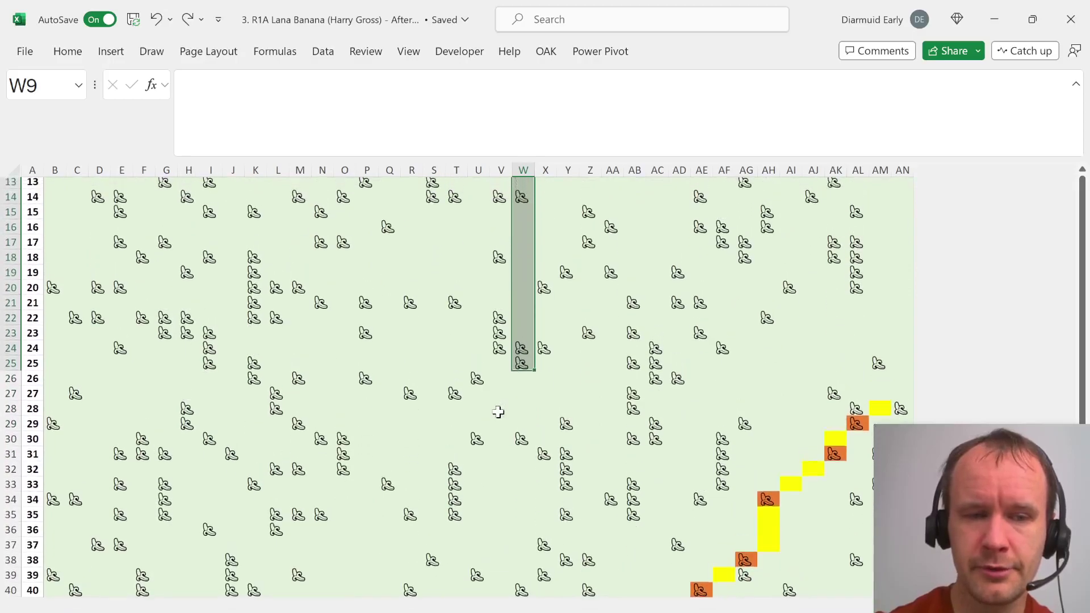
{"action": "scroll", "coordinate": [498, 412], "scroll_direction": "up", "scroll_amount": 5}
{"action": "scroll", "coordinate": [499, 413], "scroll_direction": "down", "scroll_amount": 2}
{"action": "scroll", "coordinate": [499, 412], "scroll_direction": "down", "scroll_amount": 1}
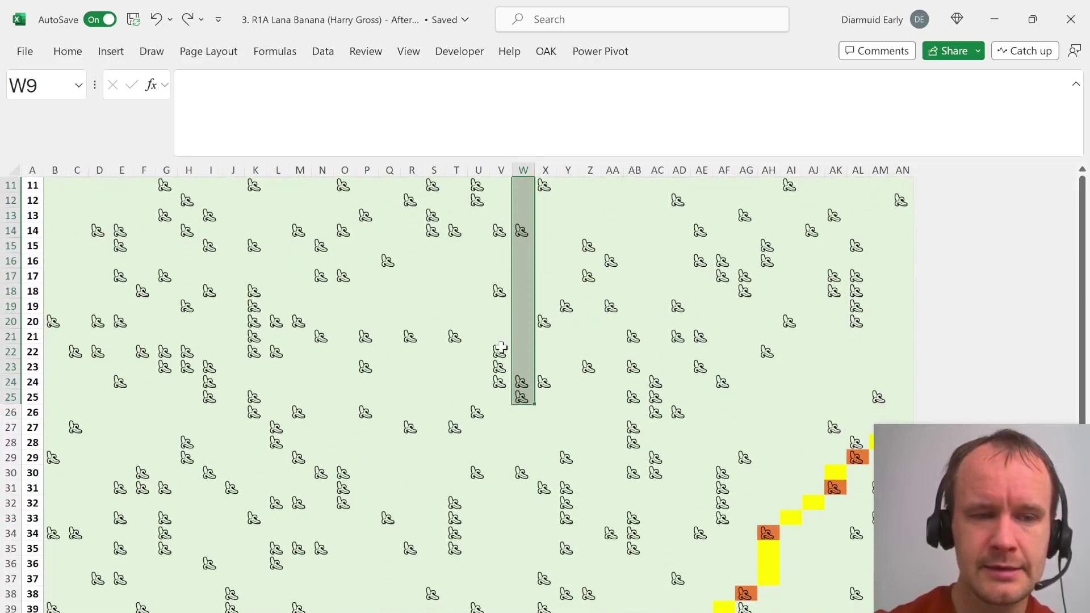
{"action": "scroll", "coordinate": [496, 392], "scroll_direction": "up", "scroll_amount": 4}
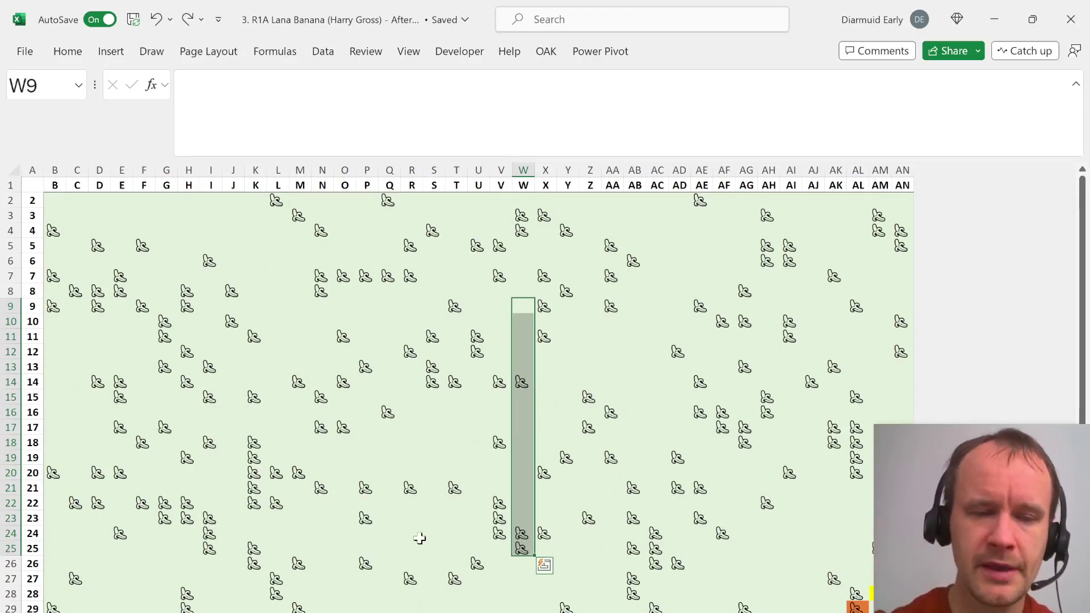
{"action": "key", "text": "ctrl+Page_Up"}
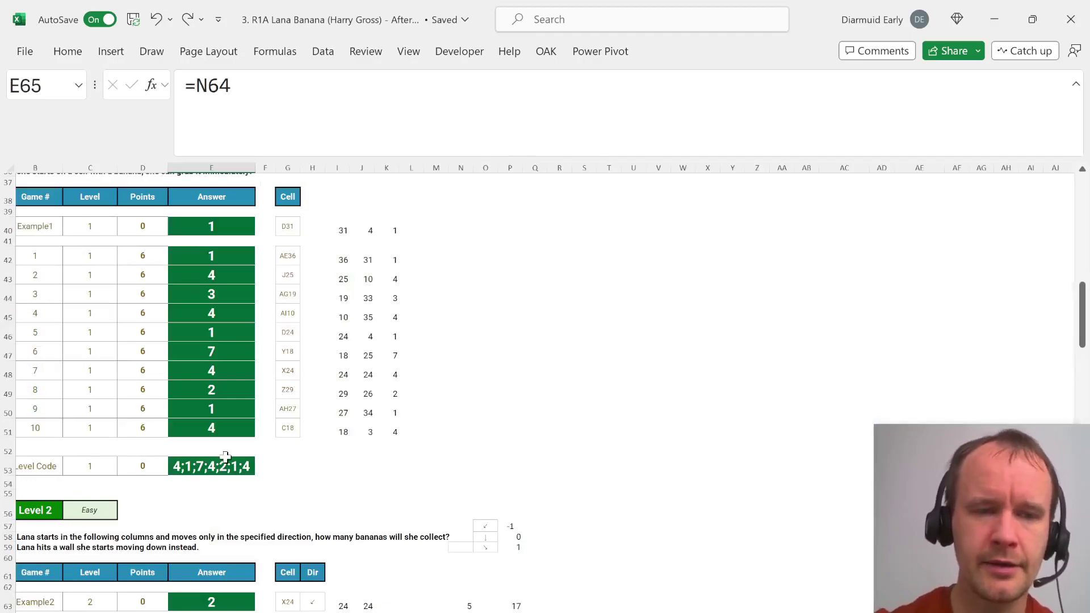
Copy the Level 3 starting-cell references (E38, F38, AG38, …) from the Cell column
{"action": "scroll", "coordinate": [143, 460], "scroll_direction": "up", "scroll_amount": 2, "text": "ctrl"}
{"action": "scroll", "coordinate": [143, 460], "scroll_direction": "down", "scroll_amount": 3, "text": "ctrl"}
{"action": "scroll", "coordinate": [143, 460], "scroll_direction": "down", "scroll_amount": 11}
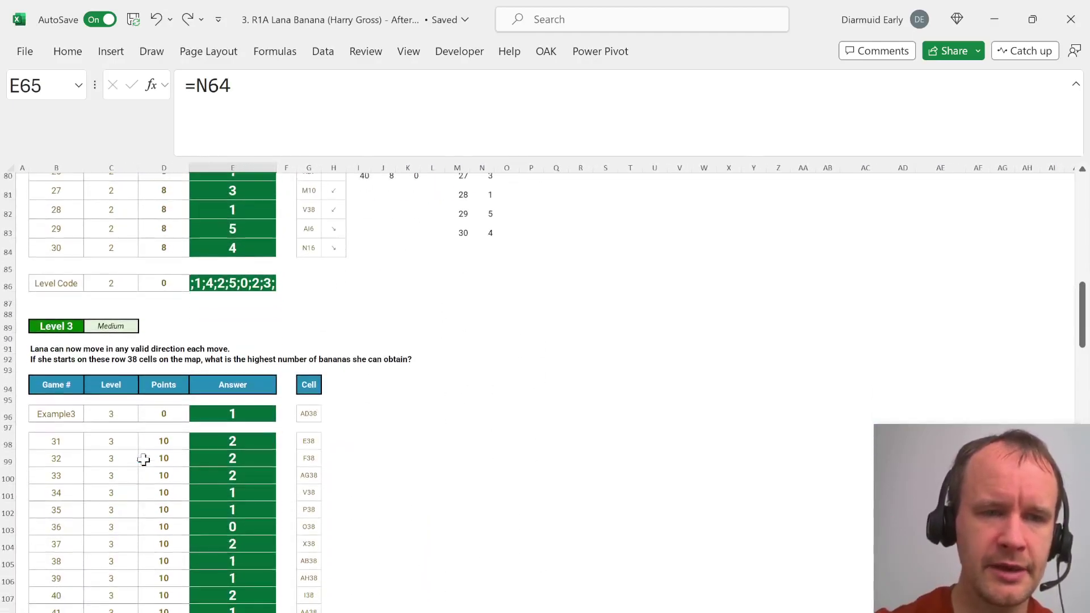
{"action": "left_click", "coordinate": [99, 326]}
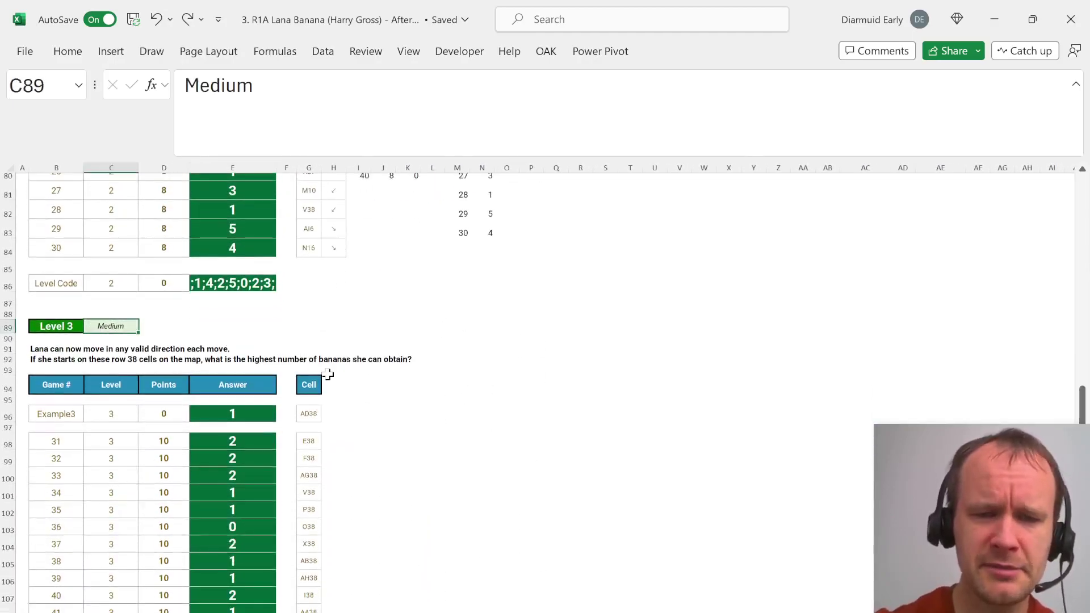
{"action": "scroll", "coordinate": [328, 374], "scroll_direction": "down", "scroll_amount": 3}
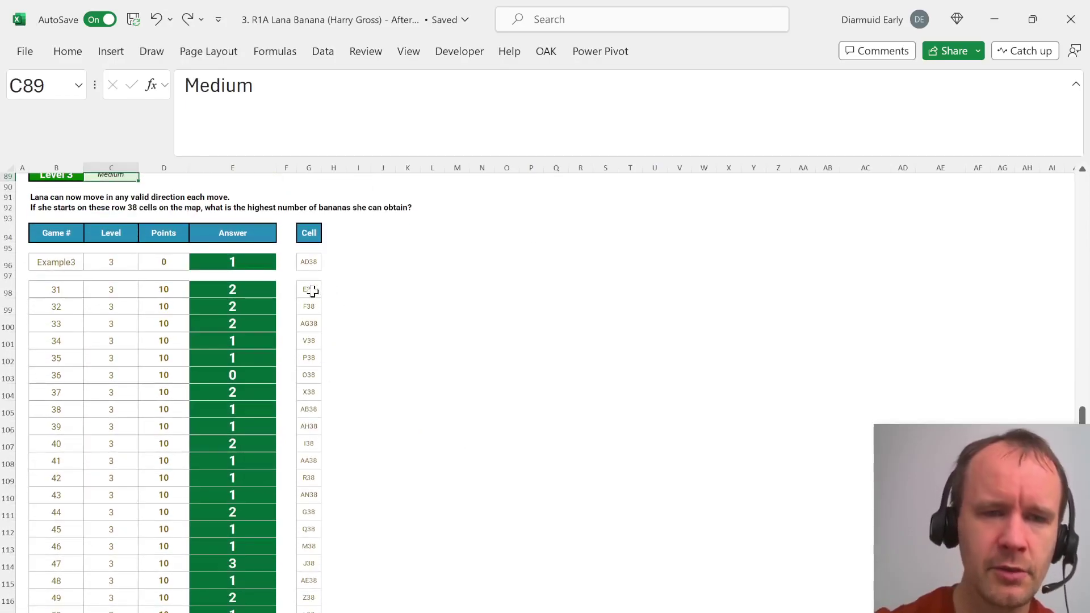
{"action": "left_click_drag", "start_coordinate": [308, 290], "coordinate": [307, 610]}
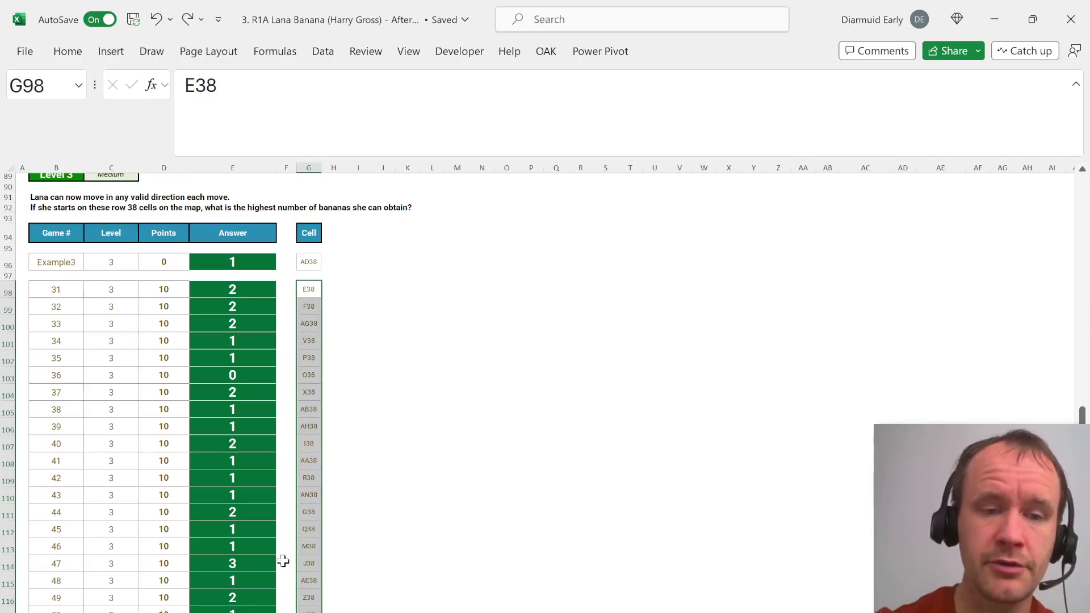
{"action": "key", "text": "ctrl+c"}
{"action": "key", "text": "ctrl+Page_Up"}
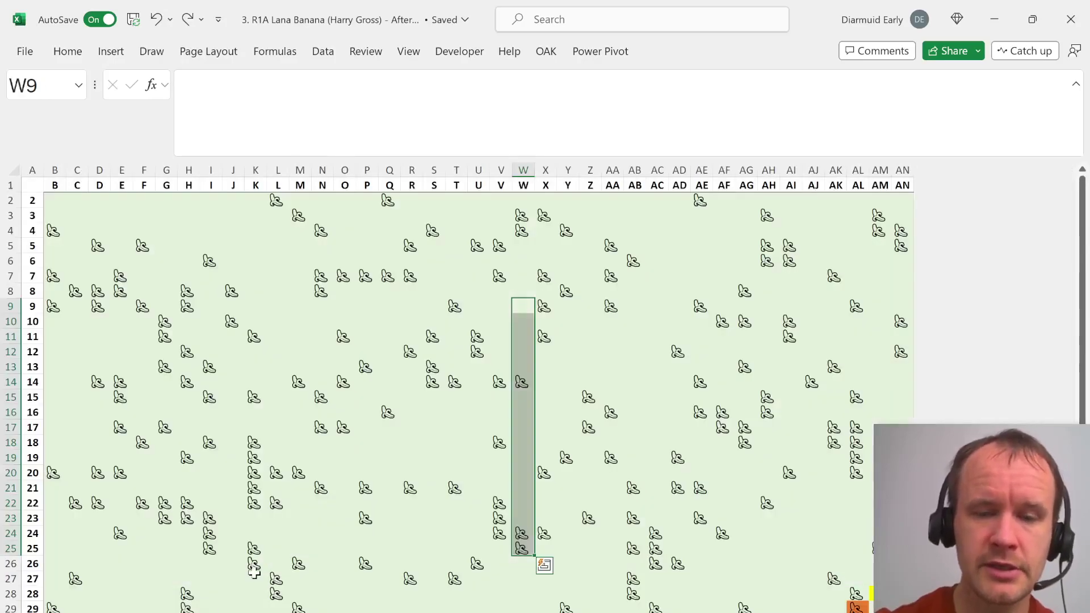
{"action": "scroll", "coordinate": [254, 574], "scroll_direction": "down", "scroll_amount": 6}
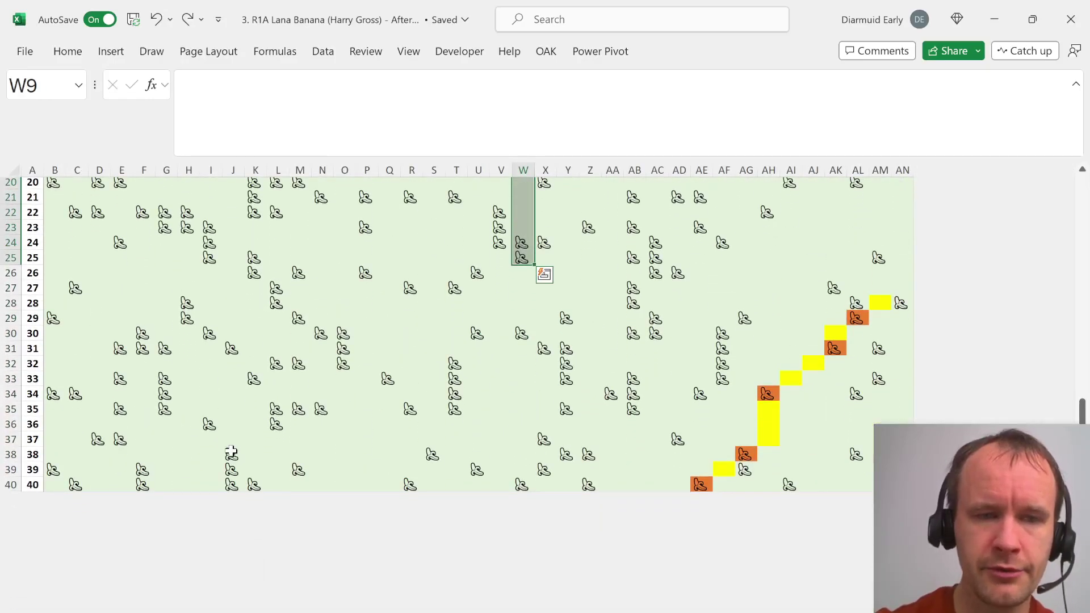
{"action": "left_click", "coordinate": [231, 453]}
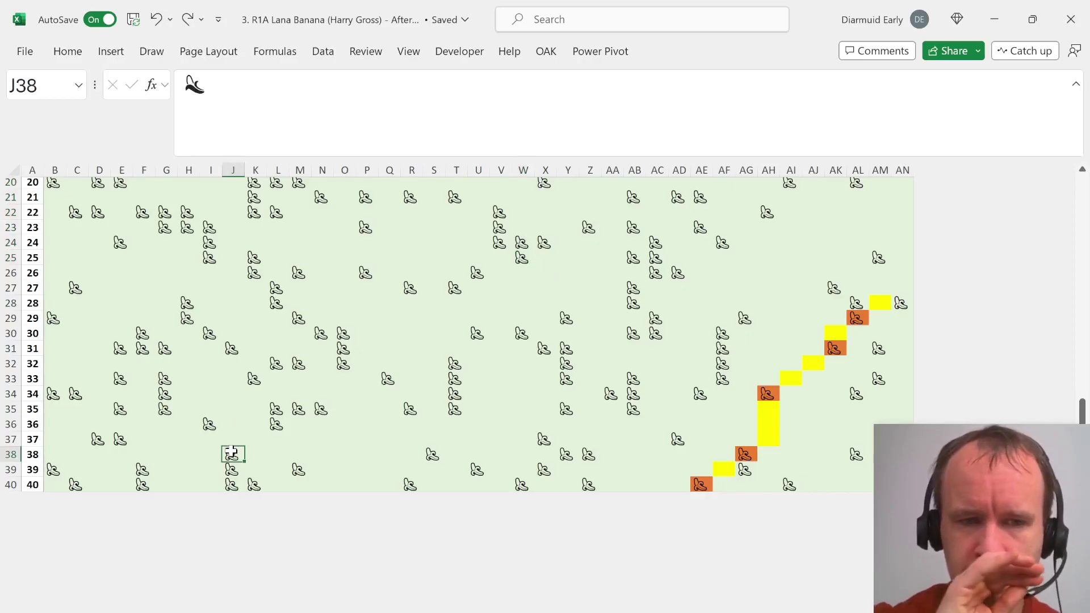
{"action": "key", "text": "Left"}
{"action": "key", "text": "Left"}
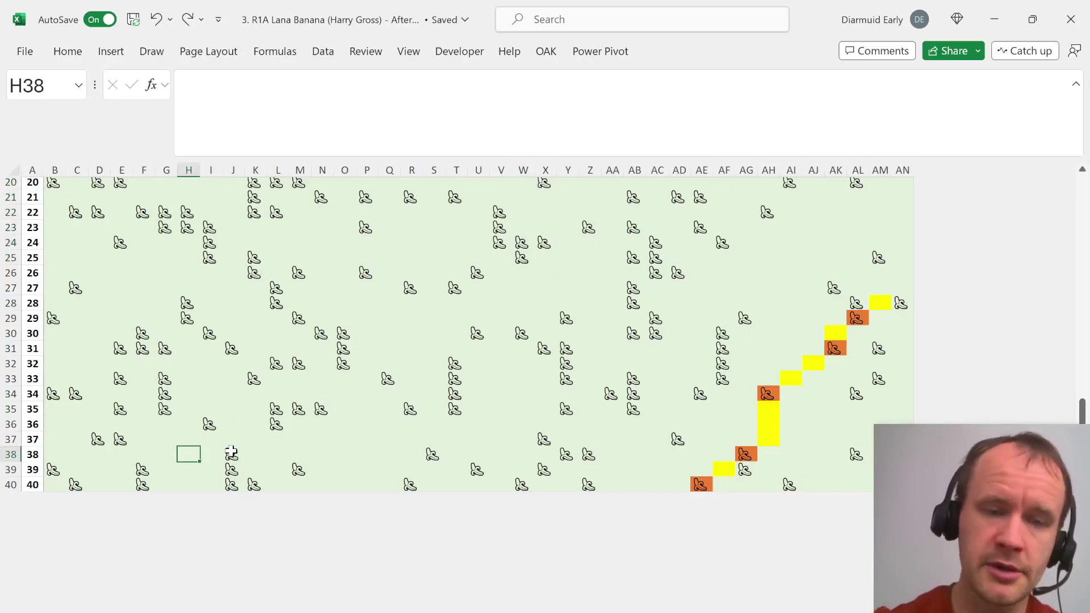
{"action": "left_click", "coordinate": [55, 454]}
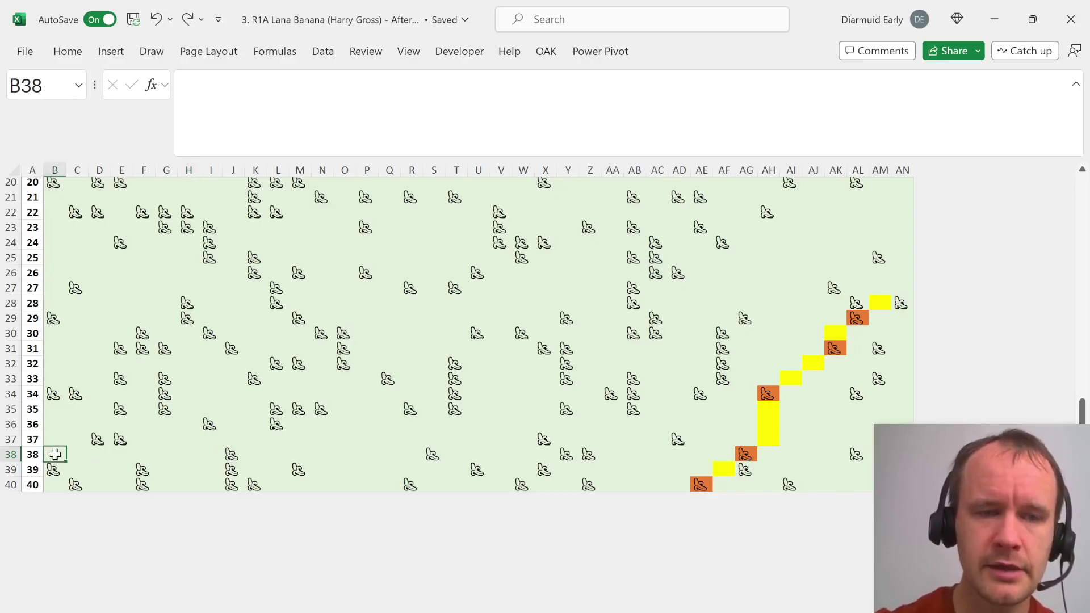
{"action": "key", "text": "Right"}
{"action": "key", "text": "Down"}
{"action": "key", "text": "Down"}
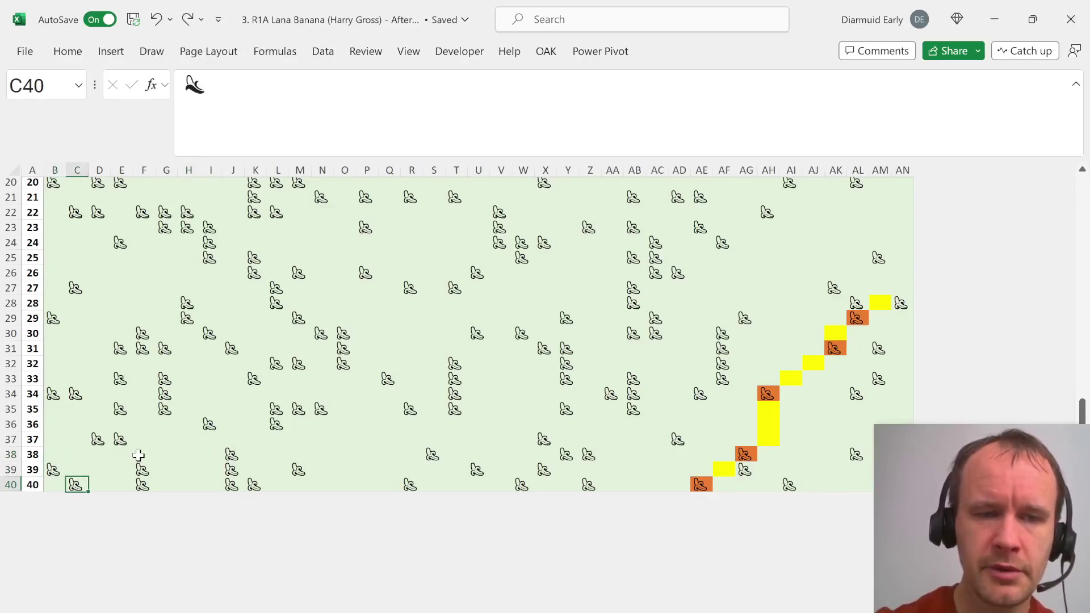
{"action": "left_click", "coordinate": [142, 454]}
{"action": "key", "text": "Down"}
{"action": "key", "text": "Down"}
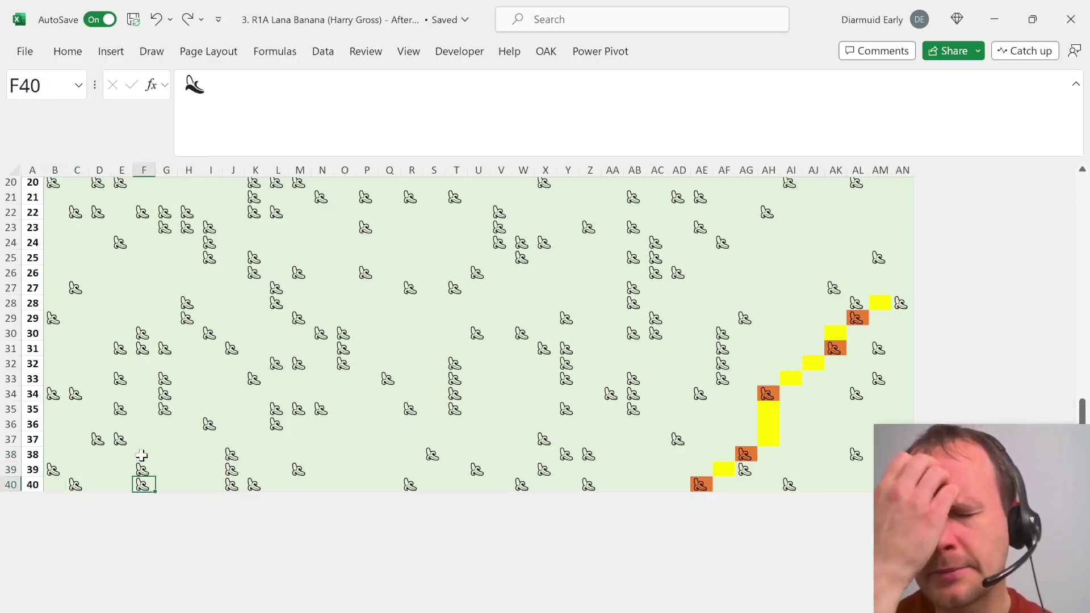
{"action": "scroll", "coordinate": [142, 454], "scroll_direction": "up", "scroll_amount": 2}
{"action": "scroll", "coordinate": [142, 454], "scroll_direction": "up", "scroll_amount": 3}
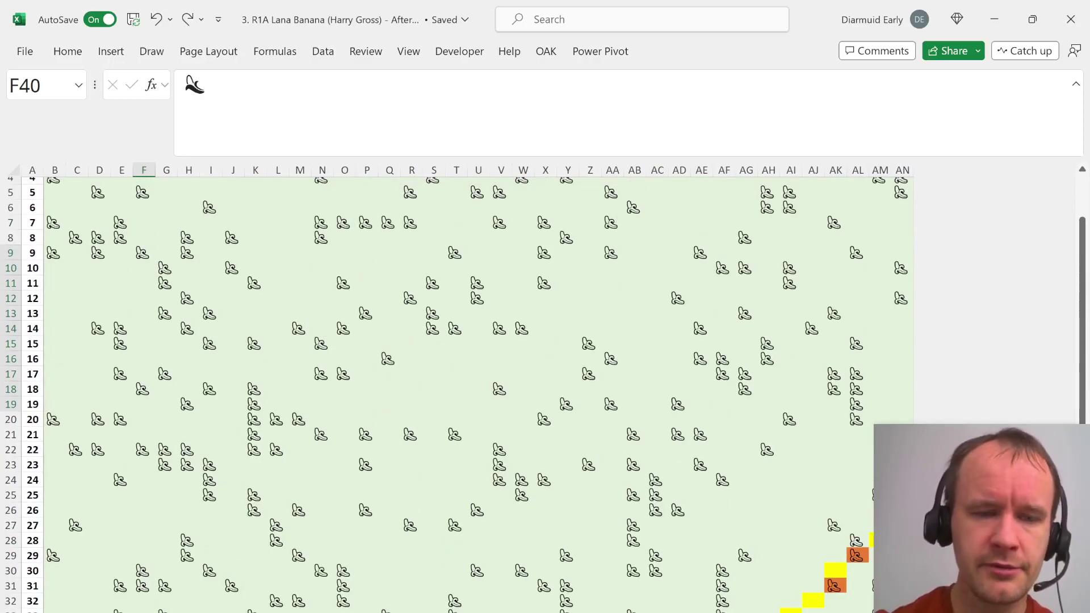
Switch to the max-banana grid sheet and look over cells T13 and R40
{"action": "key", "text": "ctrl+Page_Down"}
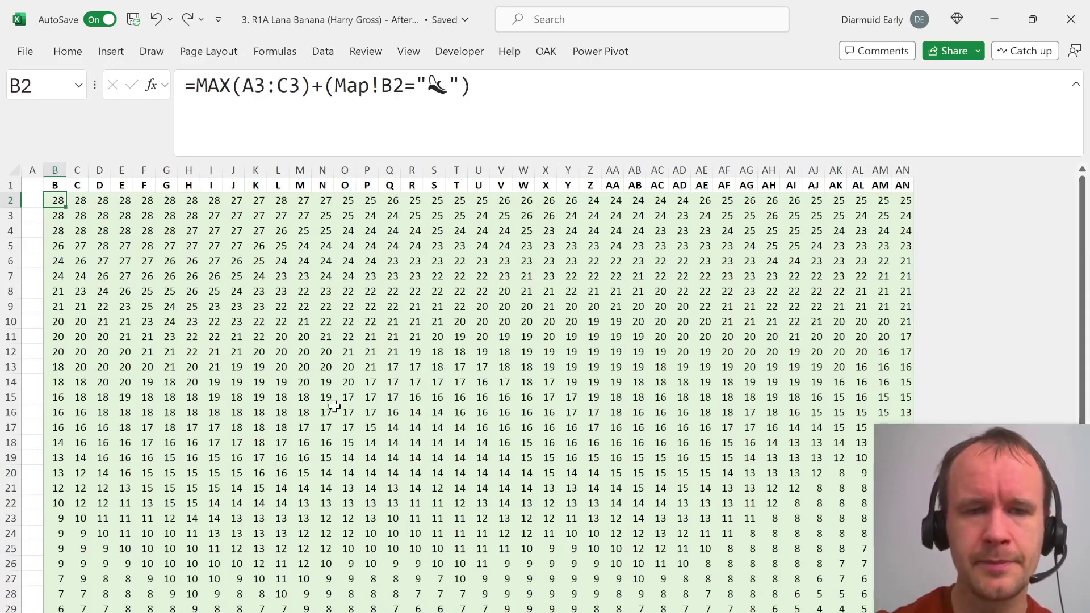
{"action": "left_click", "coordinate": [448, 368]}
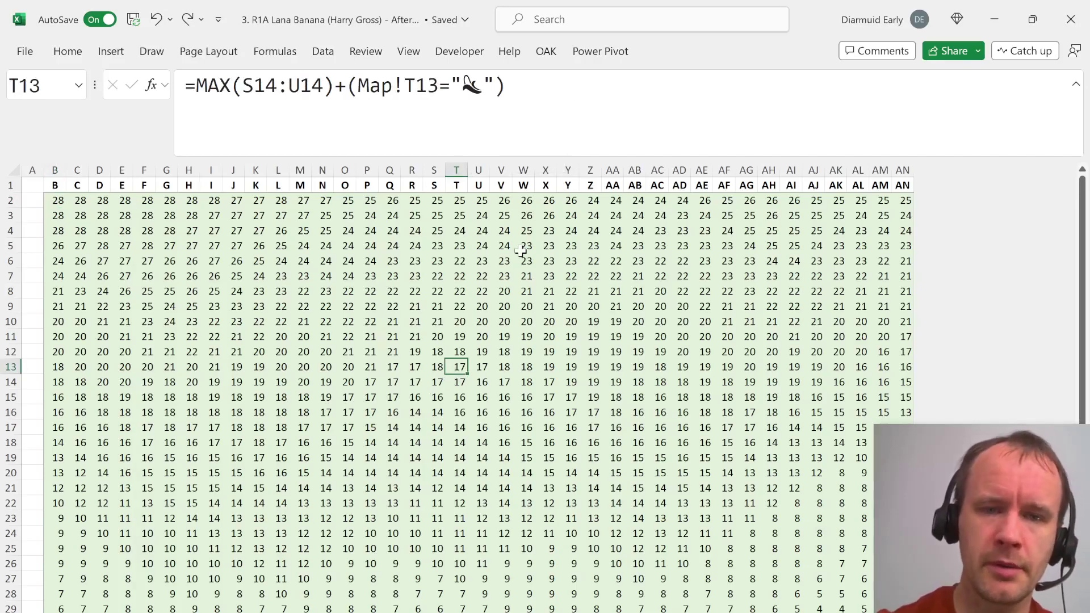
{"action": "scroll", "coordinate": [465, 469], "scroll_direction": "down", "scroll_amount": 5}
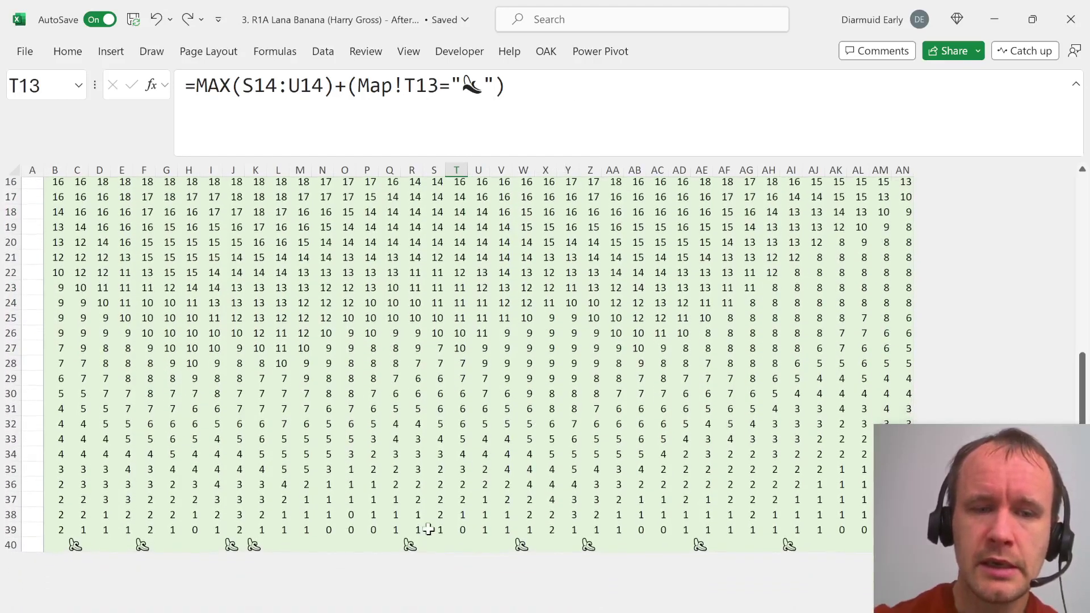
{"action": "left_click", "coordinate": [418, 542]}
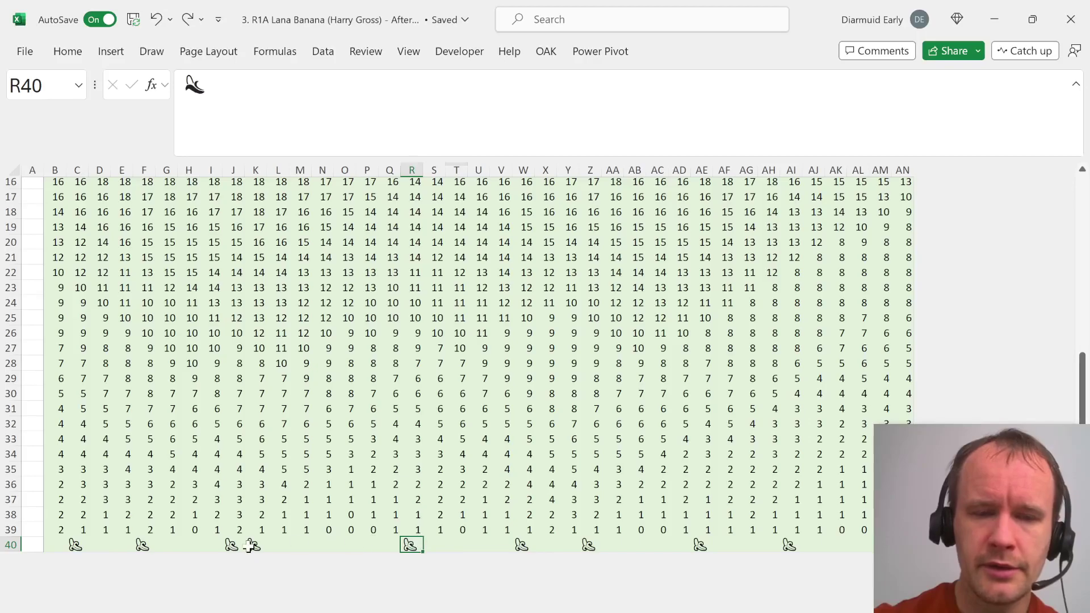
Copy D39's formula and select row 40 from B40 across to AL40
{"action": "left_click", "coordinate": [104, 531]}
{"action": "key", "text": "ctrl+c"}
{"action": "key", "text": "Down"}
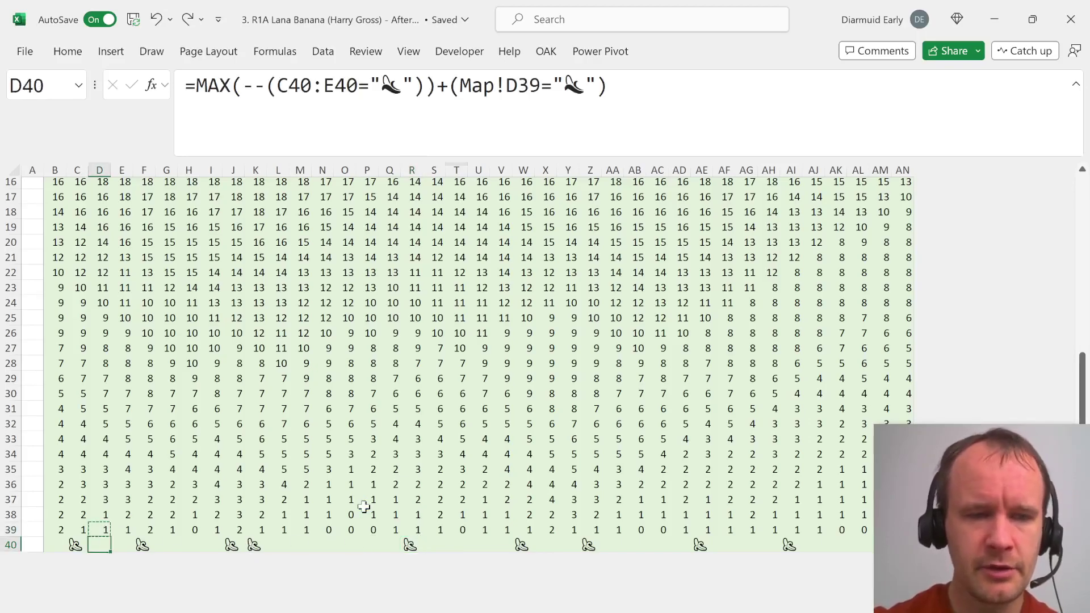
{"action": "key", "text": "Left"}
{"action": "key", "text": "Left"}
{"action": "key", "text": "ctrl+shift+Right"}
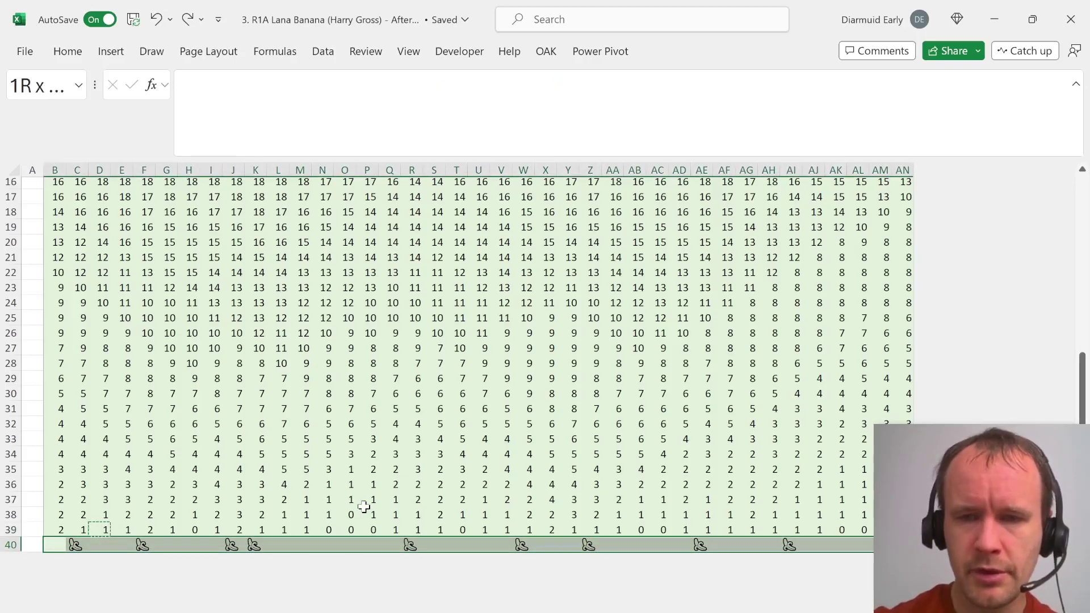
Paste D39's formula across B40:AL40, then evaluate O38's map check and MAX(N39:P39) parts
{"action": "key", "text": "ctrl+v"}
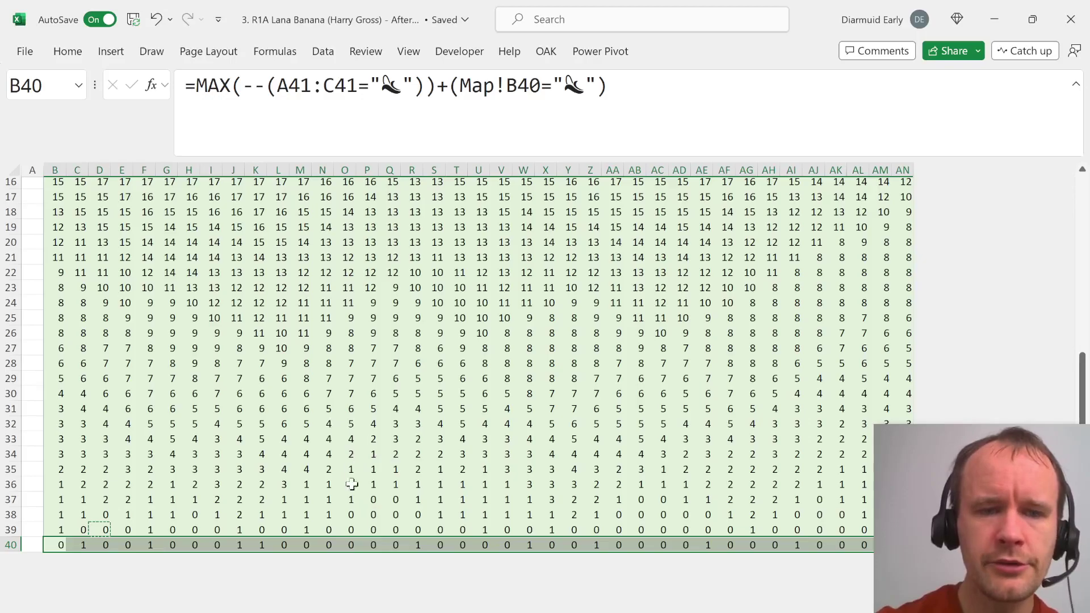
{"action": "left_click", "coordinate": [351, 514]}
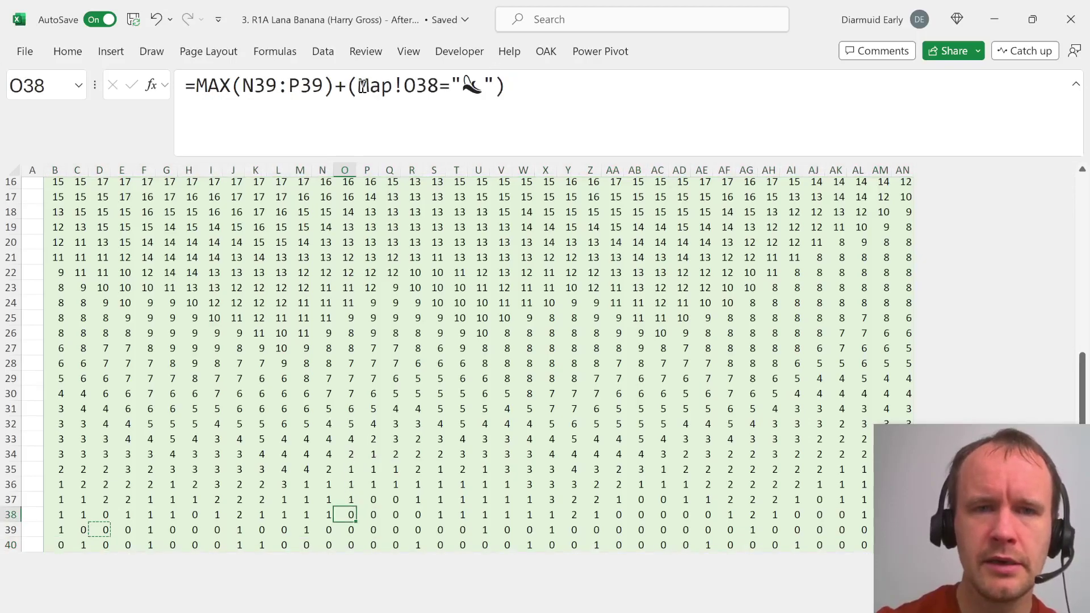
{"action": "left_click_drag", "start_coordinate": [335, 90], "coordinate": [557, 90]}
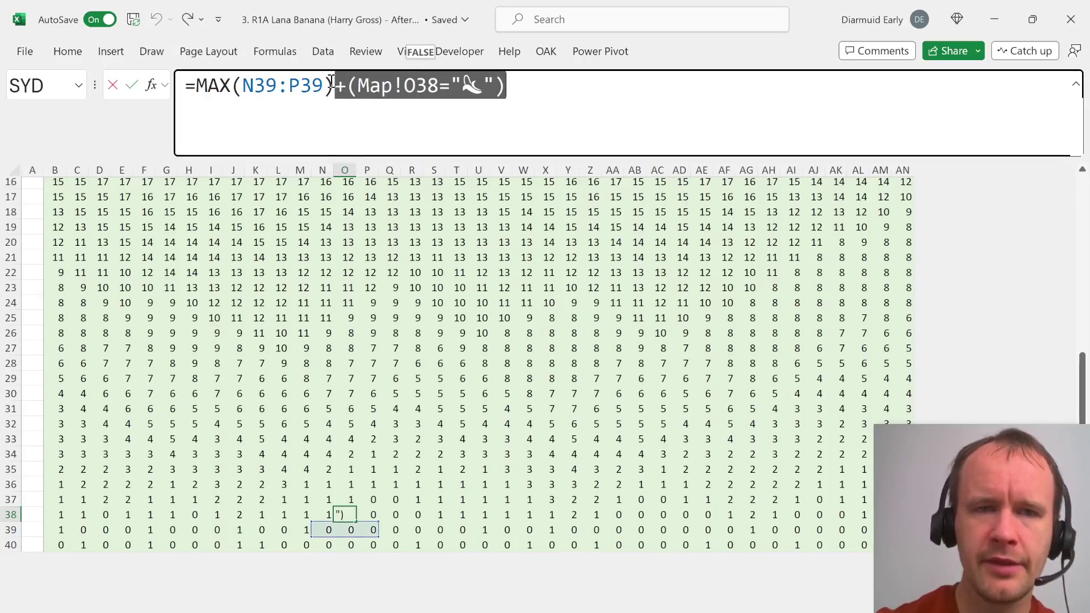
{"action": "left_click_drag", "start_coordinate": [333, 85], "coordinate": [196, 88]}
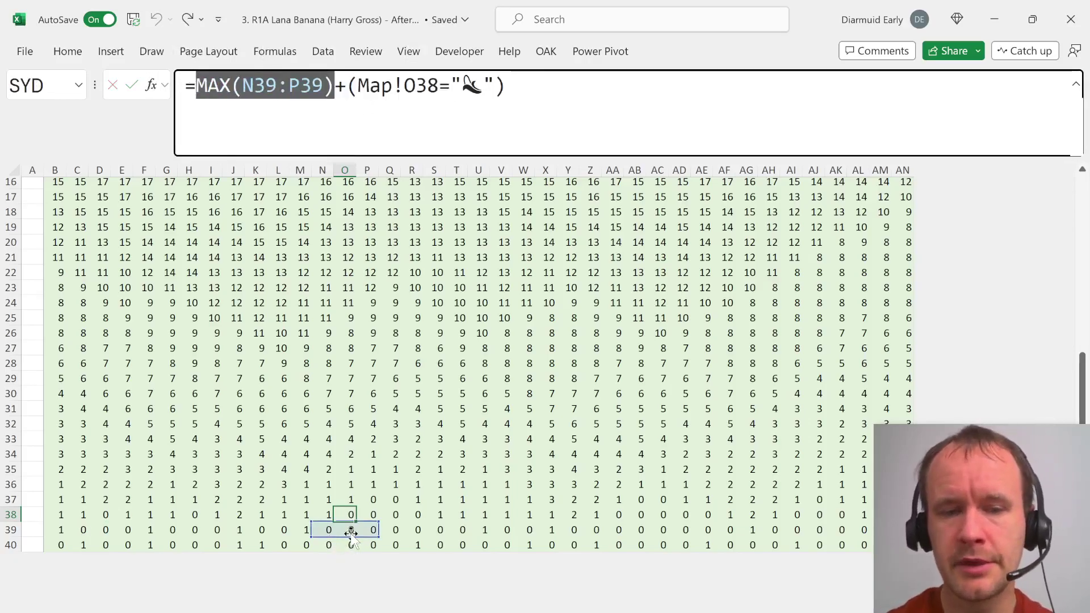
{"action": "key", "text": "Escape"}
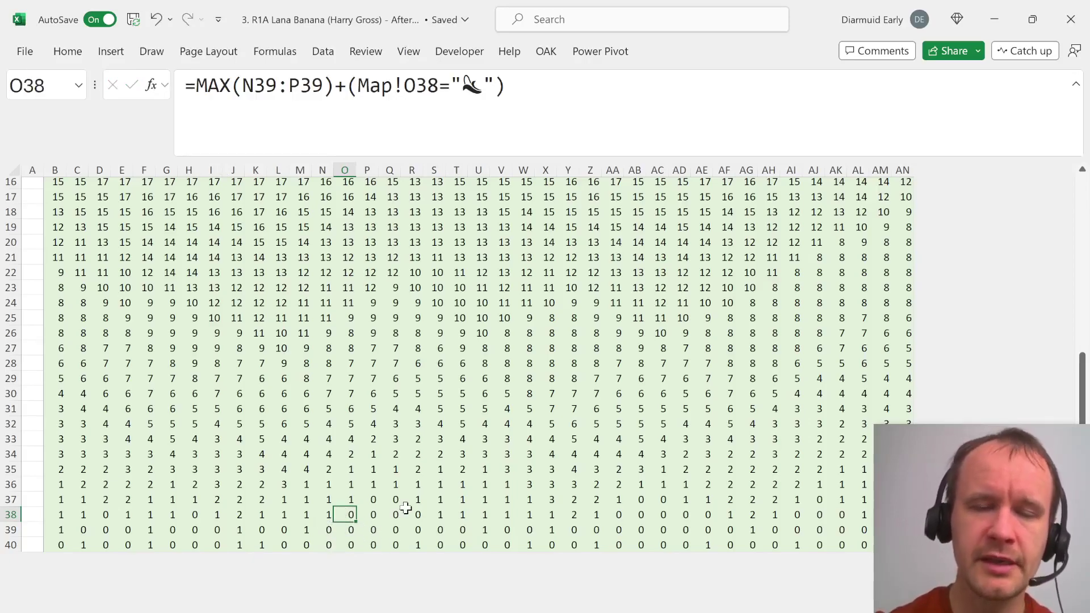
Verify the new bottom-row results in R40, J39, row 39, P38 and O39
{"action": "left_click", "coordinate": [418, 544]}
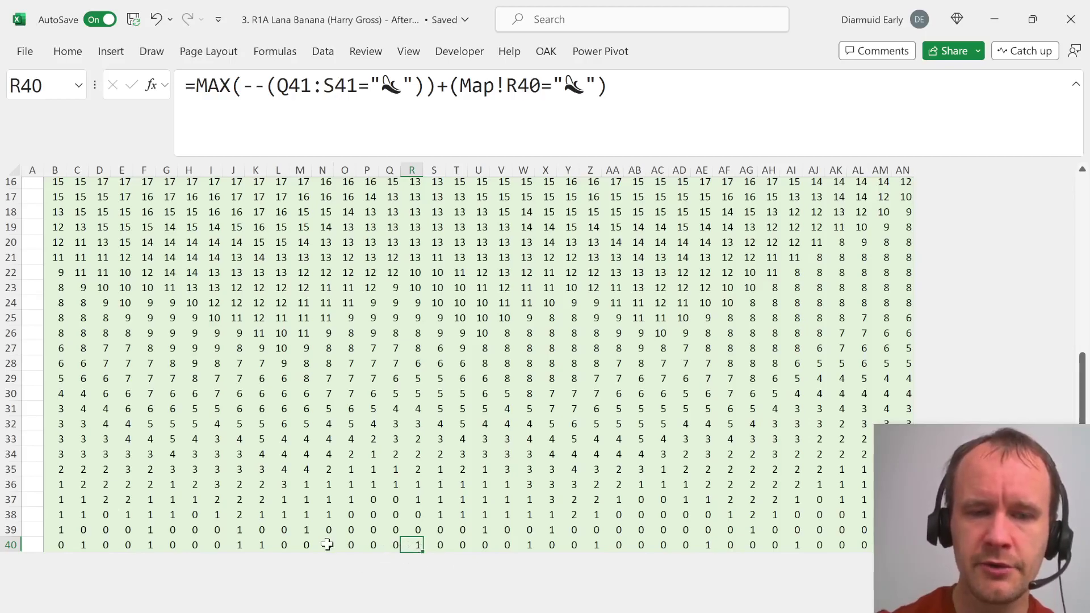
{"action": "left_click", "coordinate": [239, 529]}
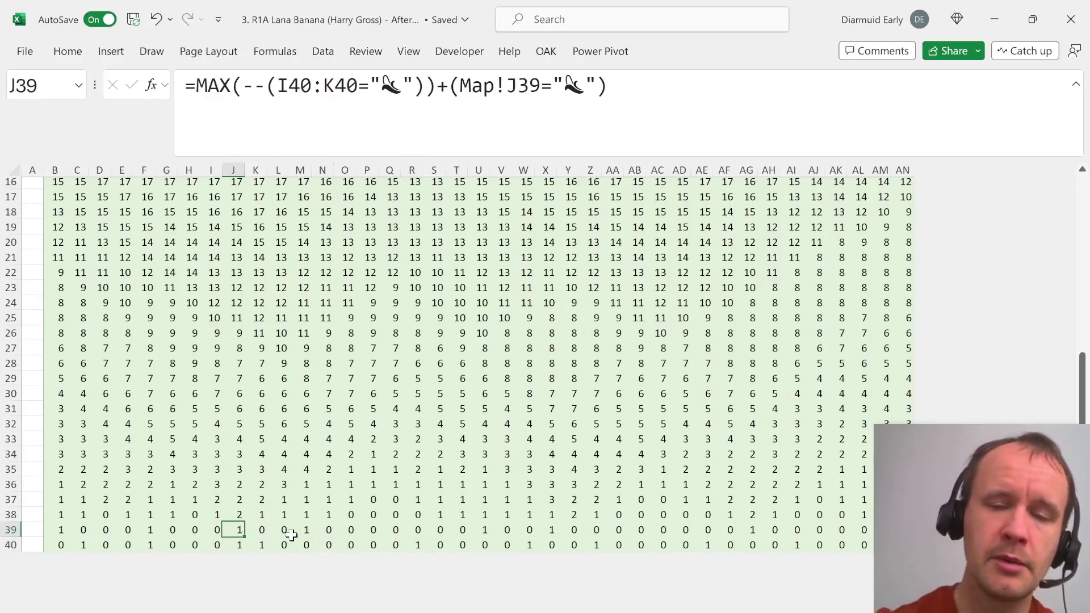
{"action": "left_click", "coordinate": [3, 529]}
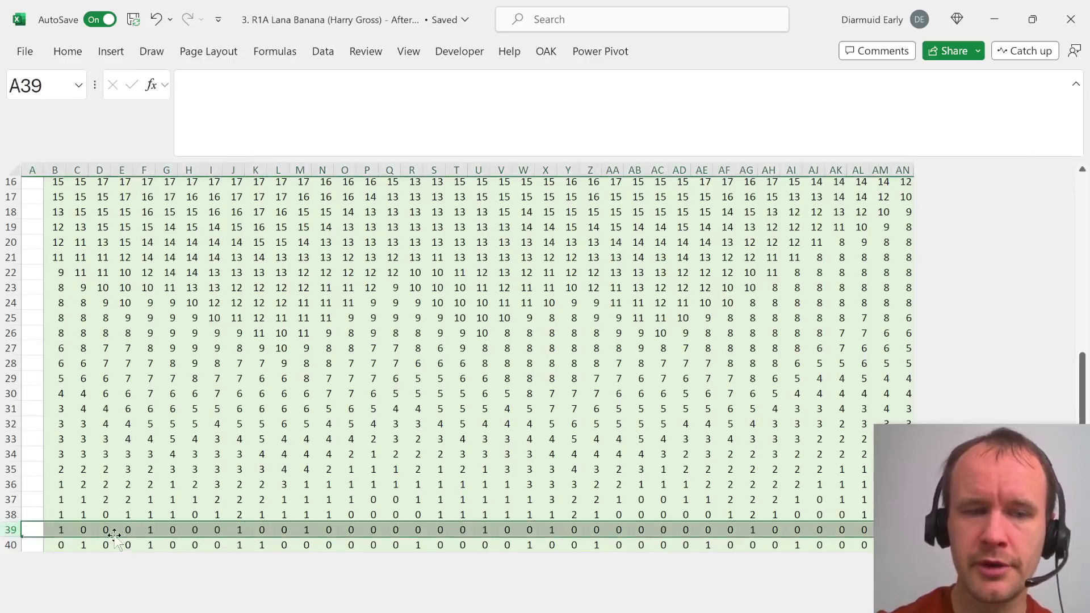
{"action": "left_click", "coordinate": [374, 514]}
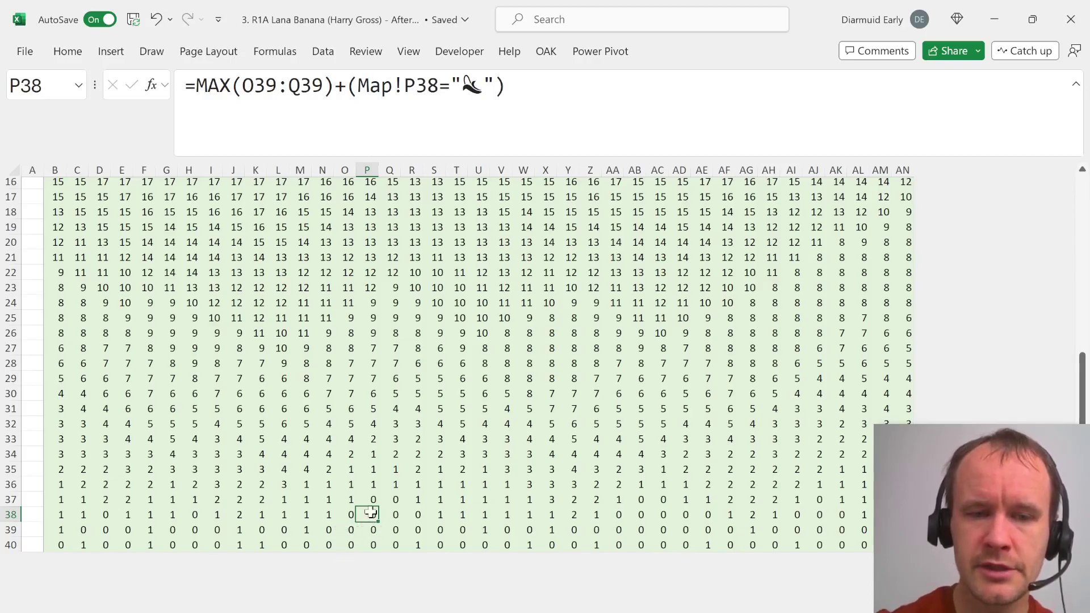
{"action": "left_click", "coordinate": [353, 530]}
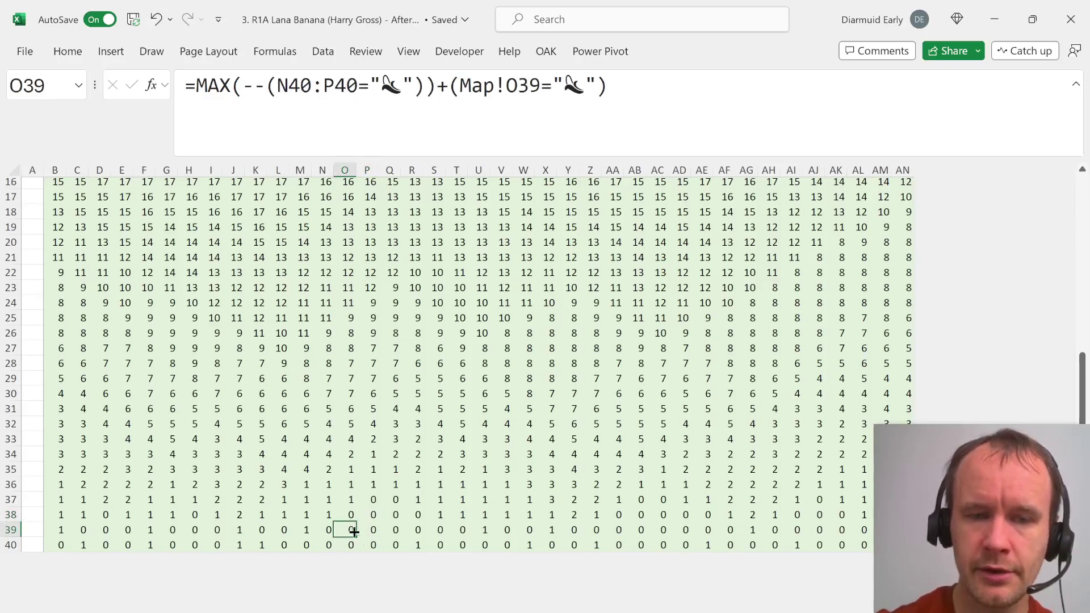
Compare the formulas in P38, P39, Q39, Q25:Q26 and O27 to confirm totals propagate upward
{"action": "left_click", "coordinate": [372, 514]}
{"action": "left_click", "coordinate": [373, 529]}
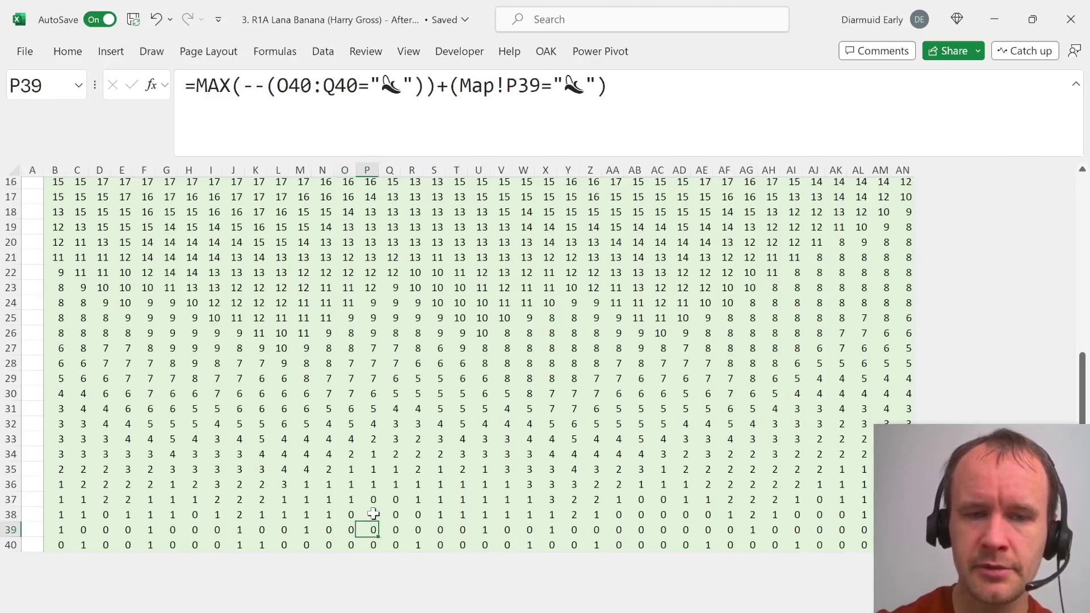
{"action": "left_click", "coordinate": [373, 514]}
{"action": "left_click", "coordinate": [394, 529]}
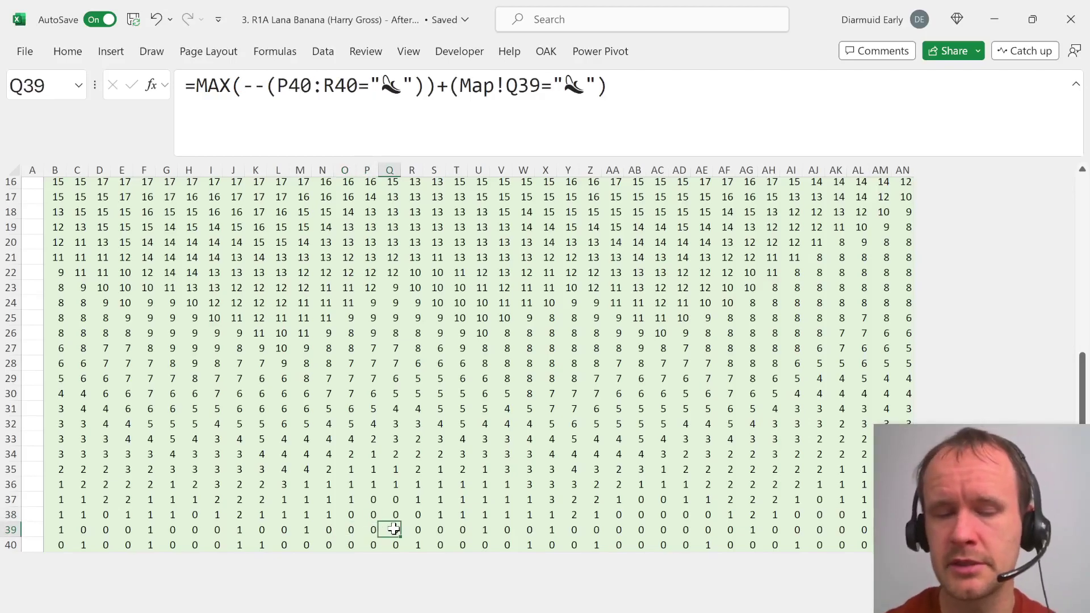
{"action": "mouse_move", "coordinate": [389, 334]}
{"action": "left_mouse_down"}
{"action": "mouse_move", "coordinate": [390, 410]}
{"action": "mouse_move", "coordinate": [388, 324]}
{"action": "left_mouse_up"}
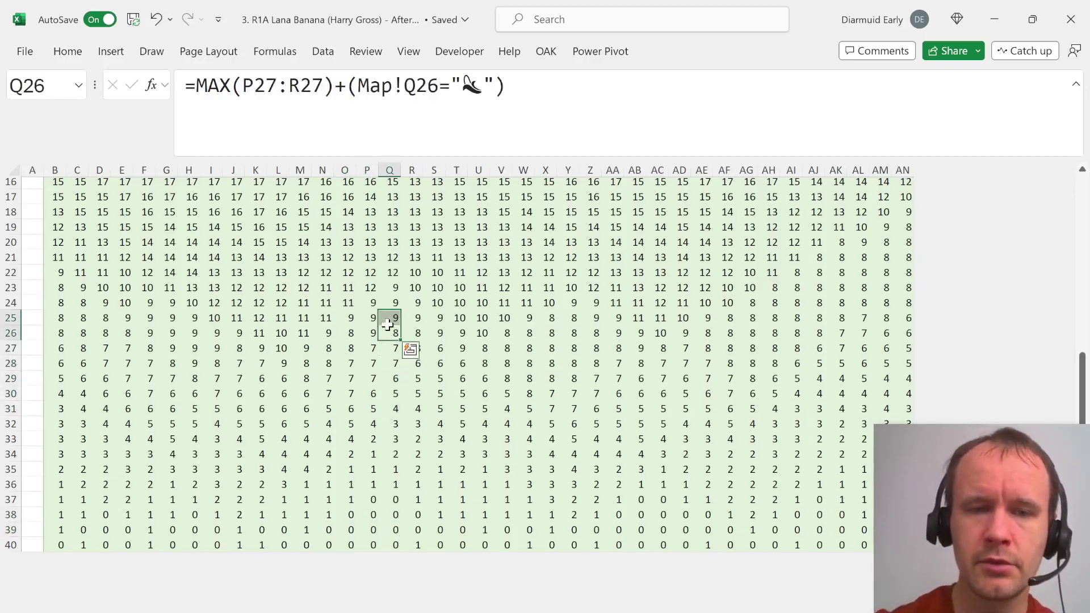
{"action": "left_click", "coordinate": [345, 348]}
{"action": "scroll", "coordinate": [345, 348], "scroll_direction": "up", "scroll_amount": 5}
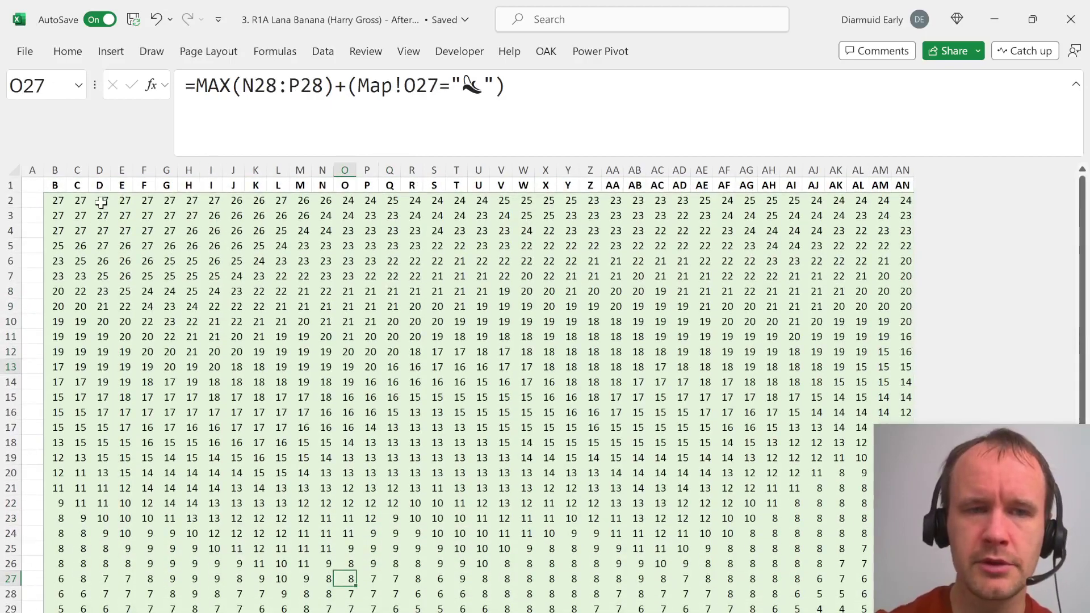
{"action": "left_click", "coordinate": [56, 201]}
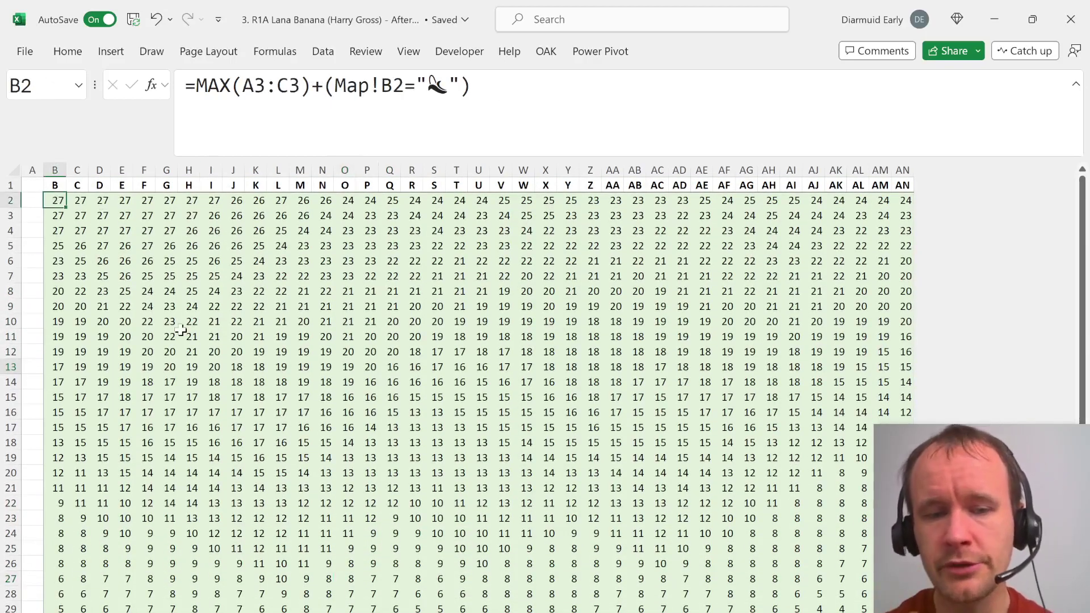
{"action": "key", "text": "ctrl+Page_Down"}
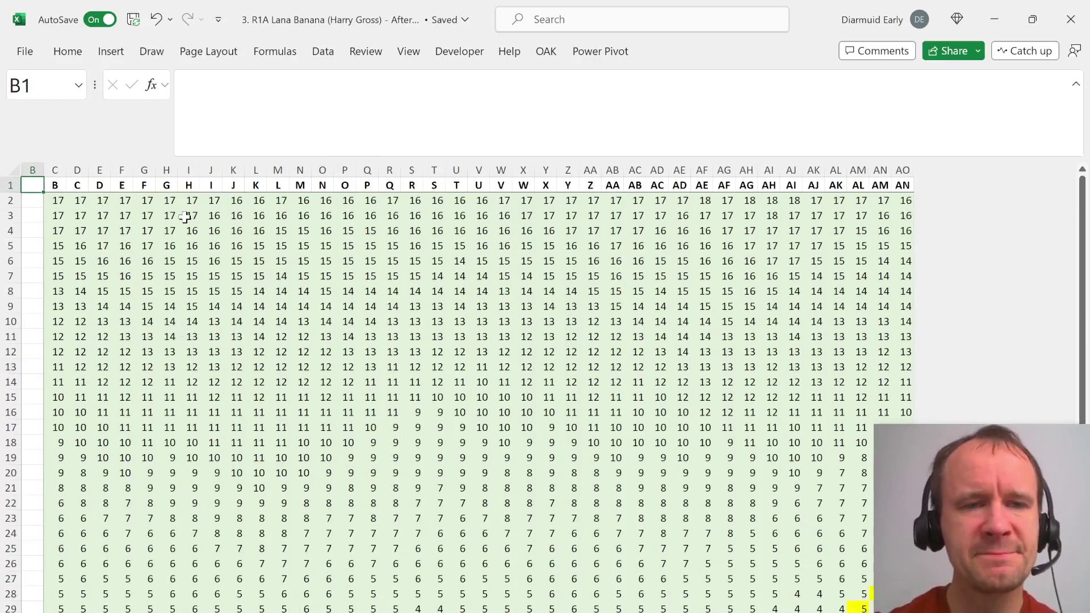
{"action": "left_click", "coordinate": [213, 200]}
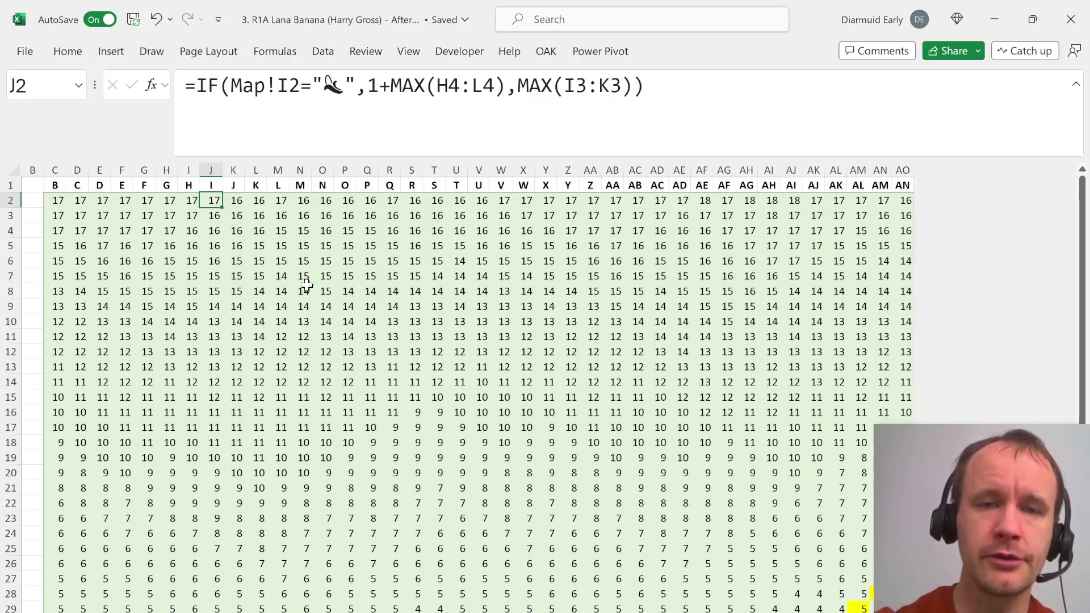
{"action": "left_click", "coordinate": [467, 104]}
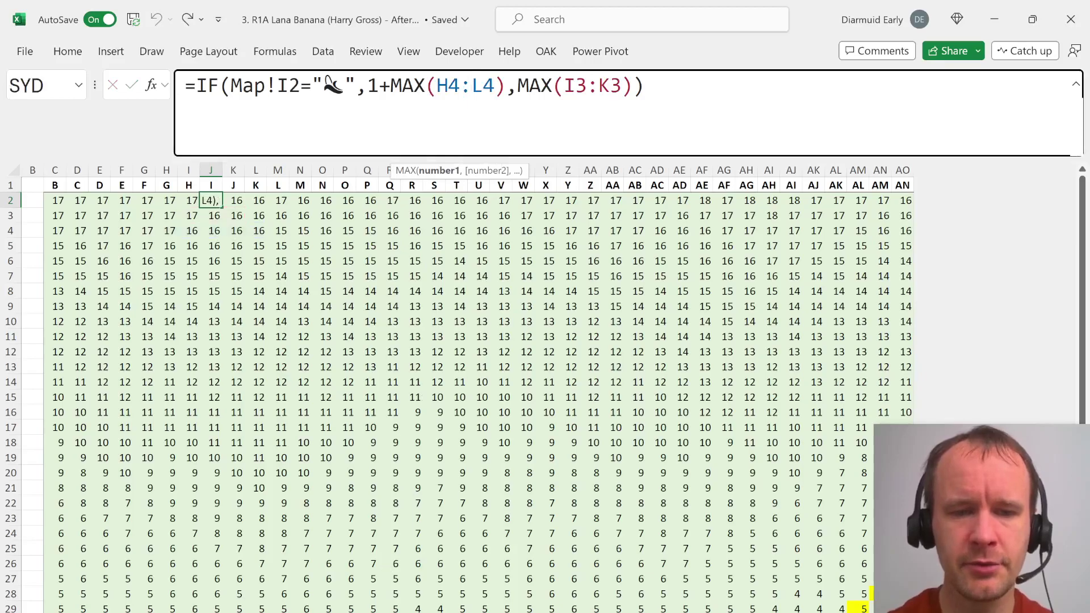
{"action": "key", "text": "Escape"}
{"action": "key", "text": "ctrl+Page_Up"}
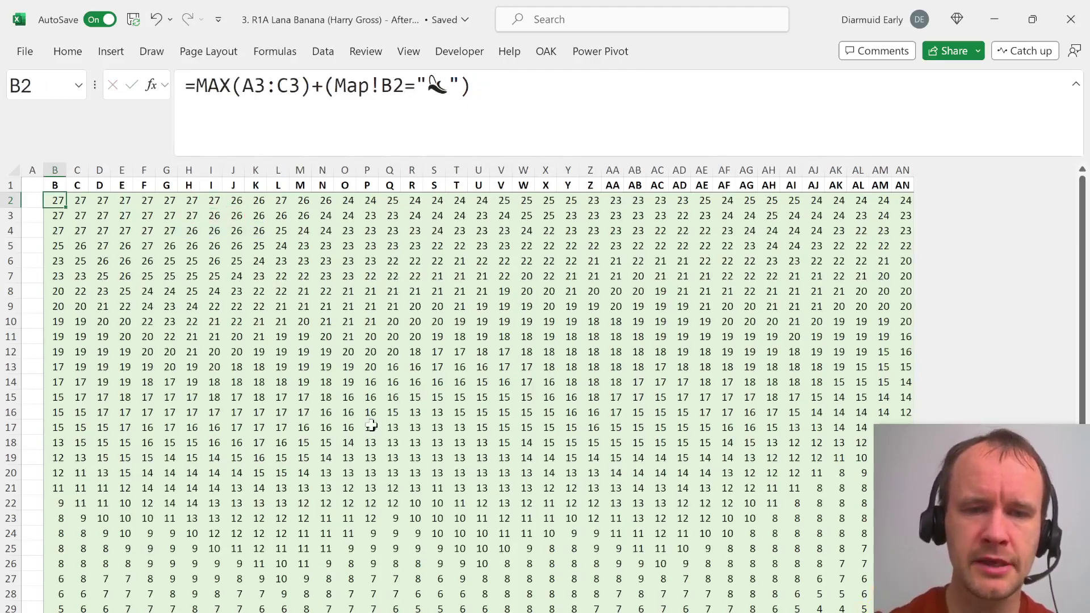
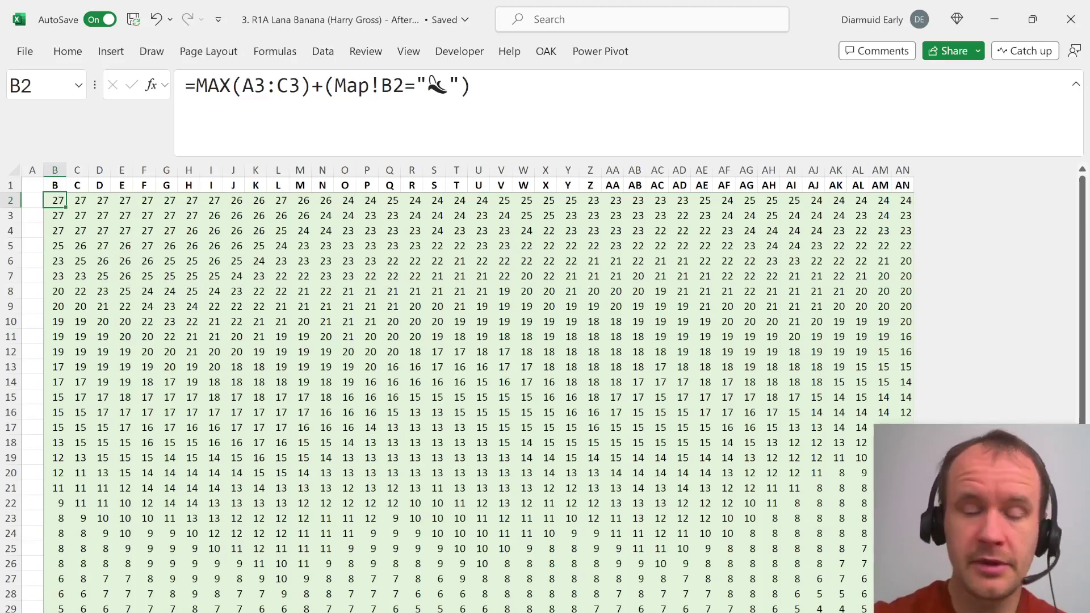
On the next grid sheet, view the cells referenced by J2's IF formula without editing
{"action": "key", "text": "ctrl+Page_Down"}
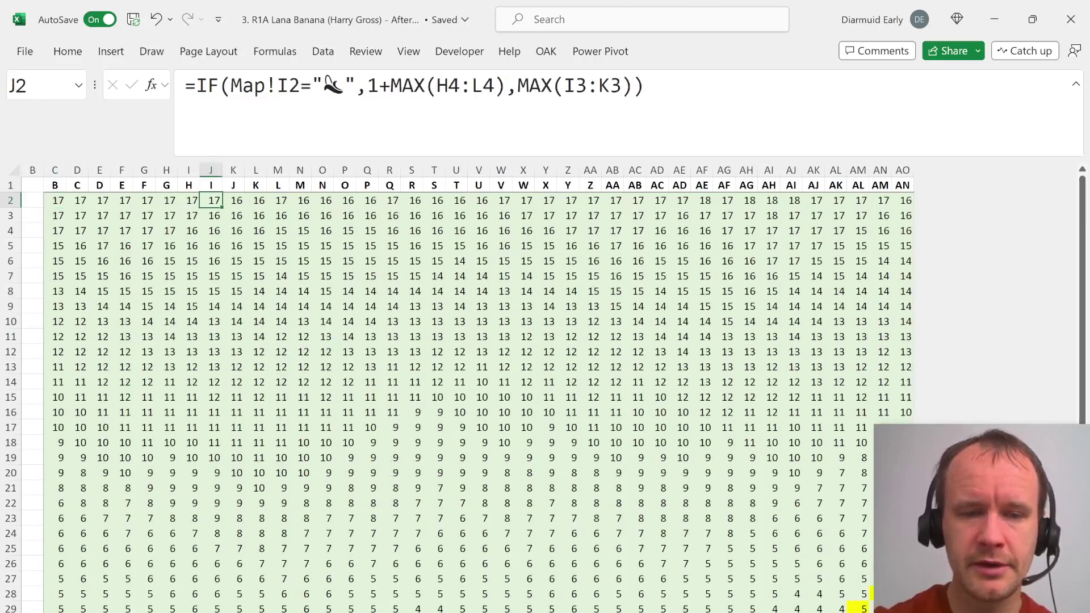
{"action": "left_click", "coordinate": [372, 100]}
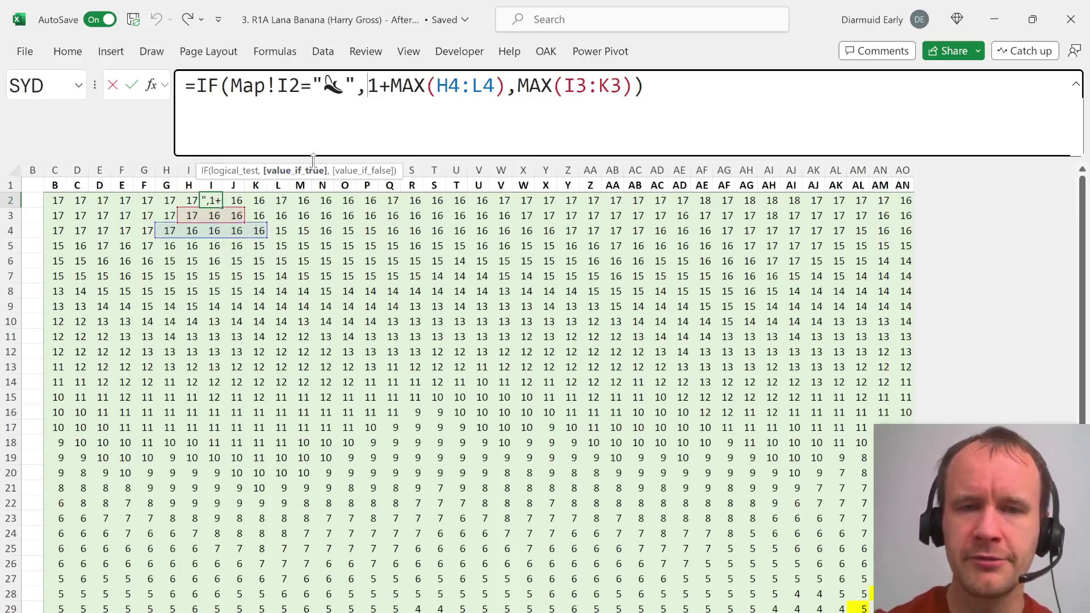
{"action": "key", "text": "Escape"}
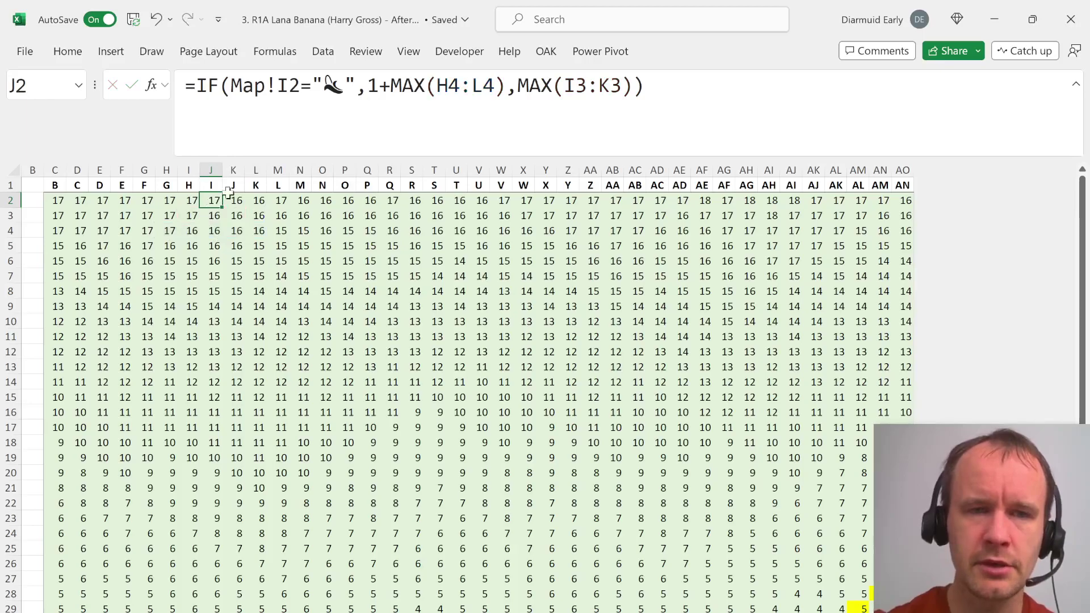
Re-examine the chili condition in J2's formula unchanged, then move to the next grid sheet
{"action": "left_click", "coordinate": [329, 91]}
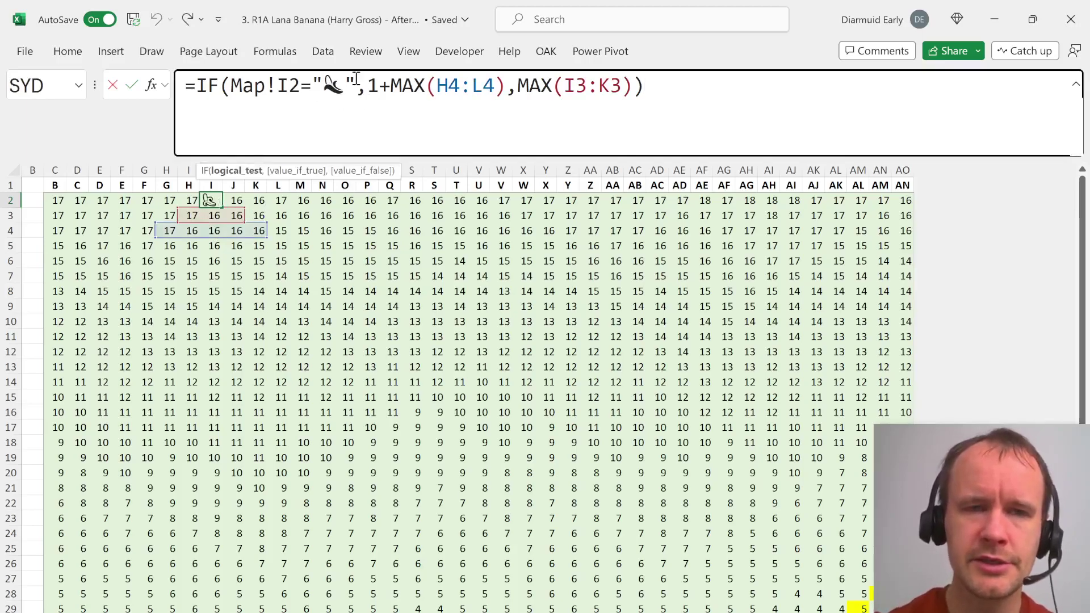
{"action": "key", "text": "Right"}
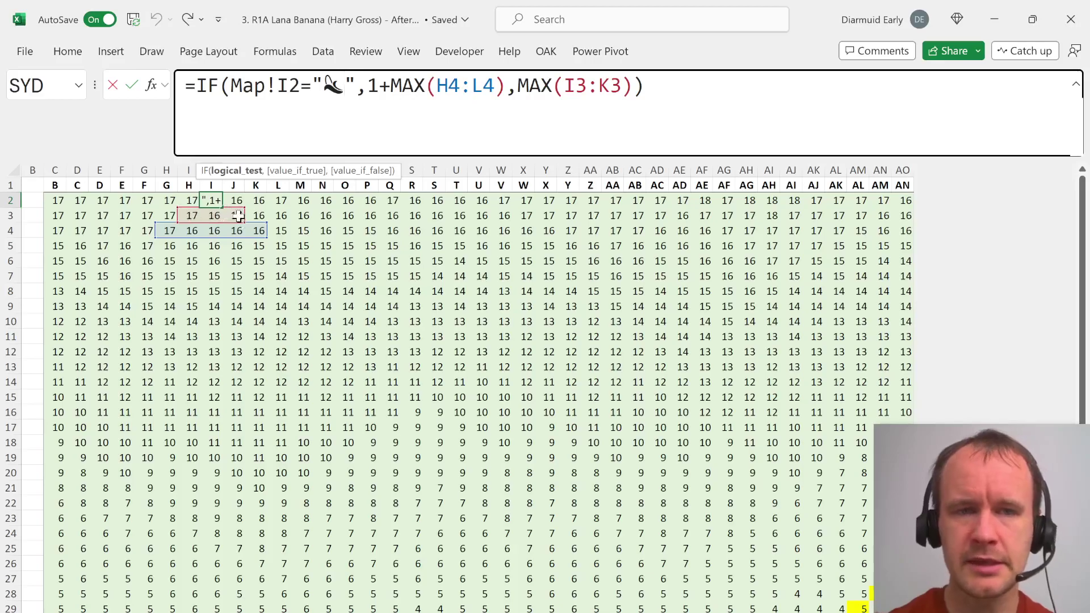
{"action": "key", "text": "Escape"}
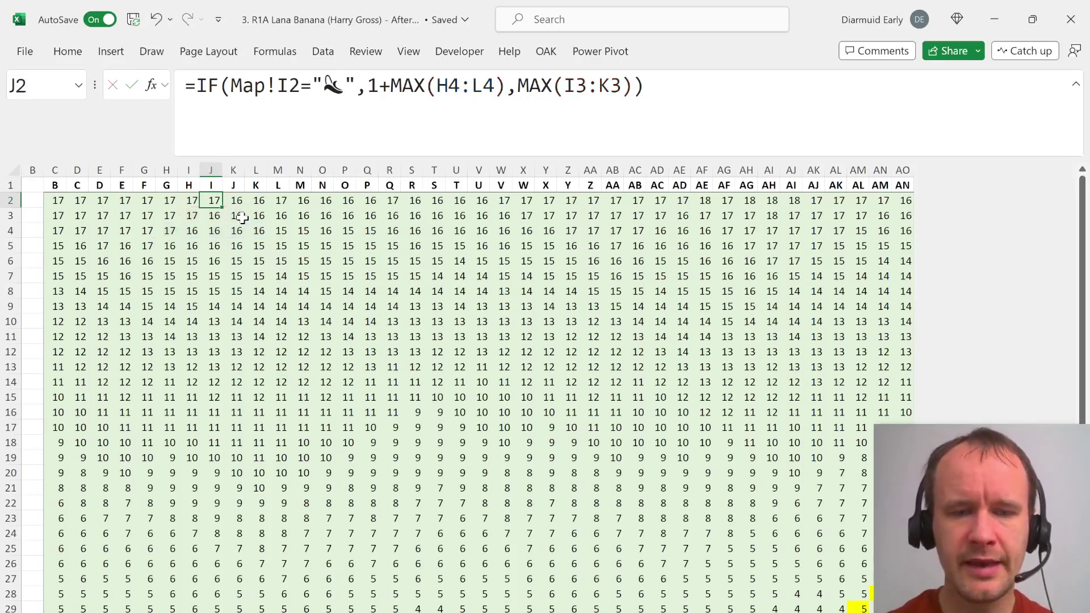
{"action": "key", "text": "ctrl+Page_Down"}
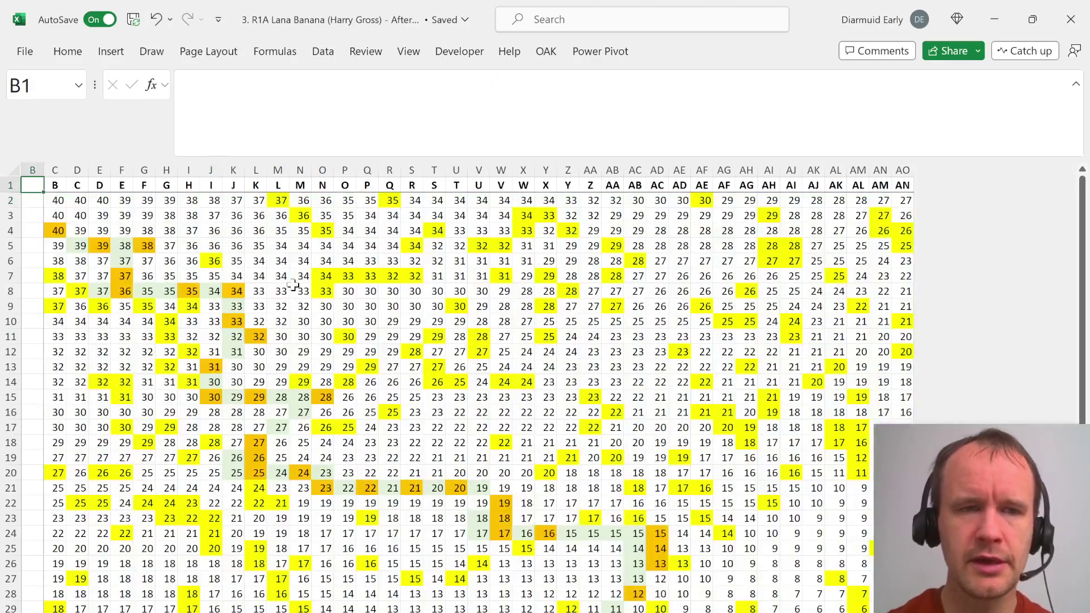
Test I3's formula by deleting its false-branch MAX(H4:J4,J3) and pasting it back
{"action": "left_click", "coordinate": [182, 214]}
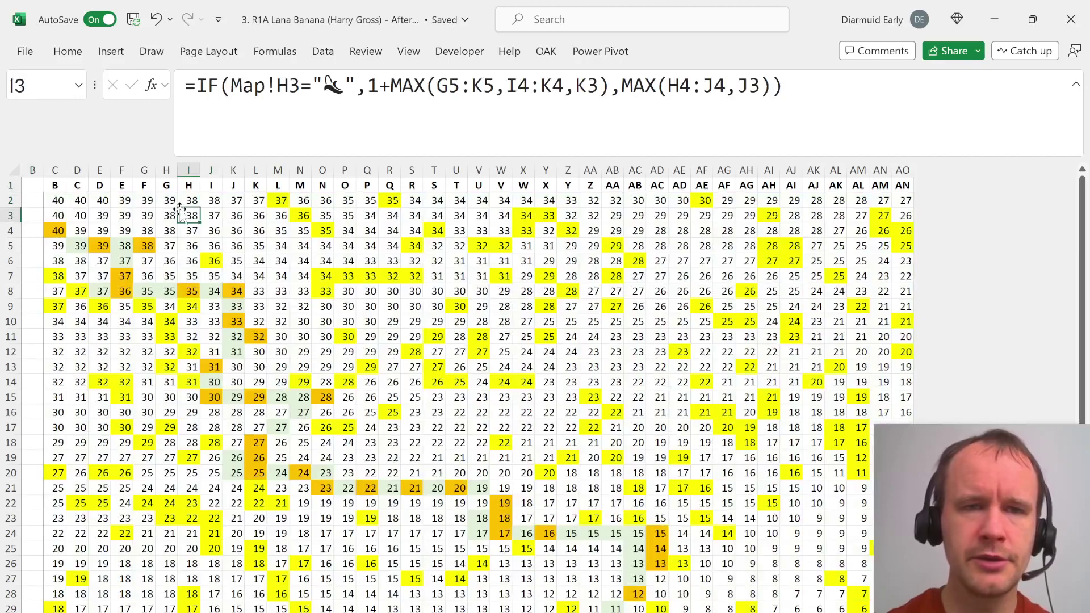
{"action": "left_click", "coordinate": [454, 97]}
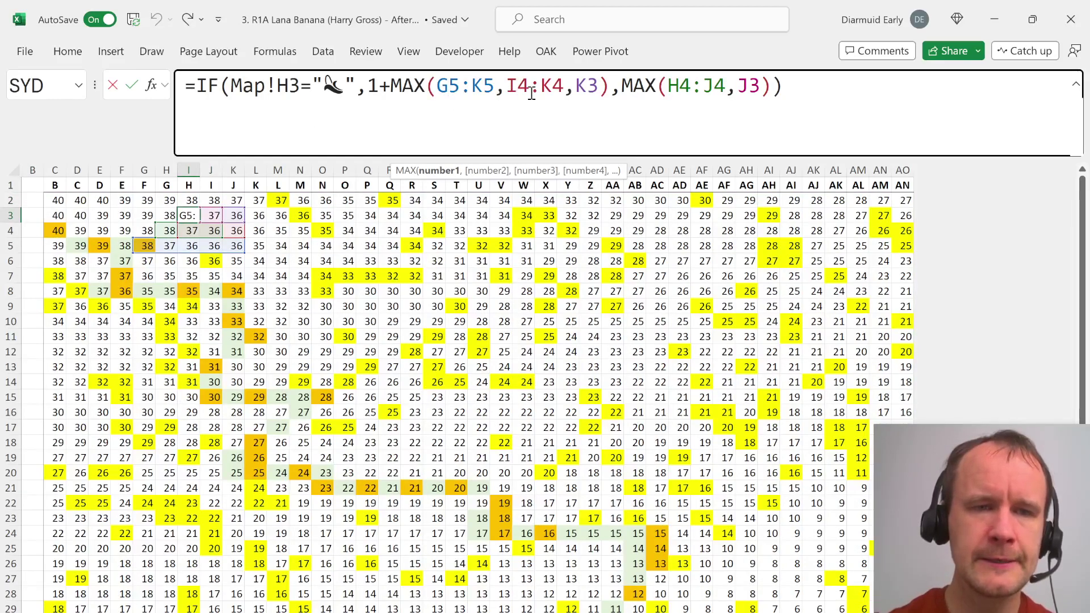
{"action": "left_click_drag", "start_coordinate": [434, 90], "coordinate": [771, 100]}
{"action": "key", "text": "ctrl+c"}
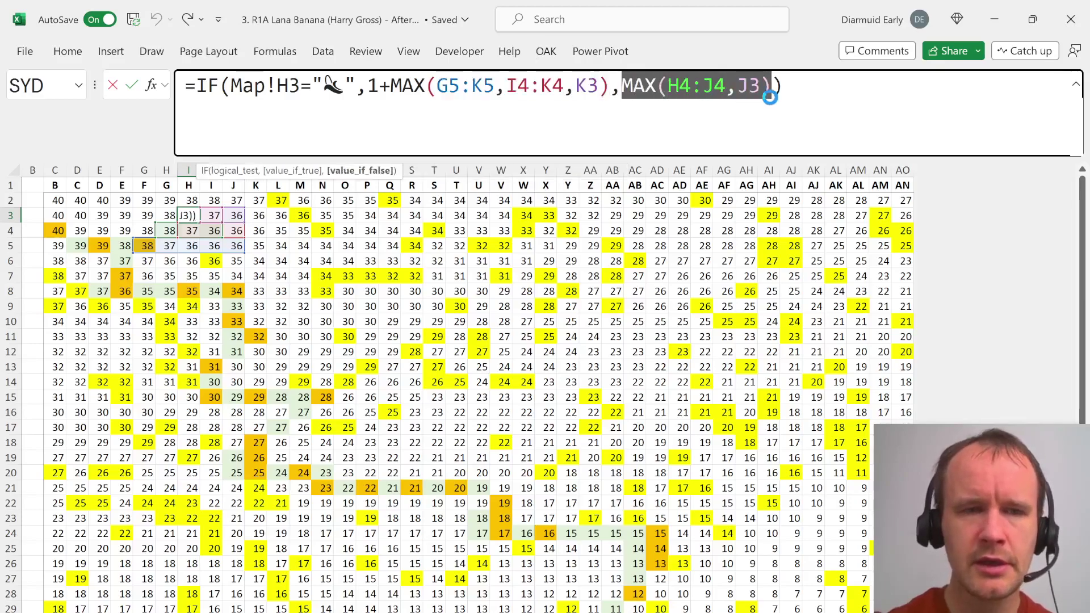
{"action": "key", "text": "Delete"}
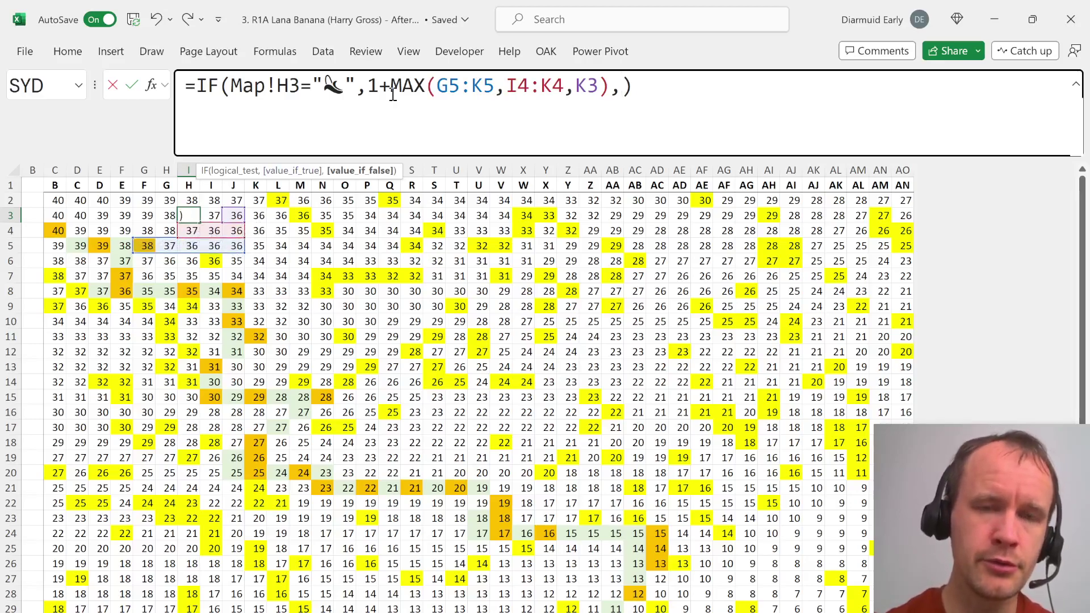
{"action": "left_click", "coordinate": [375, 88]}
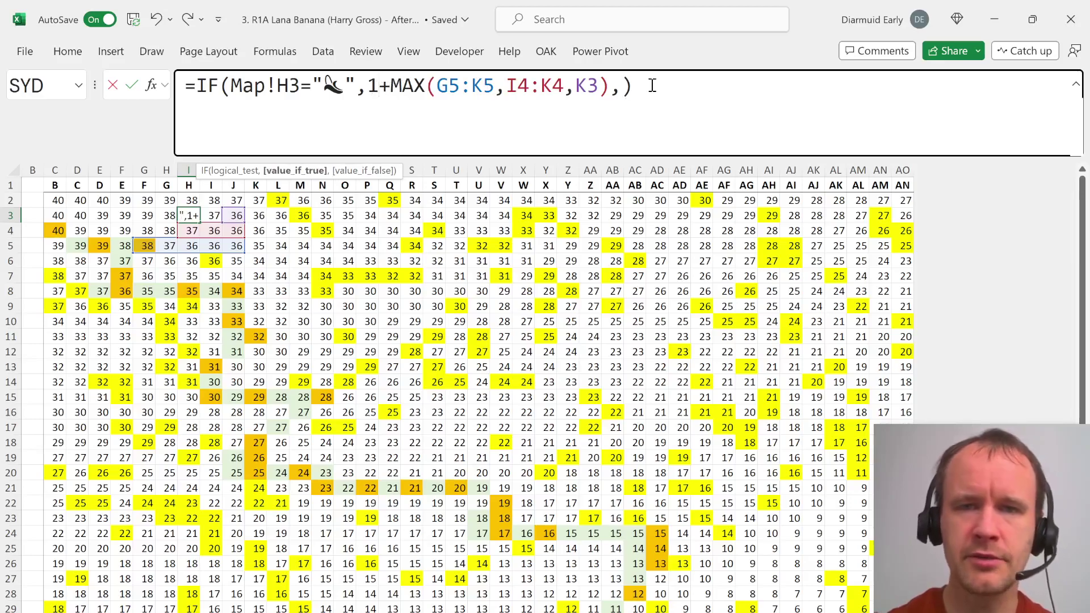
{"action": "left_click", "coordinate": [625, 87]}
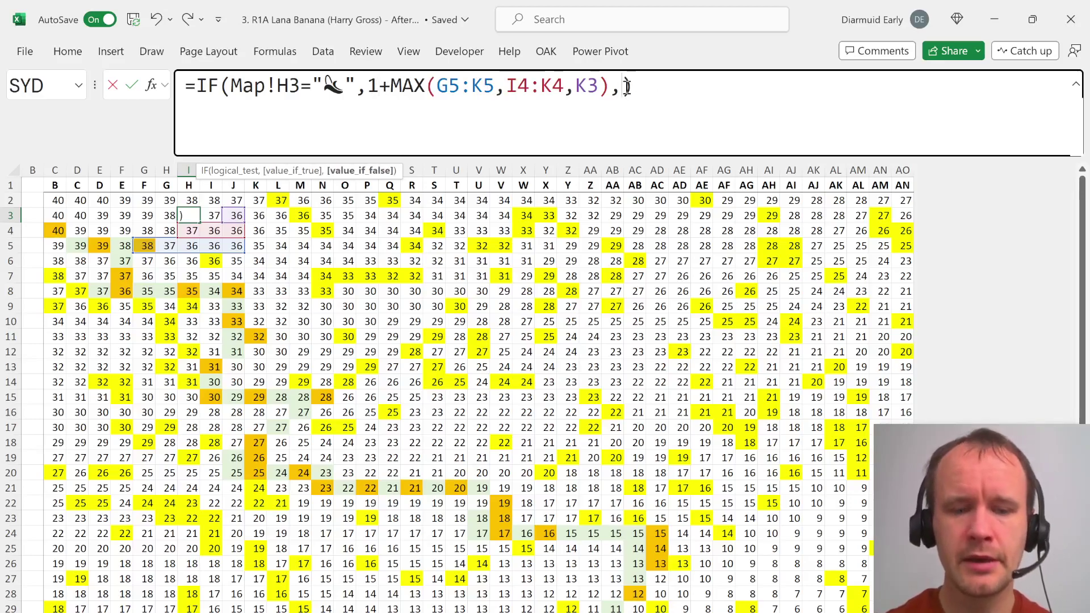
{"action": "key", "text": "ctrl+v"}
Test by deleting the true-branch 1+MAX expression, cancel the edit, and go to the banana Map sheet
{"action": "left_click", "coordinate": [604, 88]}
{"action": "left_click", "coordinate": [614, 88]}
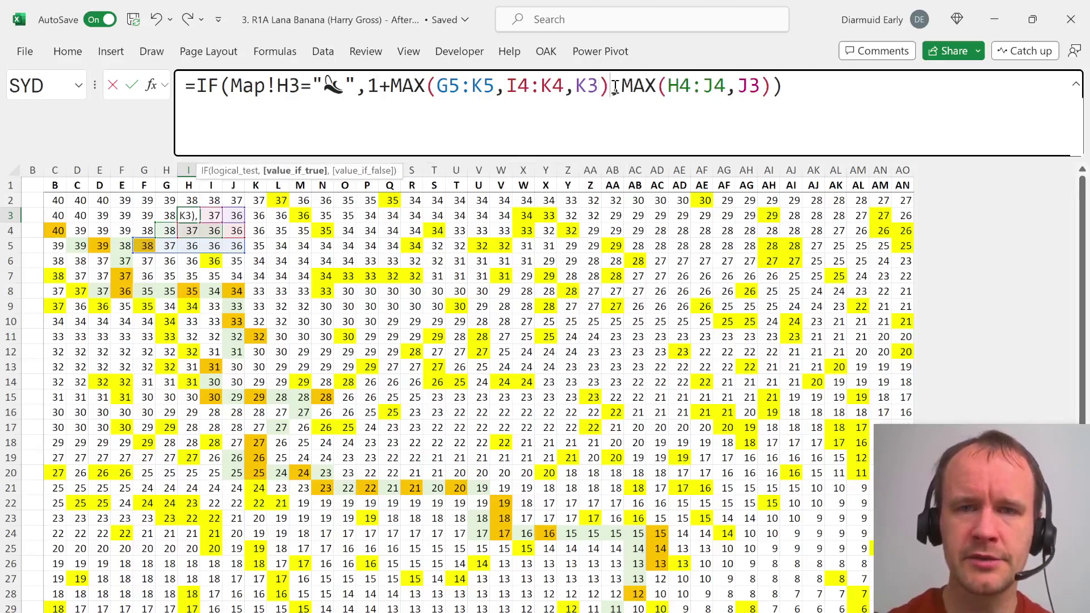
{"action": "left_click", "coordinate": [370, 85], "text": "shift"}
{"action": "key", "text": "Delete"}
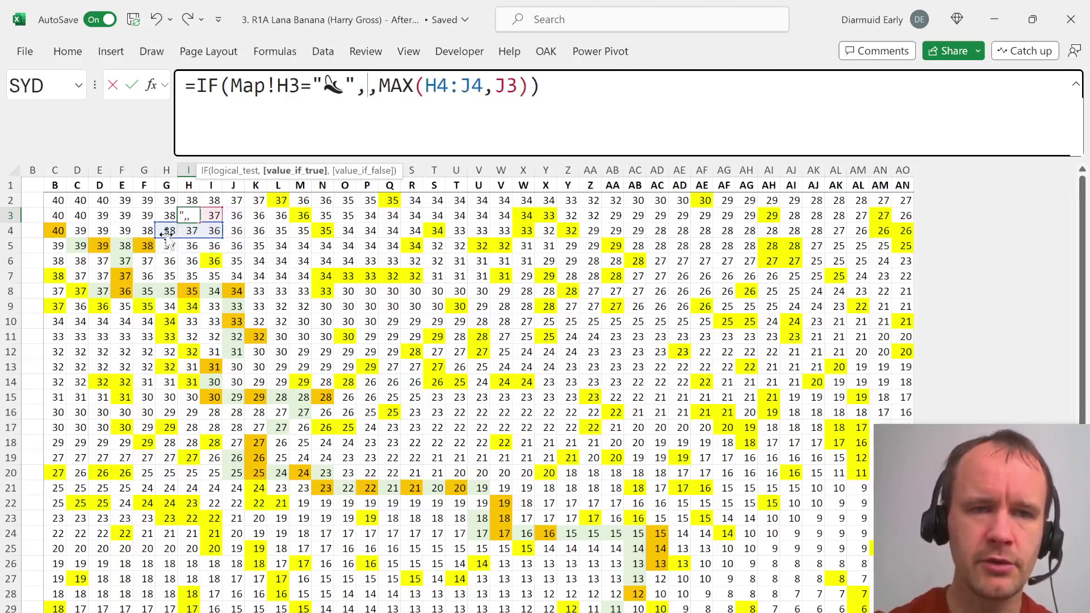
{"action": "key", "text": "Escape"}
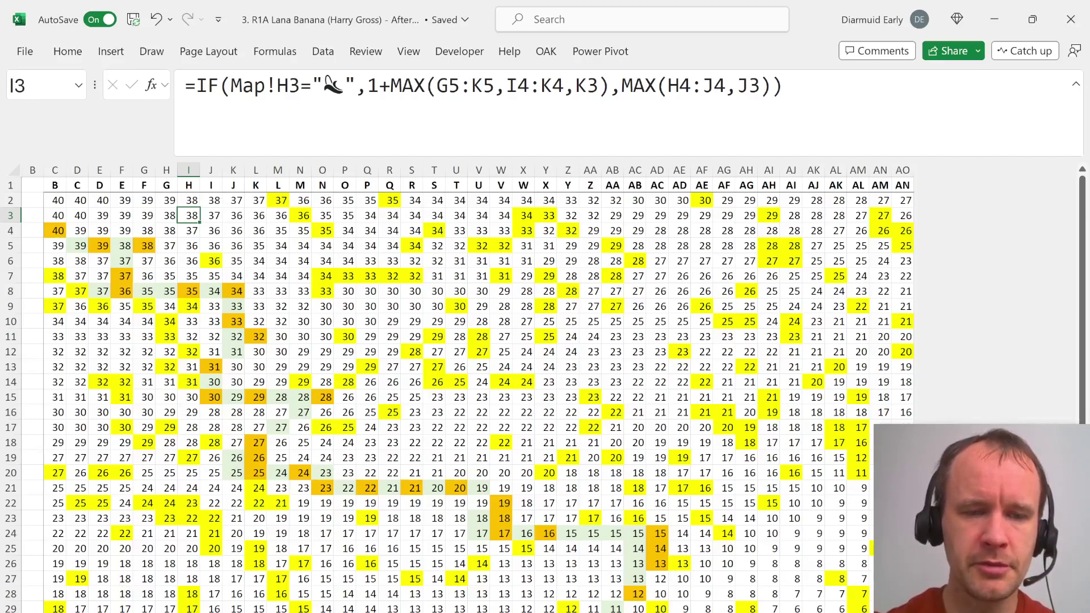
{"action": "key", "text": "ctrl+Page_Up"}
Return to the Level 3 answers sheet, then switch to the 4. R2A Backgammon workbook
{"action": "key", "text": "ctrl+Page_Down"}
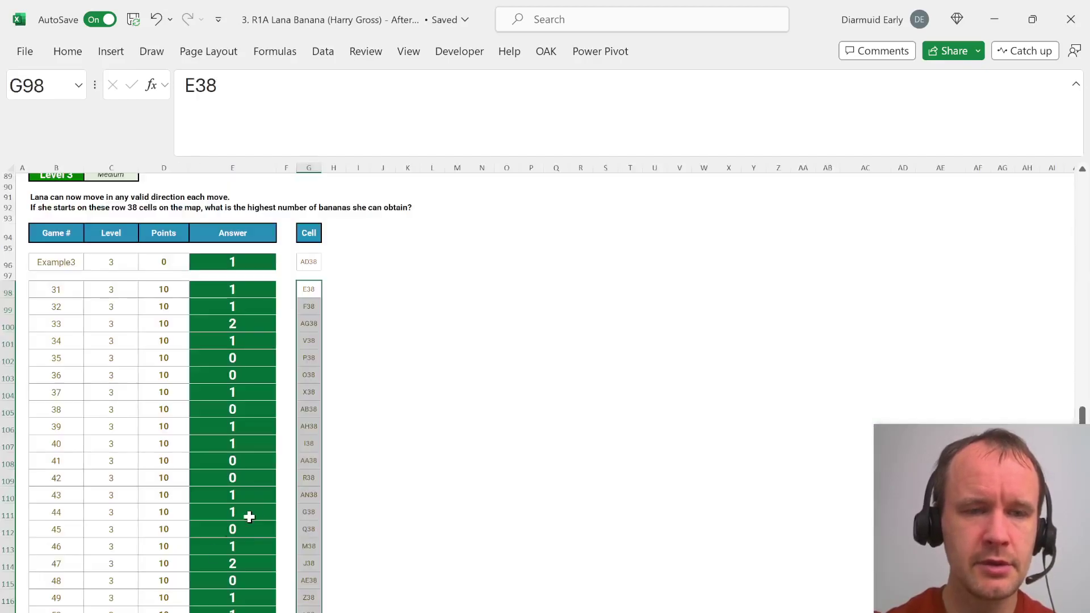
{"action": "key", "text": "alt"}
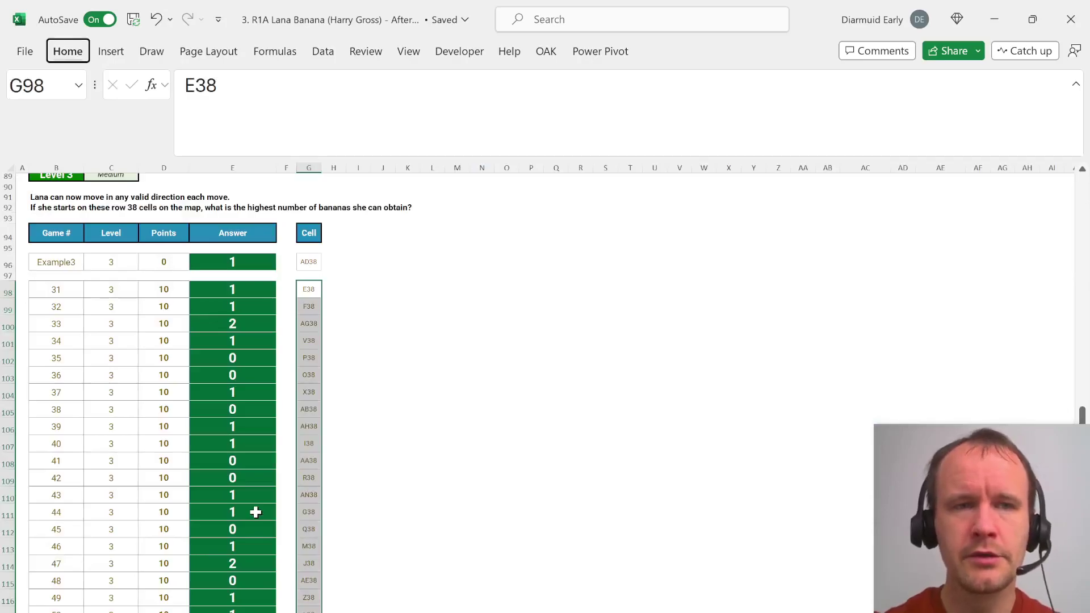
{"action": "key", "text": "f"}
{"action": "key", "text": "Escape"}
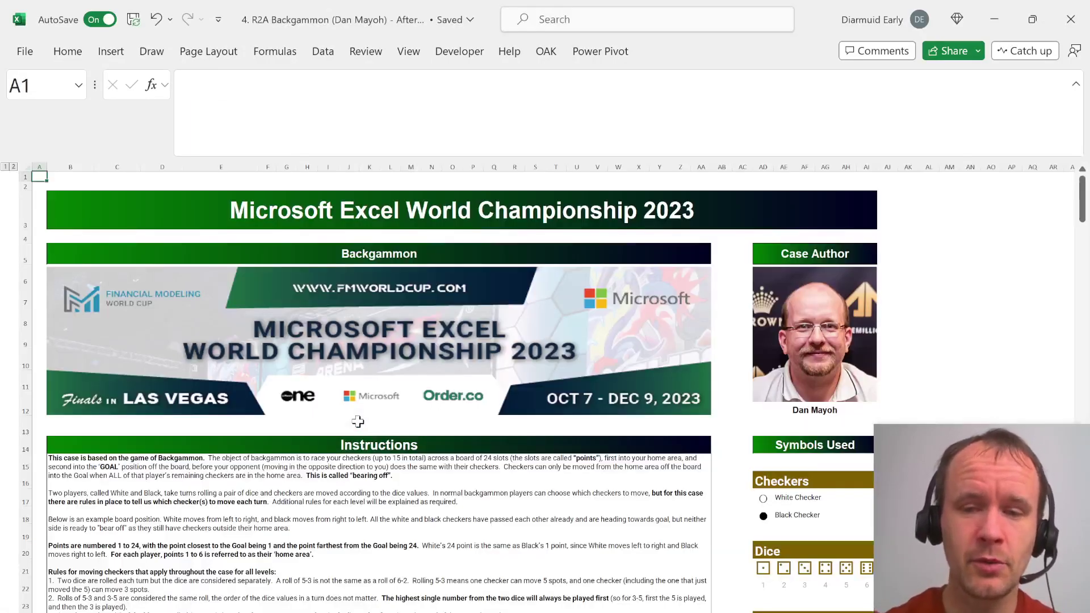
Read the Backgammon Instructions, Board and Level 1 games, then go to the Example3 calculation sheet
{"action": "scroll", "coordinate": [358, 421], "scroll_direction": "down", "scroll_amount": 2}
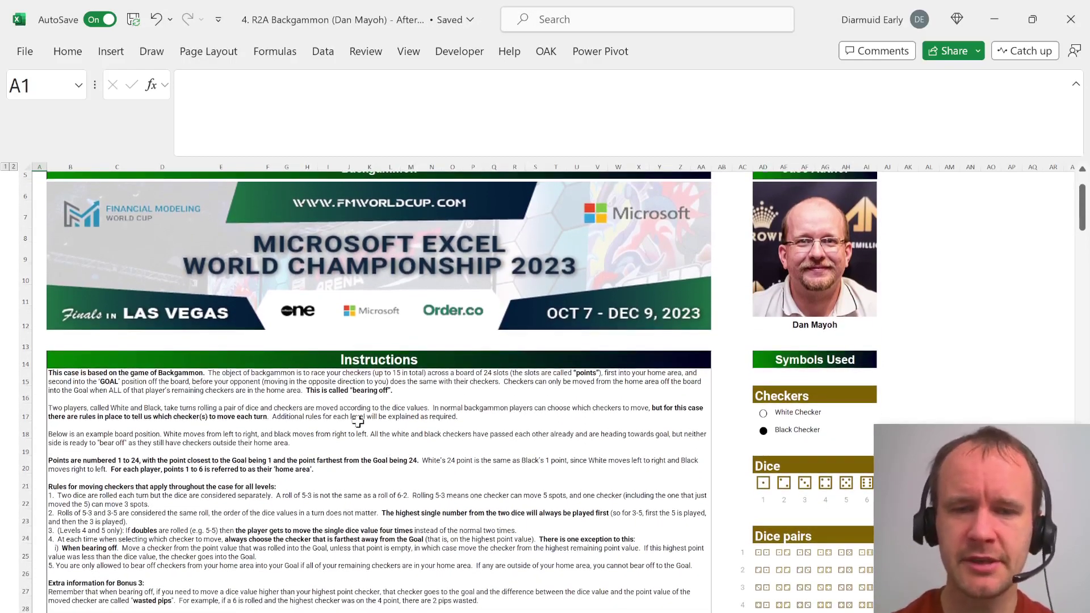
{"action": "scroll", "coordinate": [357, 421], "scroll_direction": "down", "scroll_amount": 2}
{"action": "scroll", "coordinate": [357, 421], "scroll_direction": "up", "scroll_amount": 2}
{"action": "scroll", "coordinate": [358, 421], "scroll_direction": "down", "scroll_amount": 8}
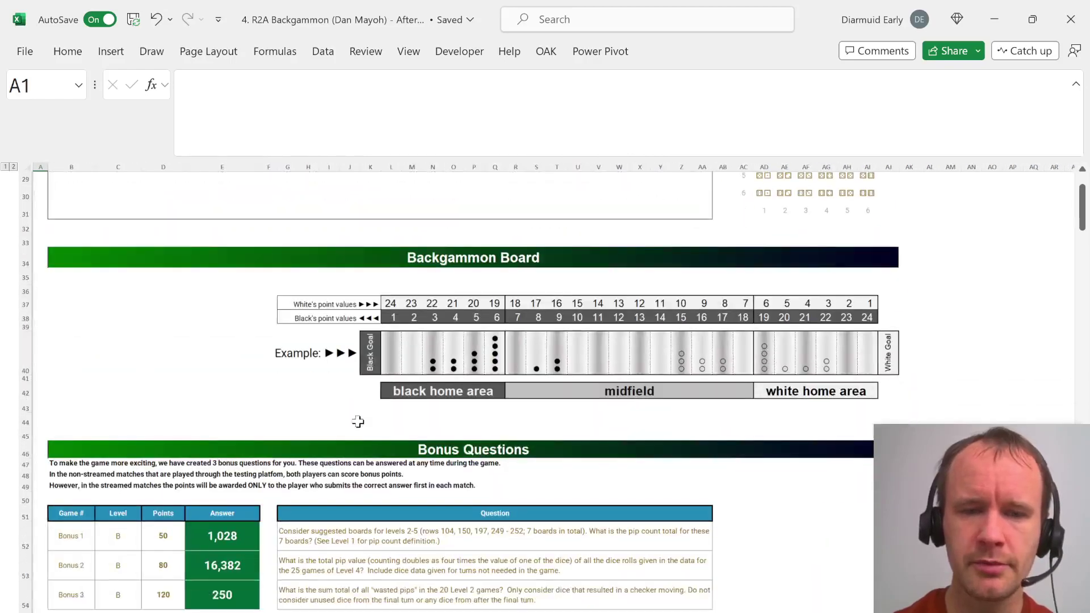
{"action": "scroll", "coordinate": [358, 421], "scroll_direction": "down", "scroll_amount": 3}
{"action": "scroll", "coordinate": [357, 421], "scroll_direction": "up", "scroll_amount": 8}
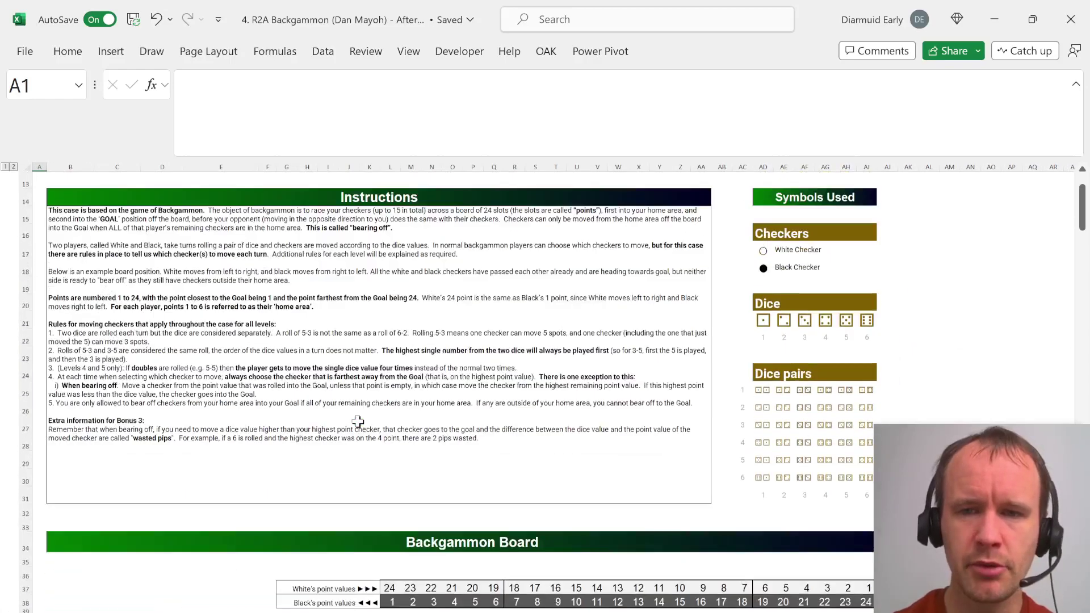
{"action": "scroll", "coordinate": [358, 421], "scroll_direction": "up", "scroll_amount": 3}
{"action": "scroll", "coordinate": [357, 421], "scroll_direction": "down", "scroll_amount": 3}
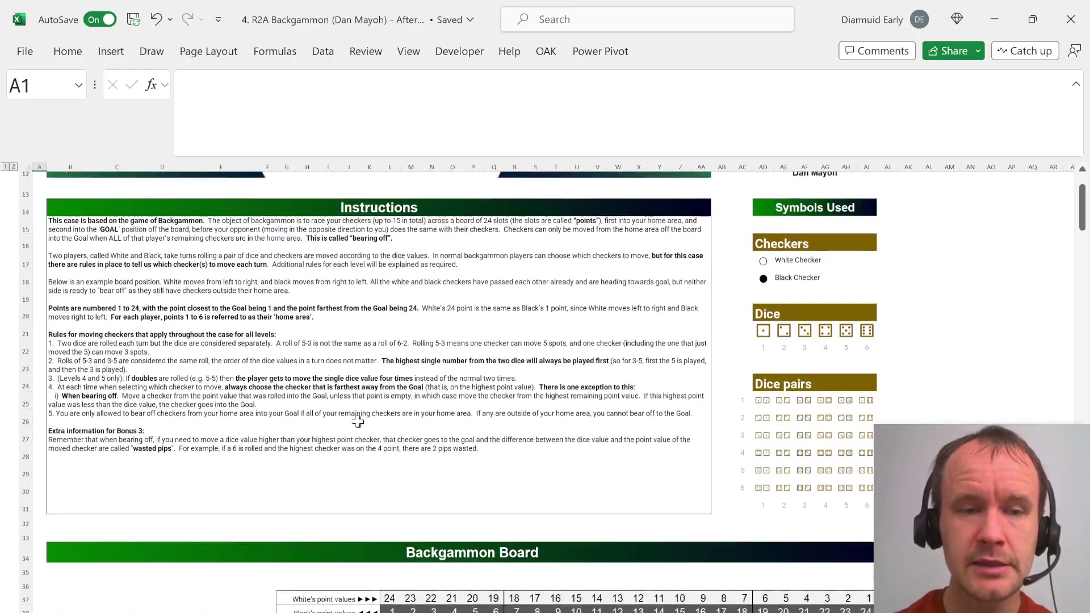
{"action": "scroll", "coordinate": [358, 421], "scroll_direction": "down", "scroll_amount": 3}
{"action": "scroll", "coordinate": [358, 422], "scroll_direction": "down", "scroll_amount": 10}
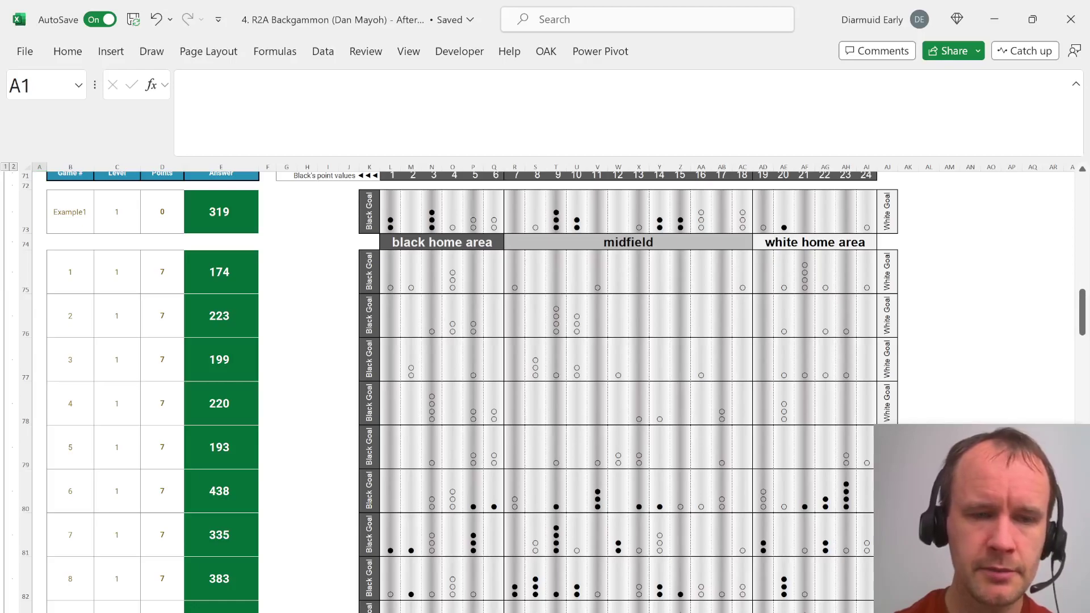
{"action": "key", "text": "ctrl+Page_Down"}
{"action": "key", "text": "ctrl+Page_Down"}
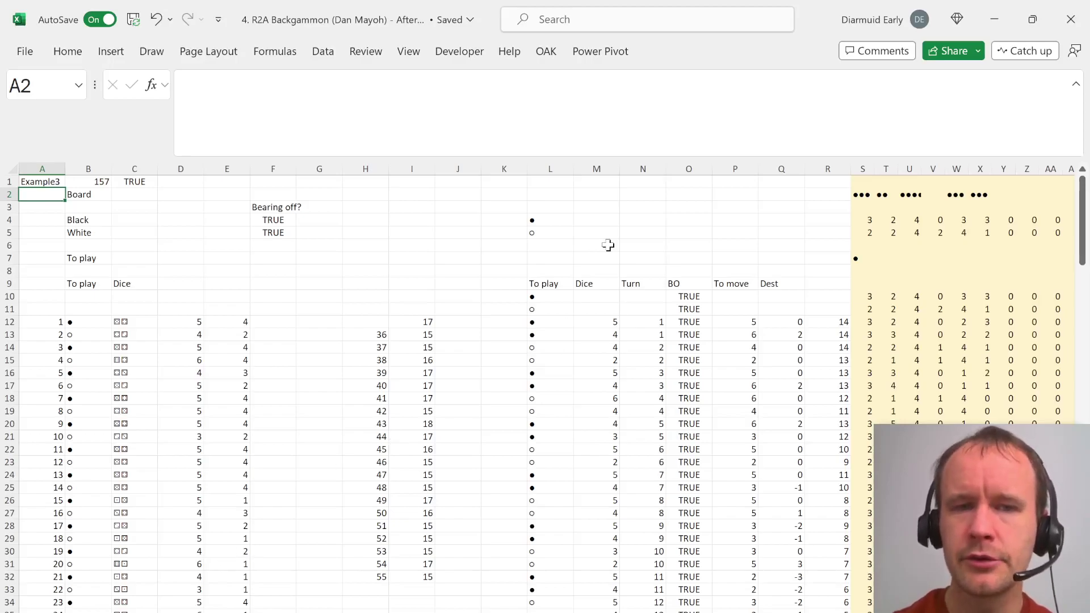
{"action": "scroll", "coordinate": [801, 251], "scroll_direction": "right", "scroll_amount": 1}
{"action": "scroll", "coordinate": [802, 252], "scroll_direction": "left", "scroll_amount": 1}
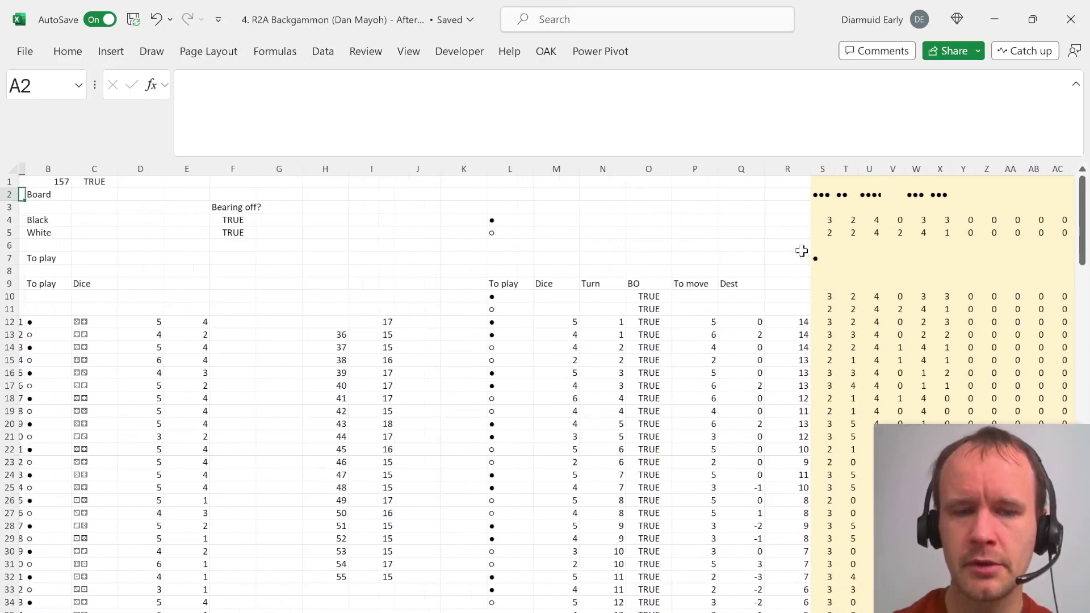
{"action": "key", "text": "ctrl+Page_Down"}
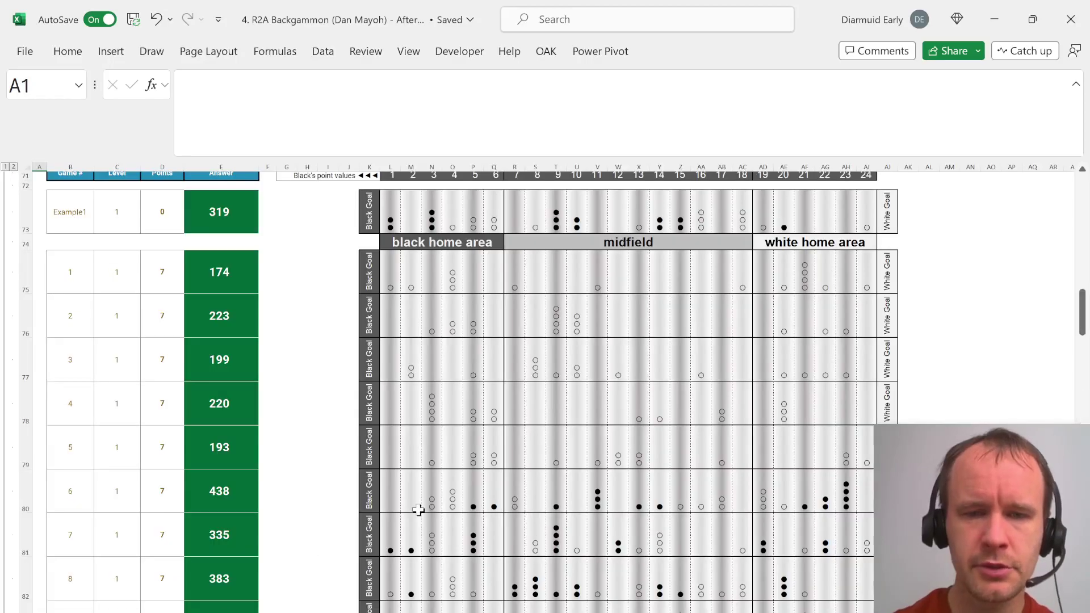
{"action": "scroll", "coordinate": [363, 361], "scroll_direction": "up", "scroll_amount": 4}
{"action": "left_click", "coordinate": [392, 301]}
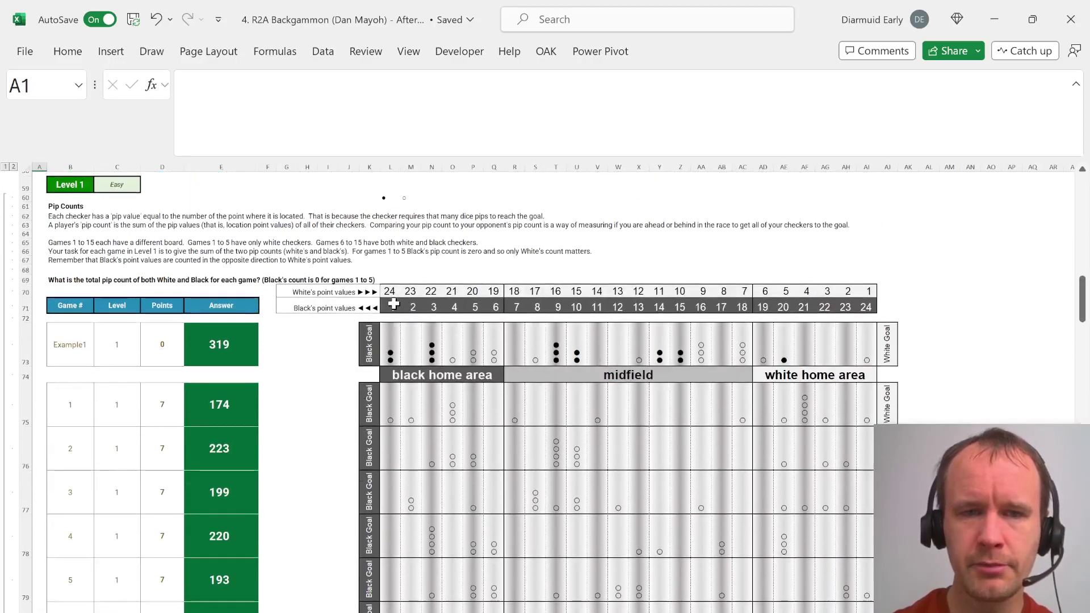
{"action": "key", "text": "ctrl+shift+Right"}
{"action": "key", "text": "Up"}
{"action": "key", "text": "ctrl+Right"}
{"action": "key", "text": "ctrl+shift+Left"}
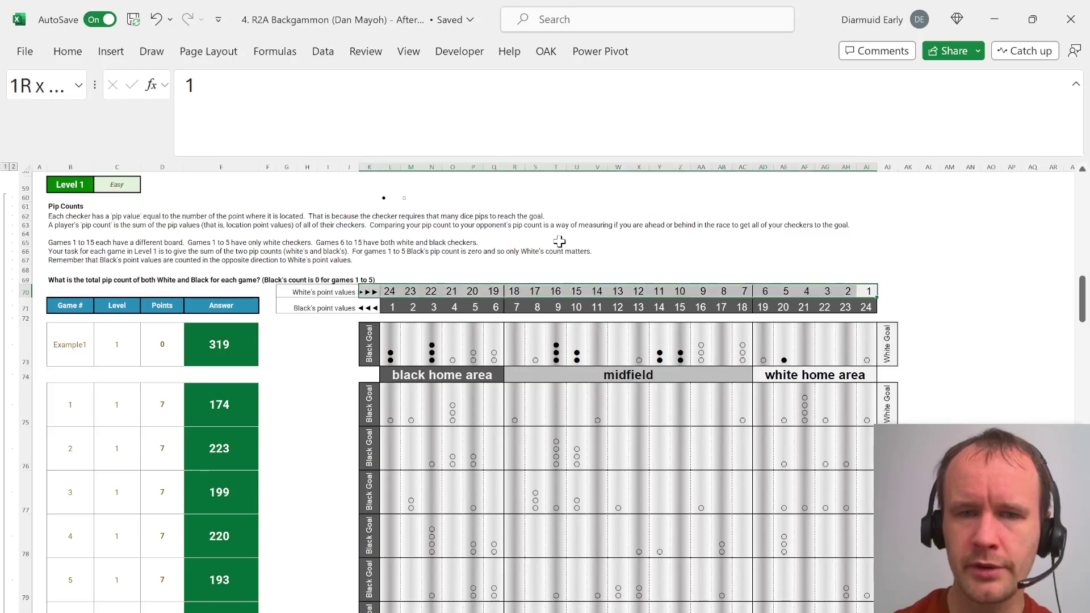
{"action": "key", "text": "shift+Right"}
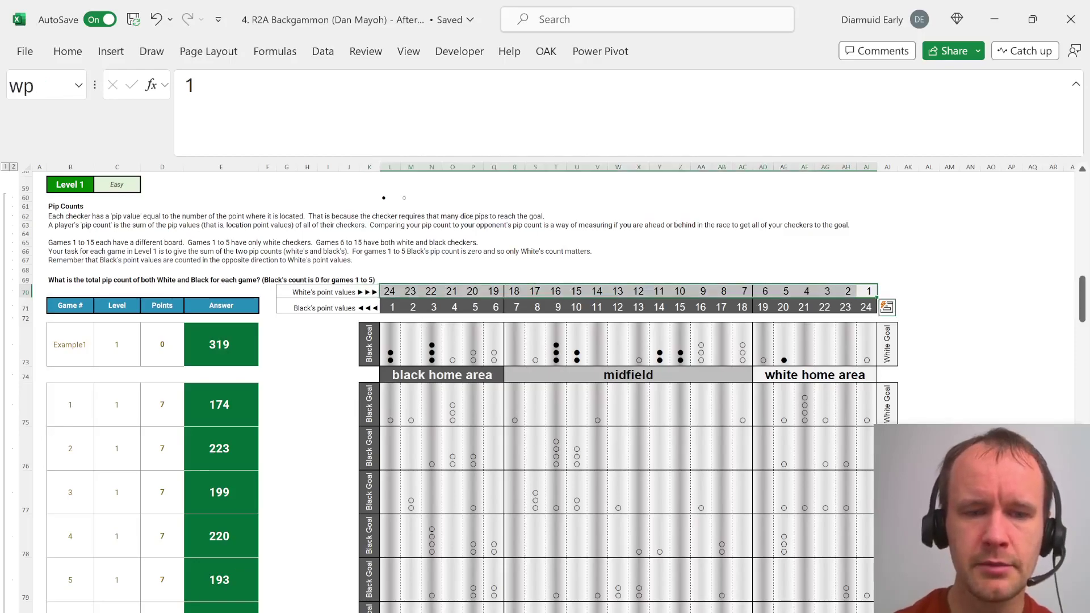
{"action": "key", "text": "ctrl+Page_Down"}
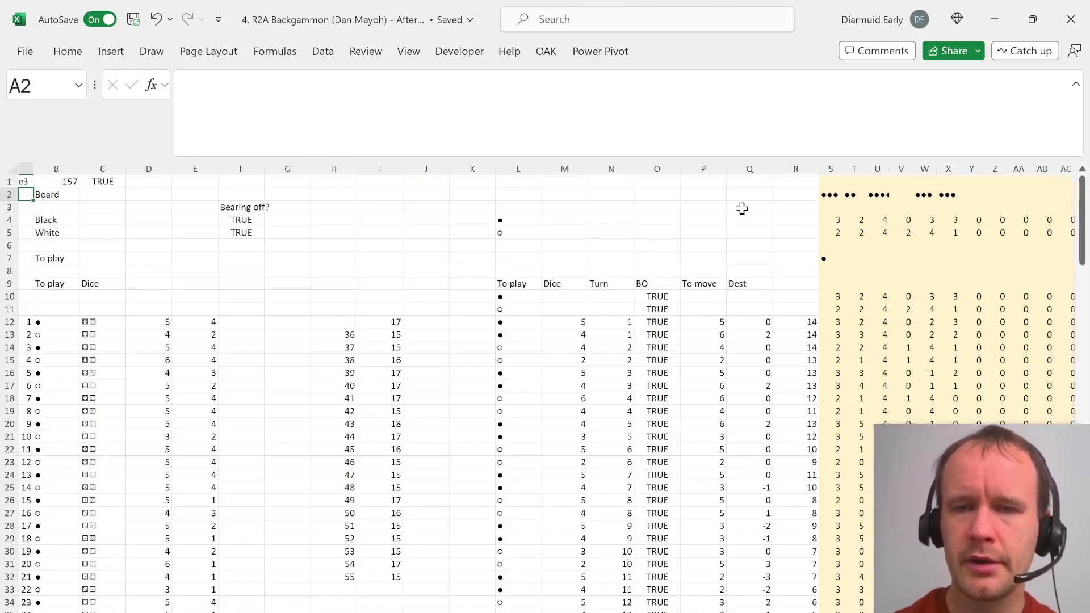
{"action": "left_click", "coordinate": [830, 220]}
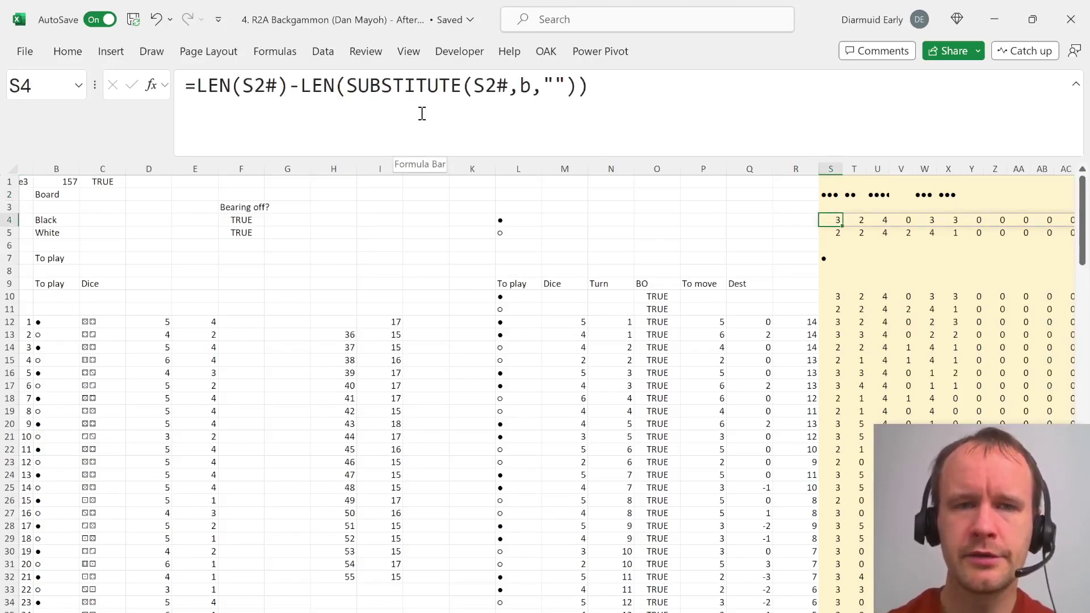
{"action": "key", "text": "Down"}
{"action": "key", "text": "Up"}
{"action": "left_click", "coordinate": [370, 88]}
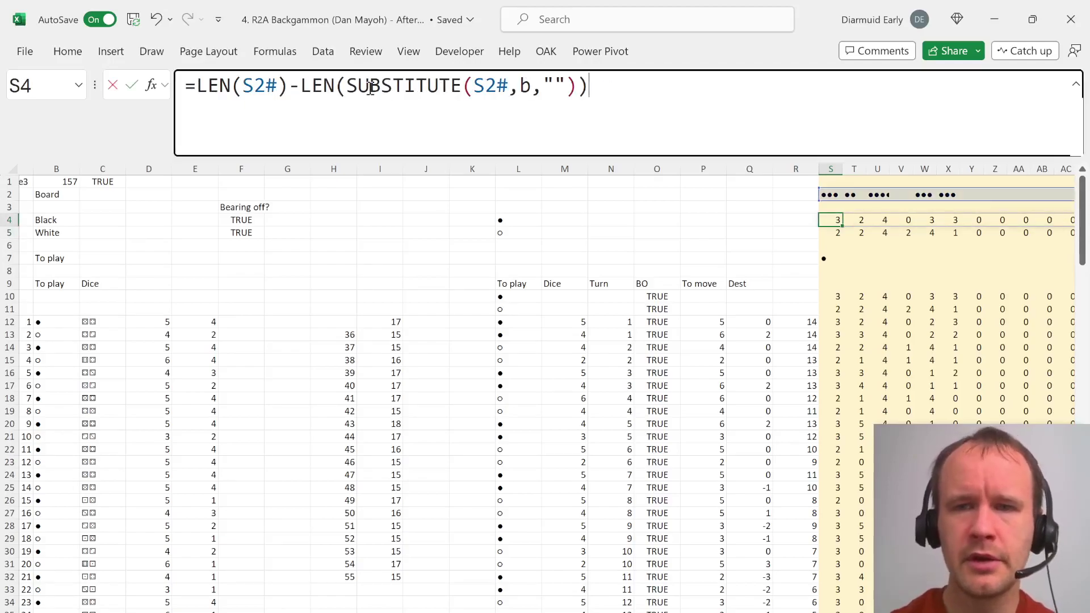
{"action": "key", "text": "Escape"}
{"action": "key", "text": "Up"}
{"action": "key", "text": "Up"}
{"action": "key", "text": "ctrl+shift+Right"}
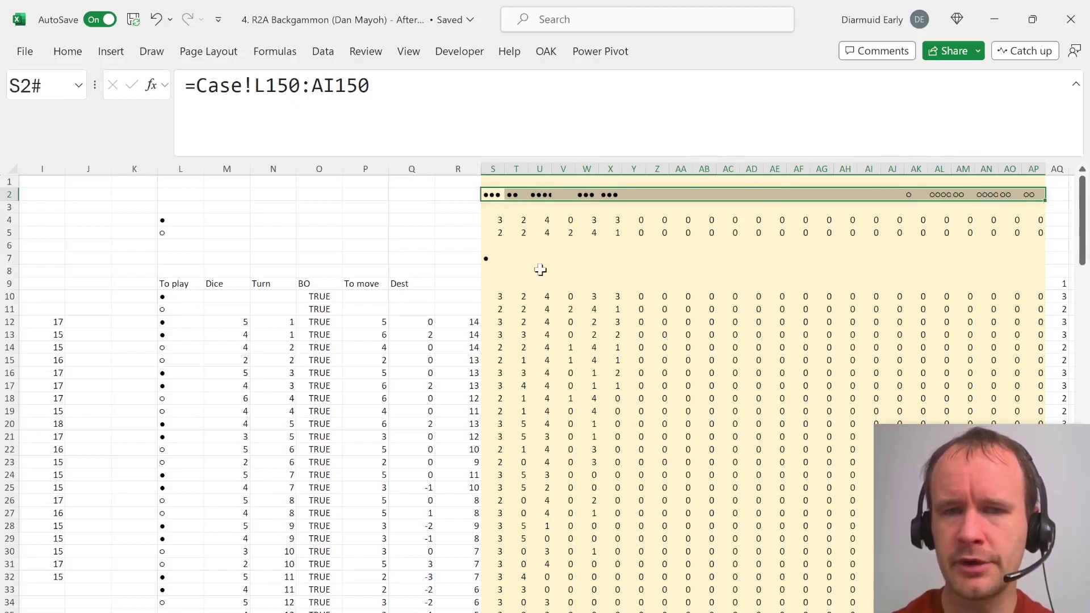
{"action": "left_click", "coordinate": [494, 222]}
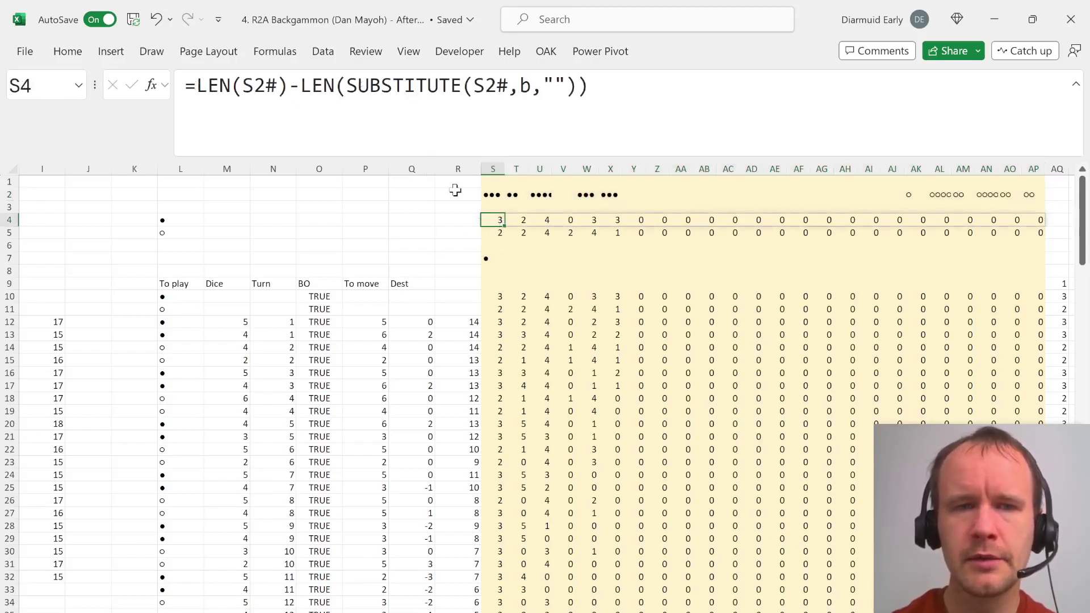
{"action": "left_click", "coordinate": [363, 115]}
{"action": "double_click", "coordinate": [523, 87]}
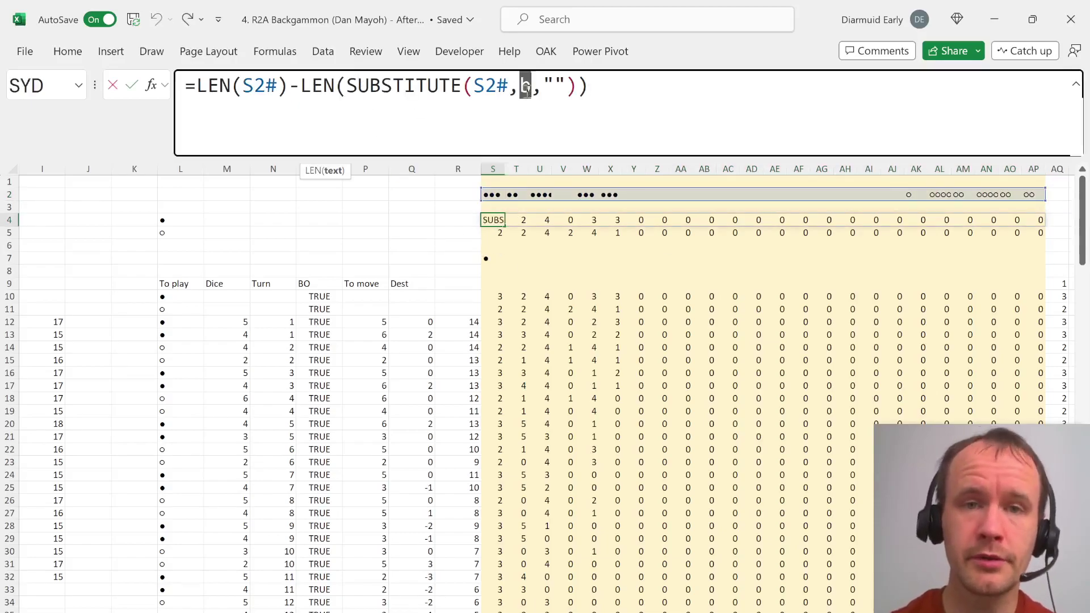
{"action": "key", "text": "Escape"}
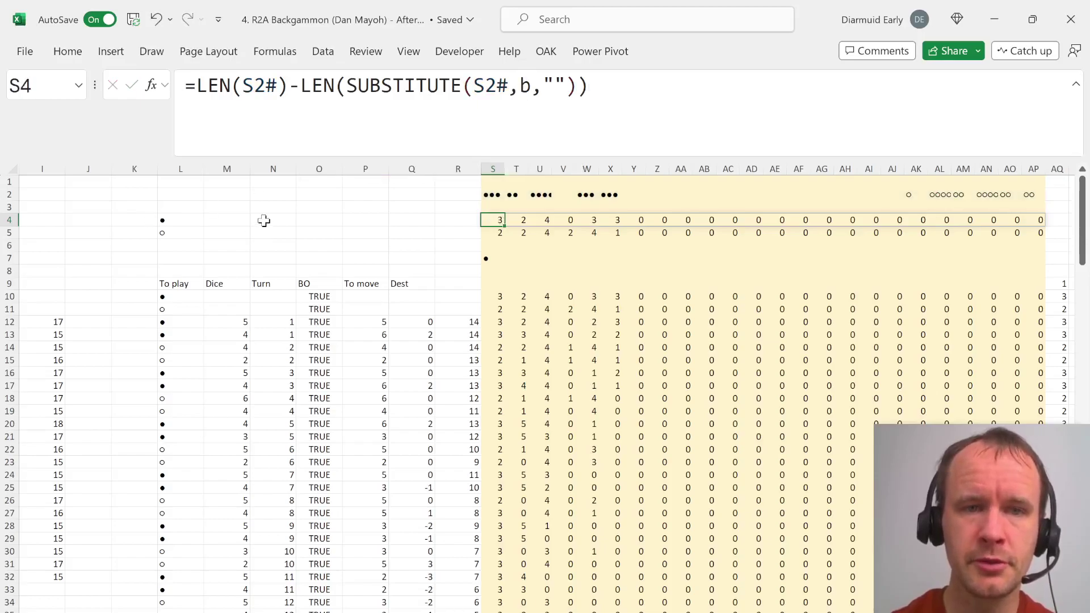
{"action": "left_click", "coordinate": [263, 221]}
{"action": "type", "text": "=b"}
{"action": "key", "text": "Return"}
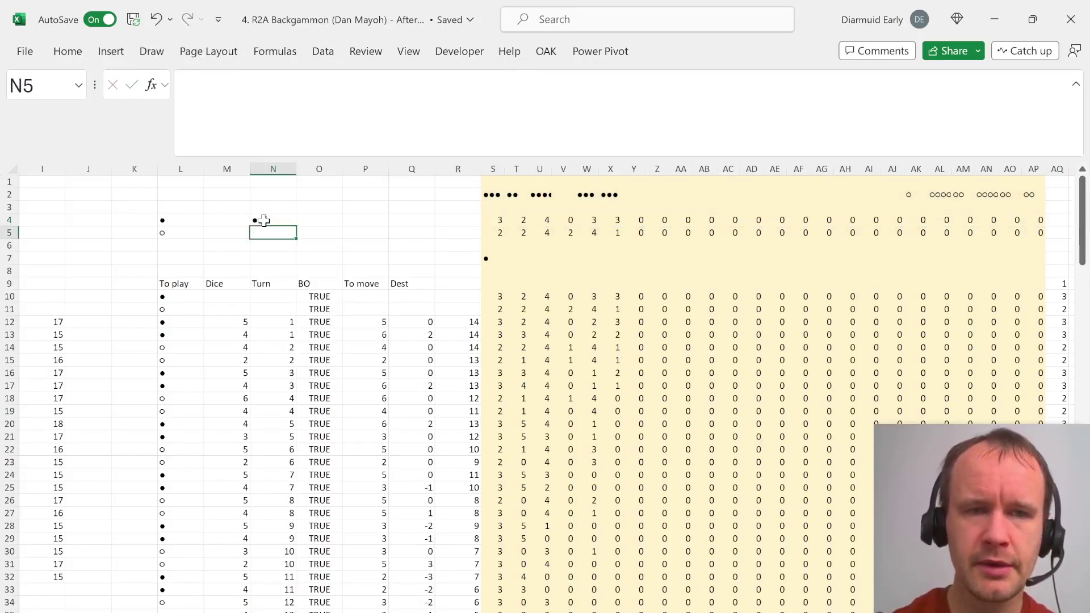
{"action": "type", "text": "=w"}
{"action": "key", "text": "ctrl+Return"}
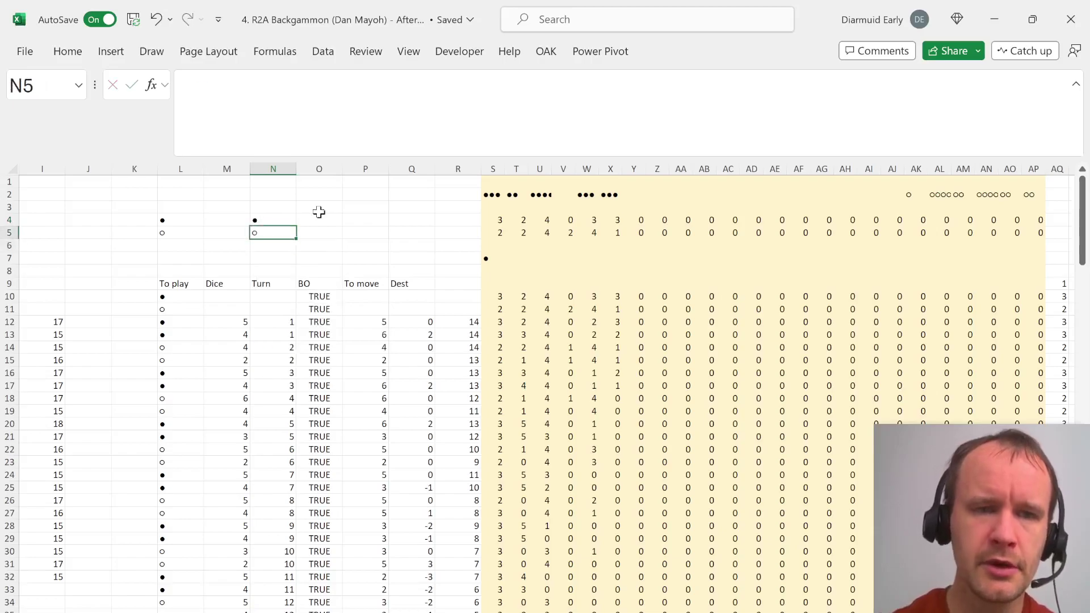
{"action": "key", "text": "shift+Up"}
{"action": "key", "text": "Delete"}
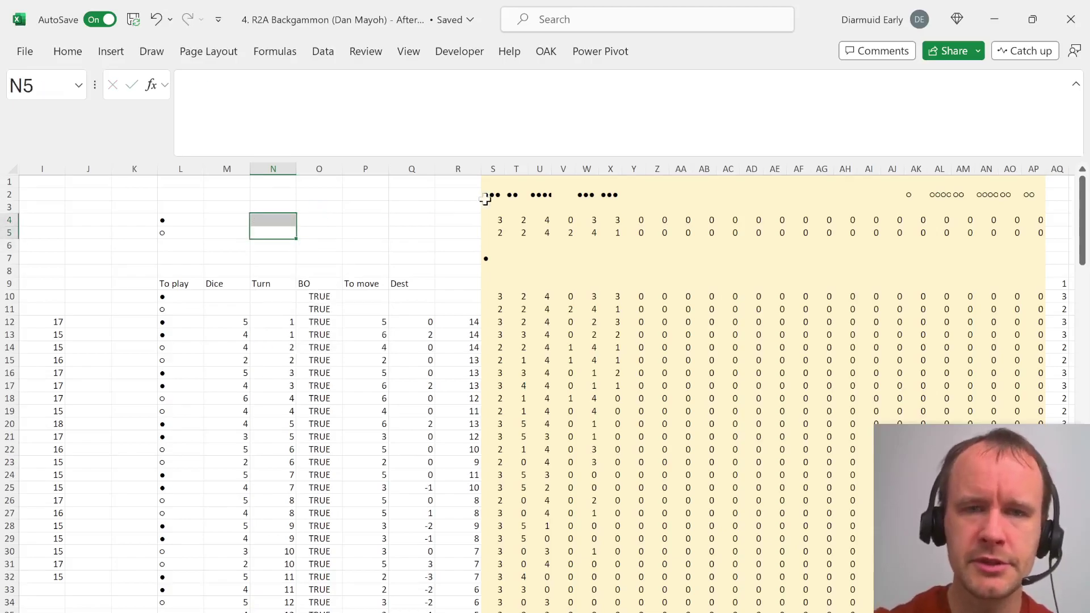
{"action": "left_click", "coordinate": [492, 198]}
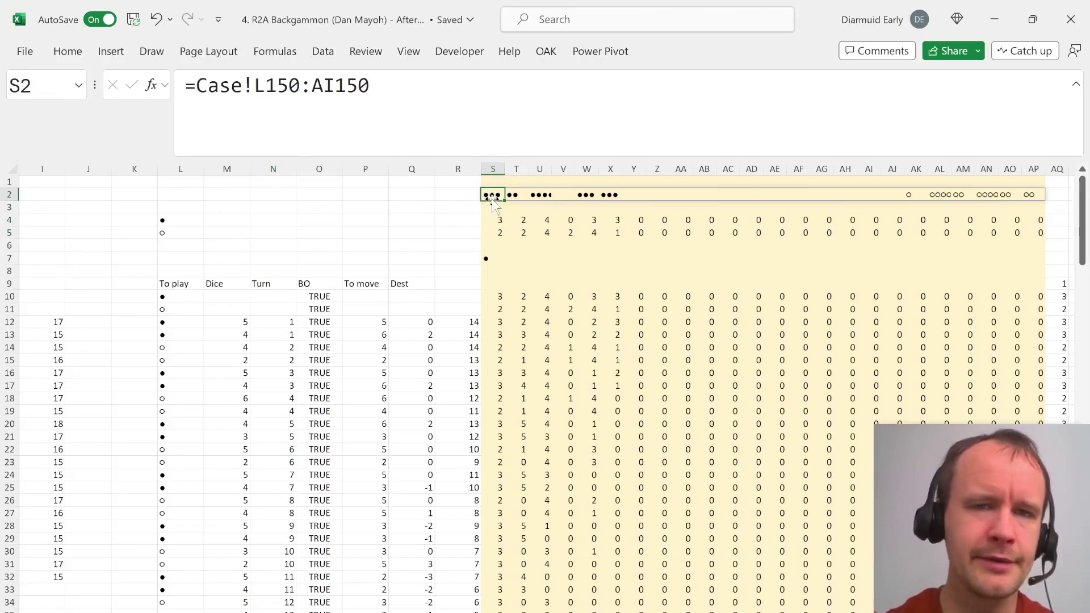
{"action": "key", "text": "Down"}
{"action": "key", "text": "Down"}
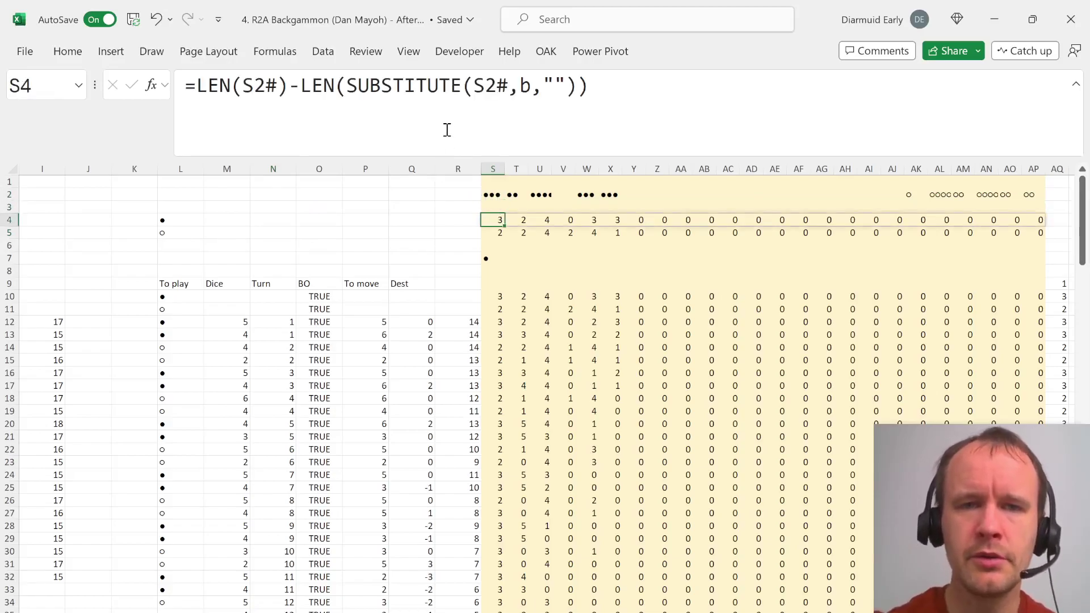
{"action": "left_click", "coordinate": [446, 130]}
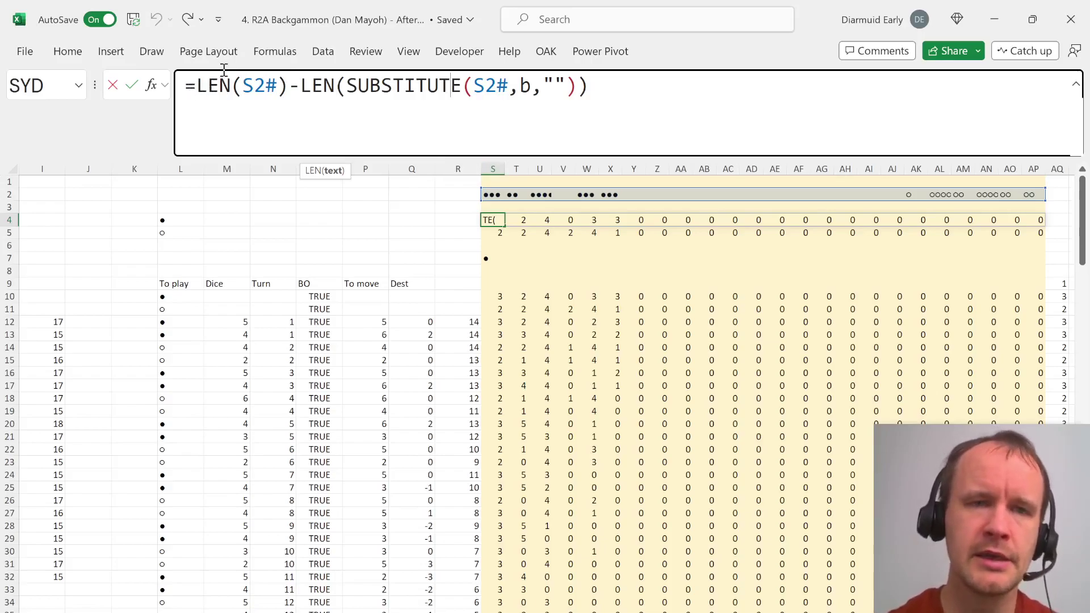
{"action": "left_click_drag", "start_coordinate": [196, 85], "coordinate": [592, 86]}
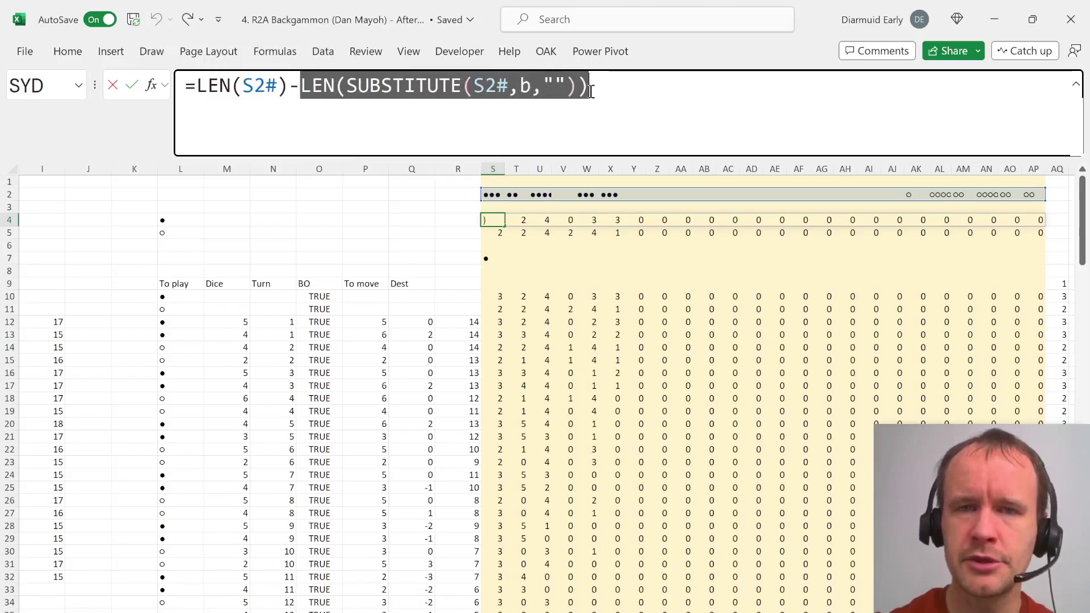
{"action": "double_click", "coordinate": [556, 85]}
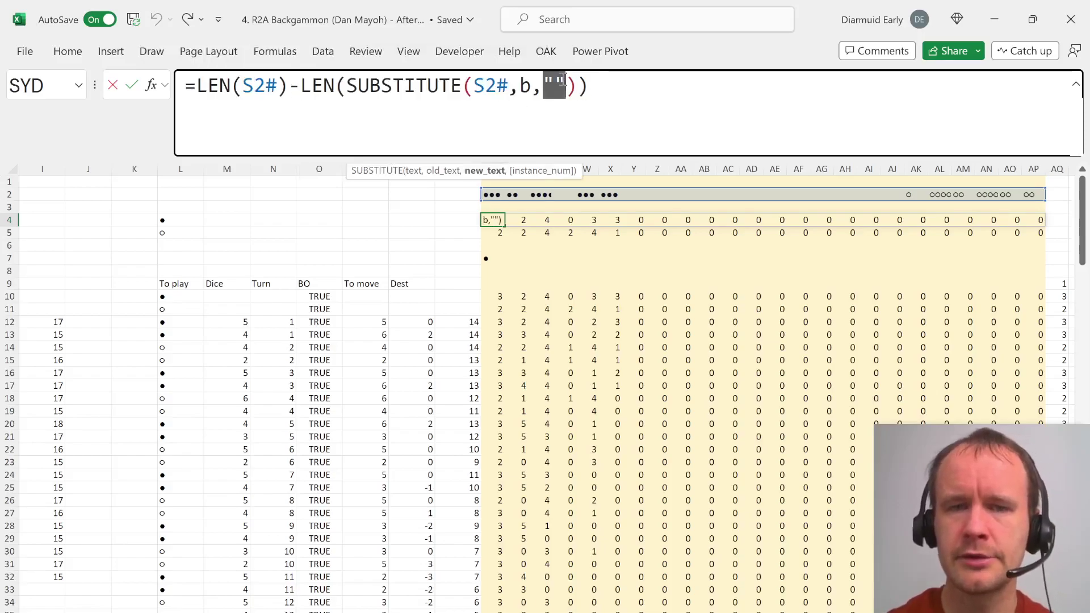
{"action": "key", "text": "Escape"}
{"action": "key", "text": "Down"}
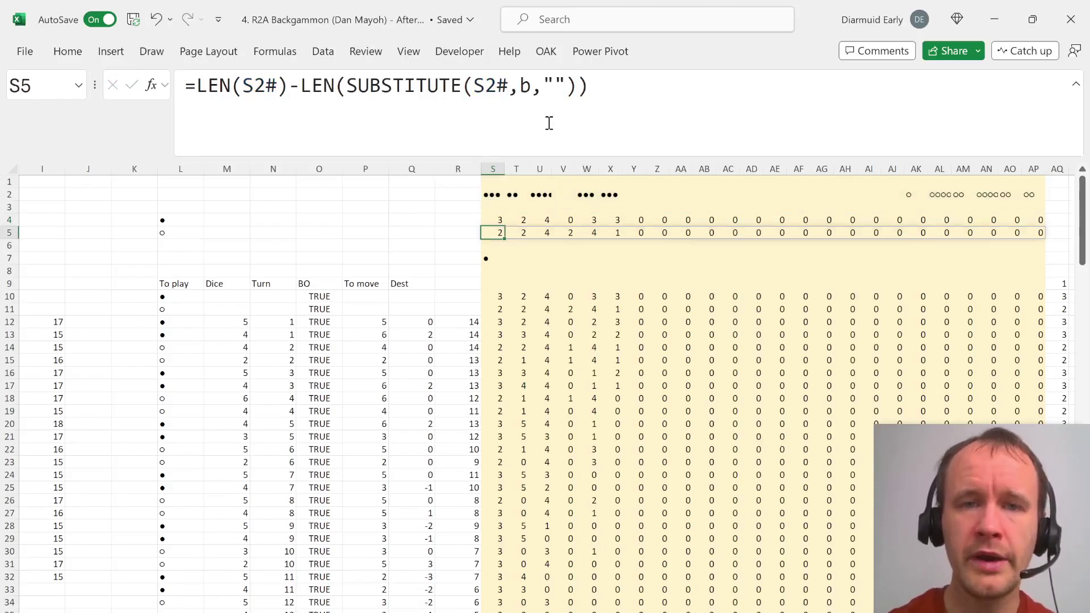
Inspect S5's SORTBY formula and its reversed 24-to-1 sequence, then select the X4:X5 counts
{"action": "left_click", "coordinate": [265, 85]}
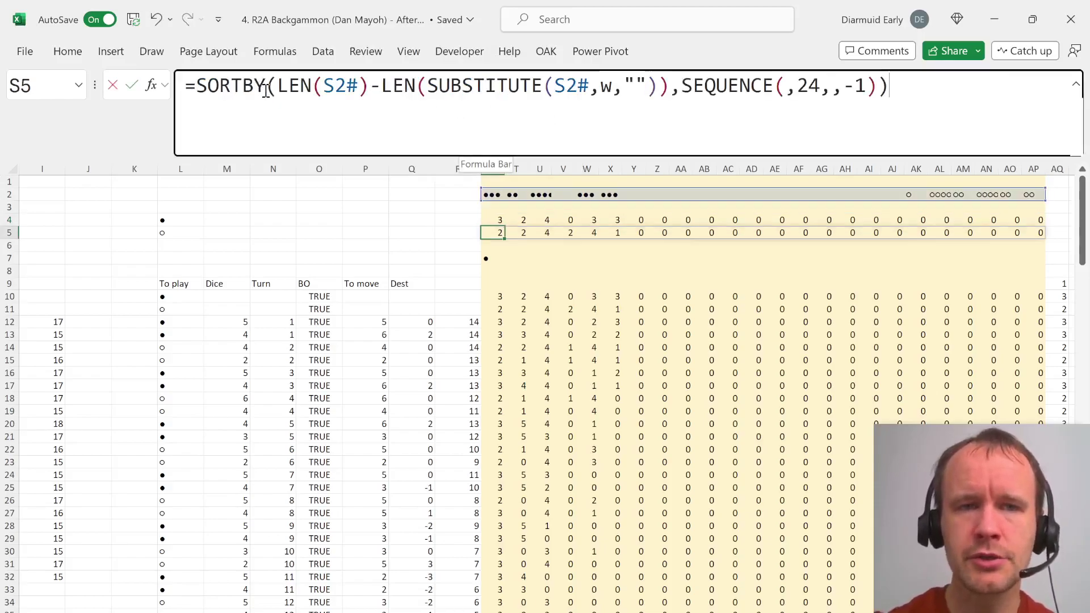
{"action": "left_click_drag", "start_coordinate": [683, 90], "coordinate": [880, 94]}
{"action": "key", "text": "Escape"}
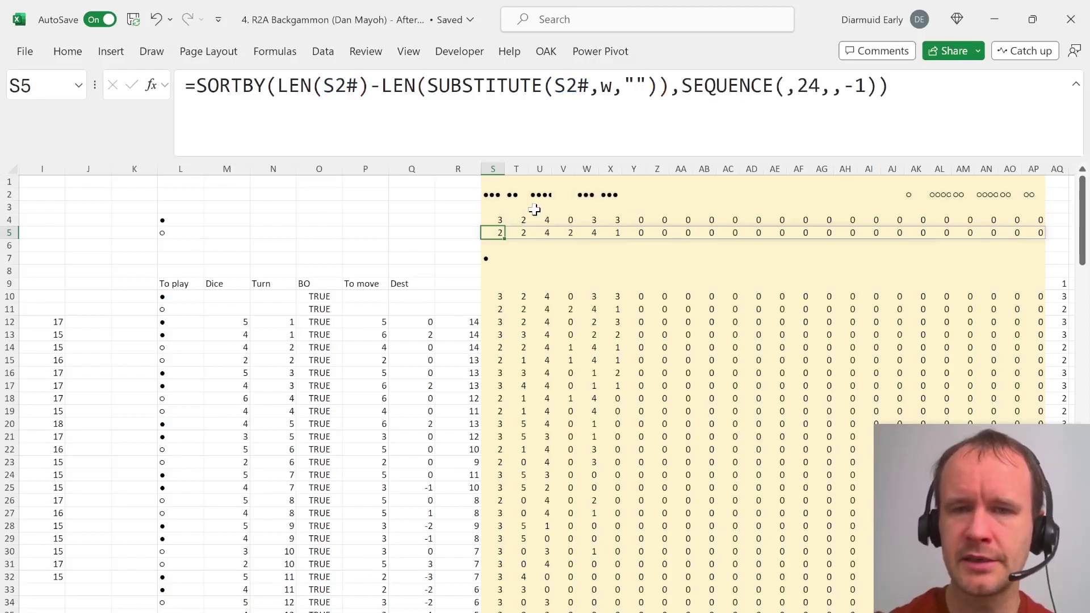
{"action": "left_click_drag", "start_coordinate": [610, 219], "coordinate": [490, 232]}
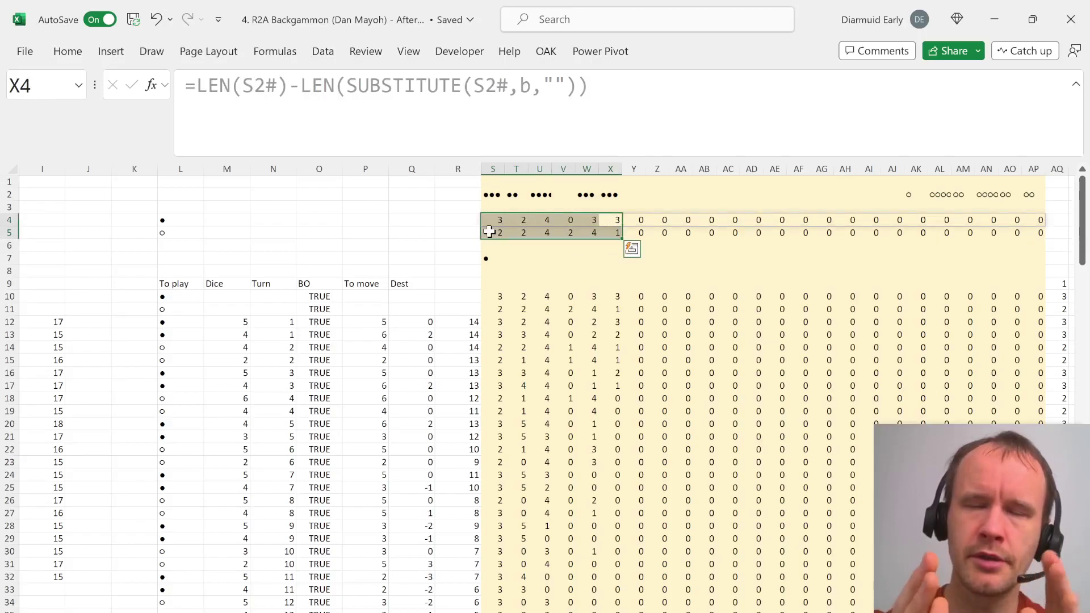
On the Level 1 pip-count sheet, check the home area labels and select L73:Q73, then return to the checker-count sheet
{"action": "key", "text": "ctrl+Page_Up"}
{"action": "key", "text": "ctrl+Page_Up"}
{"action": "key", "text": "ctrl+Page_Up"}
{"action": "key", "text": "ctrl+Page_Up"}
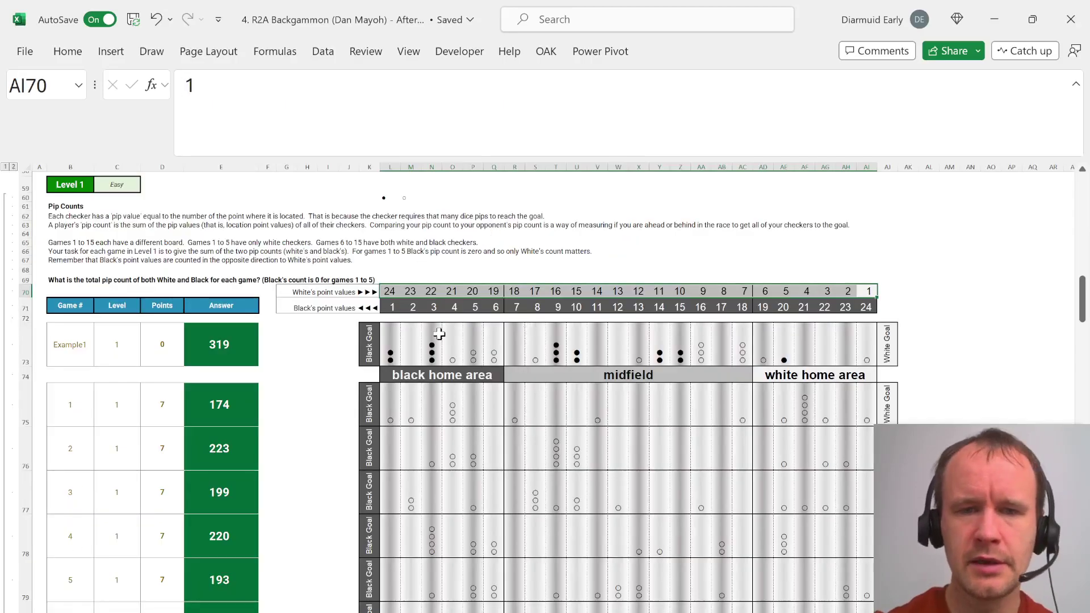
{"action": "left_click", "coordinate": [400, 374]}
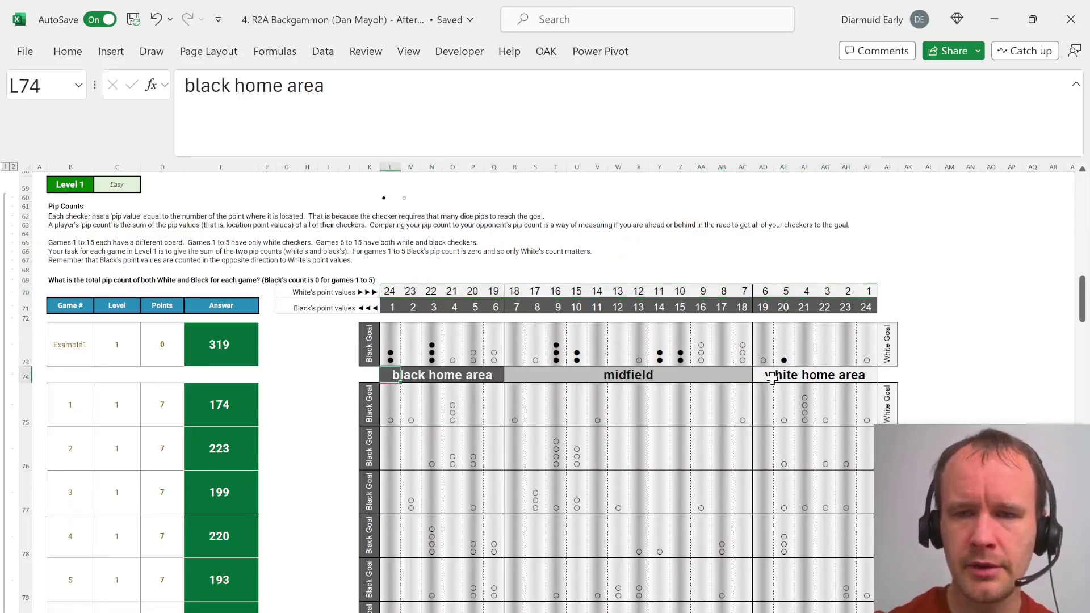
{"action": "left_click", "coordinate": [777, 379]}
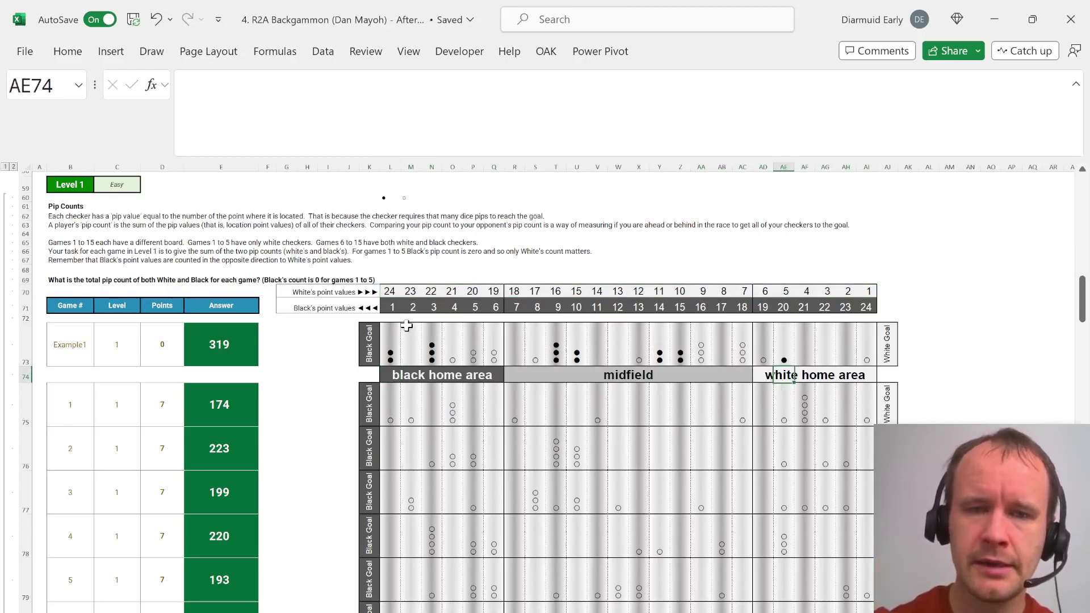
{"action": "left_click_drag", "start_coordinate": [387, 349], "coordinate": [499, 348]}
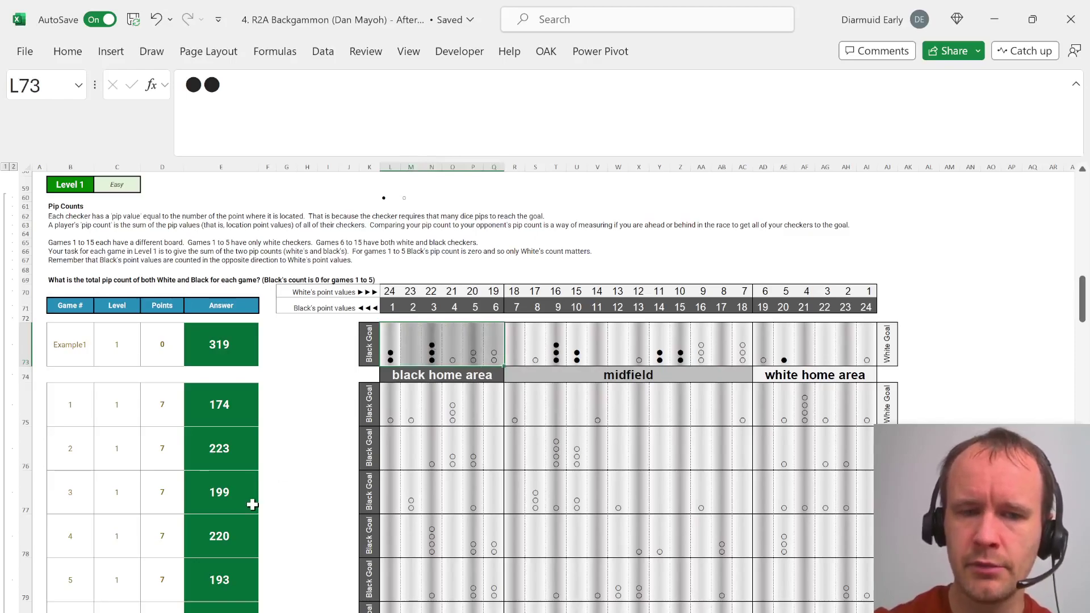
{"action": "key", "text": "ctrl+Page_Up"}
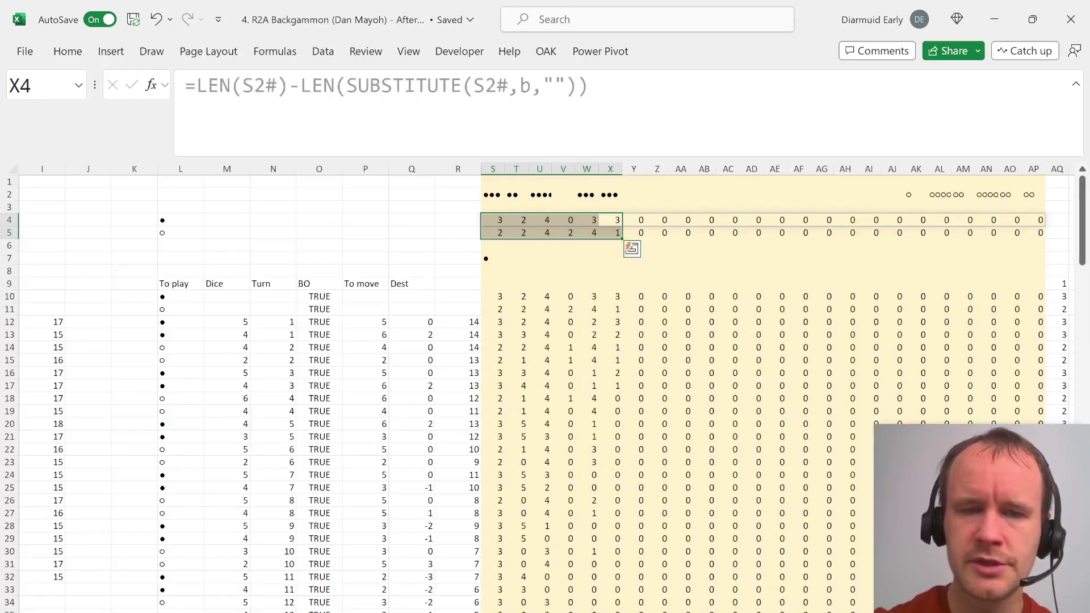
Trace O11's BO check formula across AW11:BN11 unchanged, then scroll back to the dice columns
{"action": "left_click", "coordinate": [312, 311]}
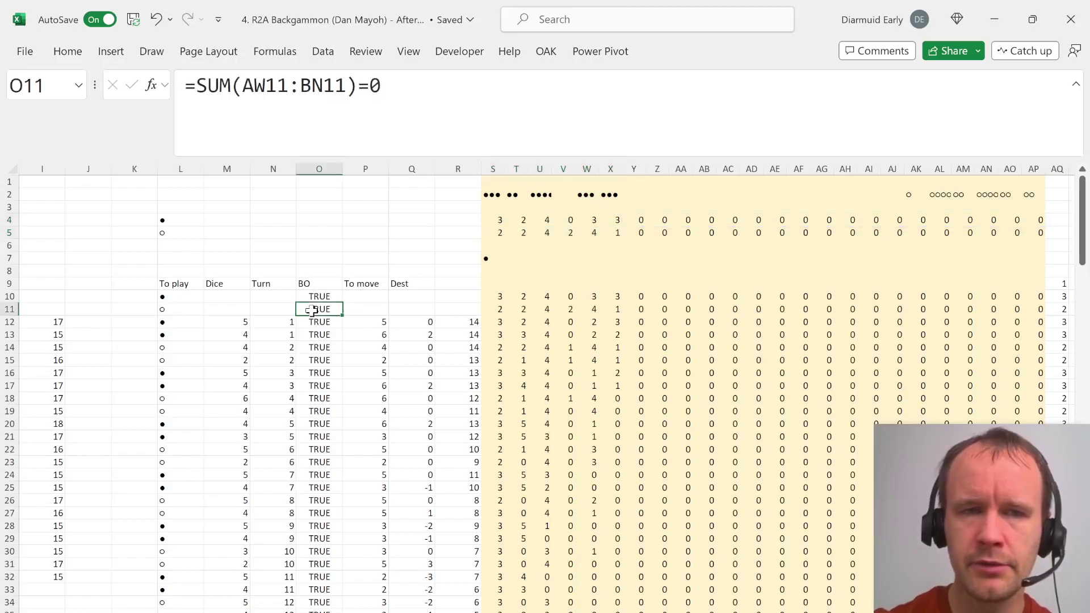
{"action": "left_click", "coordinate": [392, 113]}
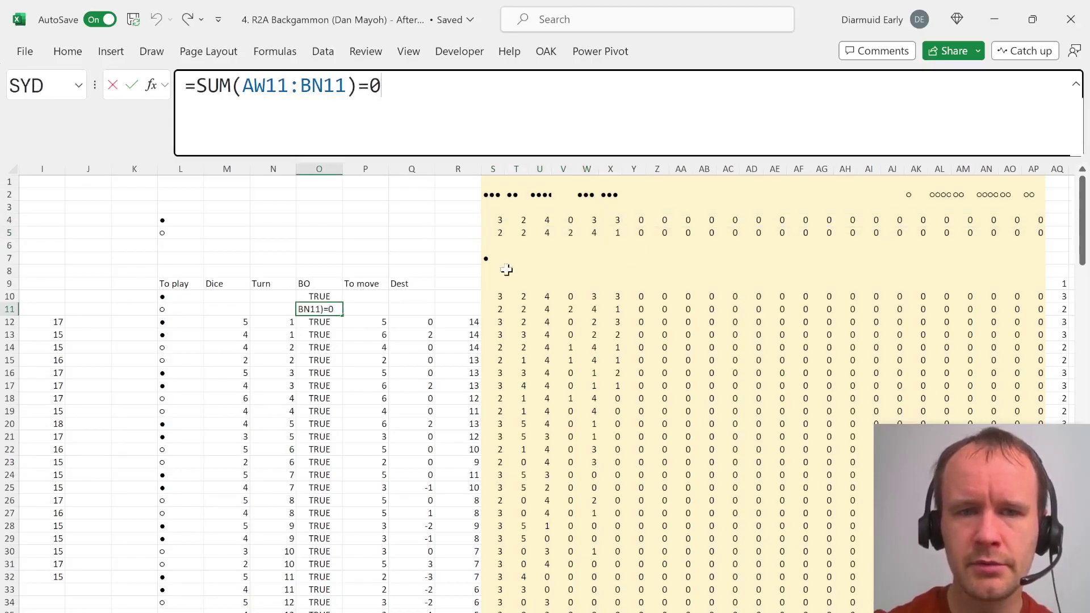
{"action": "scroll", "coordinate": [540, 311], "scroll_direction": "right", "scroll_amount": 5}
{"action": "scroll", "coordinate": [541, 311], "scroll_direction": "right", "scroll_amount": 1}
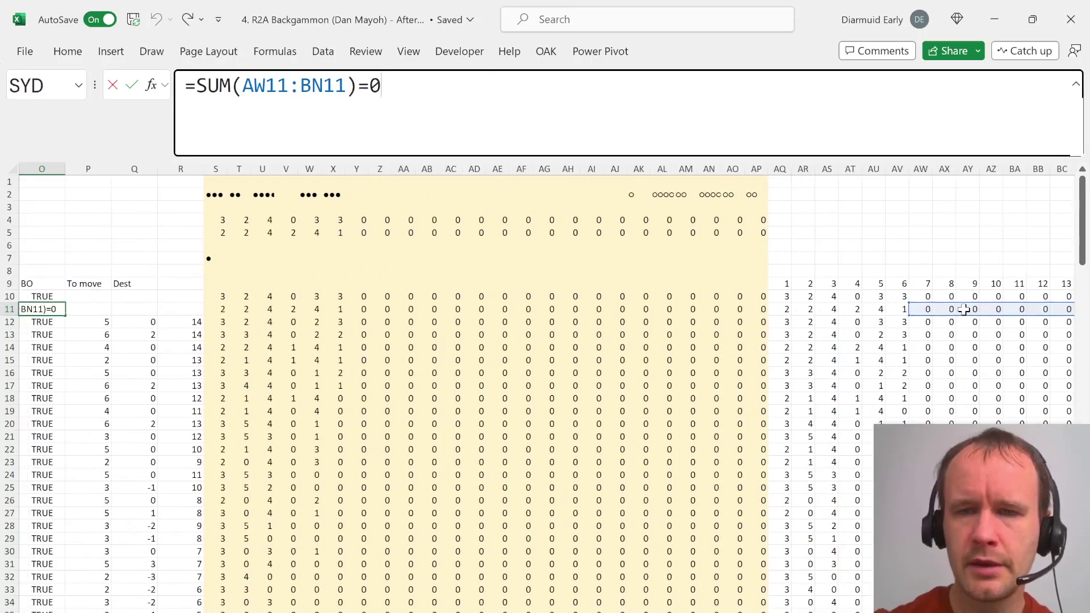
{"action": "scroll", "coordinate": [962, 306], "scroll_direction": "right", "scroll_amount": 2}
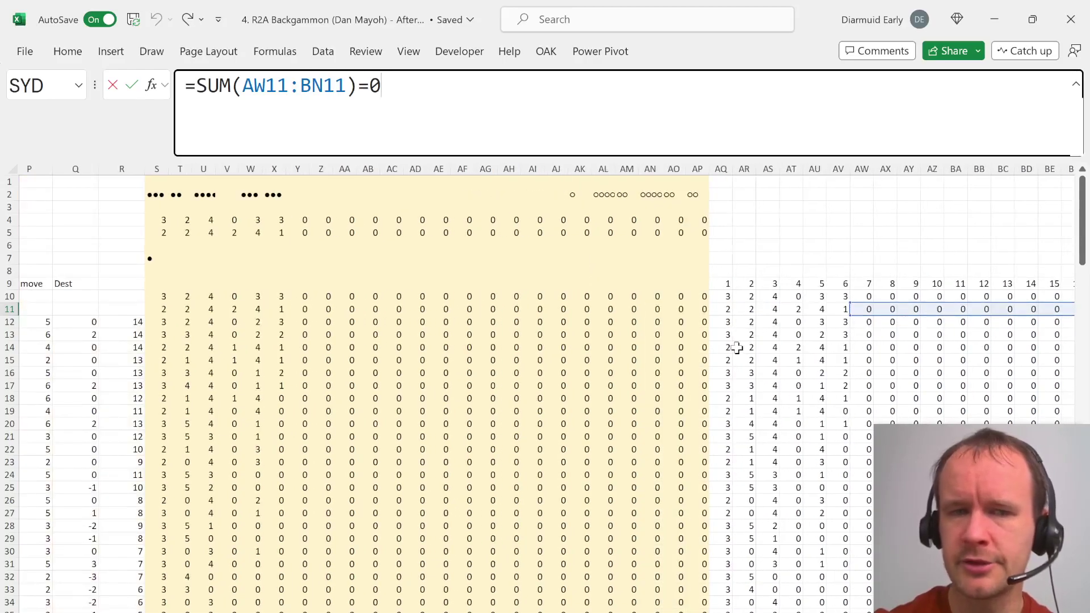
{"action": "key", "text": "ctrl+Return"}
{"action": "scroll", "coordinate": [412, 293], "scroll_direction": "left", "scroll_amount": 6}
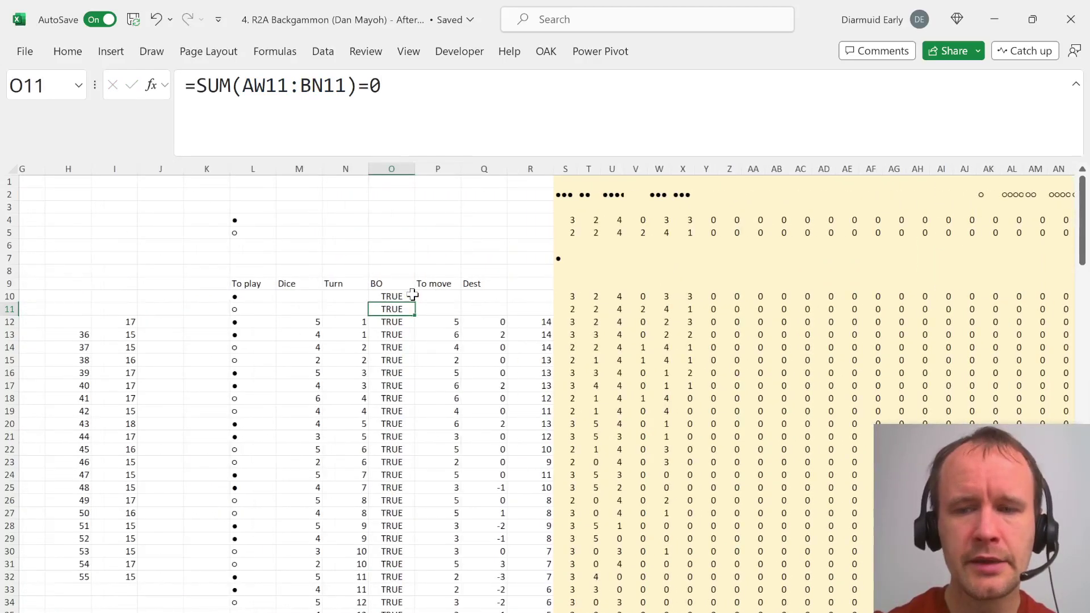
{"action": "scroll", "coordinate": [412, 293], "scroll_direction": "left", "scroll_amount": 1}
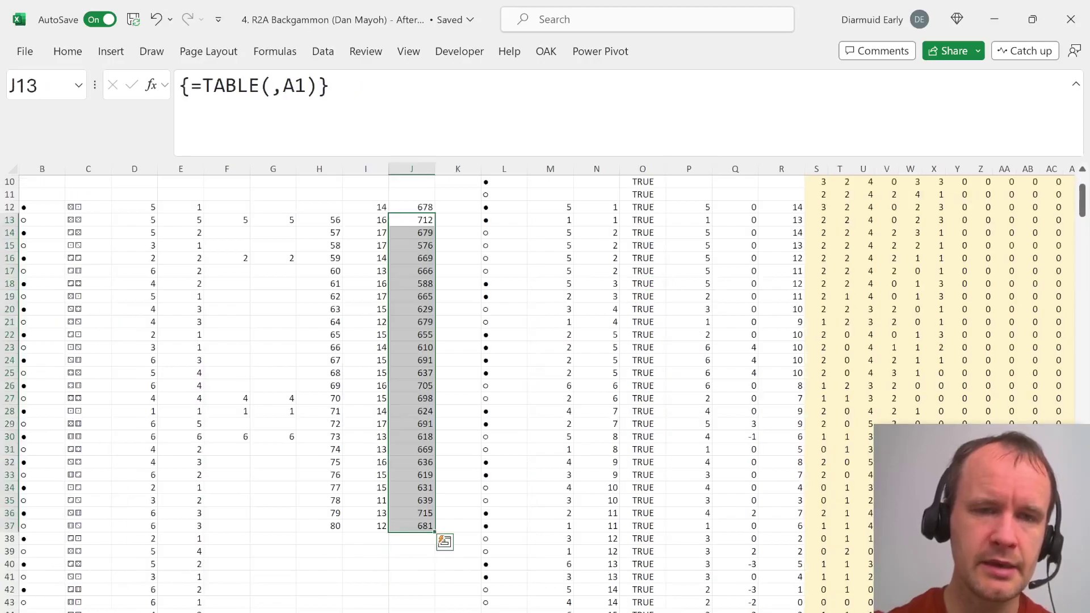
{"action": "scroll", "coordinate": [227, 494], "scroll_direction": "up", "scroll_amount": 1}
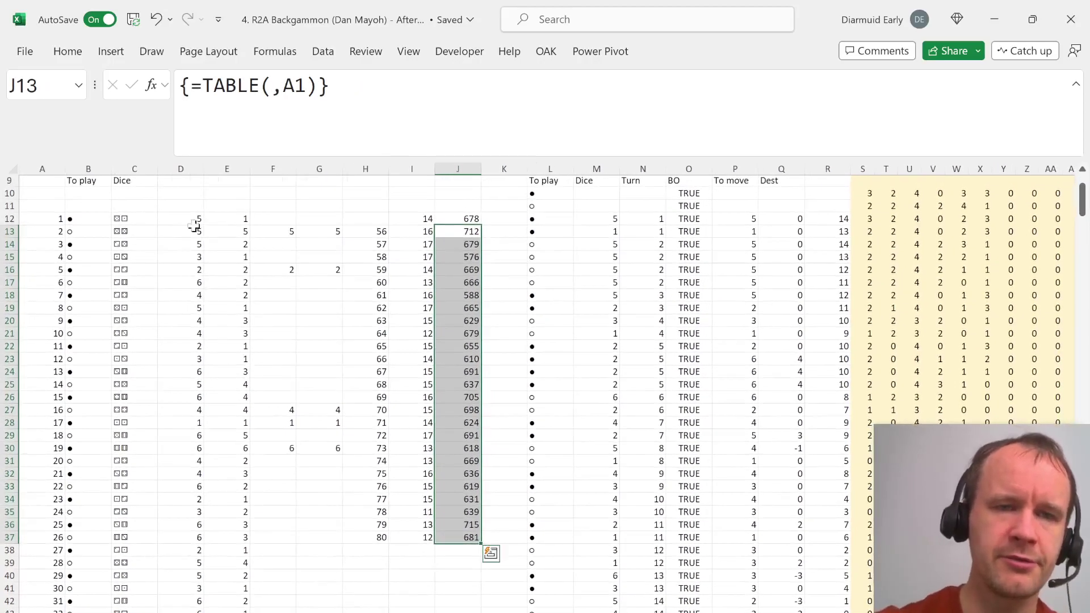
{"action": "left_click", "coordinate": [121, 233]}
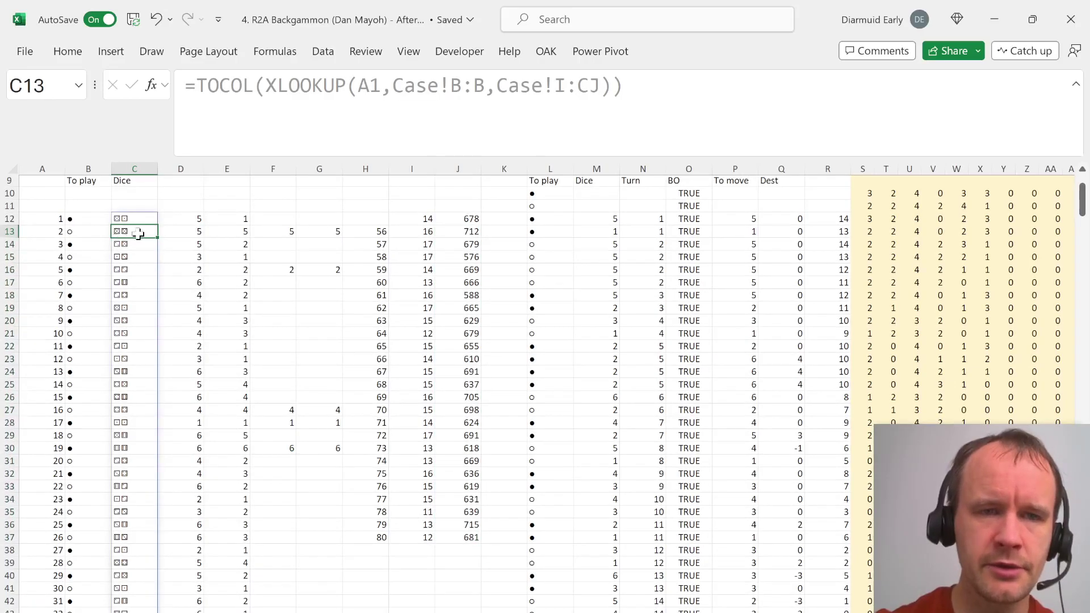
{"action": "left_click_drag", "start_coordinate": [186, 238], "coordinate": [332, 235]}
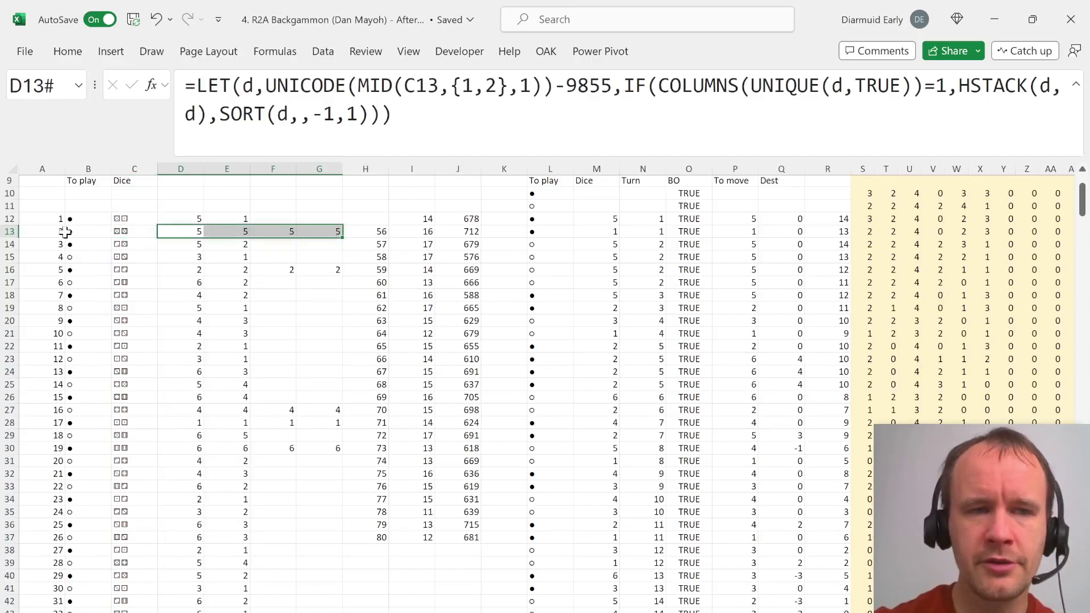
{"action": "left_click", "coordinate": [9, 231]}
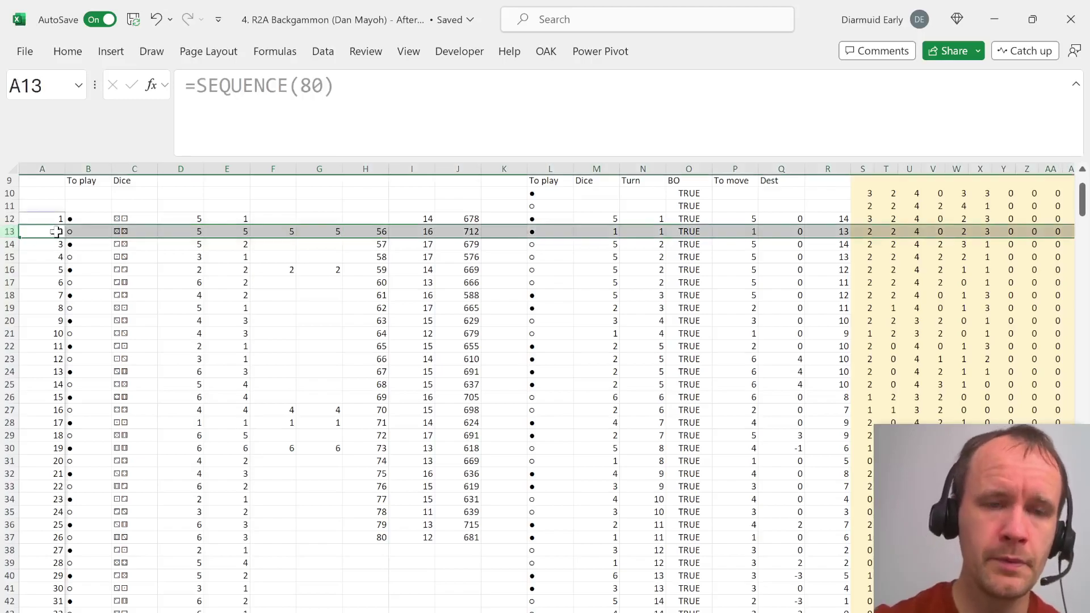
{"action": "left_click", "coordinate": [199, 232]}
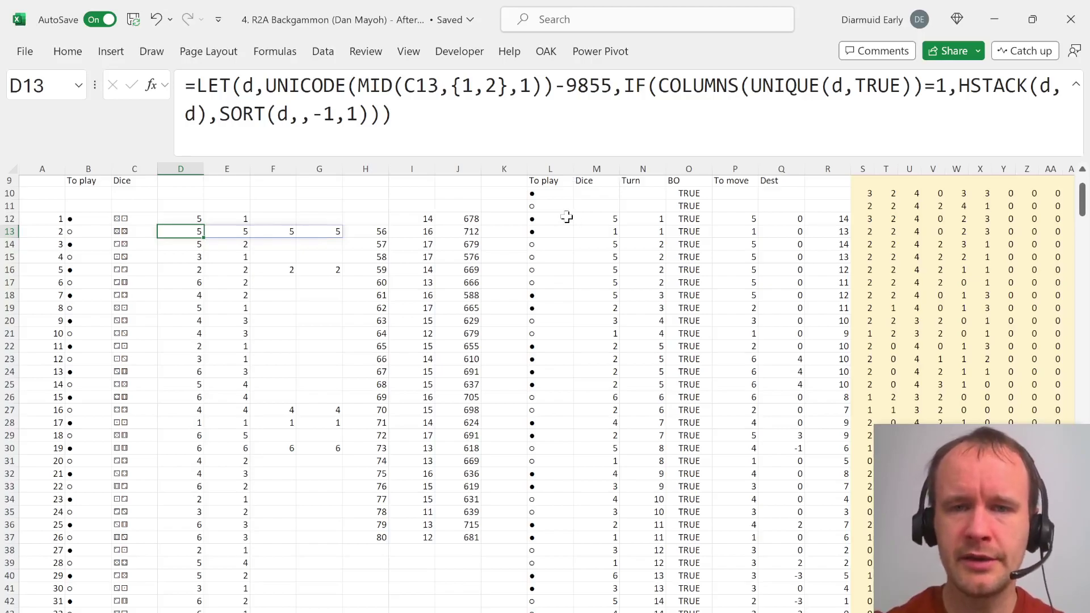
{"action": "left_click", "coordinate": [609, 216]}
{"action": "key", "text": "ctrl+z"}
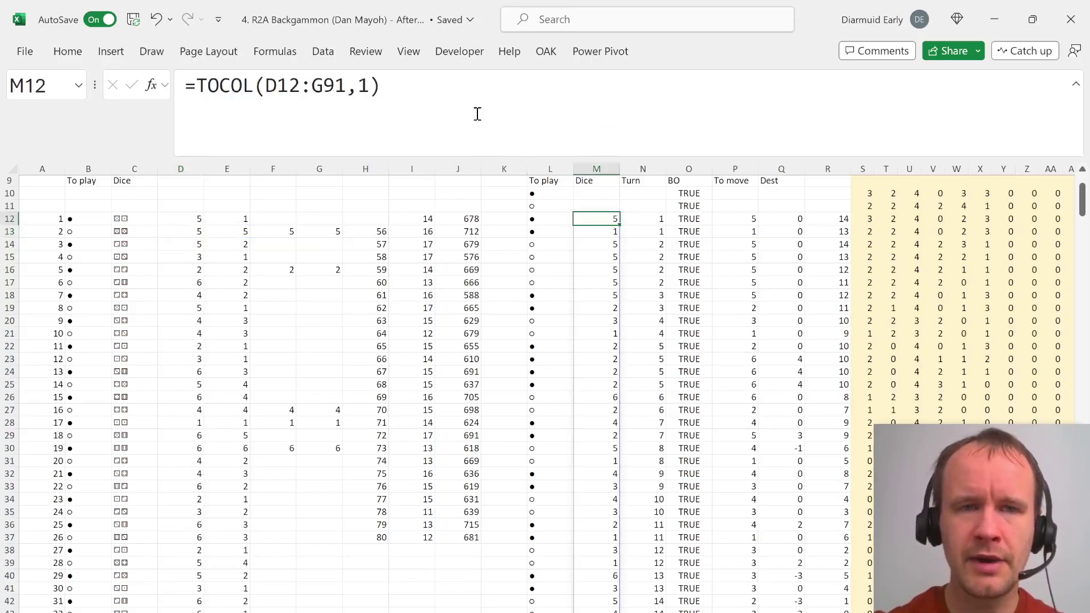
{"action": "left_click", "coordinate": [477, 114]}
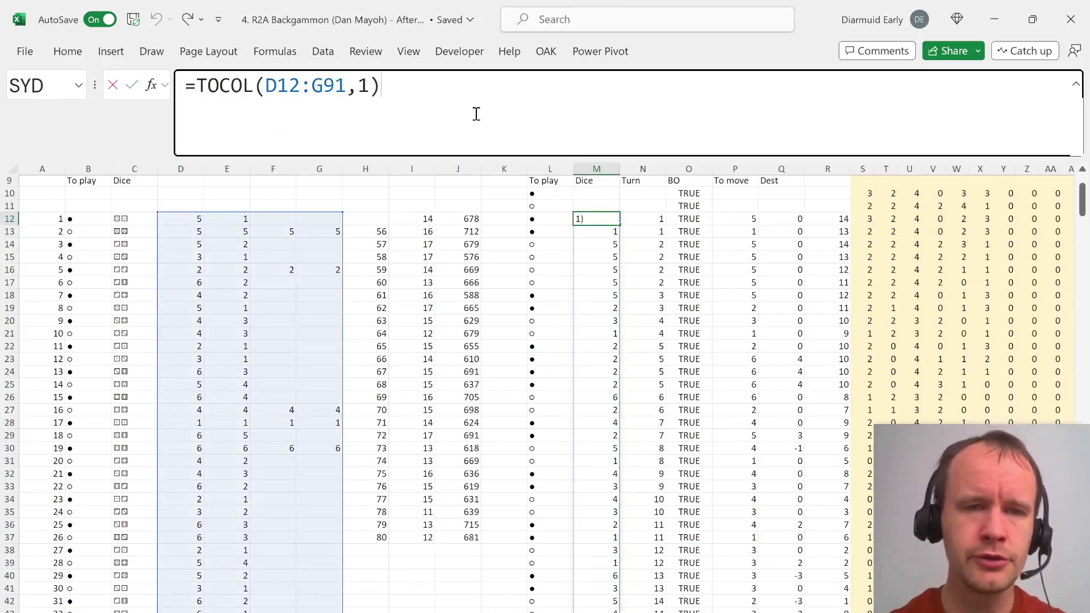
{"action": "double_click", "coordinate": [362, 101]}
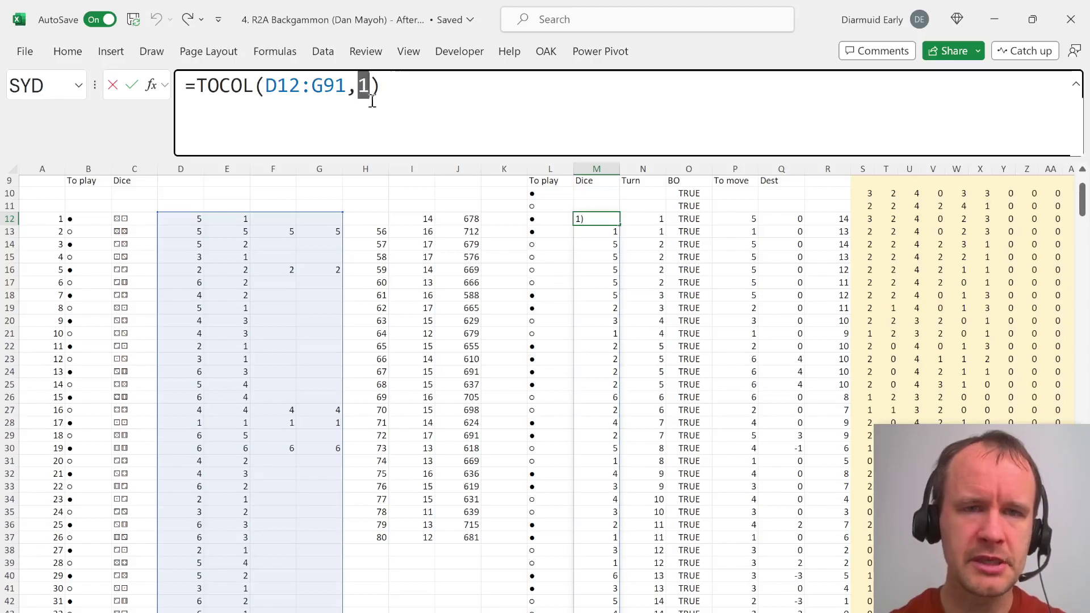
{"action": "key", "text": "Escape"}
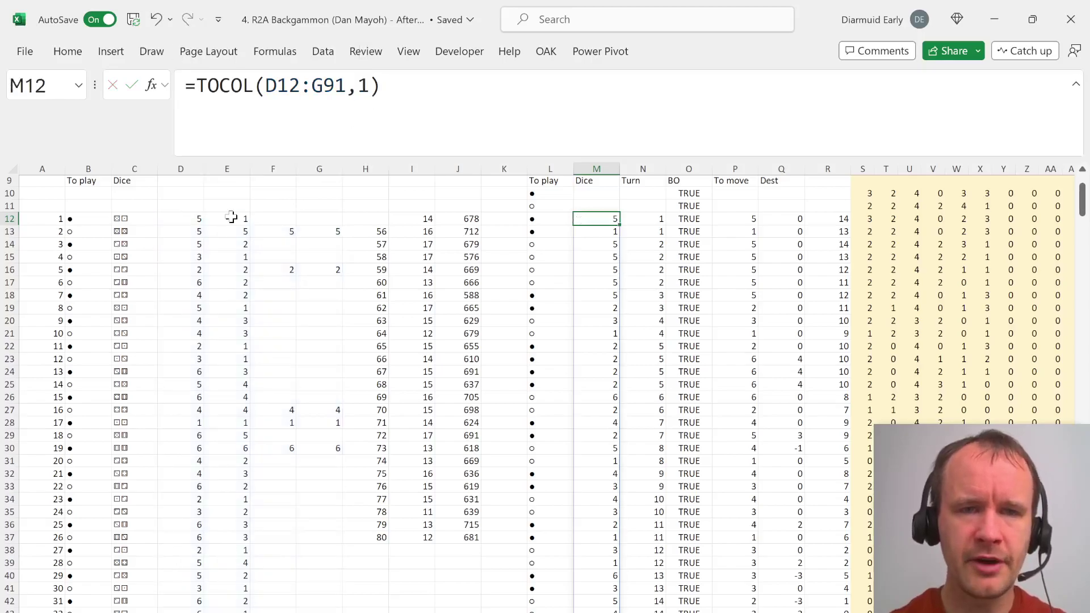
{"action": "left_click_drag", "start_coordinate": [262, 218], "coordinate": [314, 221]}
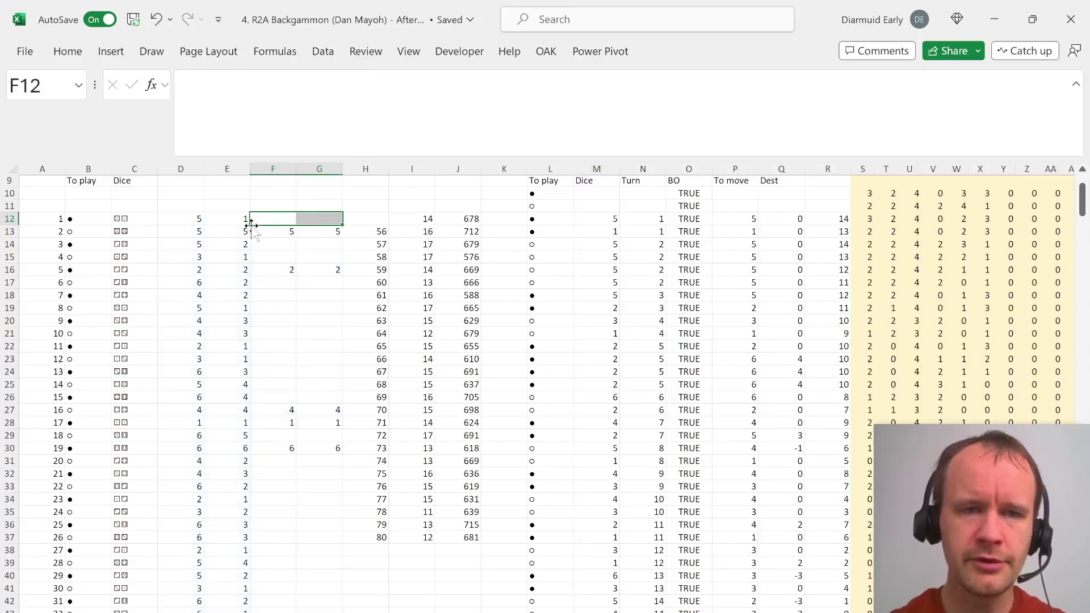
{"action": "left_click_drag", "start_coordinate": [185, 230], "coordinate": [319, 245]}
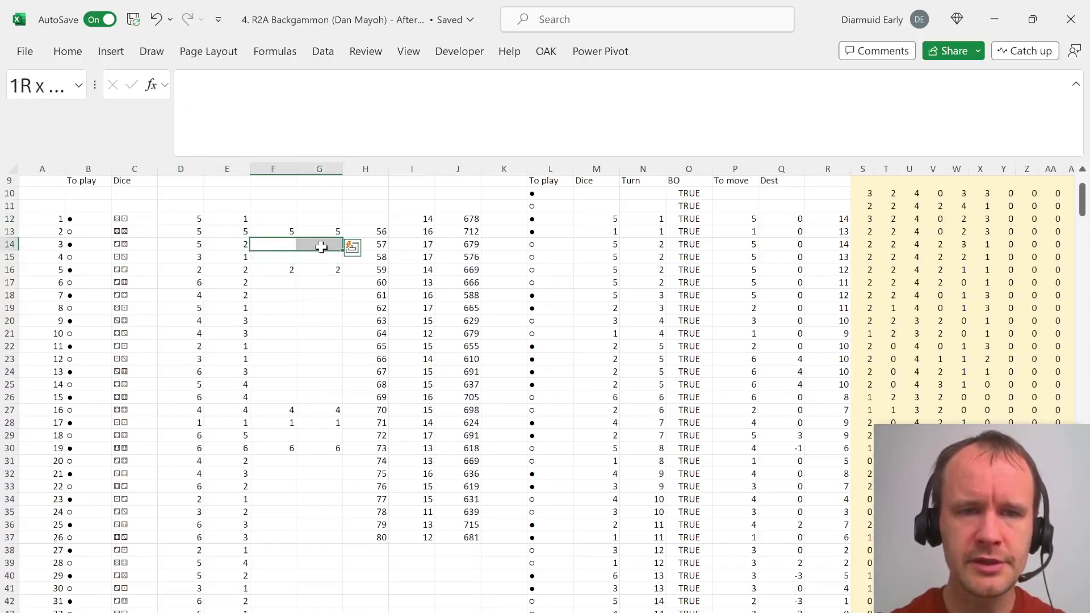
{"action": "left_click", "coordinate": [603, 220]}
{"action": "left_click", "coordinate": [628, 219]}
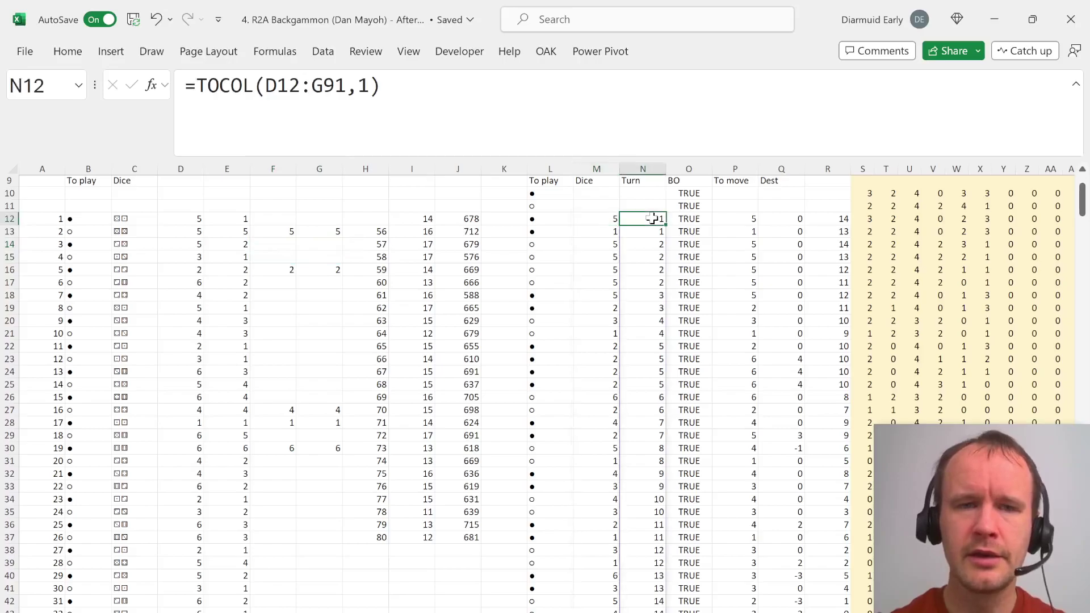
{"action": "left_click", "coordinate": [384, 90]}
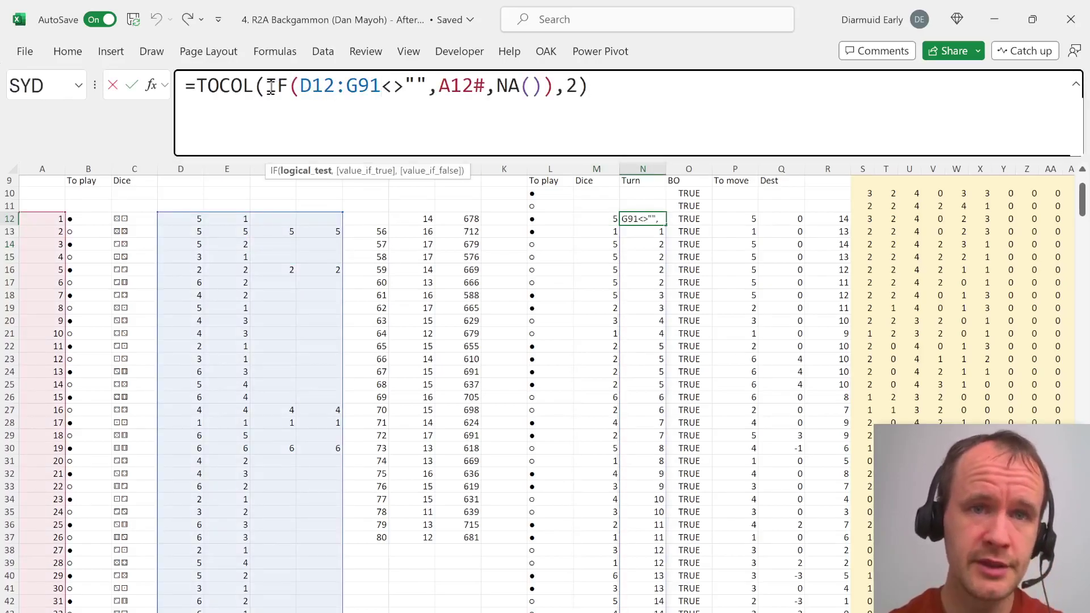
{"action": "left_click_drag", "start_coordinate": [270, 87], "coordinate": [428, 78]}
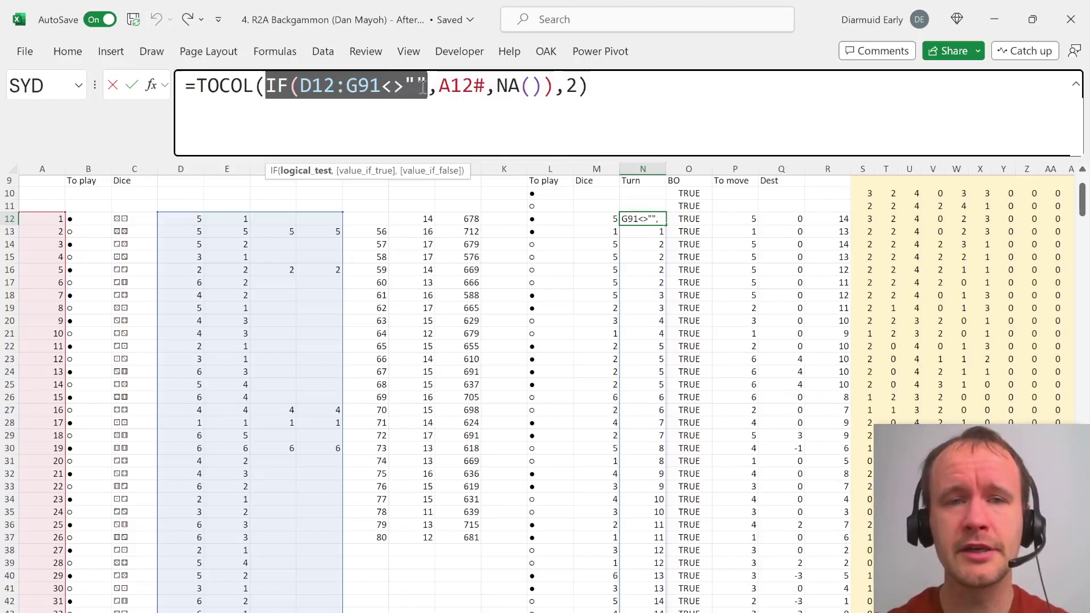
{"action": "left_click_drag", "start_coordinate": [439, 87], "coordinate": [577, 86]}
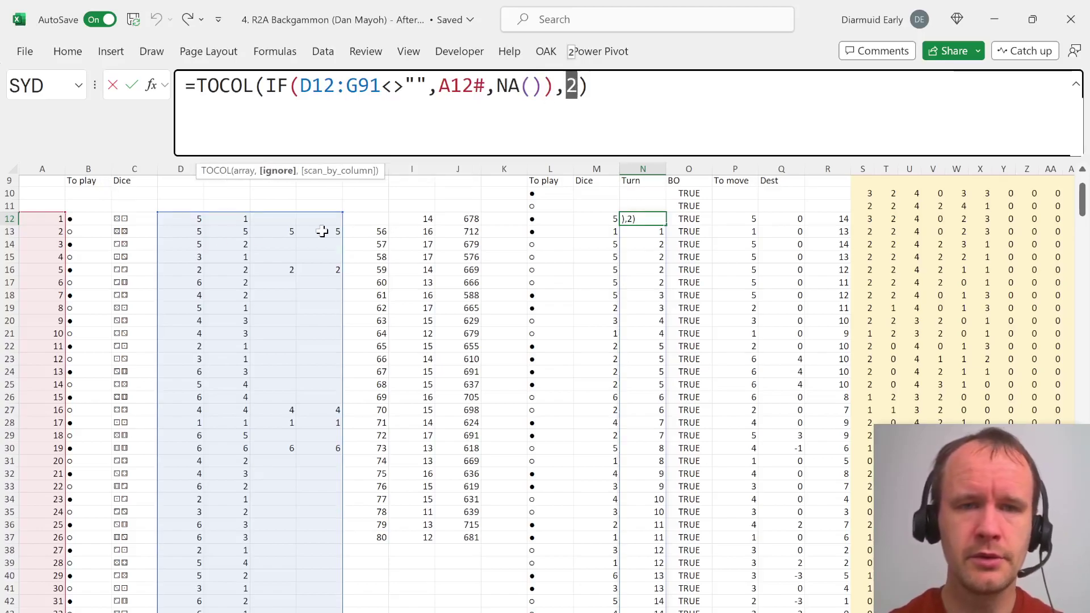
{"action": "key", "text": "Return"}
{"action": "left_click", "coordinate": [358, 220]}
{"action": "key", "text": "shift+Right"}
{"action": "key", "text": "shift+Right"}
{"action": "key", "text": "shift+Right"}
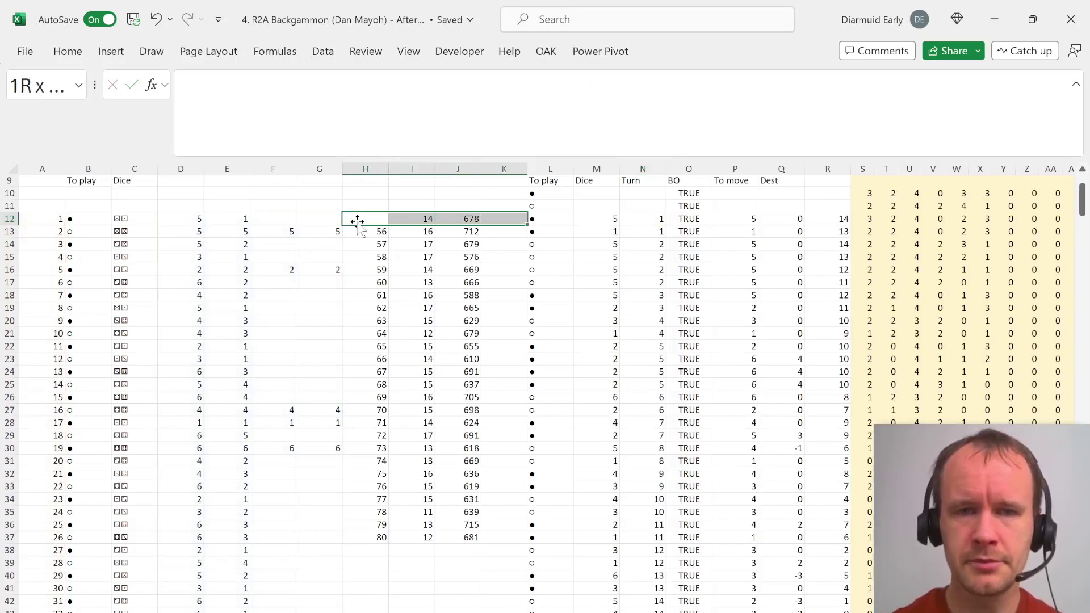
Undo the trial Dice edit and copy the inner IF expression from R12's Turn formula
{"action": "key", "text": "ctrl+shift+plus"}
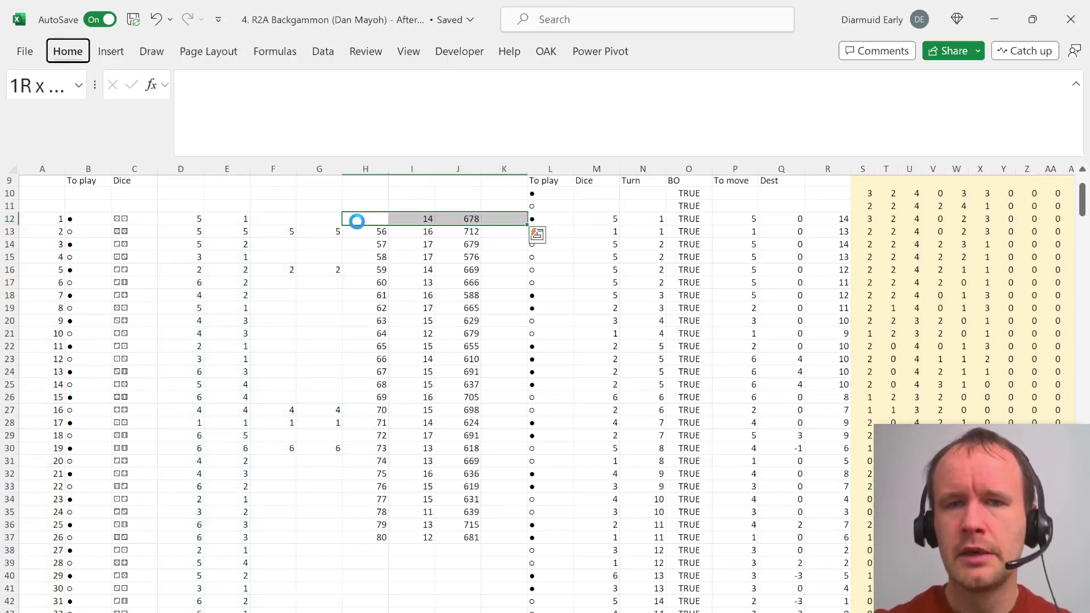
{"action": "key", "text": "ctrl+z"}
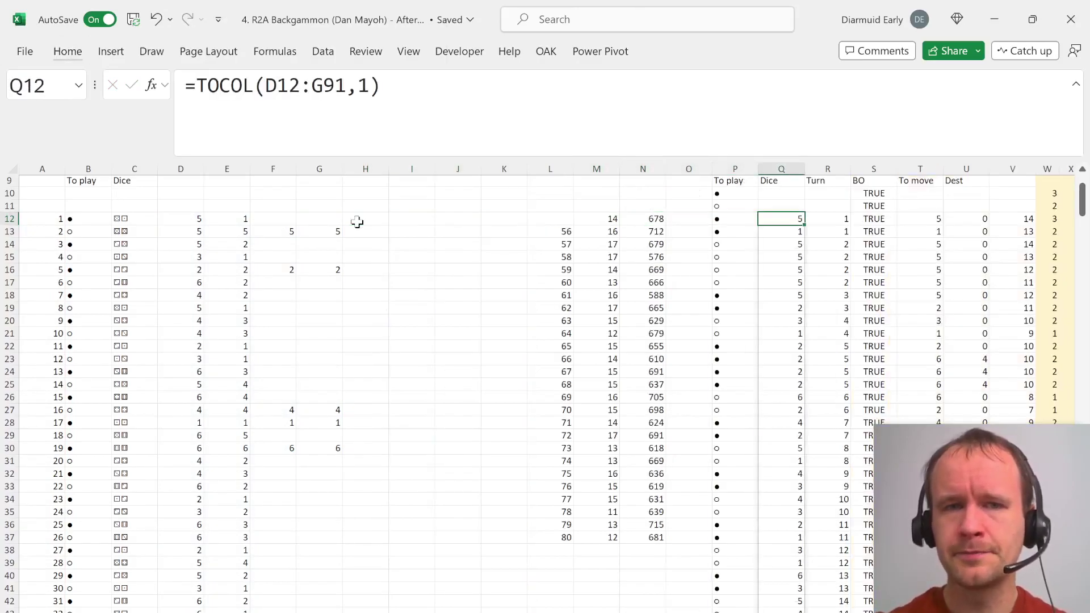
{"action": "key", "text": "Right"}
{"action": "left_click_drag", "start_coordinate": [266, 88], "coordinate": [553, 80]}
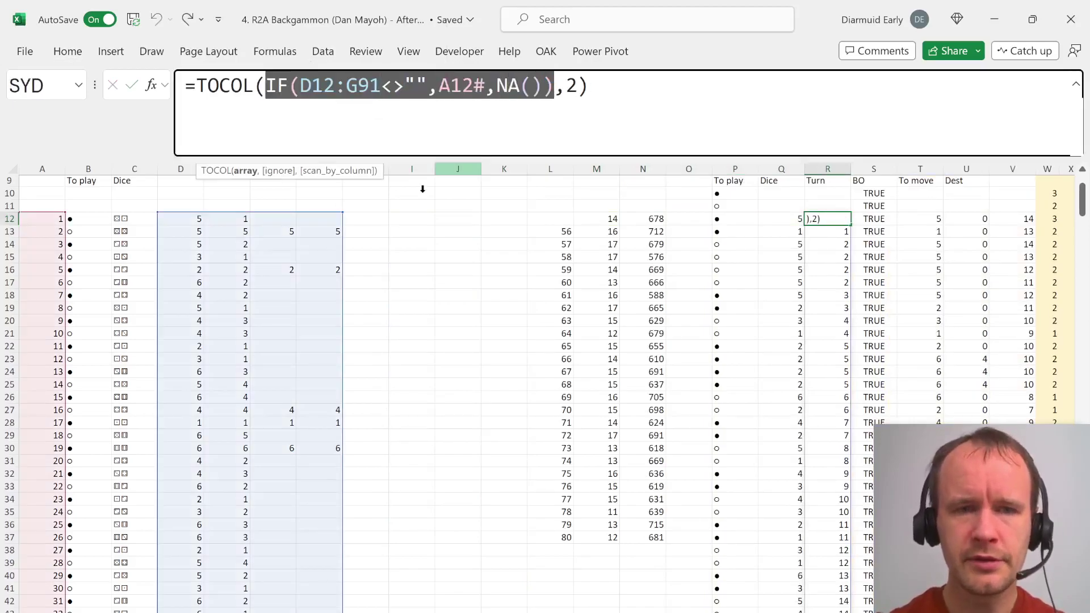
{"action": "key", "text": "Escape"}
Paste IF(D12:G91<>"",A12#,NA()) into H12 so it spills across H:K
{"action": "left_click", "coordinate": [363, 220]}
{"action": "left_click", "coordinate": [368, 107]}
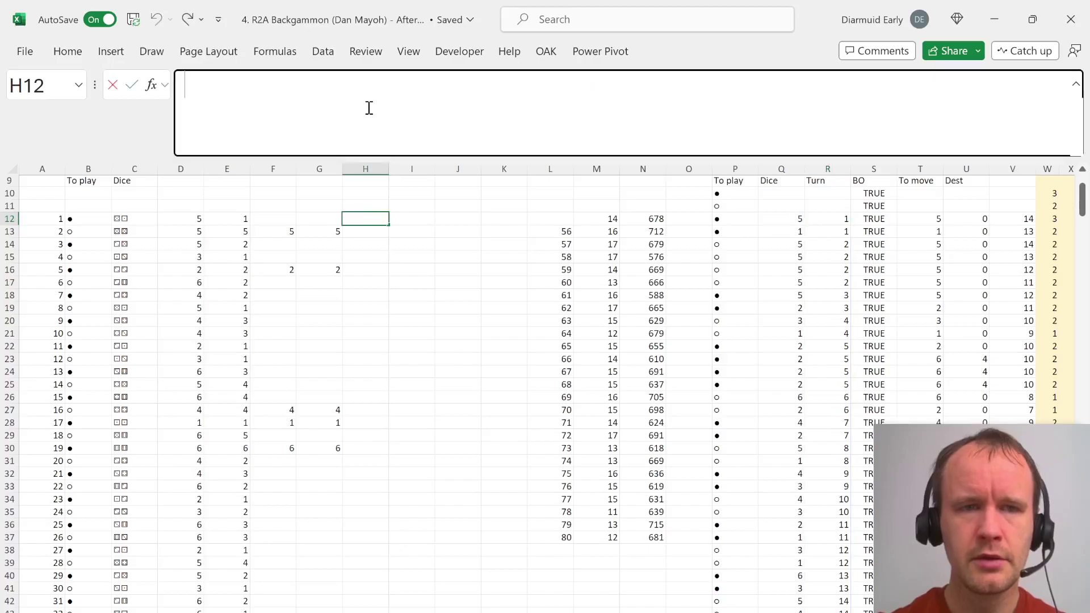
{"action": "type", "text": "=IF(D12:G91<>\"\",A12#,NA())"}
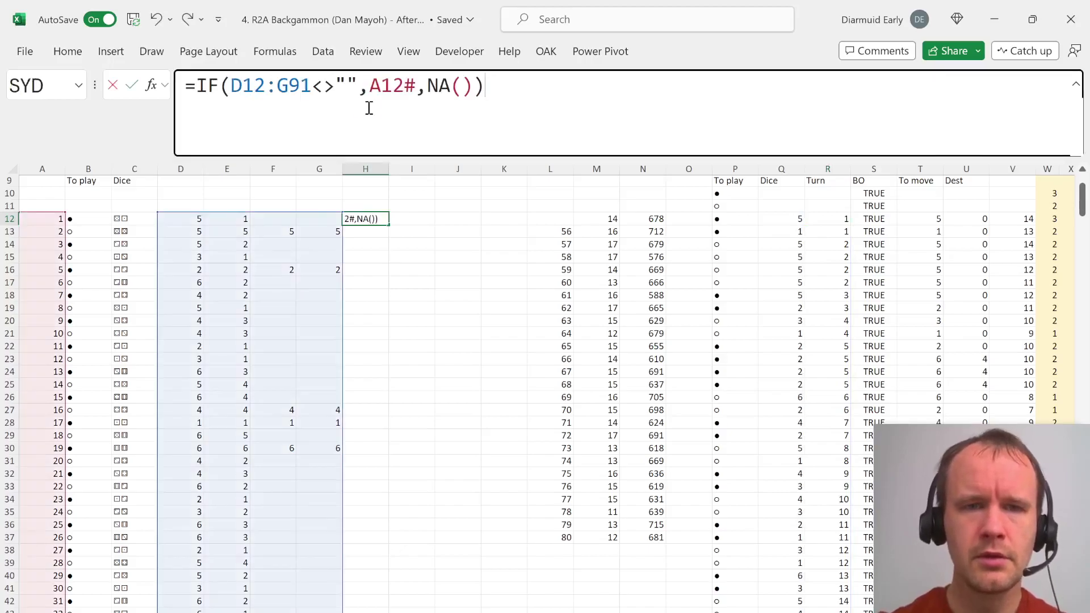
{"action": "key", "text": "Return"}
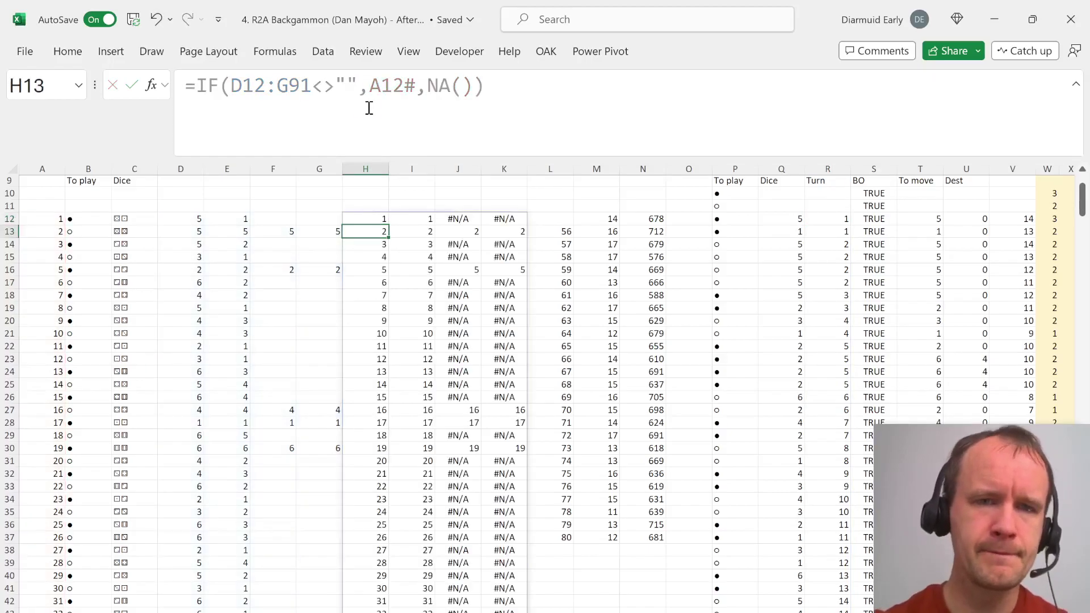
{"action": "key", "text": "Up"}
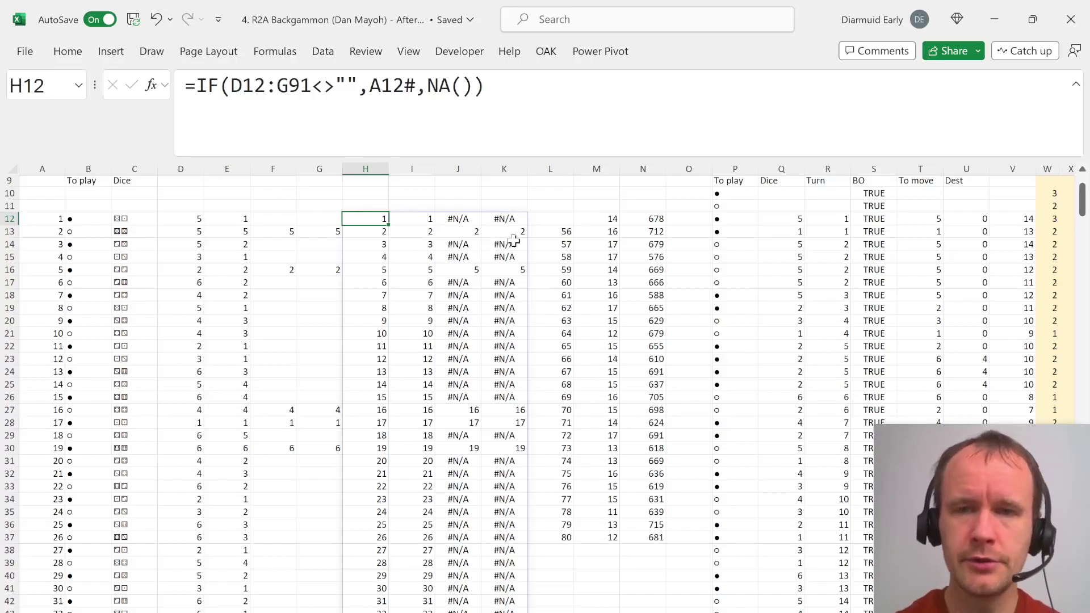
Review the ranges in R12's Turn formula unchanged, then select the Dice and Turn values from Q12 down
{"action": "left_click", "coordinate": [838, 220]}
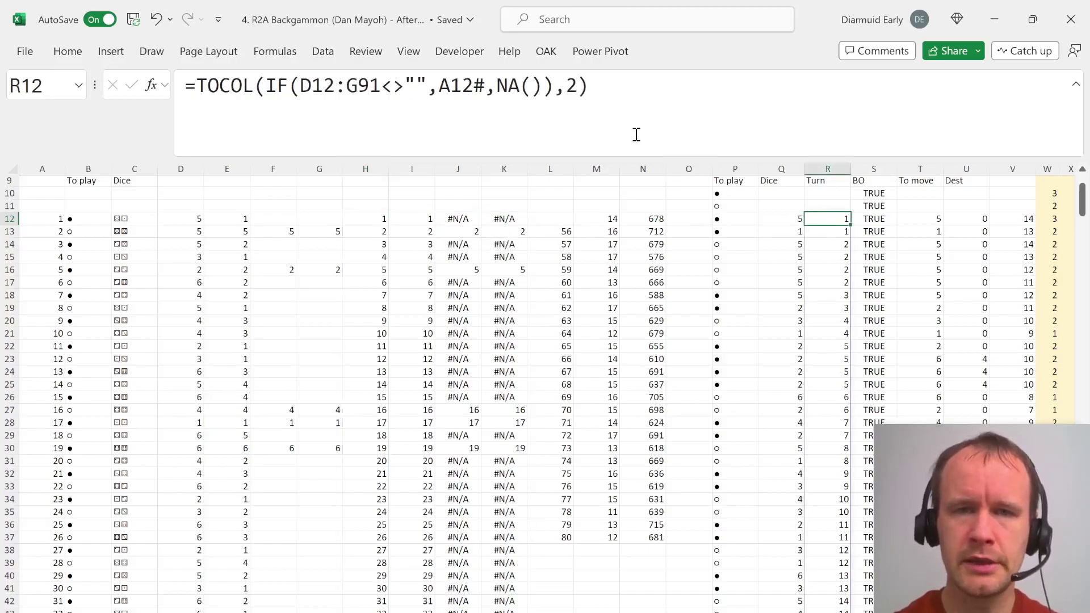
{"action": "left_click", "coordinate": [624, 114]}
{"action": "key", "text": "Escape"}
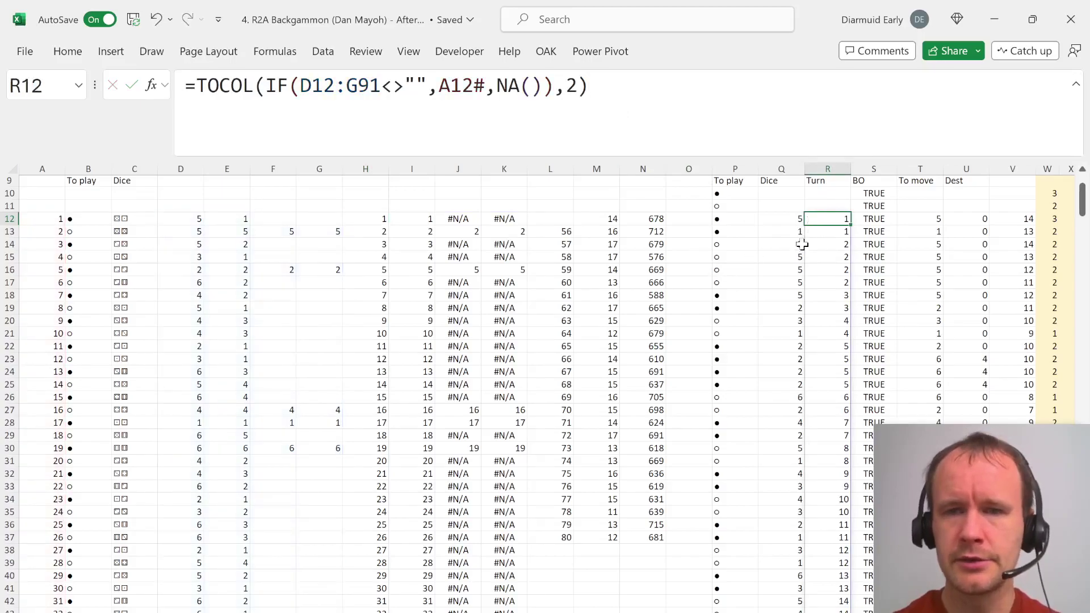
{"action": "left_click", "coordinate": [782, 219]}
{"action": "key", "text": "shift+Down"}
{"action": "key", "text": "shift+Right"}
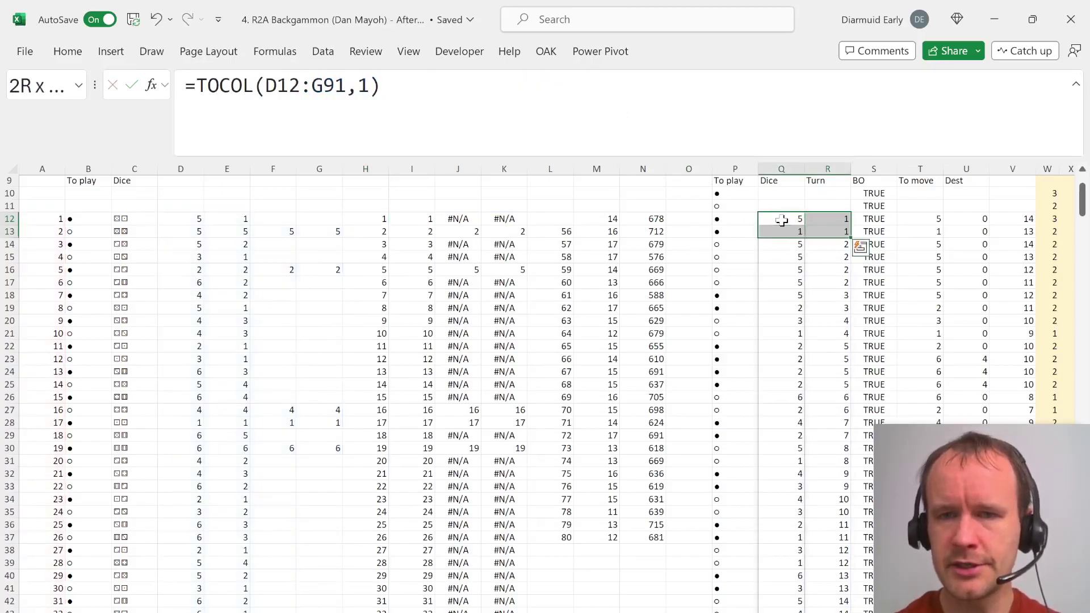
{"action": "key", "text": "Down"}
{"action": "key", "text": "Down"}
{"action": "key", "text": "shift+Down"}
{"action": "key", "text": "shift+Right"}
{"action": "key", "text": "shift+Down"}
{"action": "key", "text": "shift+Down"}
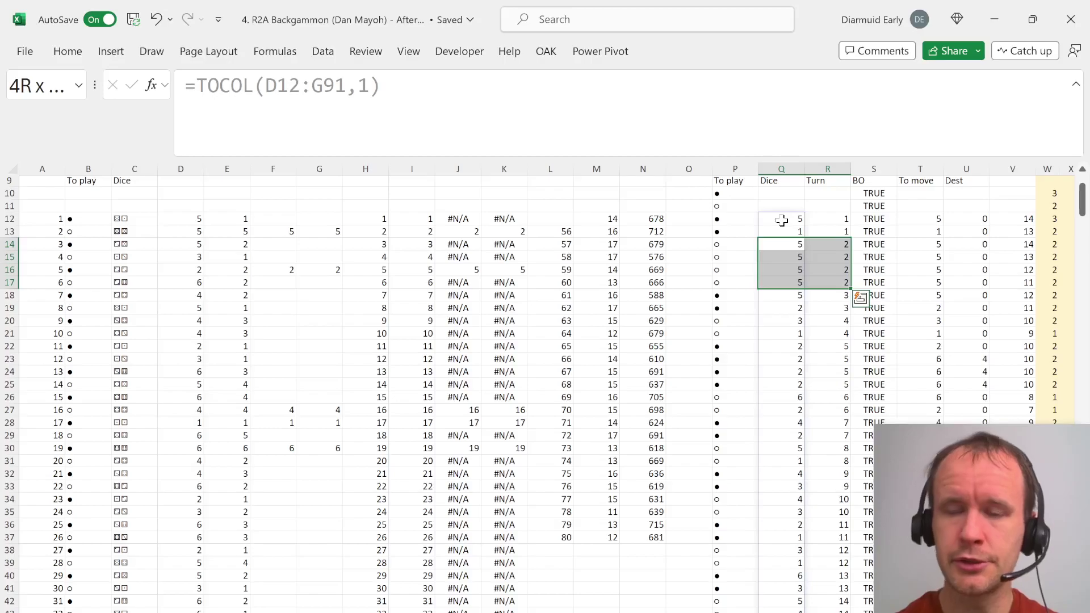
{"action": "scroll", "coordinate": [782, 221], "scroll_direction": "right", "scroll_amount": 6}
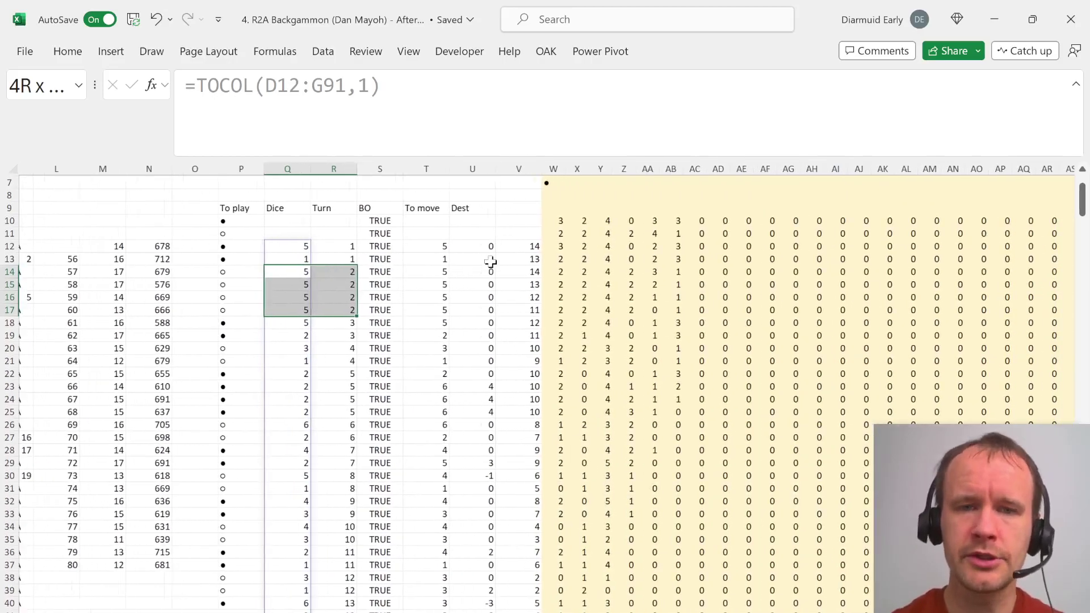
{"action": "scroll", "coordinate": [490, 261], "scroll_direction": "right", "scroll_amount": 1}
Examine T12's INDEX condition, 0 threshold, Q12 and MAXIFS fallback unchanged, then change worksheet
{"action": "left_click", "coordinate": [415, 248]}
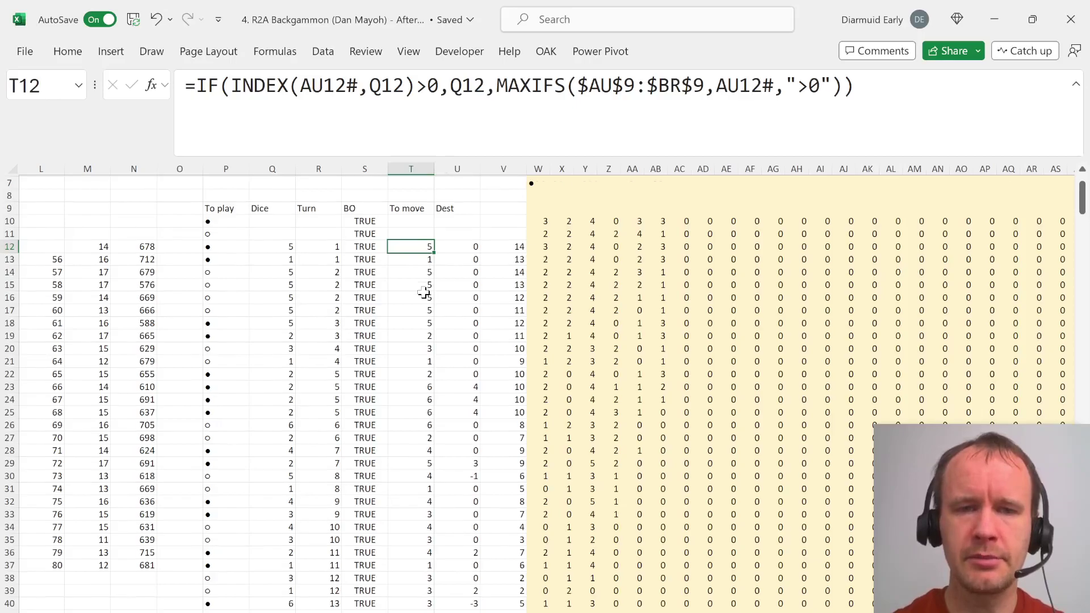
{"action": "scroll", "coordinate": [424, 290], "scroll_direction": "up", "scroll_amount": 2}
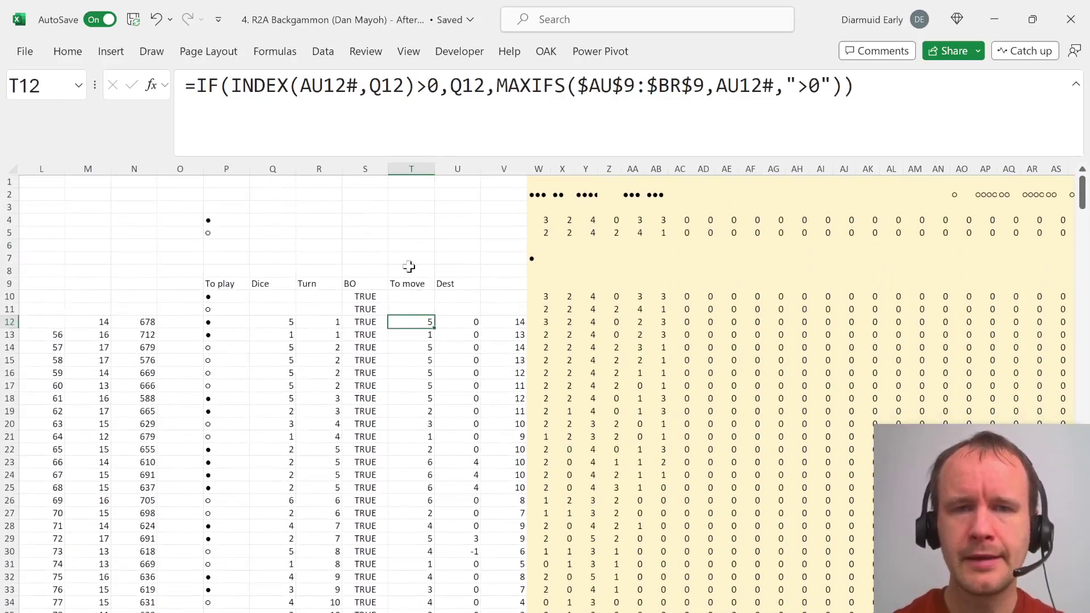
{"action": "left_click", "coordinate": [410, 104]}
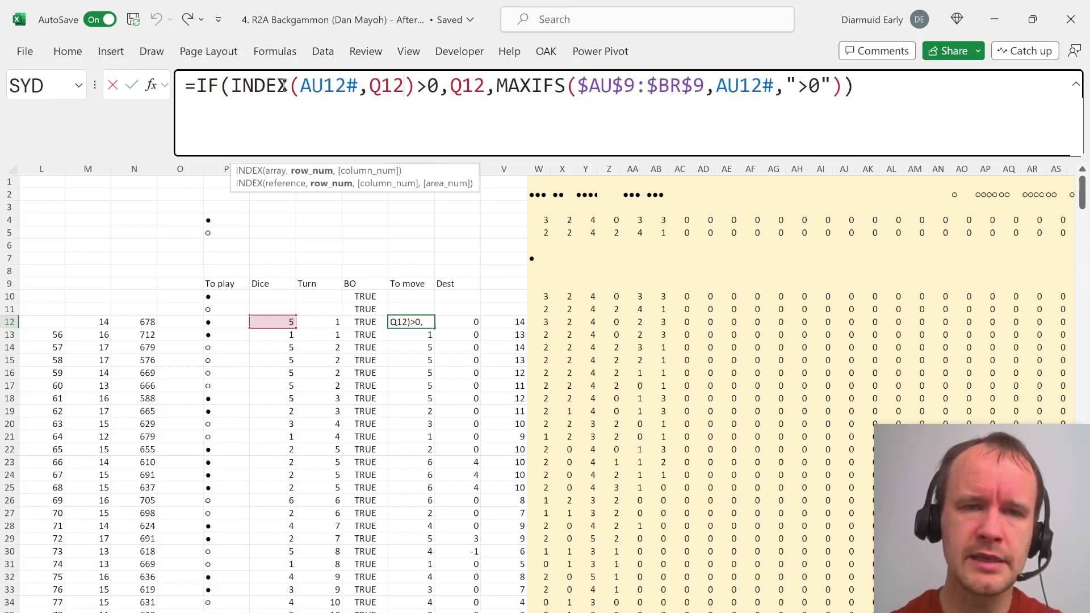
{"action": "left_click_drag", "start_coordinate": [234, 88], "coordinate": [415, 88]}
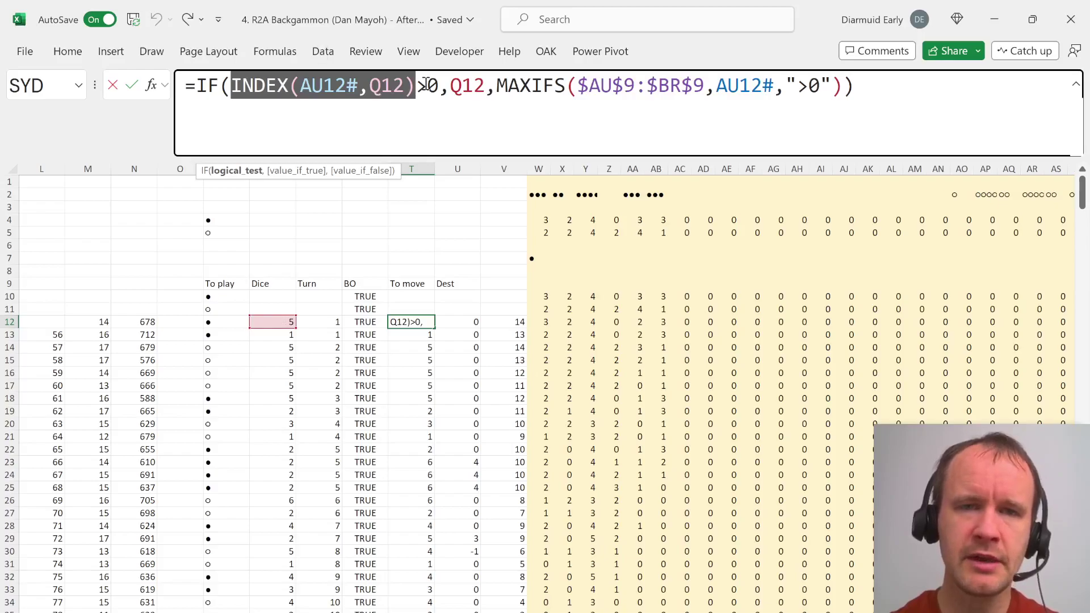
{"action": "left_click_drag", "start_coordinate": [427, 86], "coordinate": [440, 91]}
{"action": "double_click", "coordinate": [468, 87]}
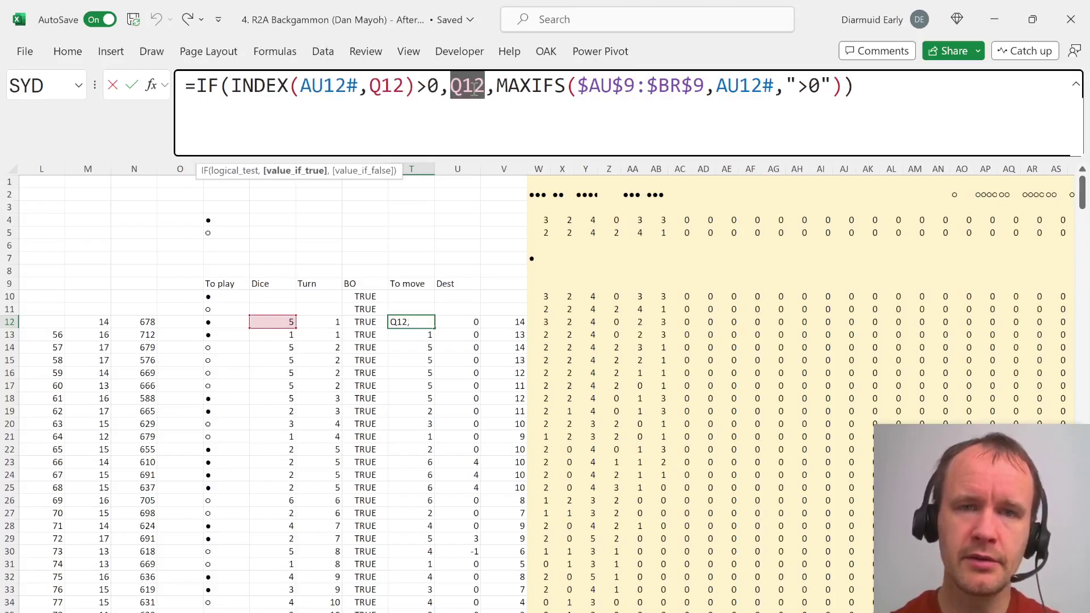
{"action": "left_click_drag", "start_coordinate": [497, 87], "coordinate": [848, 103]}
{"action": "key", "text": "Escape"}
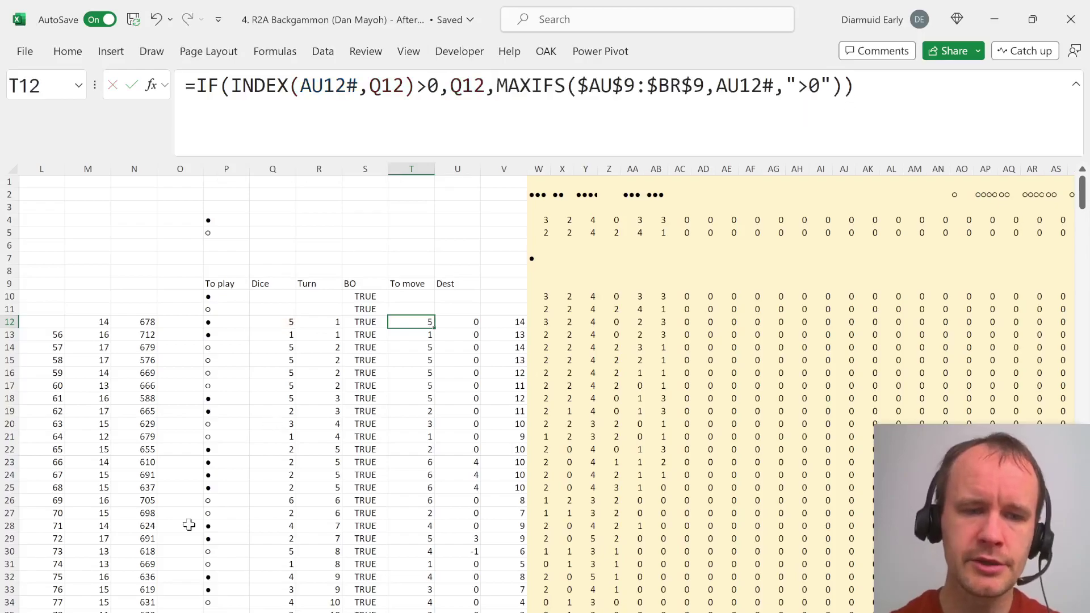
{"action": "key", "text": "ctrl+Page_Up"}
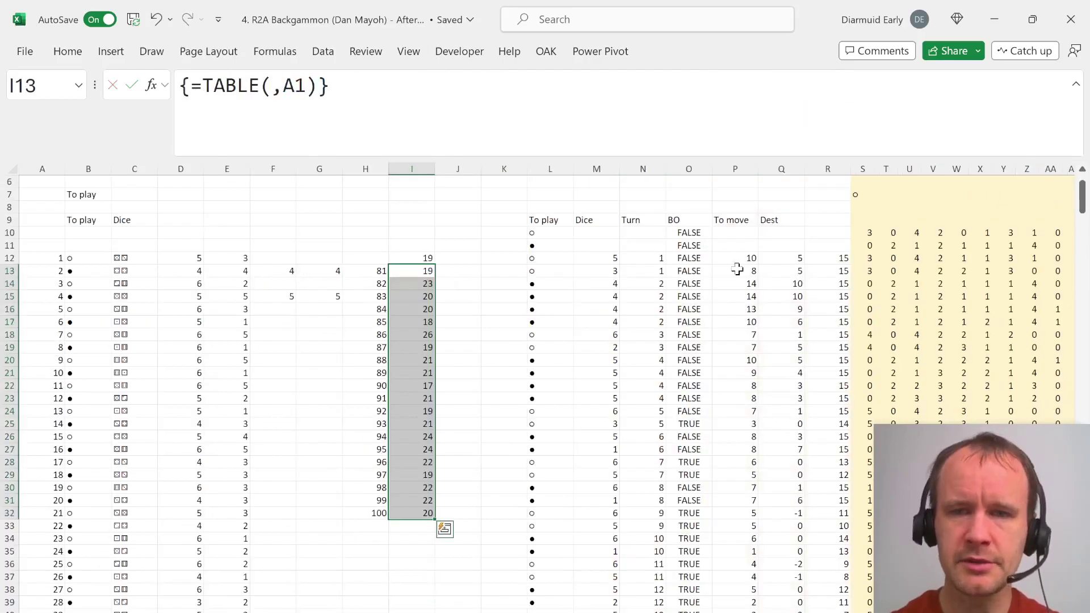
{"action": "left_click", "coordinate": [735, 258]}
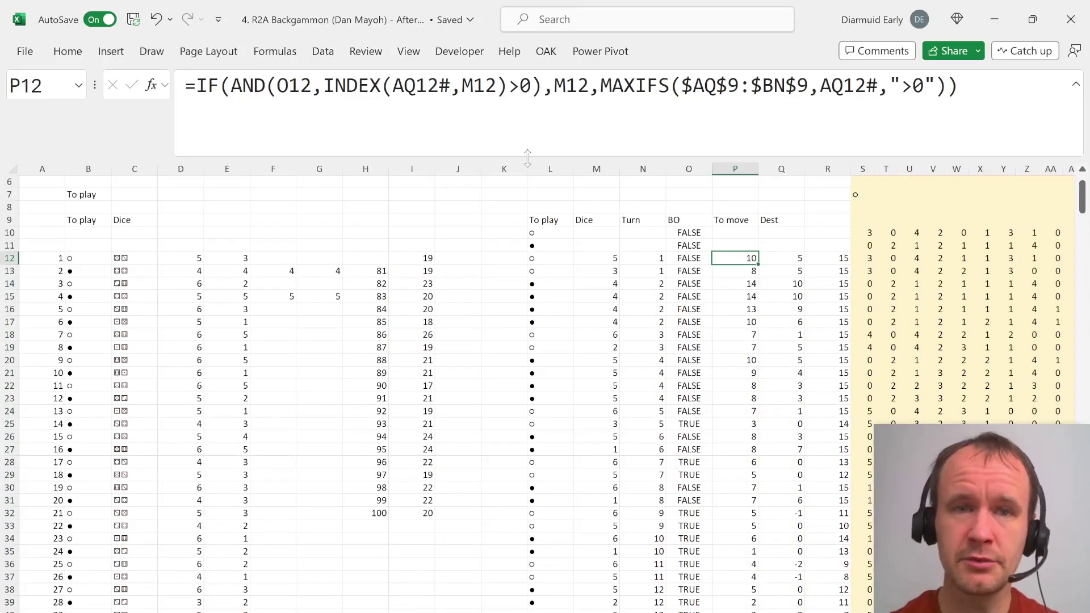
{"action": "left_click", "coordinate": [442, 110]}
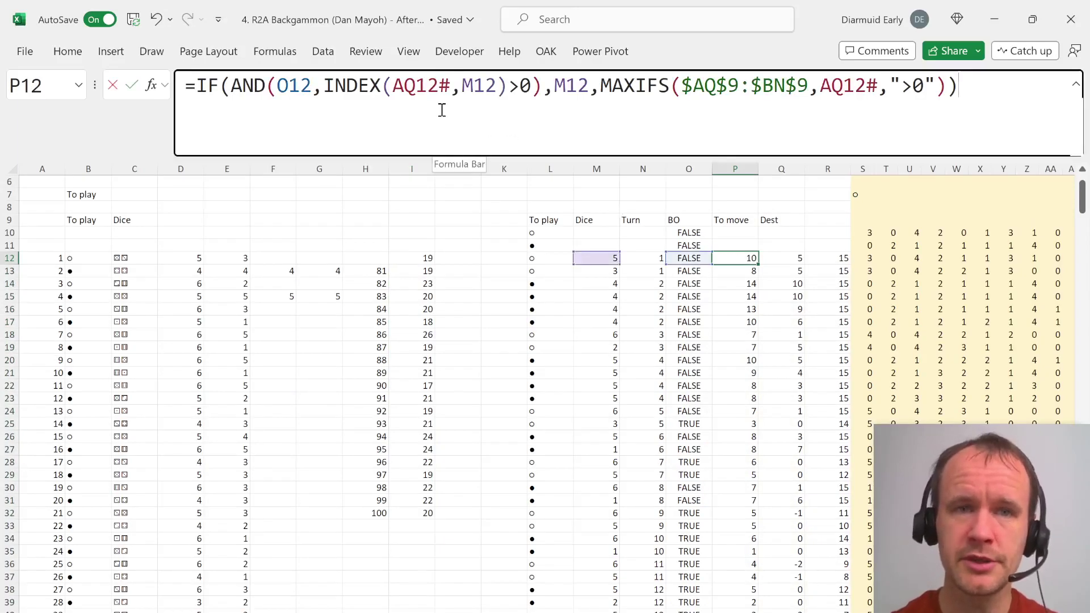
{"action": "triple_click", "coordinate": [287, 86]}
{"action": "double_click", "coordinate": [287, 86]}
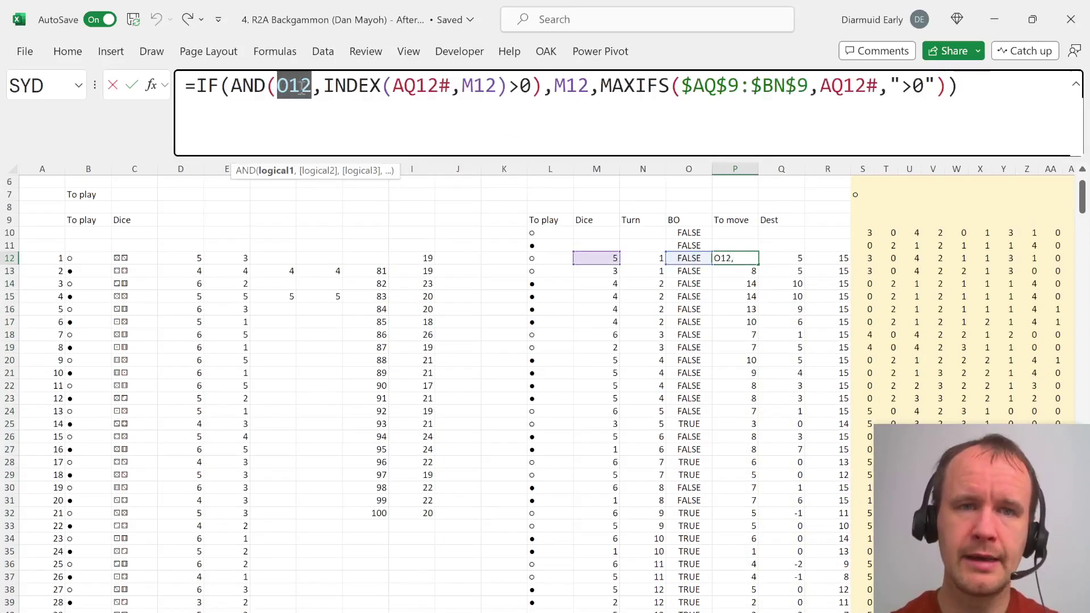
{"action": "left_click", "coordinate": [379, 89]}
{"action": "left_click", "coordinate": [493, 85], "text": "shift"}
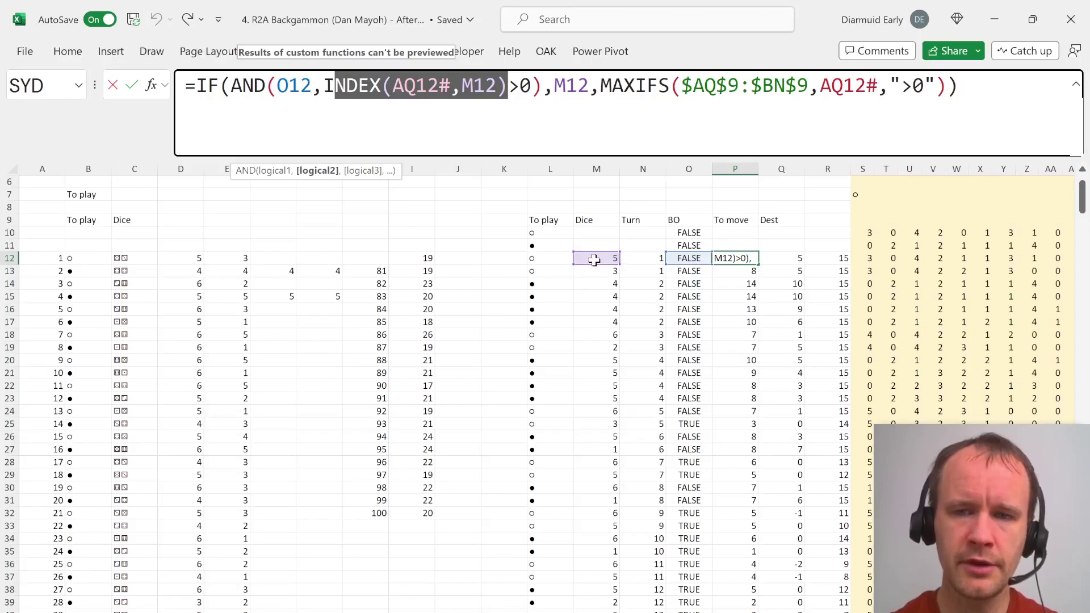
{"action": "double_click", "coordinate": [571, 87]}
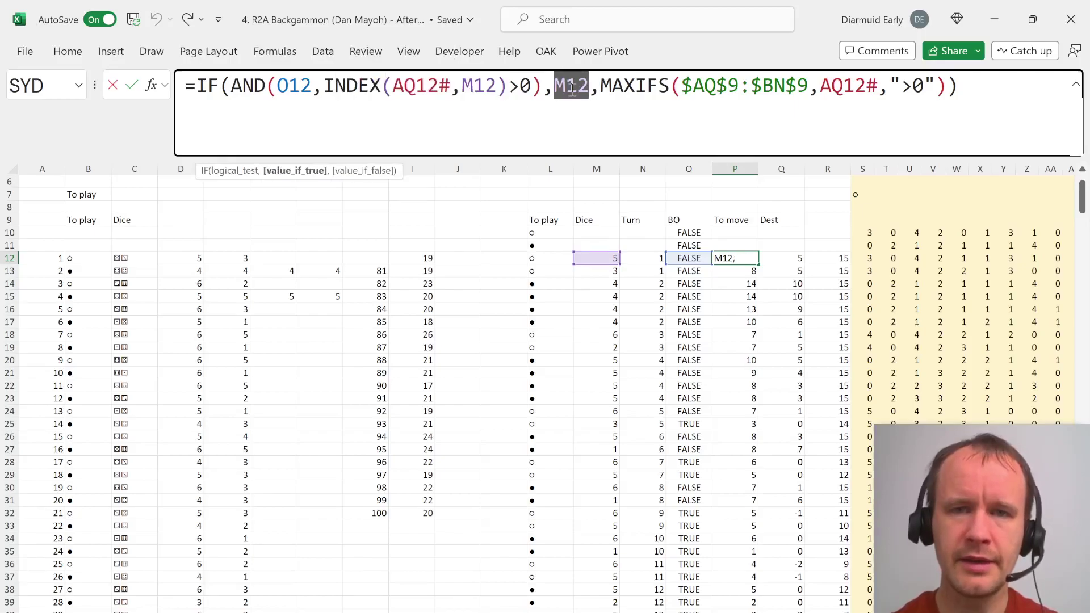
{"action": "left_click_drag", "start_coordinate": [600, 85], "coordinate": [947, 88]}
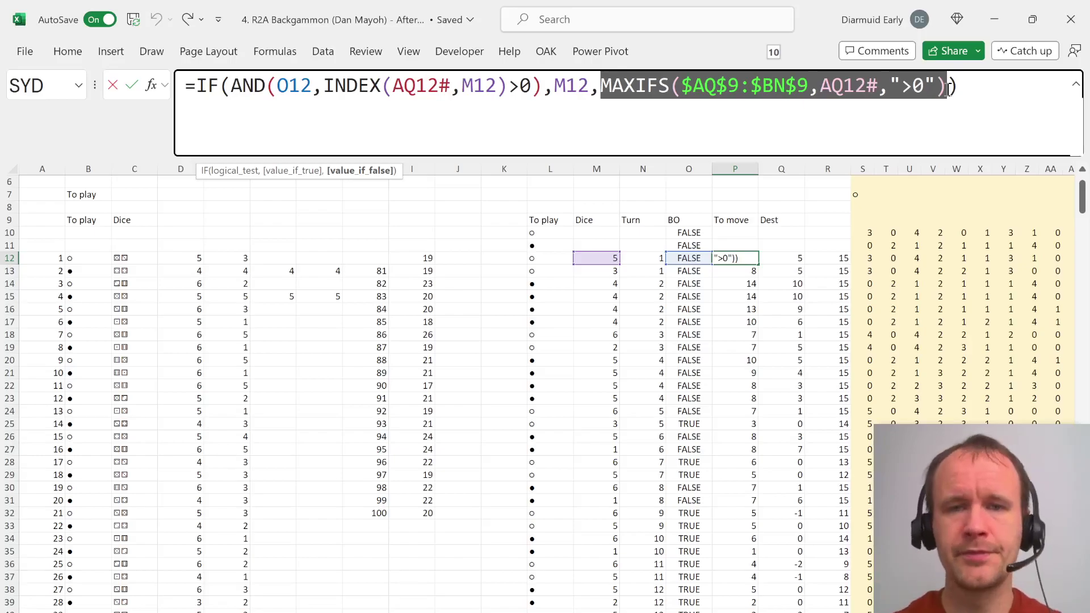
{"action": "key", "text": "Escape"}
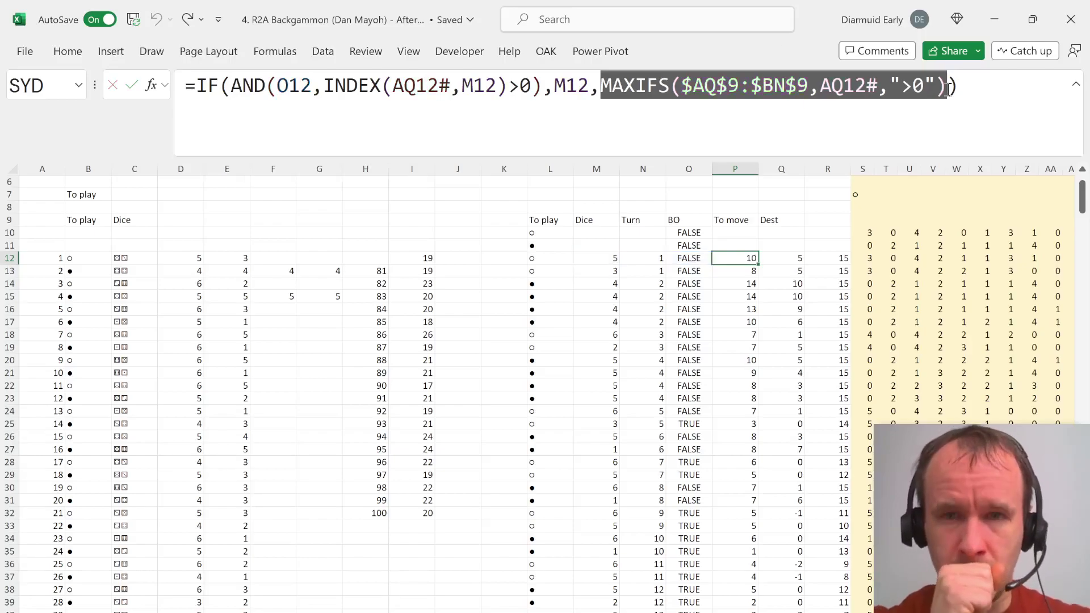
{"action": "key", "text": "Escape"}
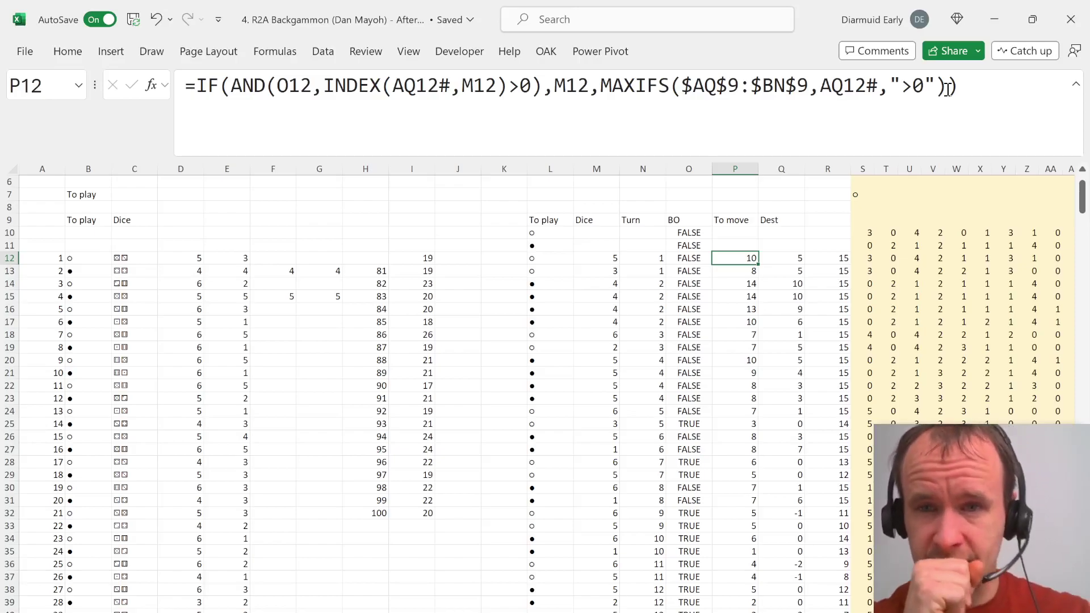